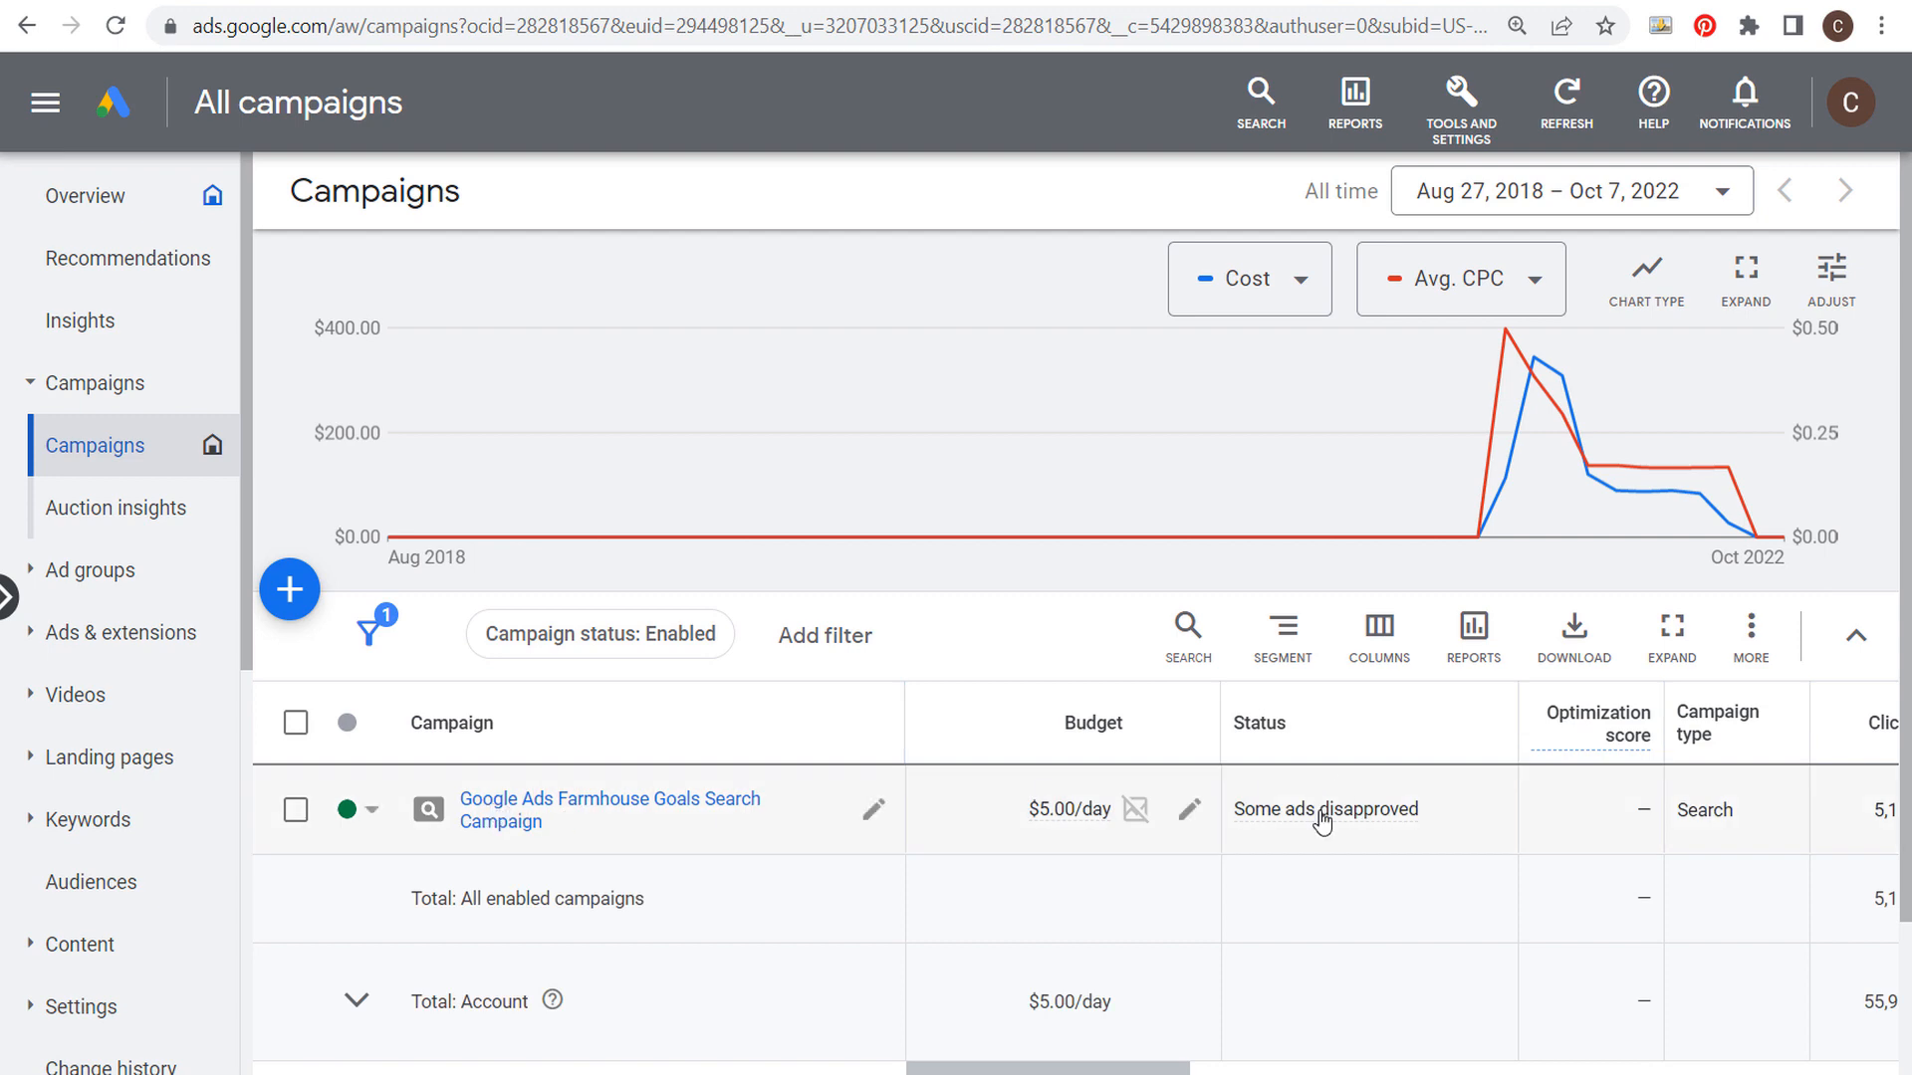
Open the Google Ads Farmhouse Goals Search Campaign and examine its ad groups' conversions and cost per conversion through to the campaign total.
mouse_move(1323, 823)
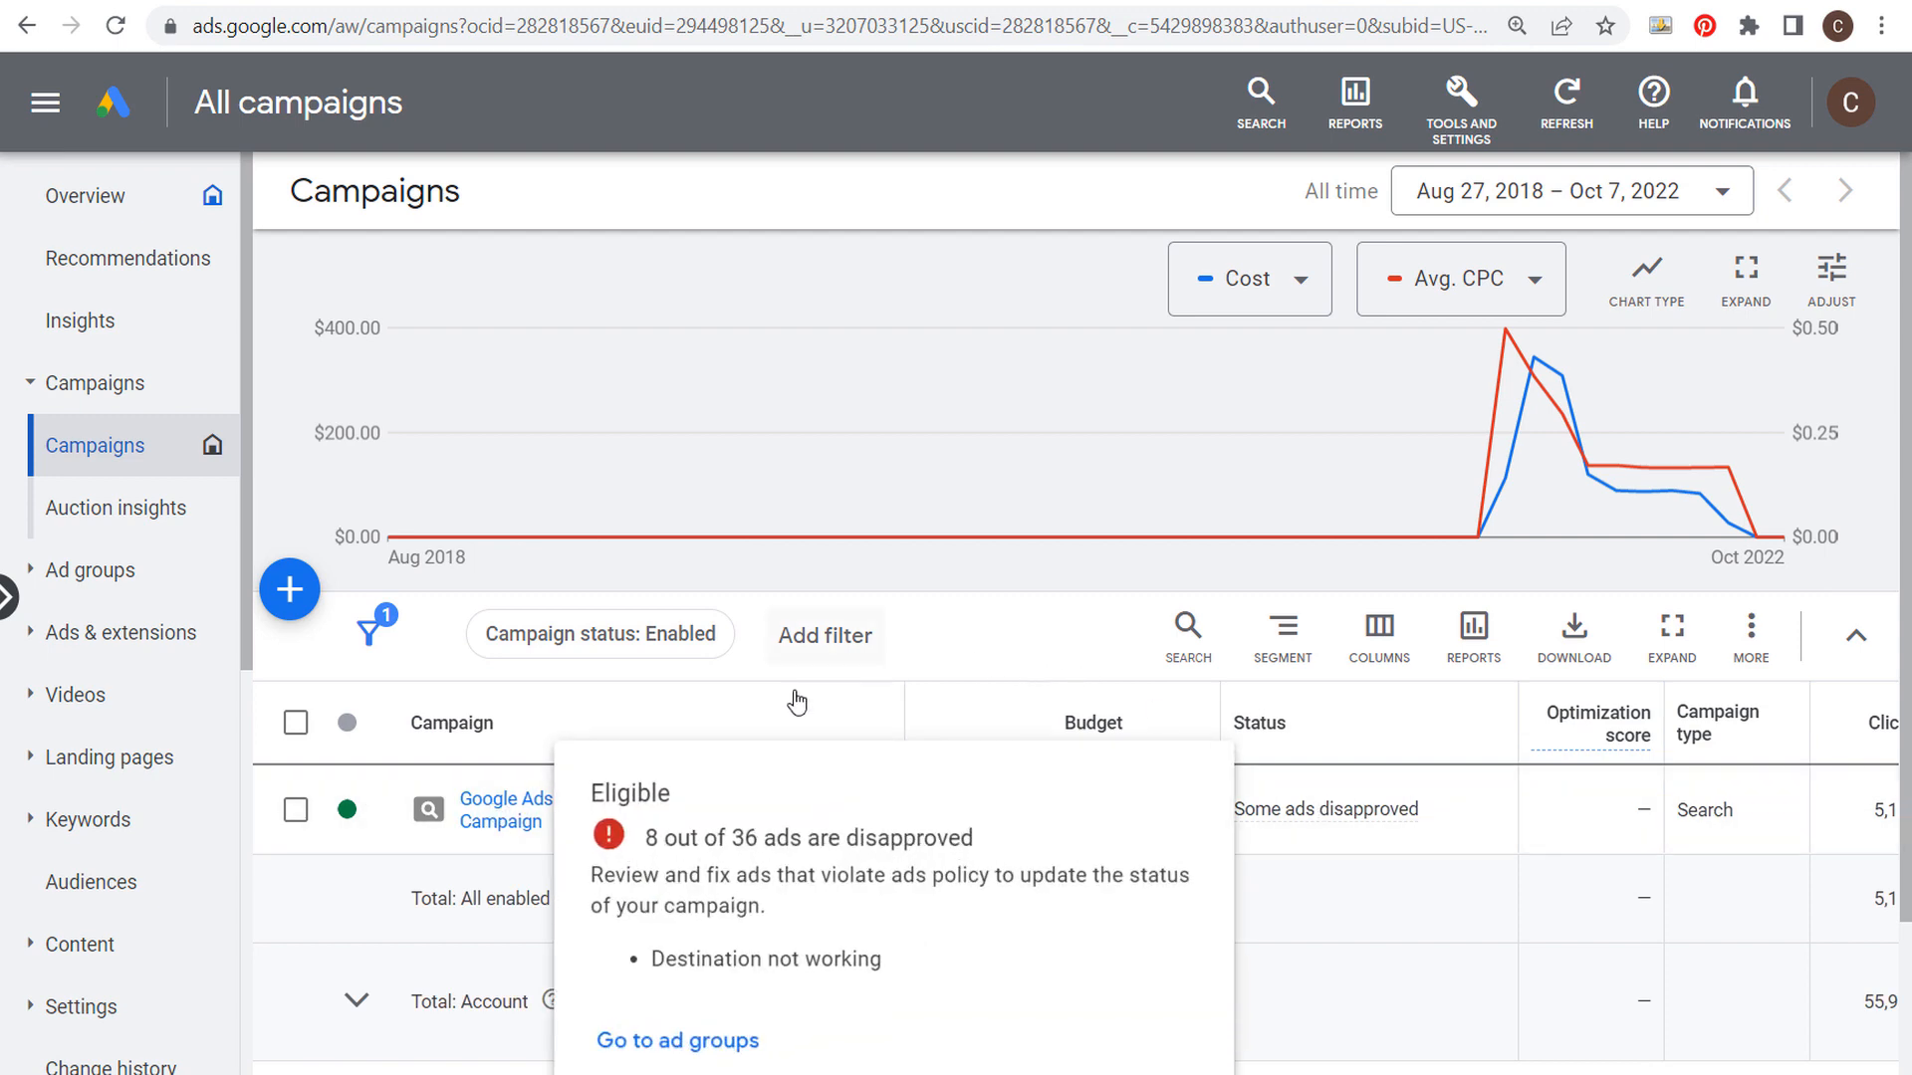
left_click(490, 812)
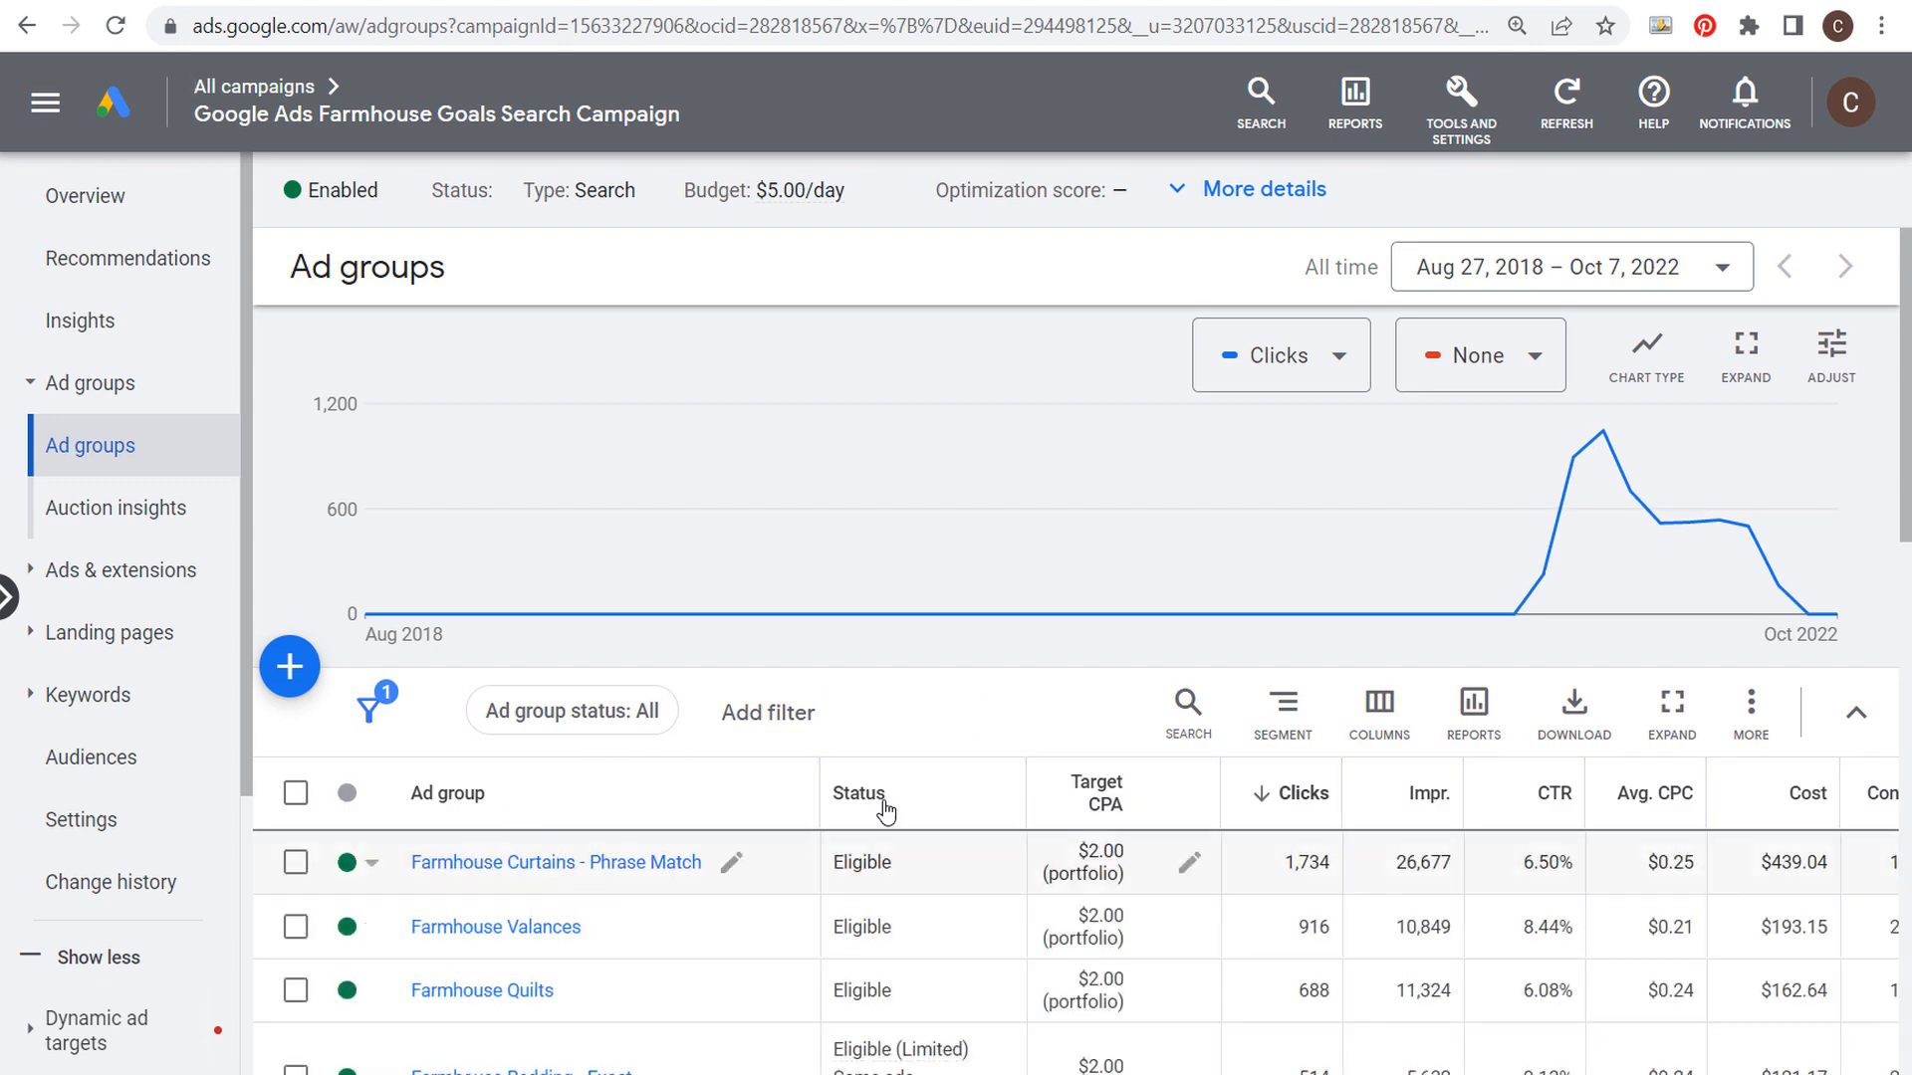
scroll(1024, 837, "down", 2)
scroll(1360, 821, "right", 3)
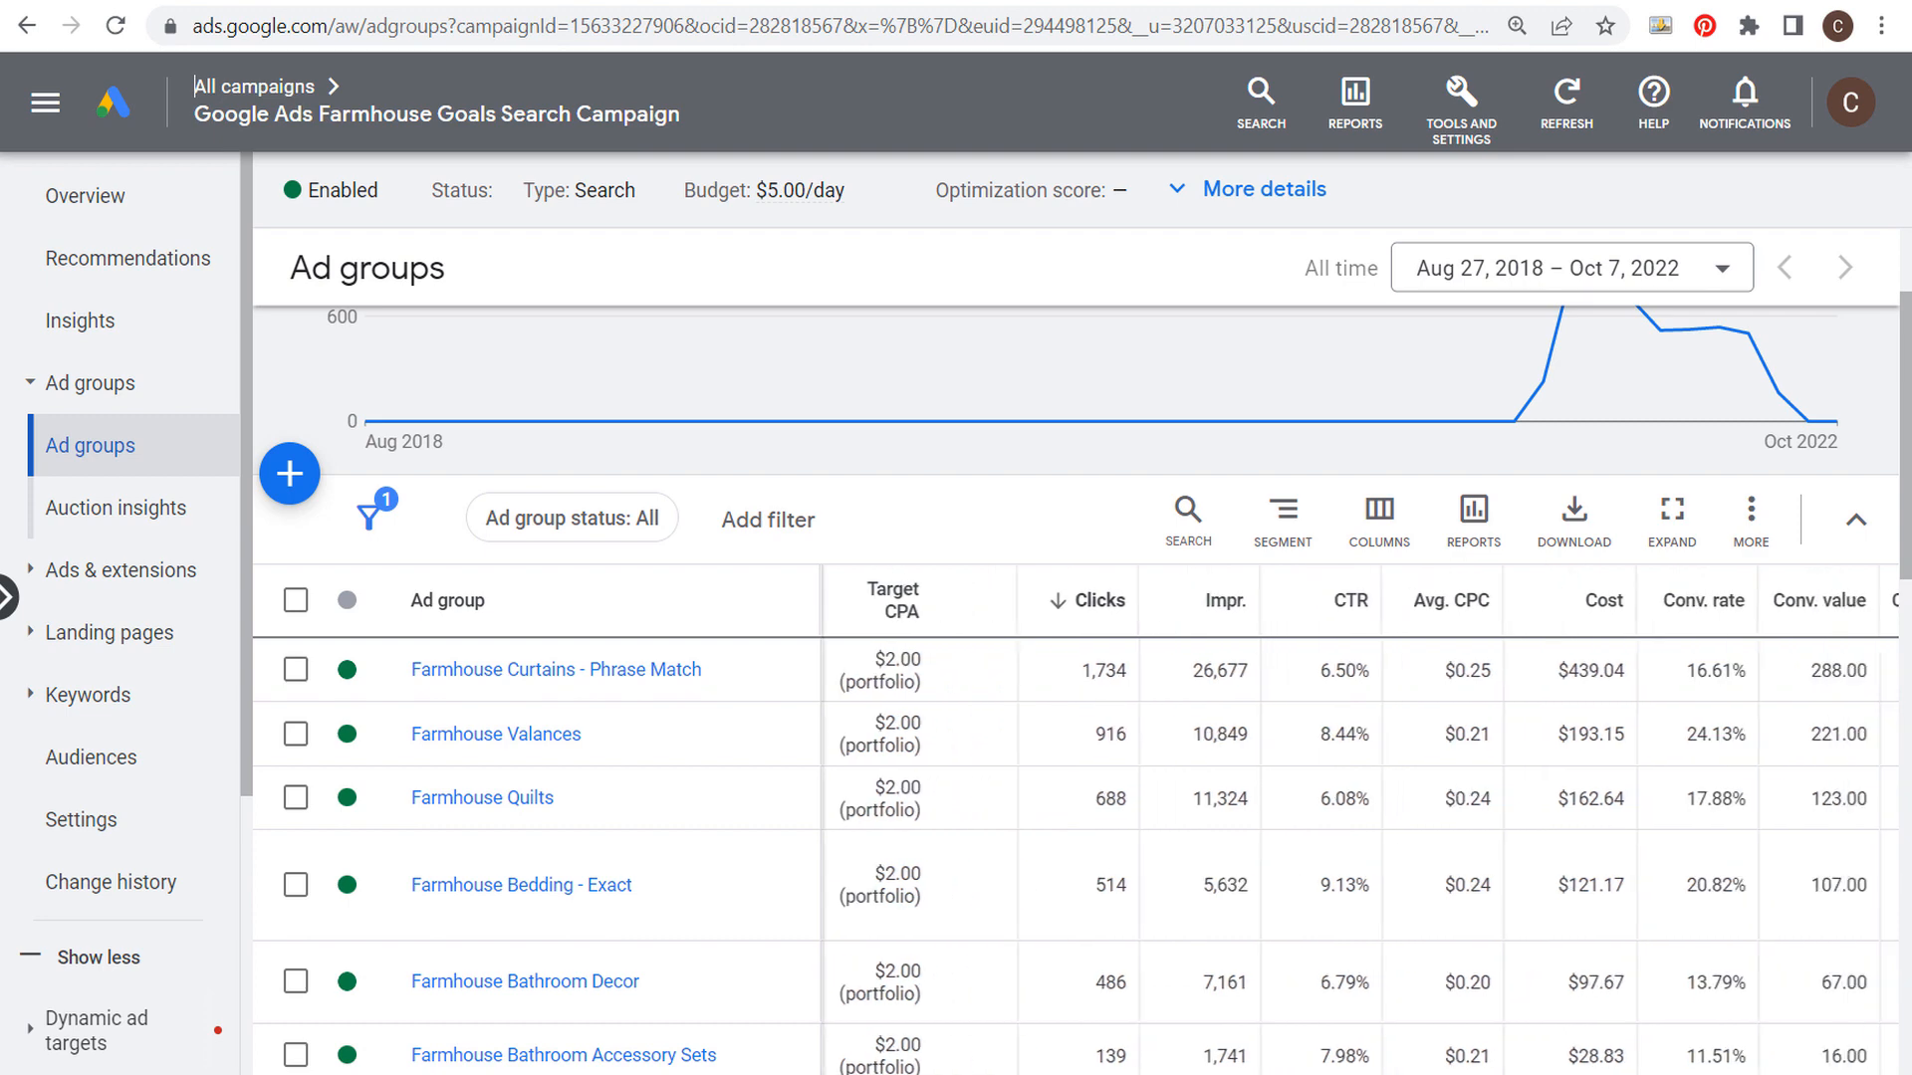
scroll(1360, 822, "right", 2)
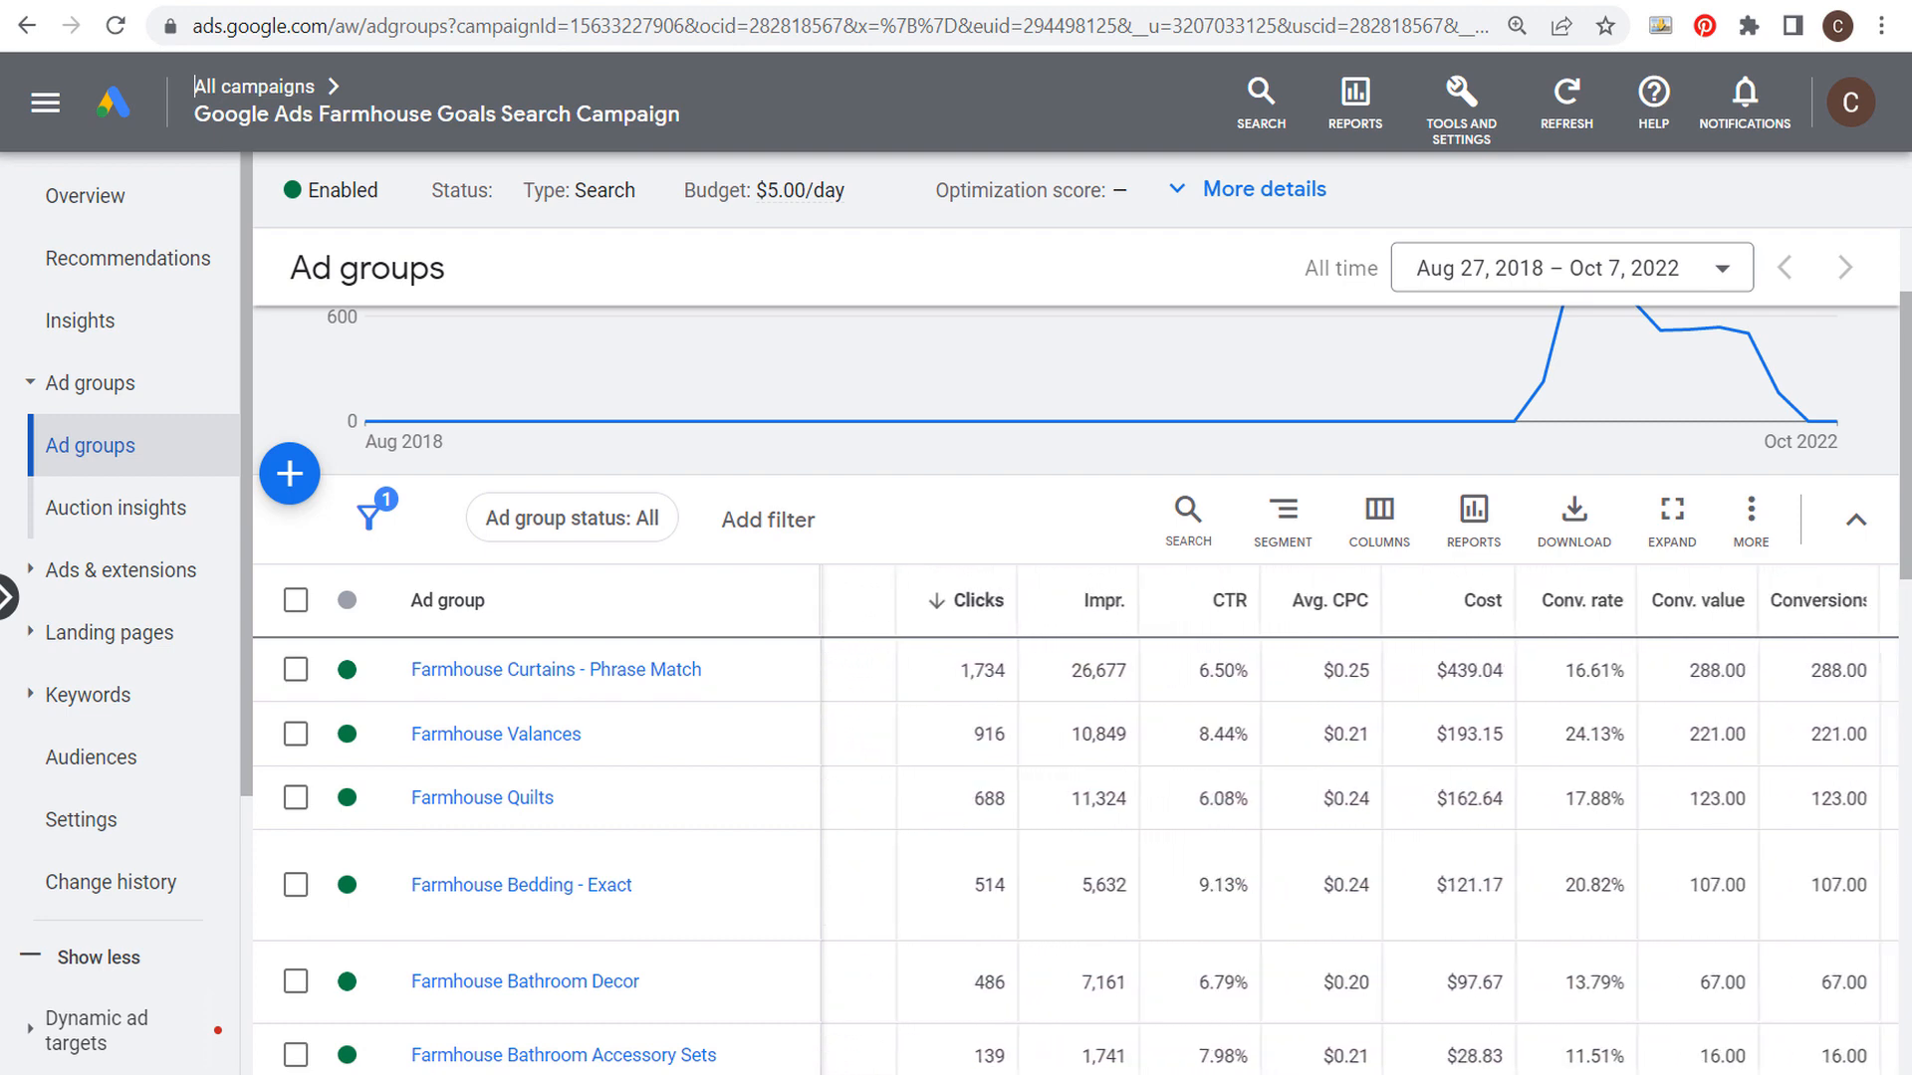
scroll(1360, 821, "right", 1)
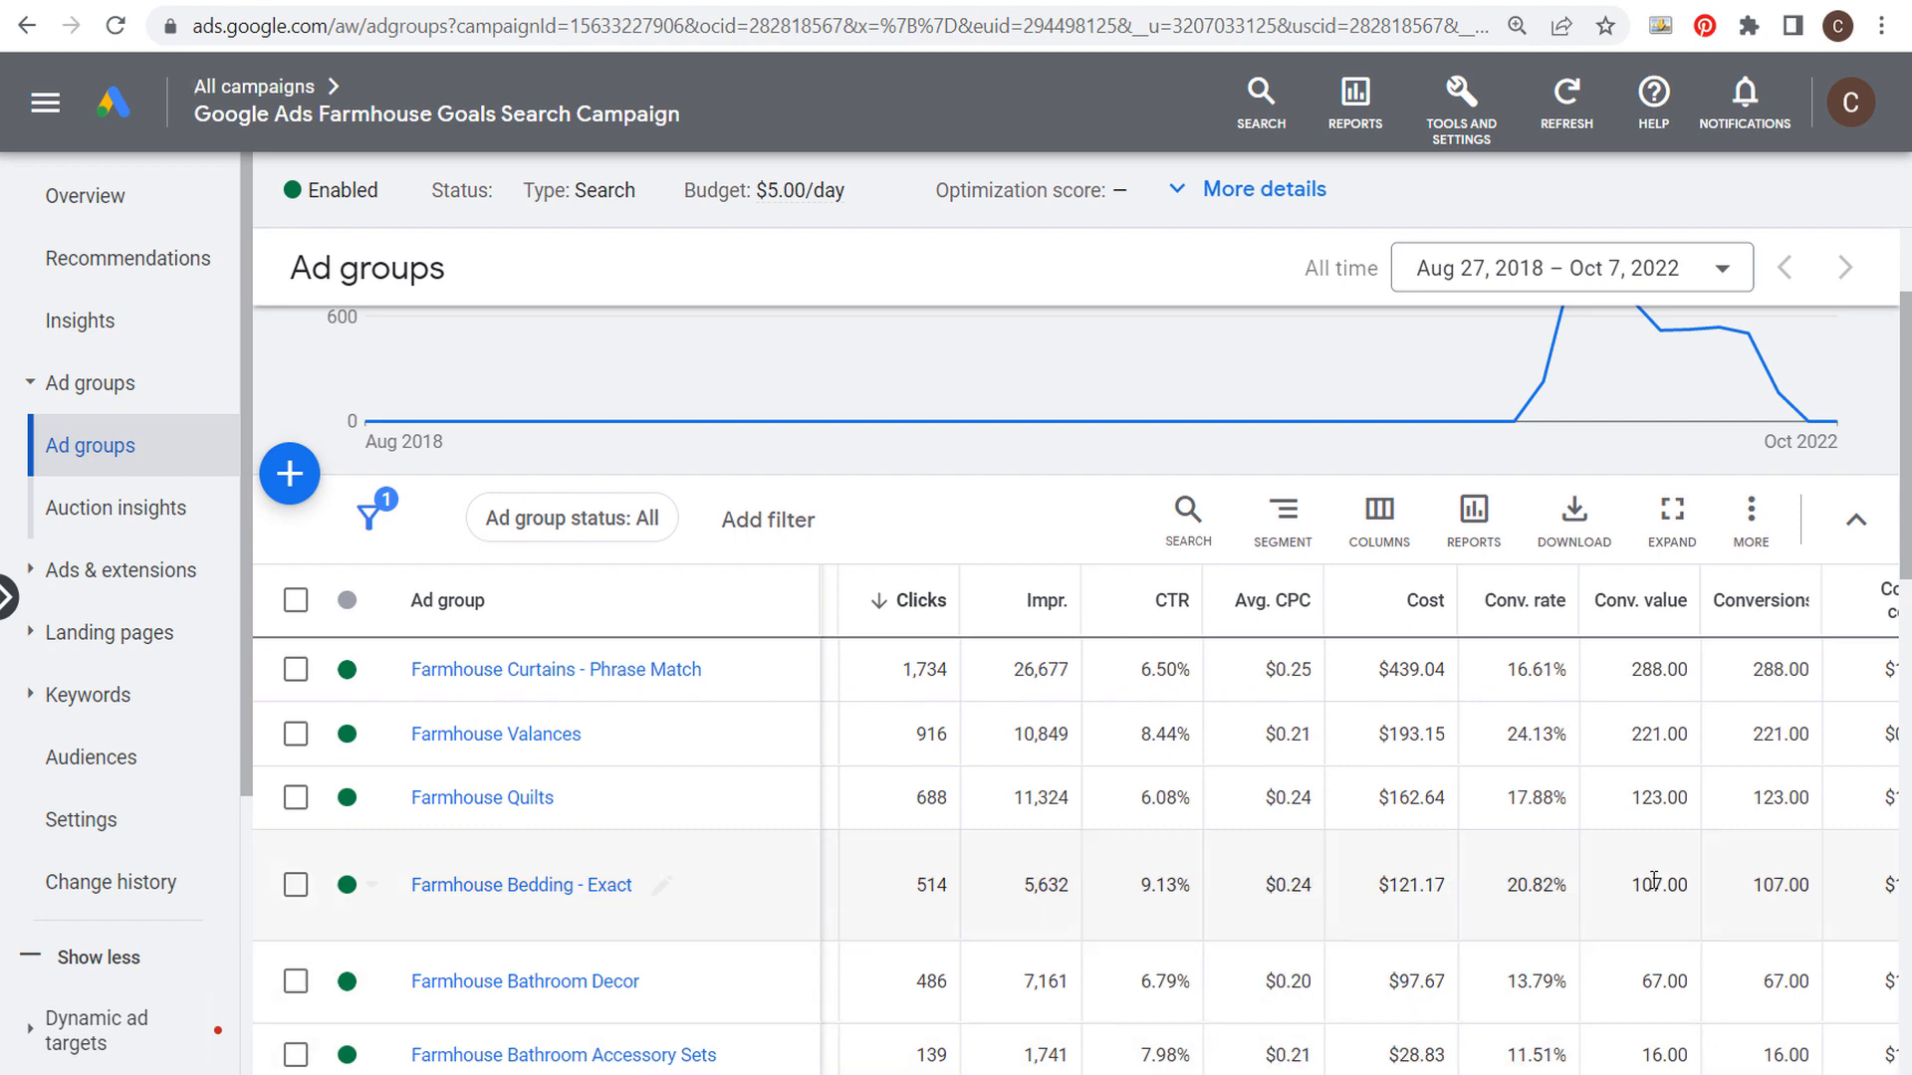
scroll(1648, 882, "down", 6)
scroll(1722, 854, "down", 4)
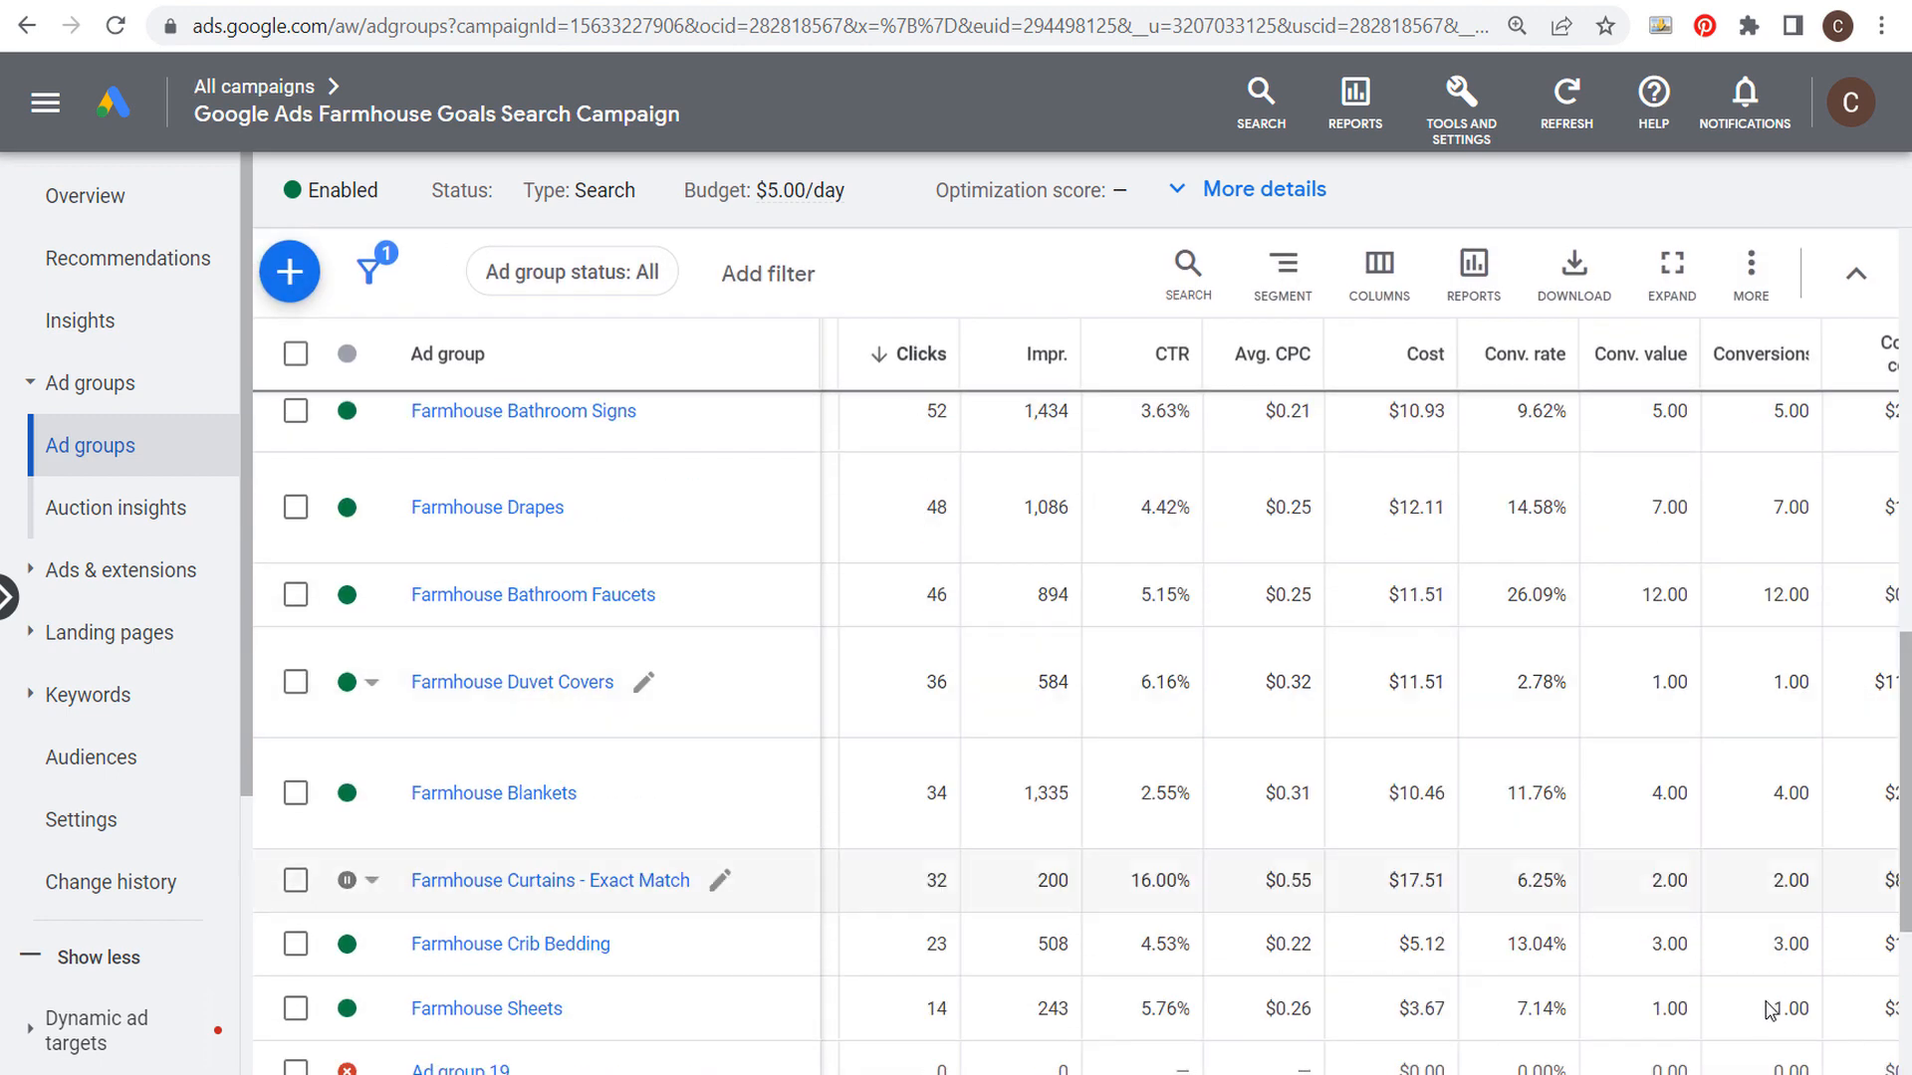
scroll(1732, 866, "right", 2)
scroll(1771, 964, "down", 5)
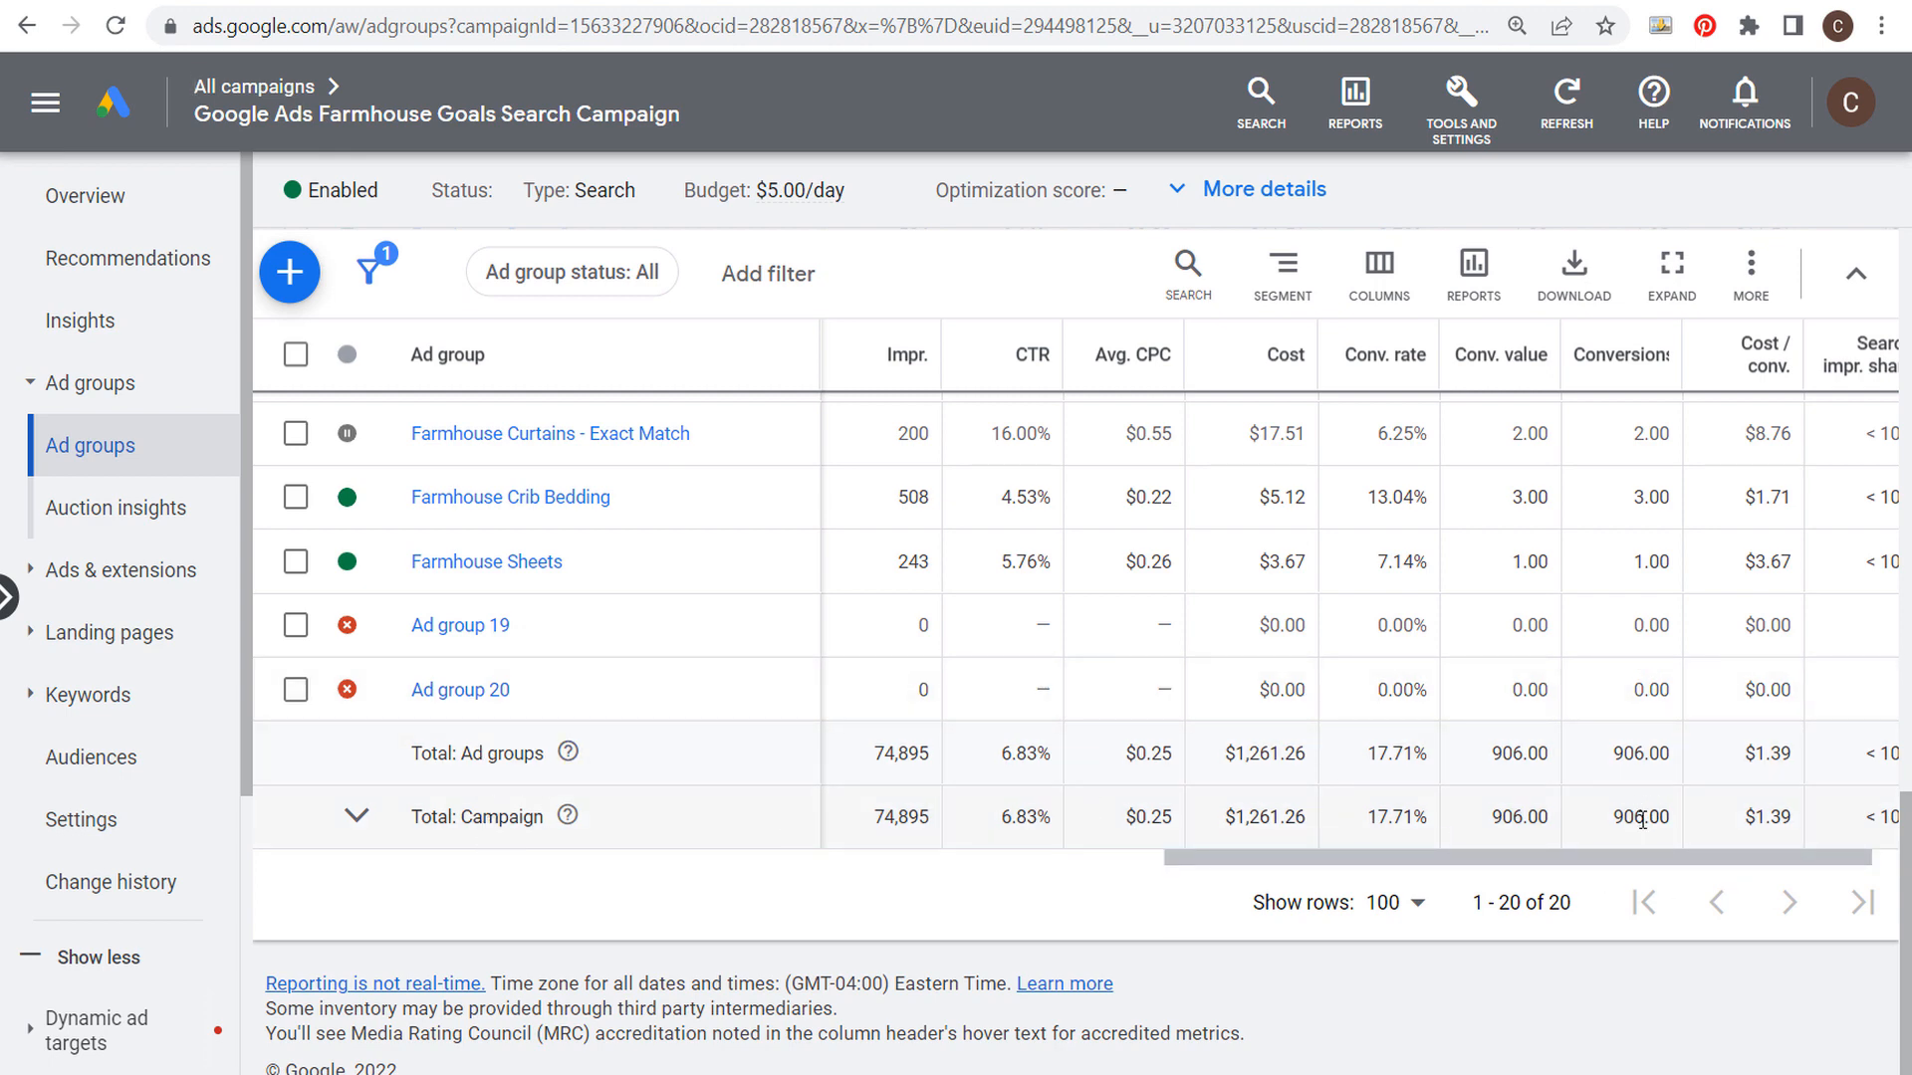
left_click_drag(1795, 820, 1753, 814)
scroll(1023, 730, "up", 2)
scroll(1023, 730, "up", 9)
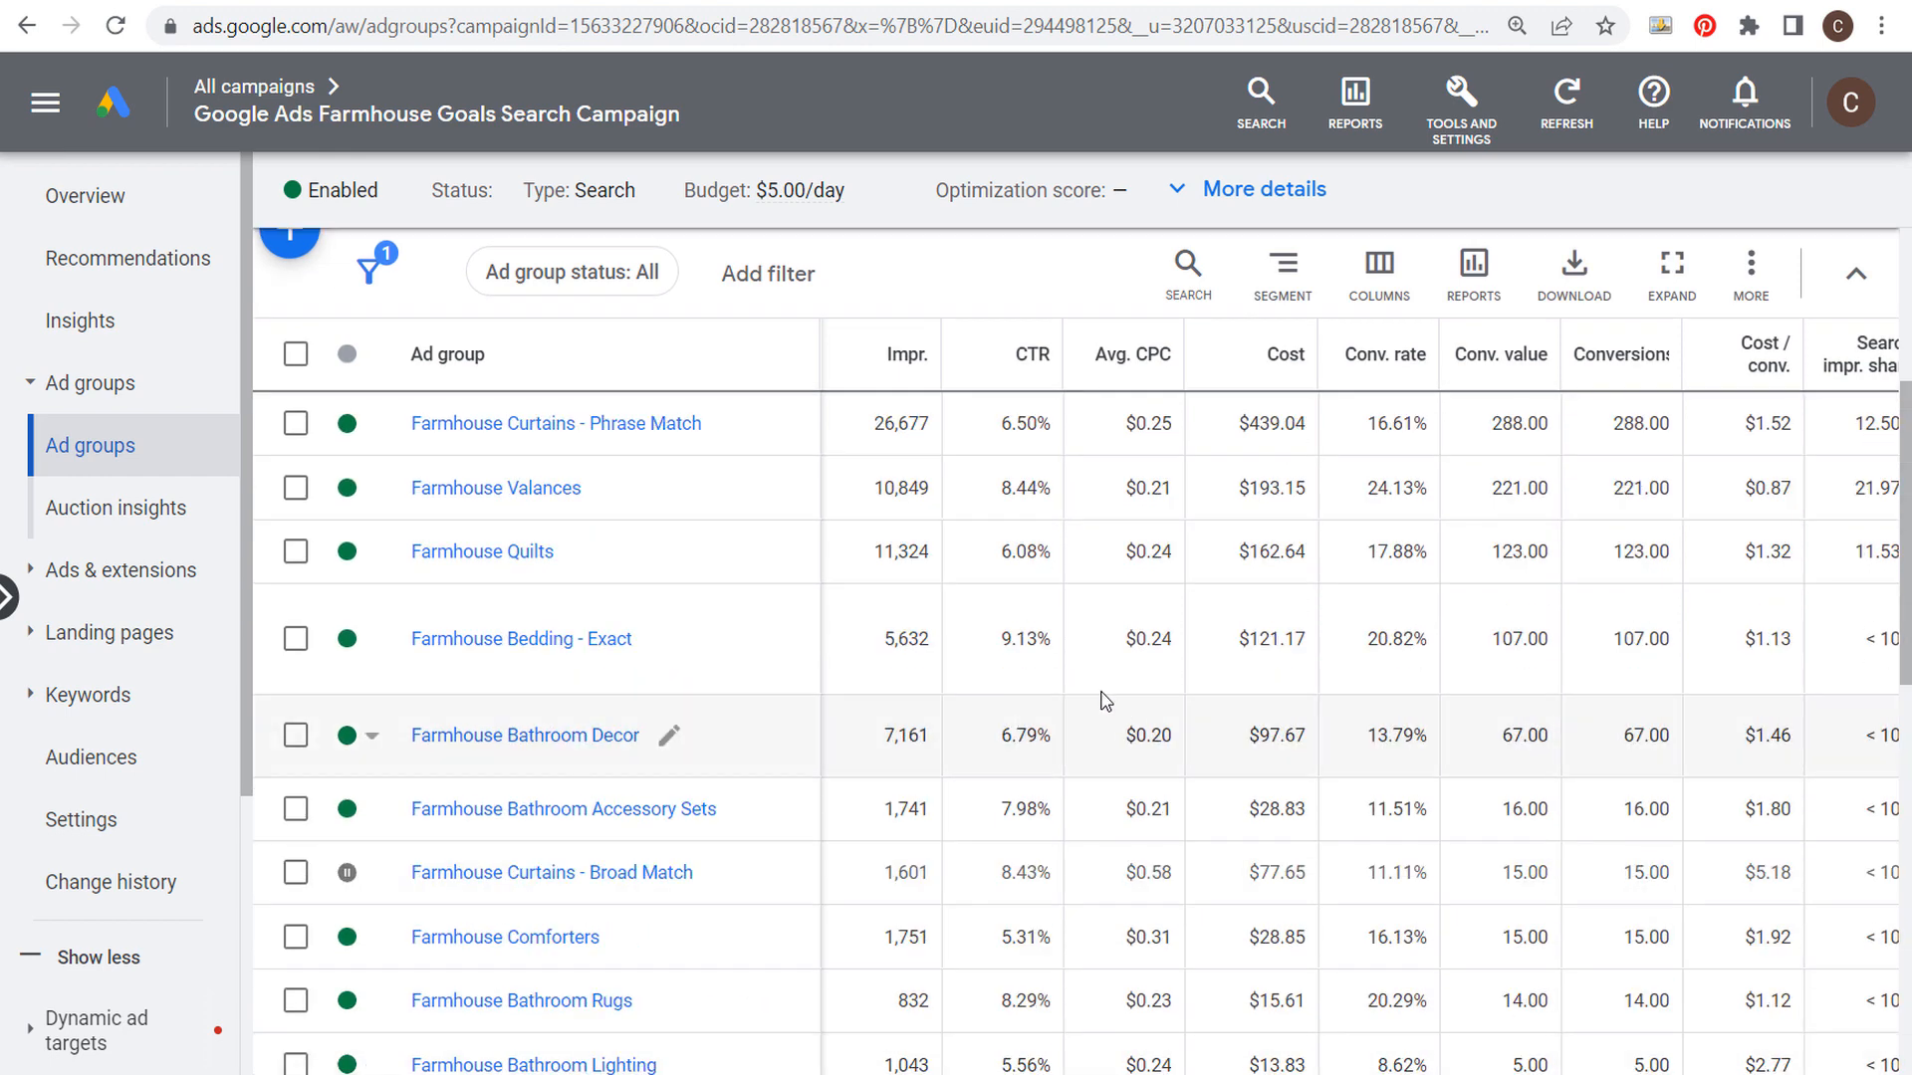
Open the campaign's audiences and expand the audience segments table.
left_click(91, 762)
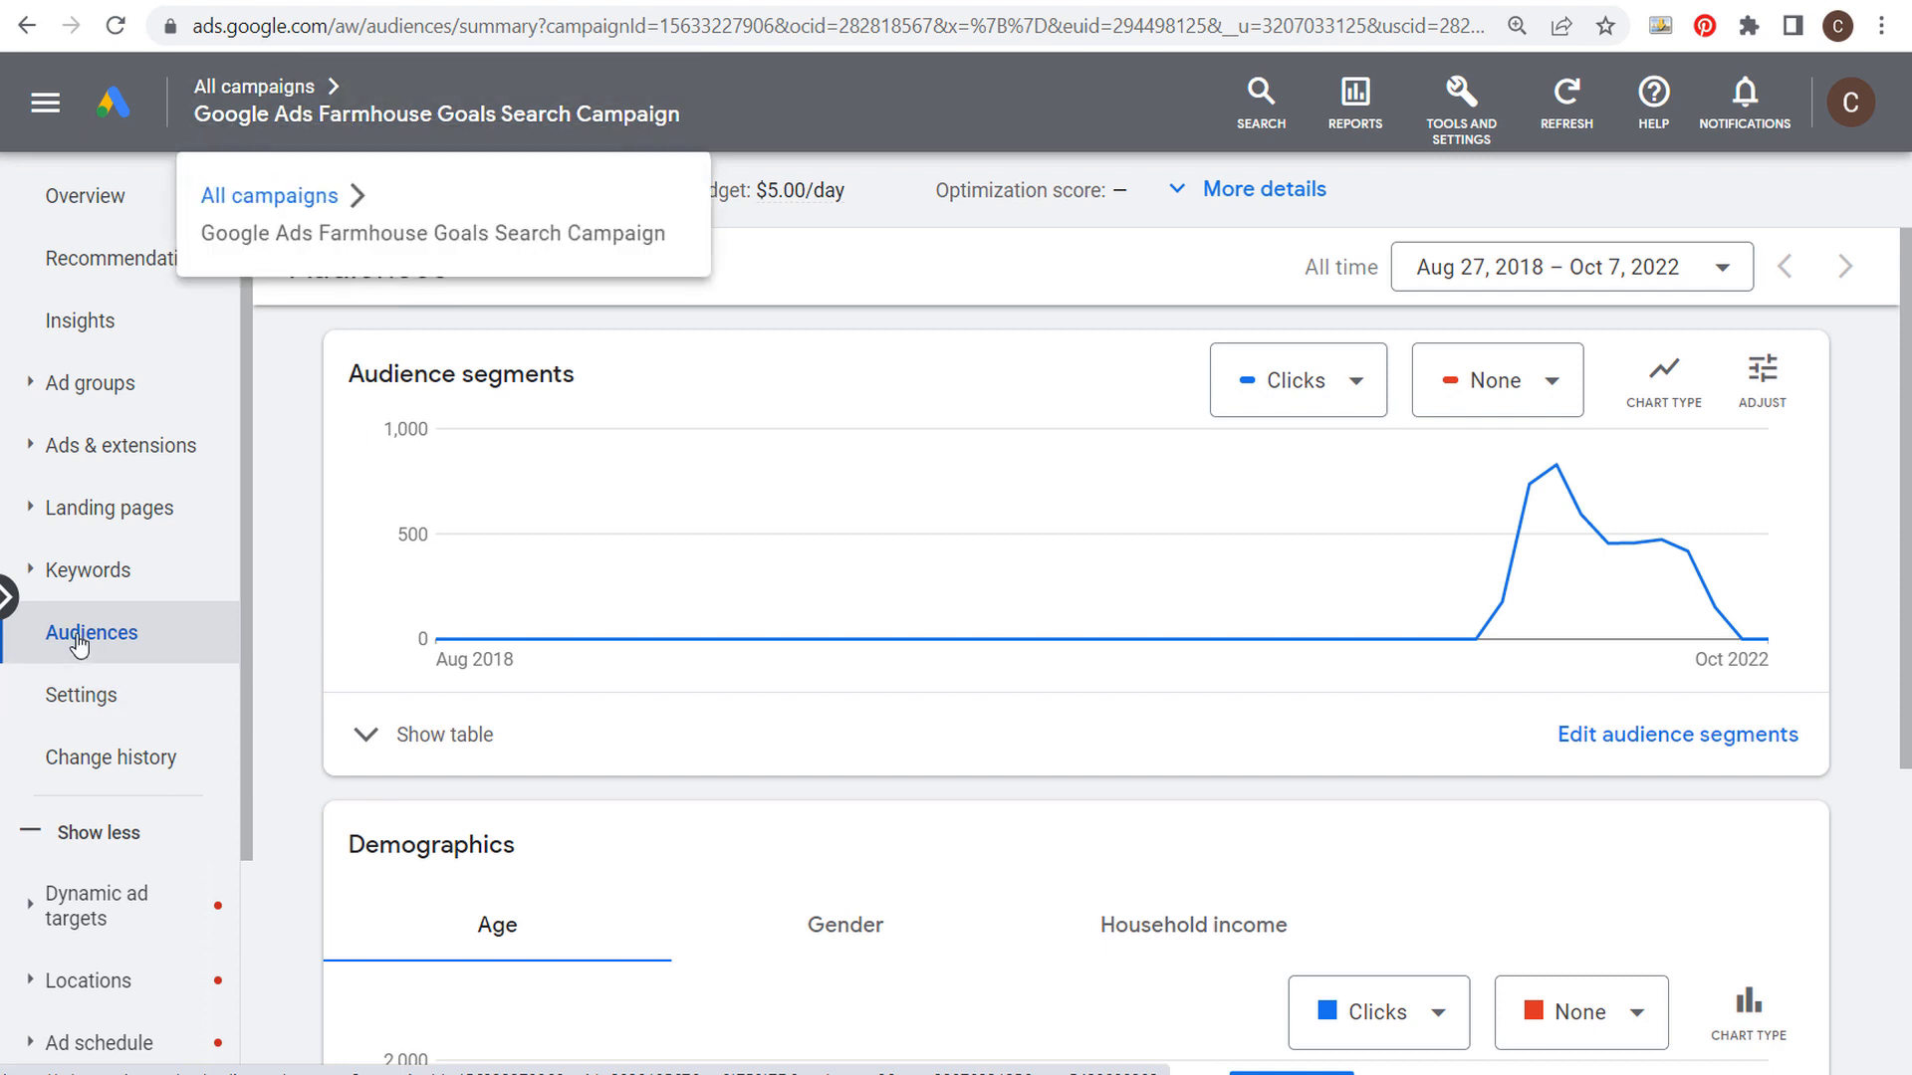
left_click(370, 749)
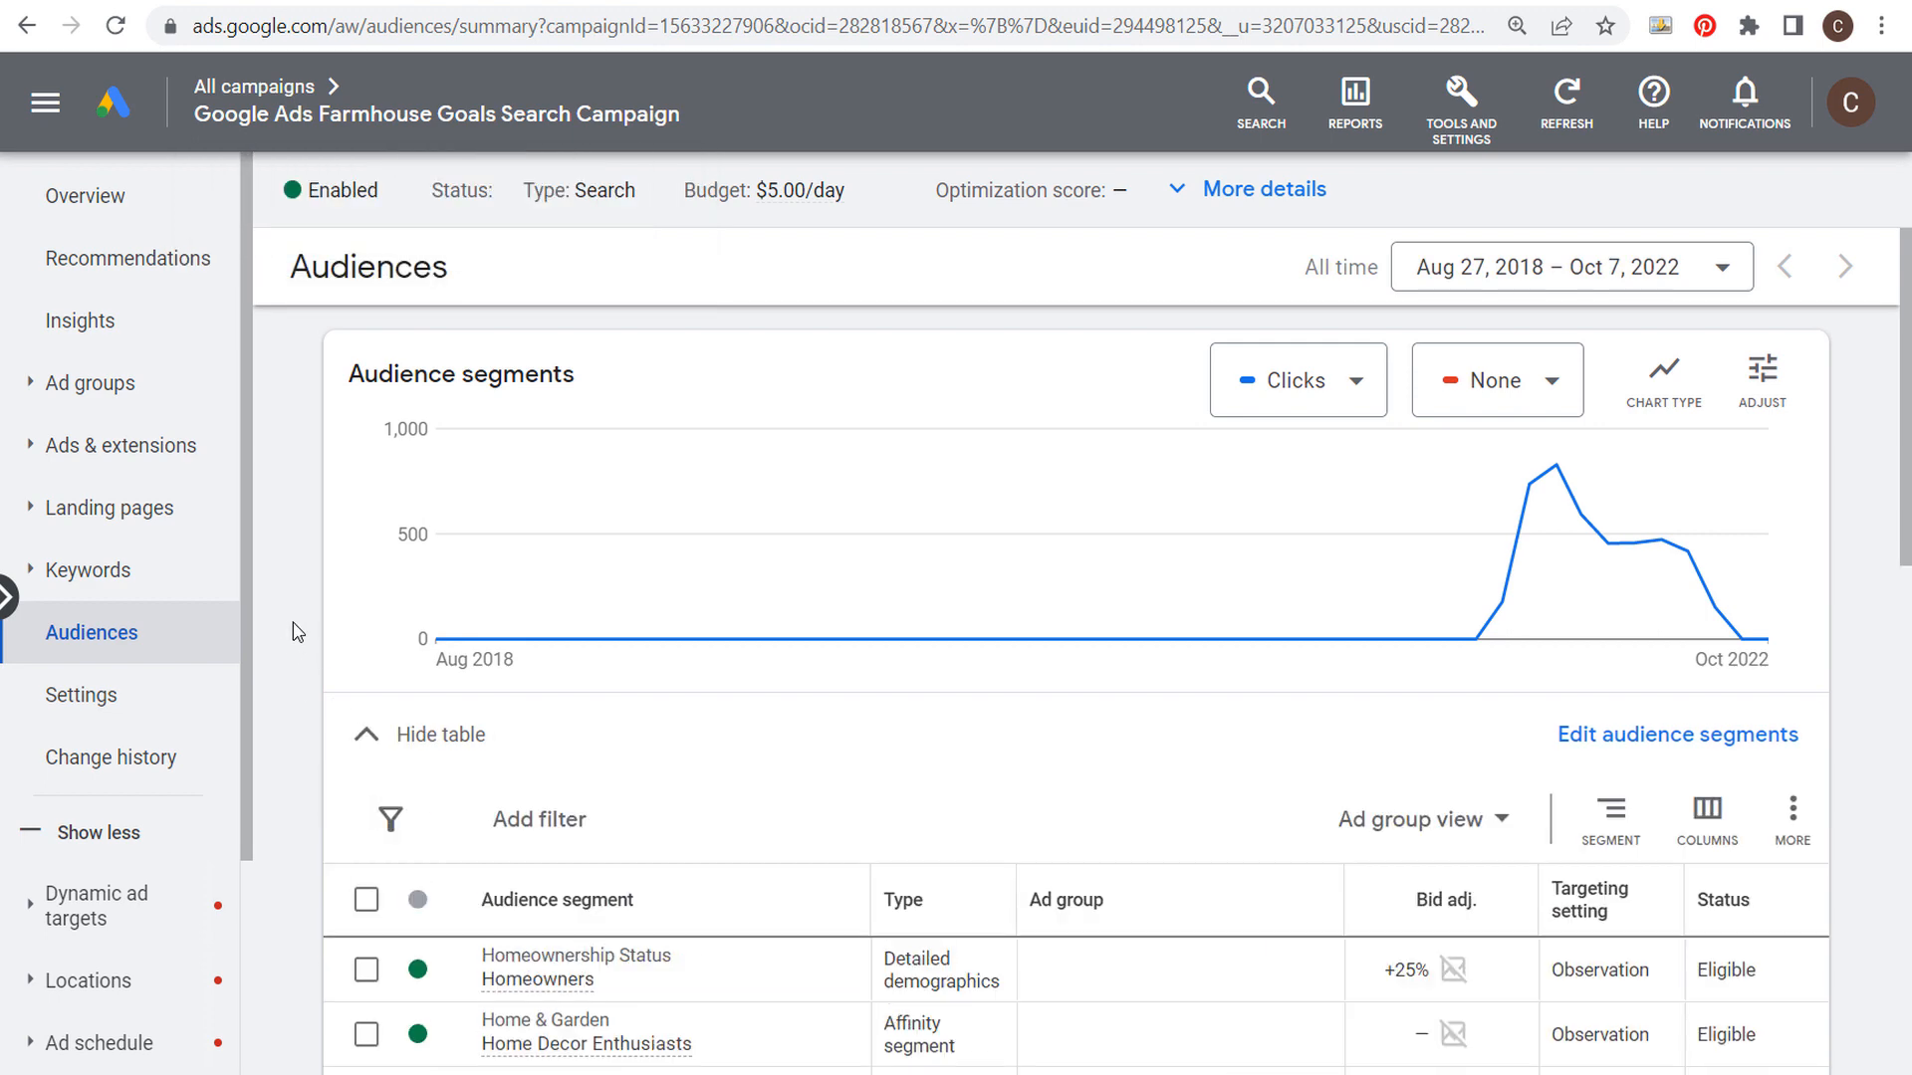
scroll(292, 623, "down", 2)
scroll(288, 546, "down", 2)
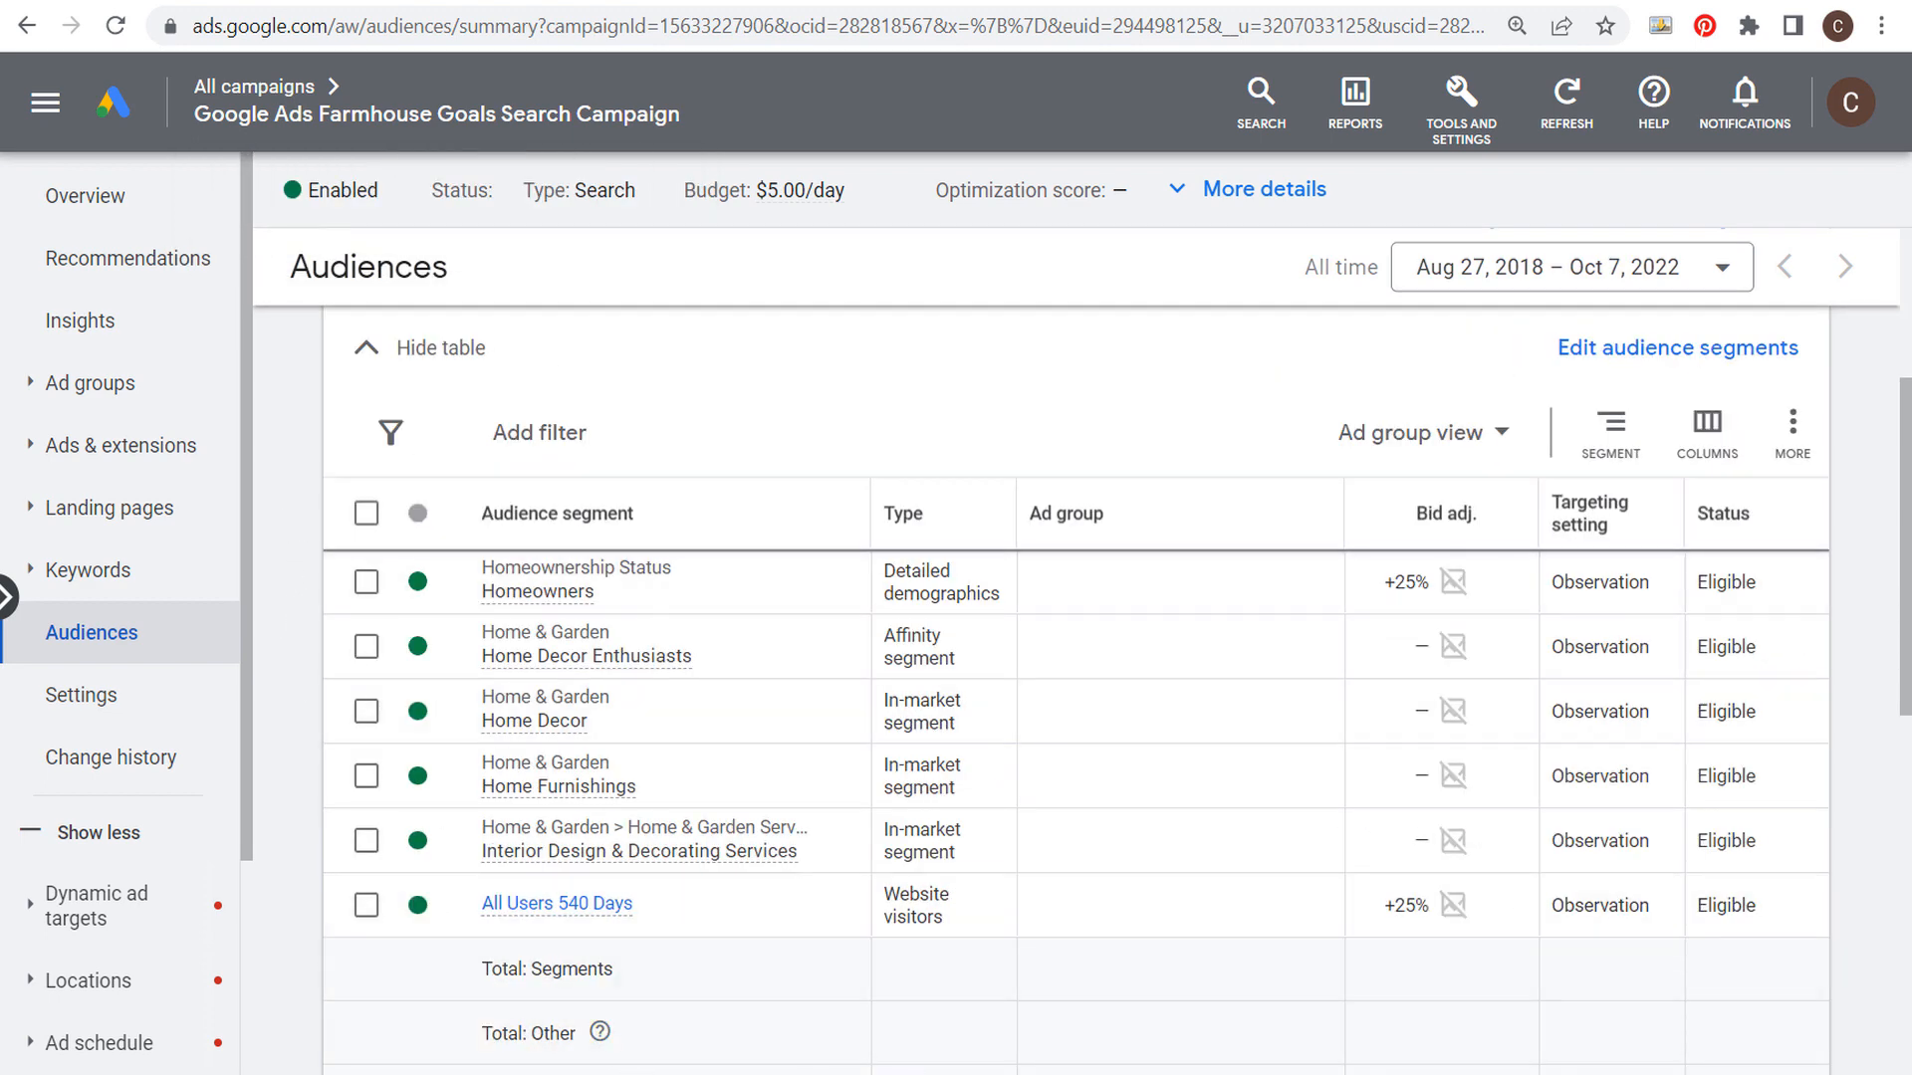
Examine the audience segments' targeting settings and types, and compare the Homeowners segment's cost per conversion with its bid adjustment.
mouse_move(1591, 533)
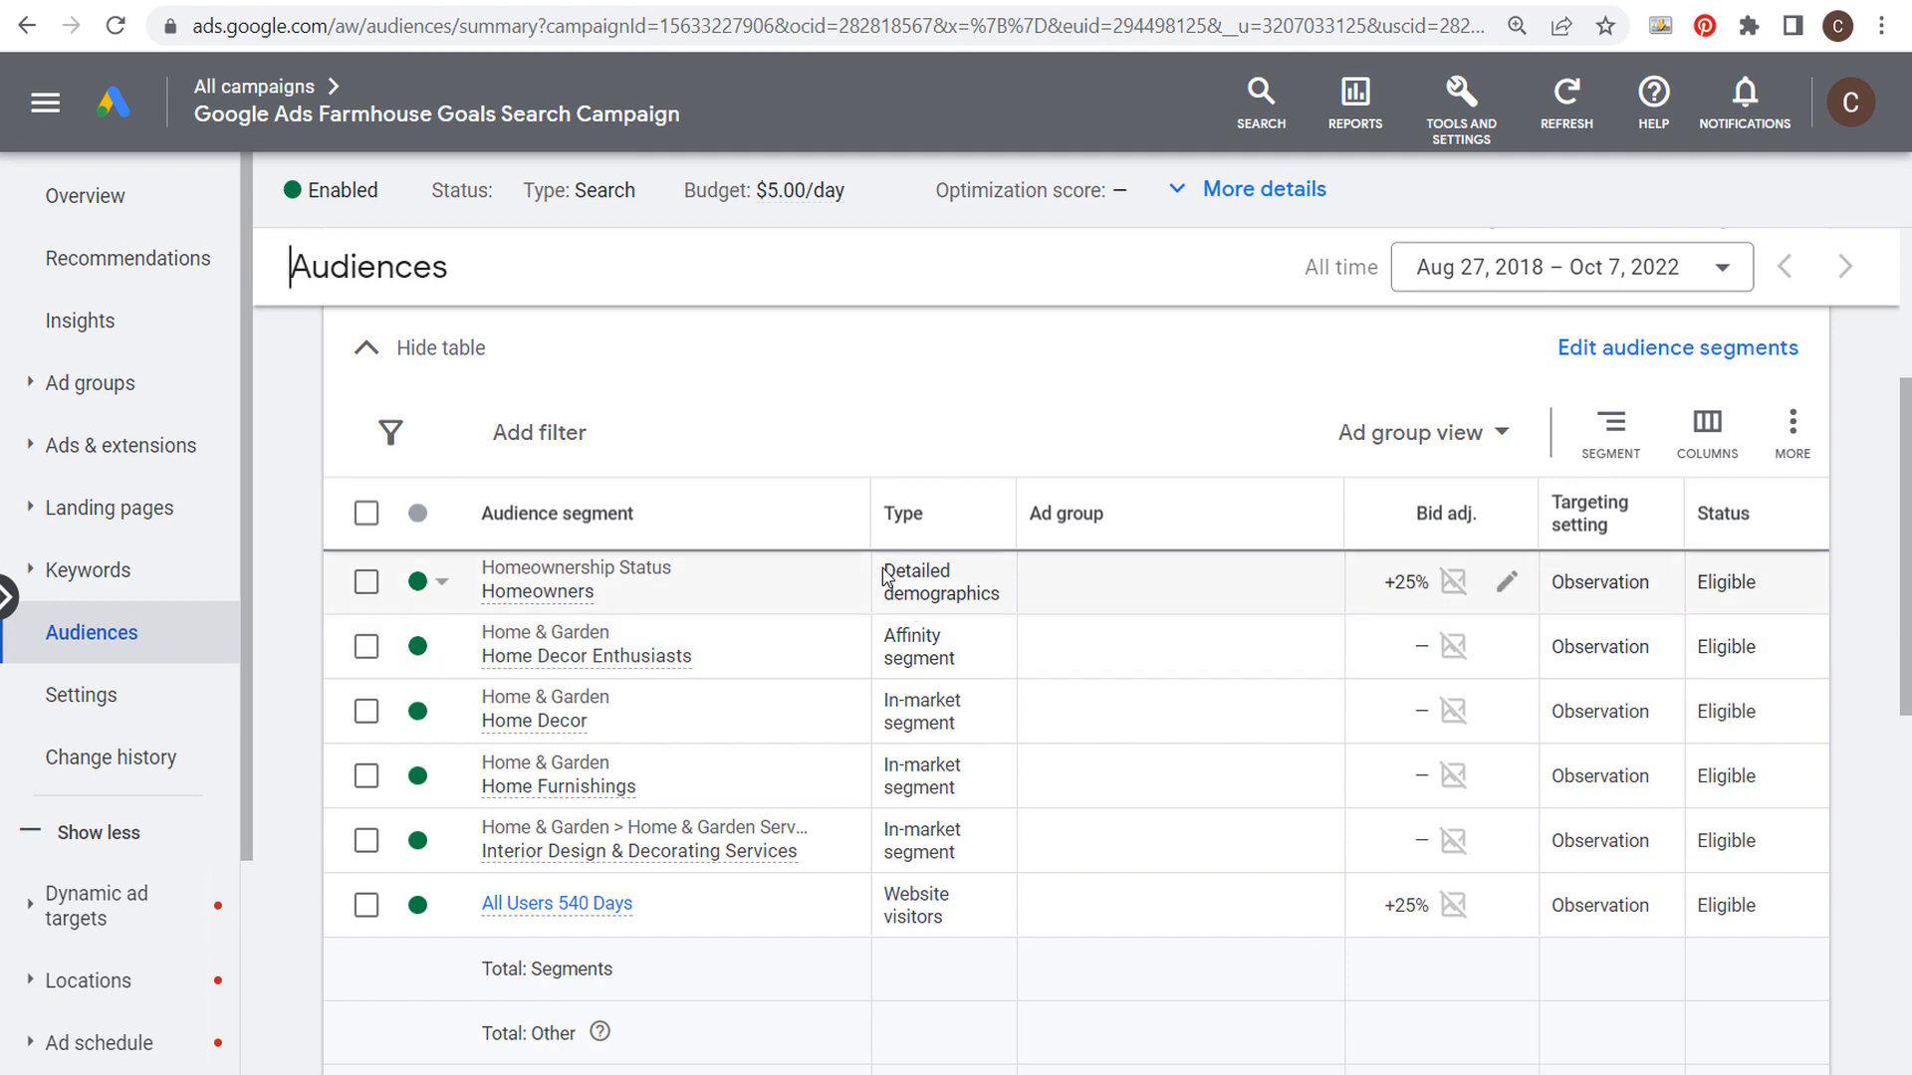
double_click(947, 570)
left_click(889, 637)
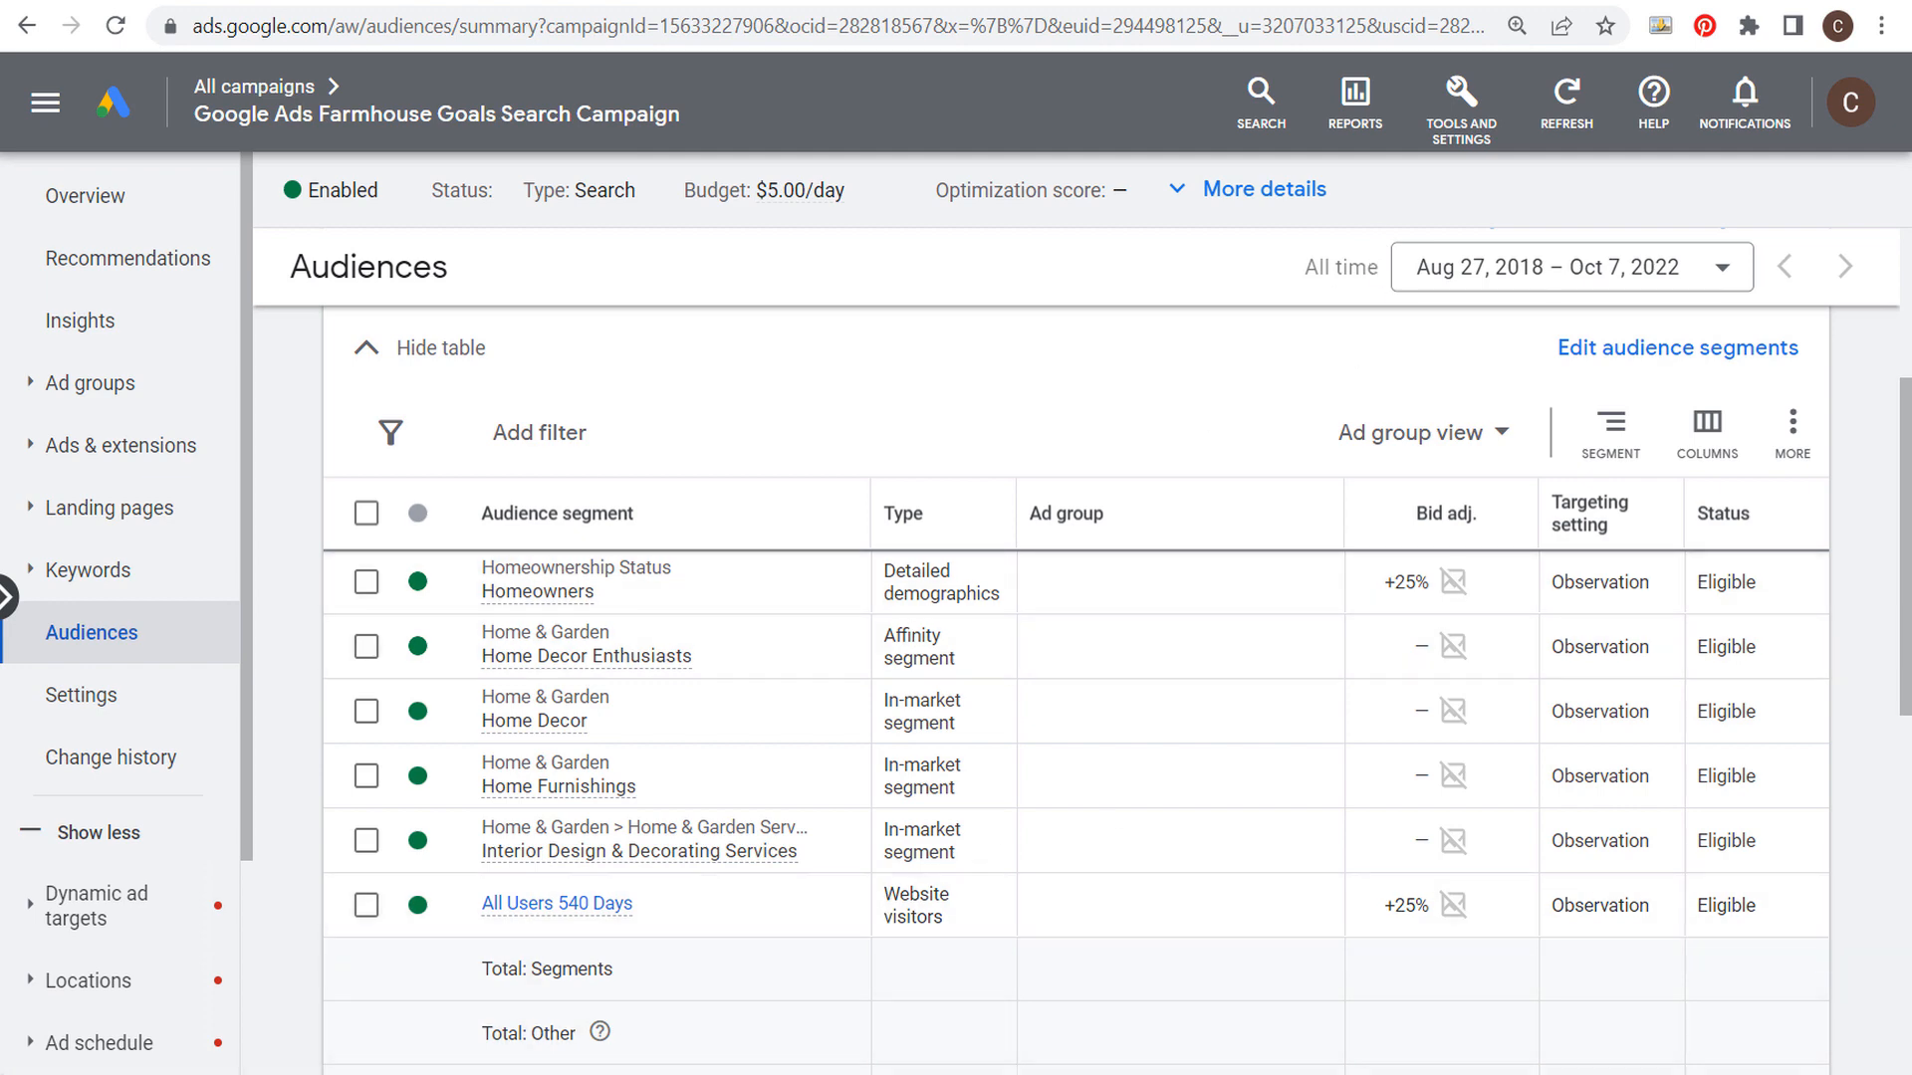
scroll(1350, 776, "right", 5)
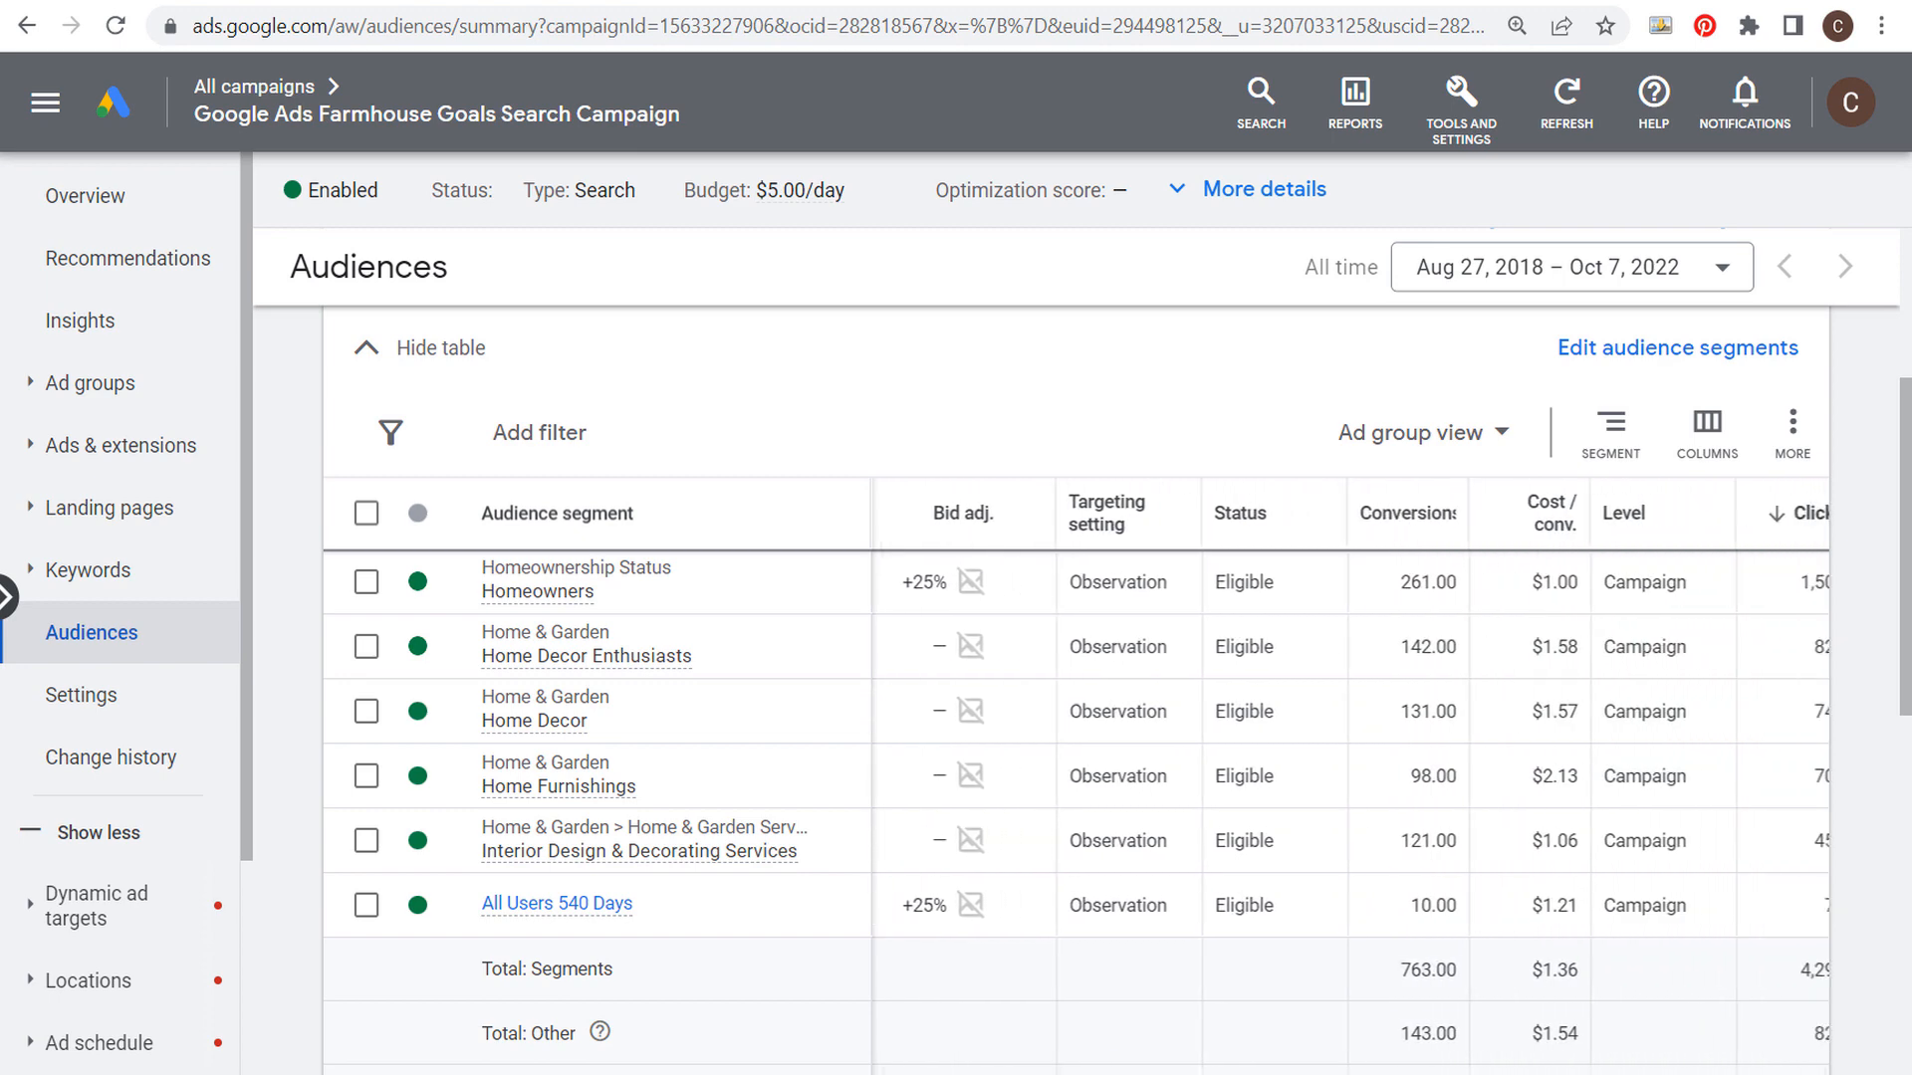
scroll(1351, 776, "right", 5)
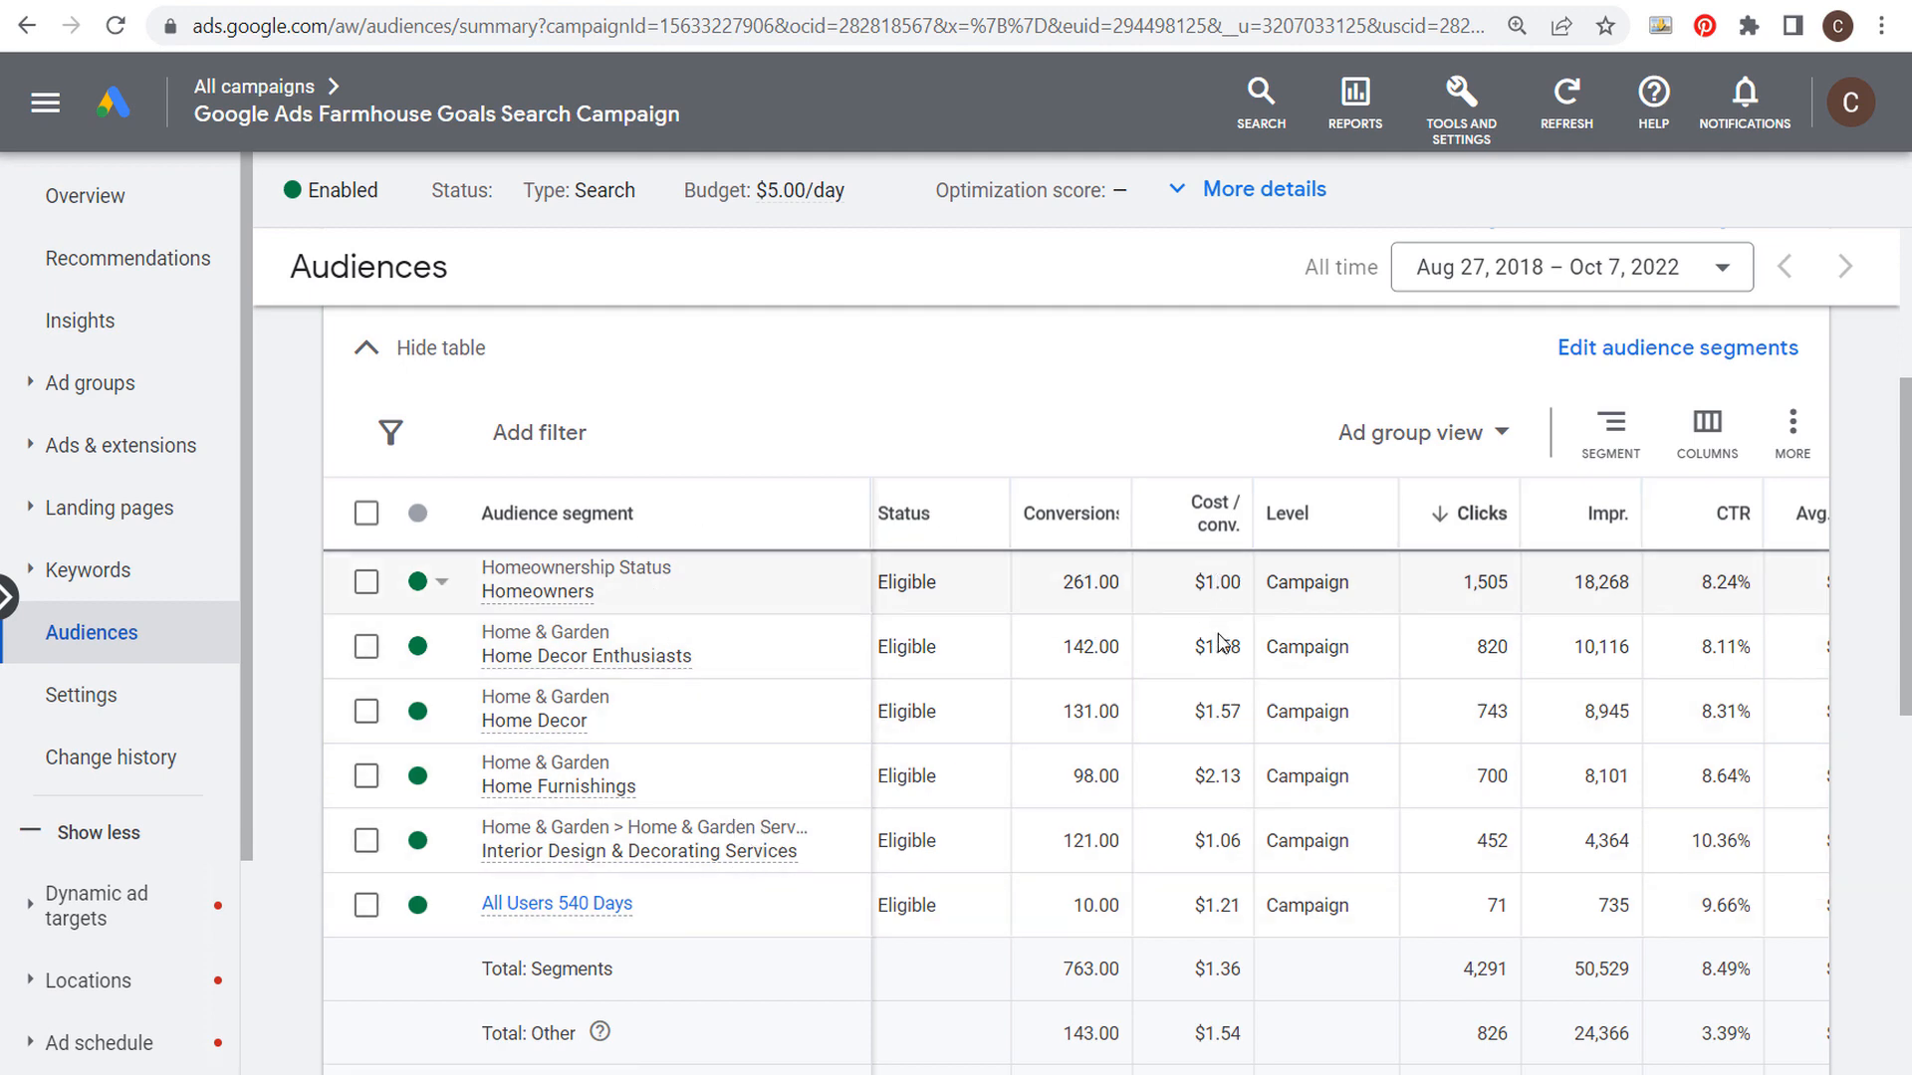
double_click(1222, 583)
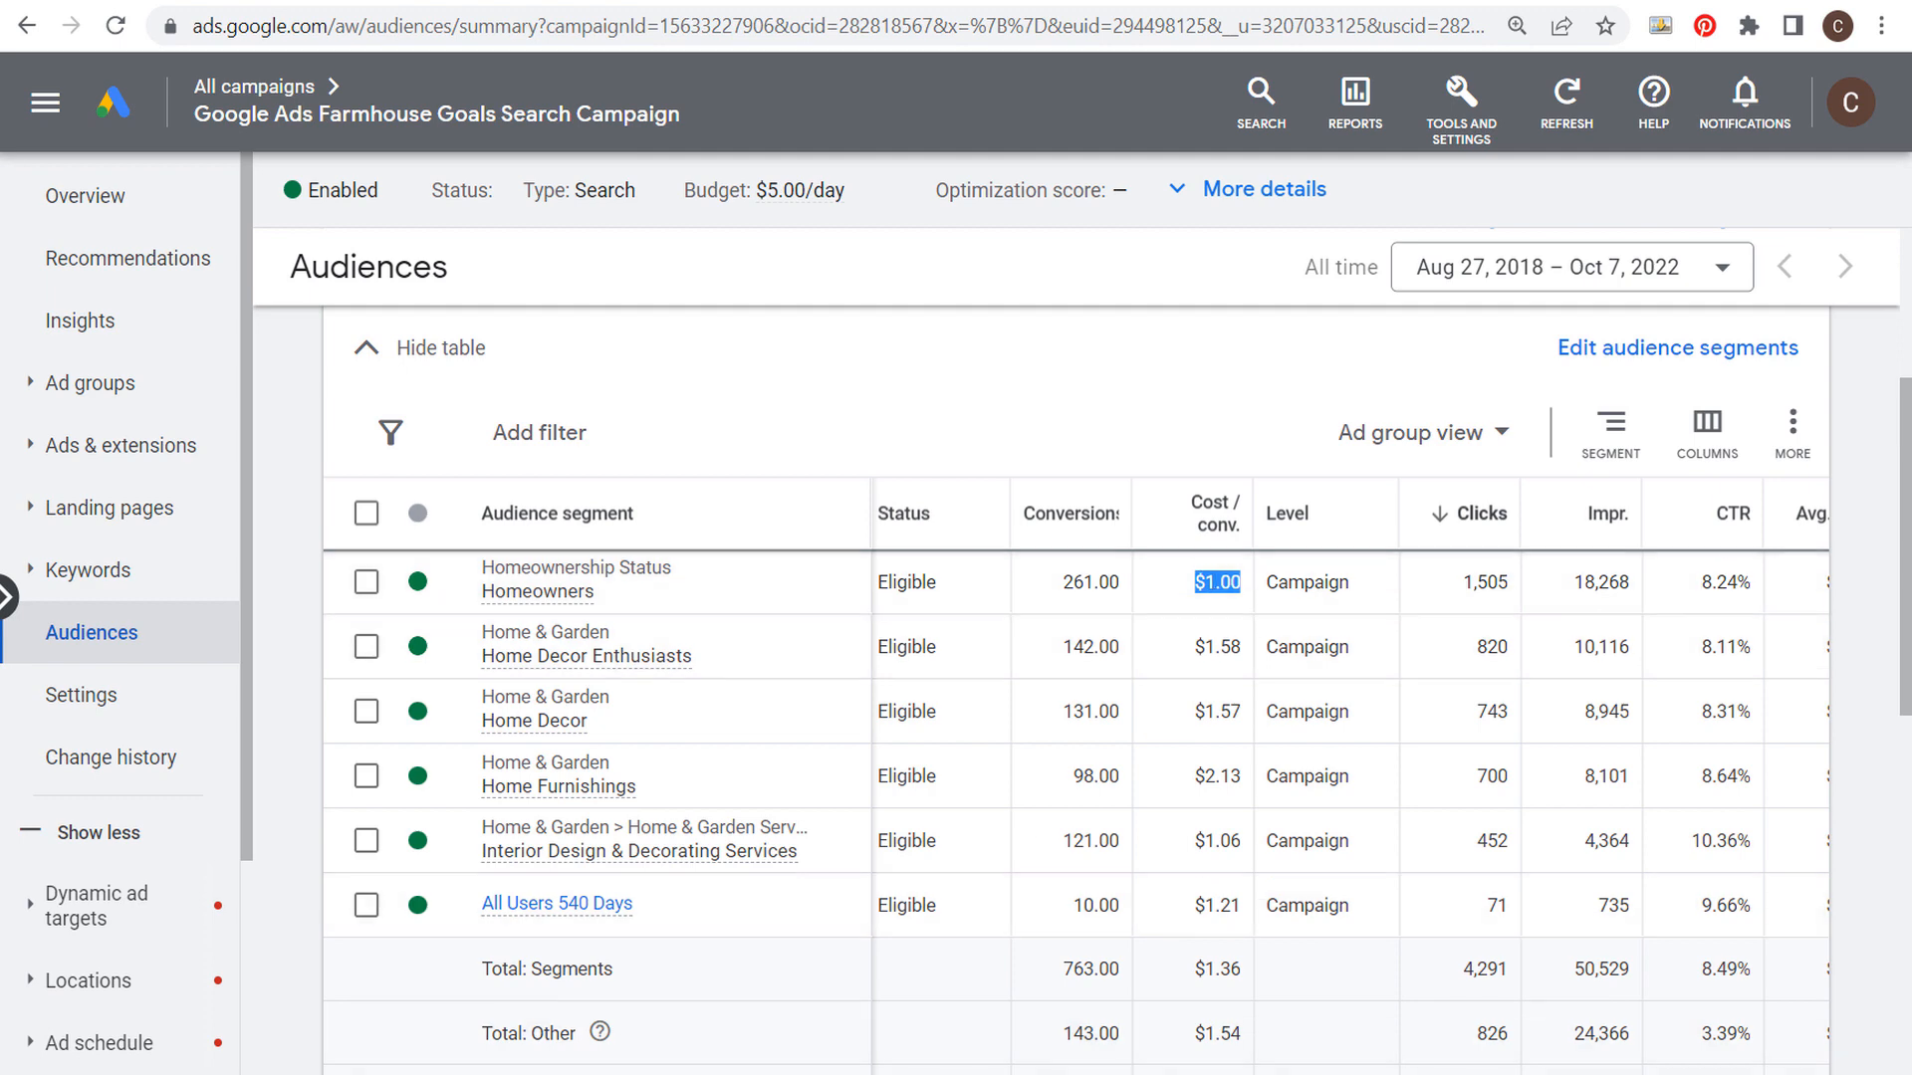
left_click_drag(1379, 1074, 1160, 1071)
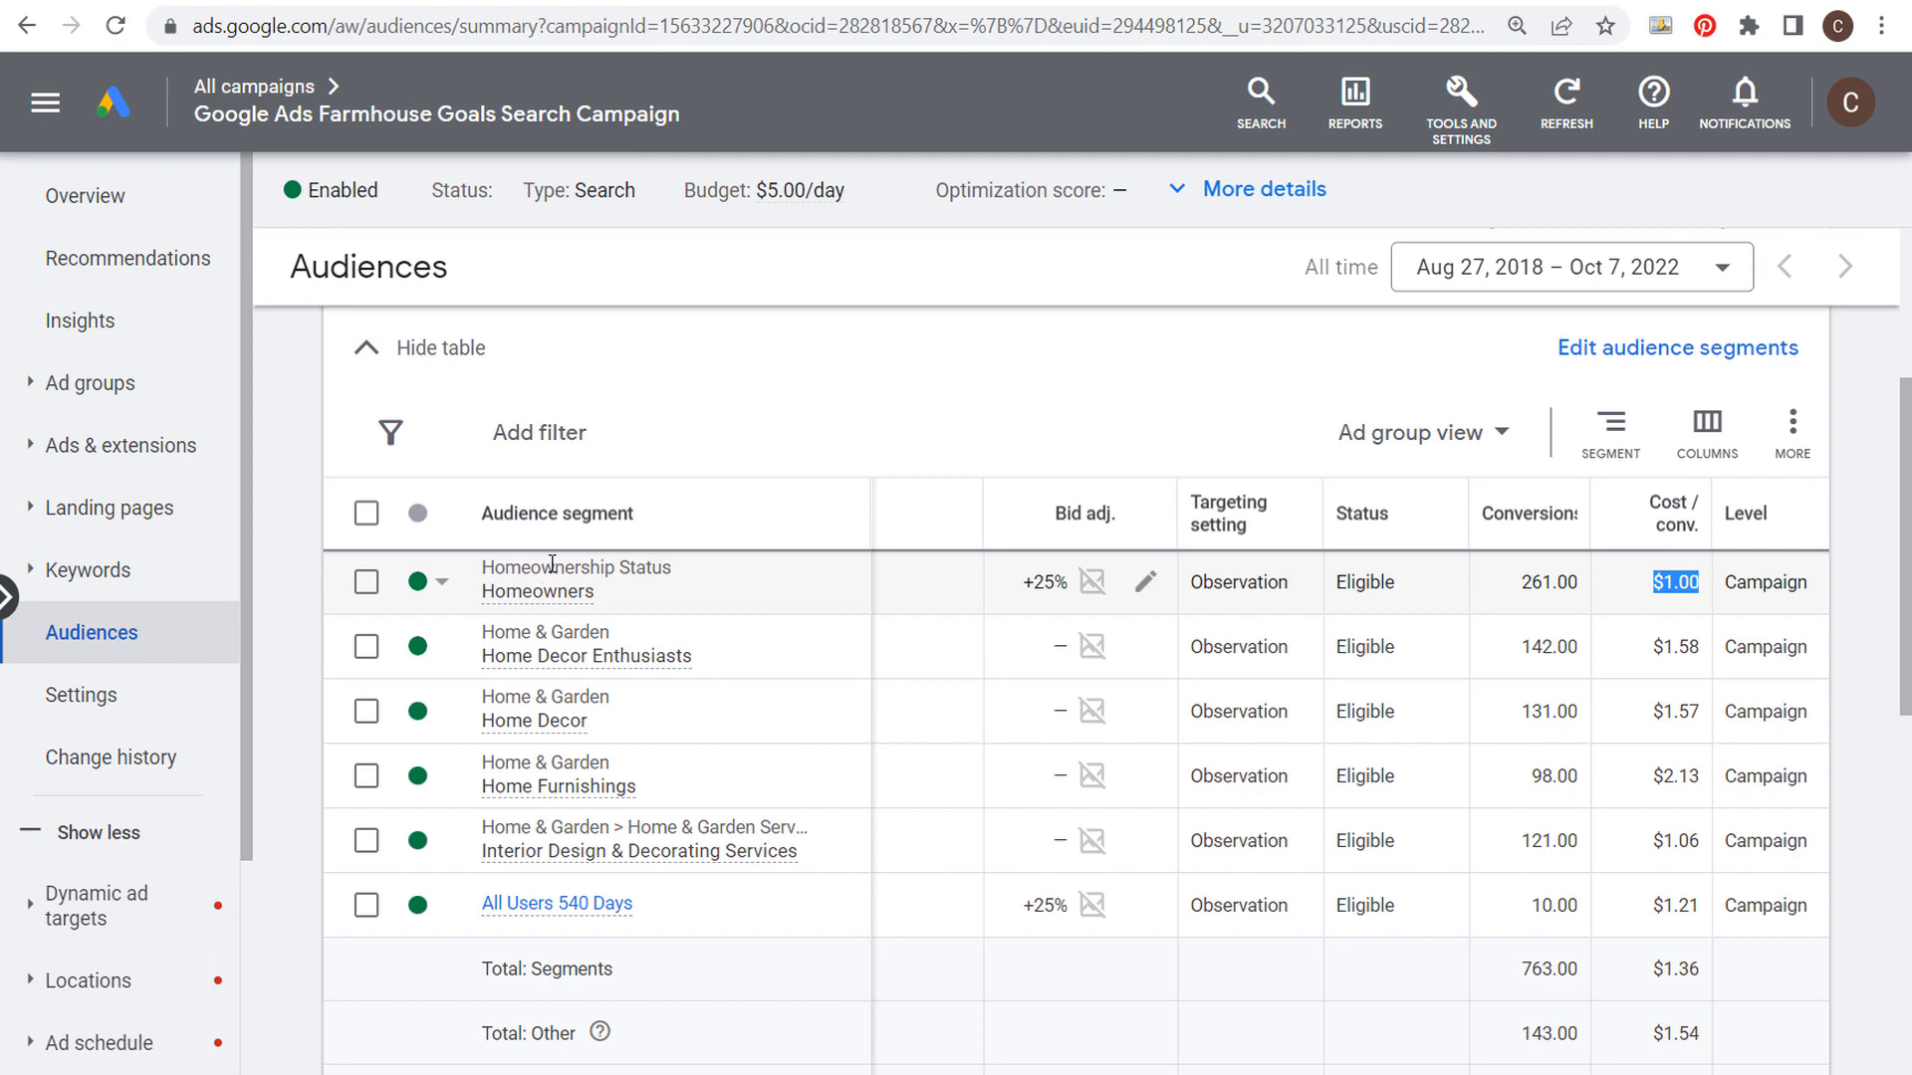
mouse_move(1371, 1074)
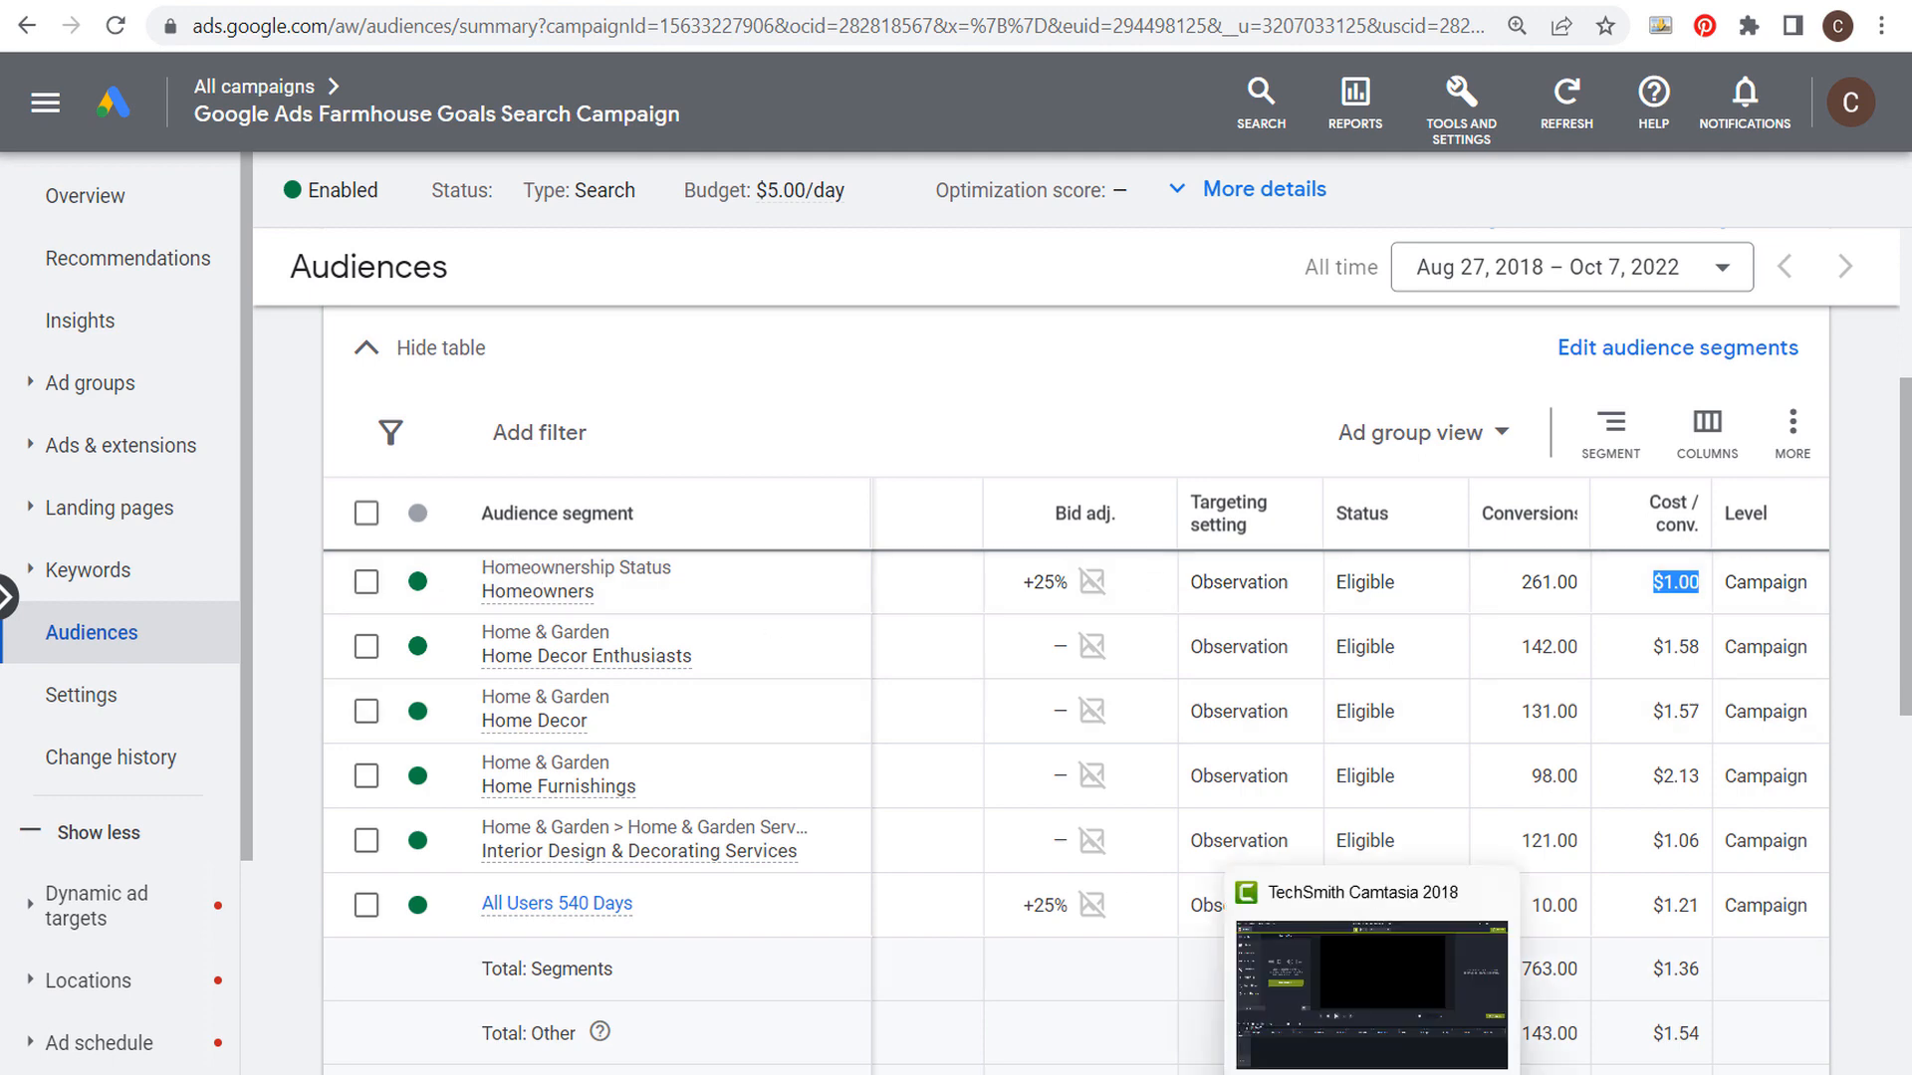
left_click_drag(1235, 1073, 1313, 1073)
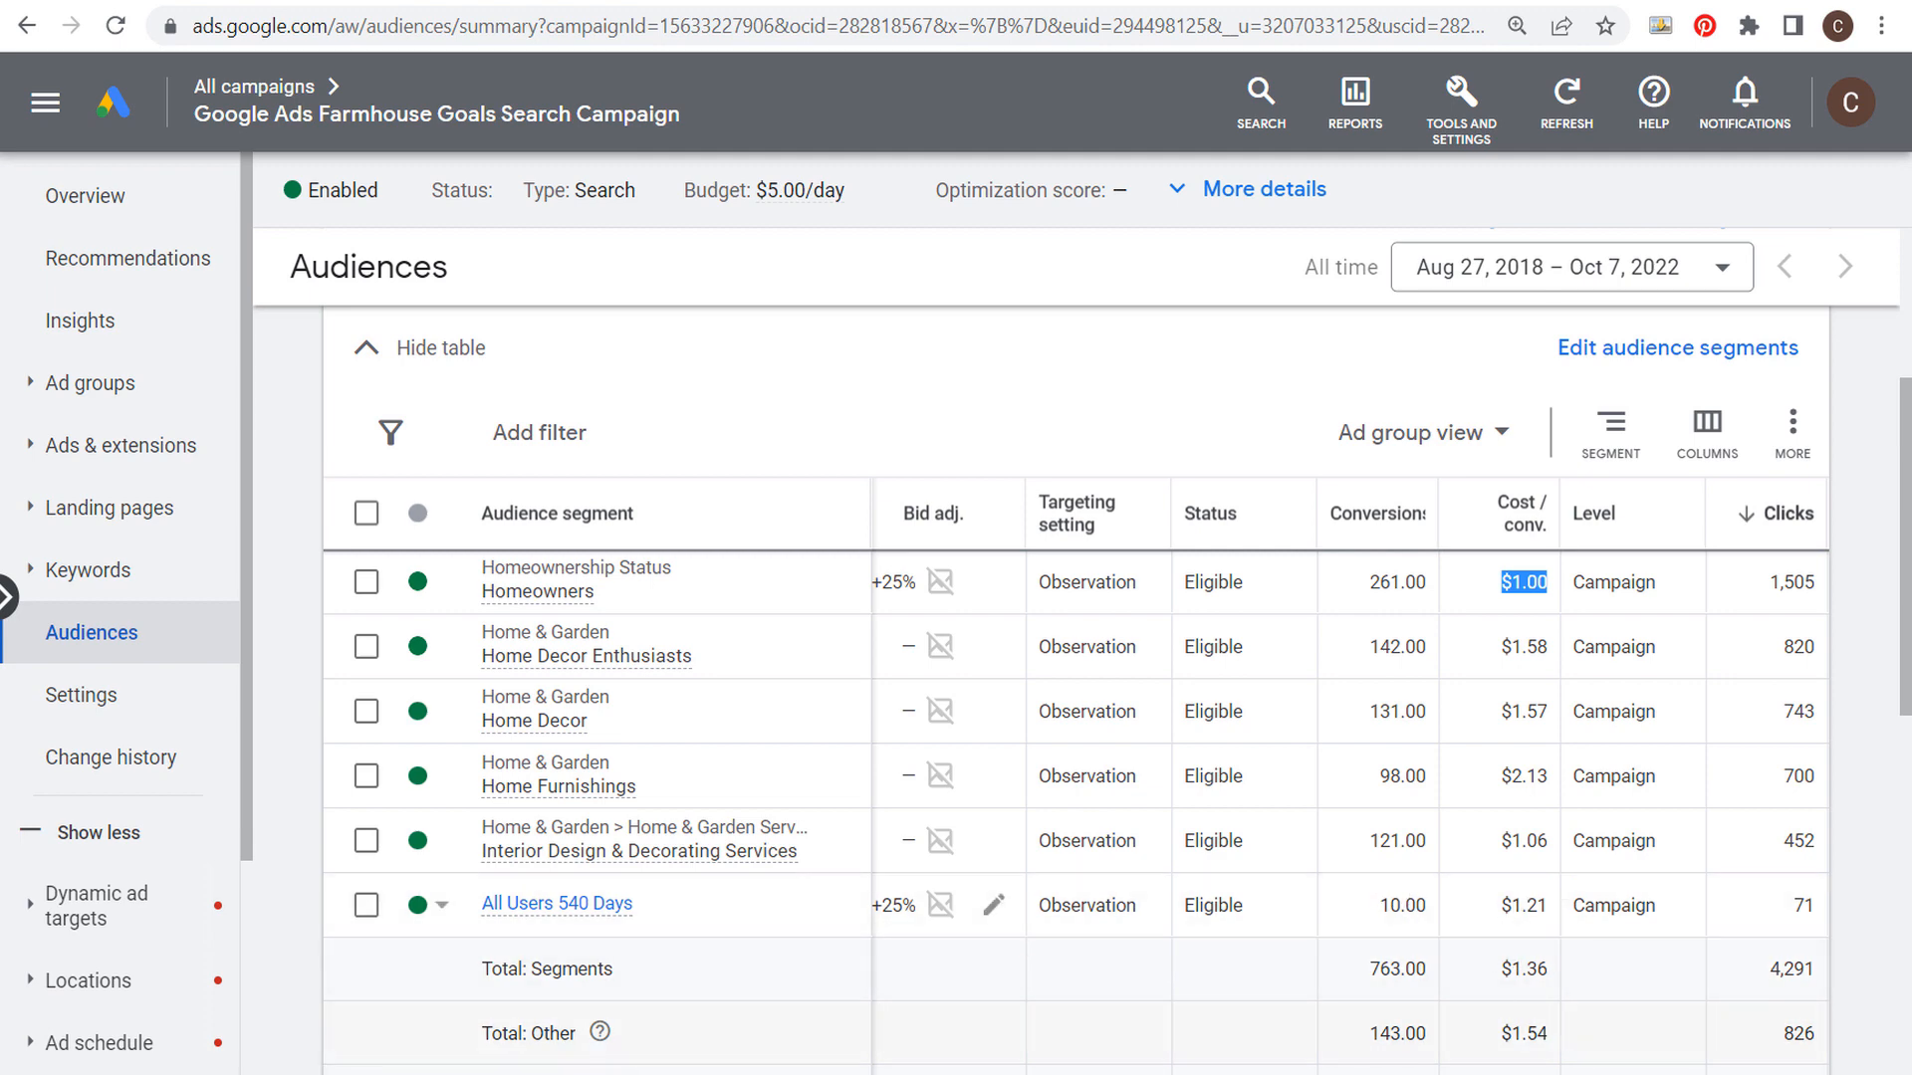
Check the Home Furnishings segment's cost per conversion against its bid adjustment.
scroll(1345, 767, "right", 5)
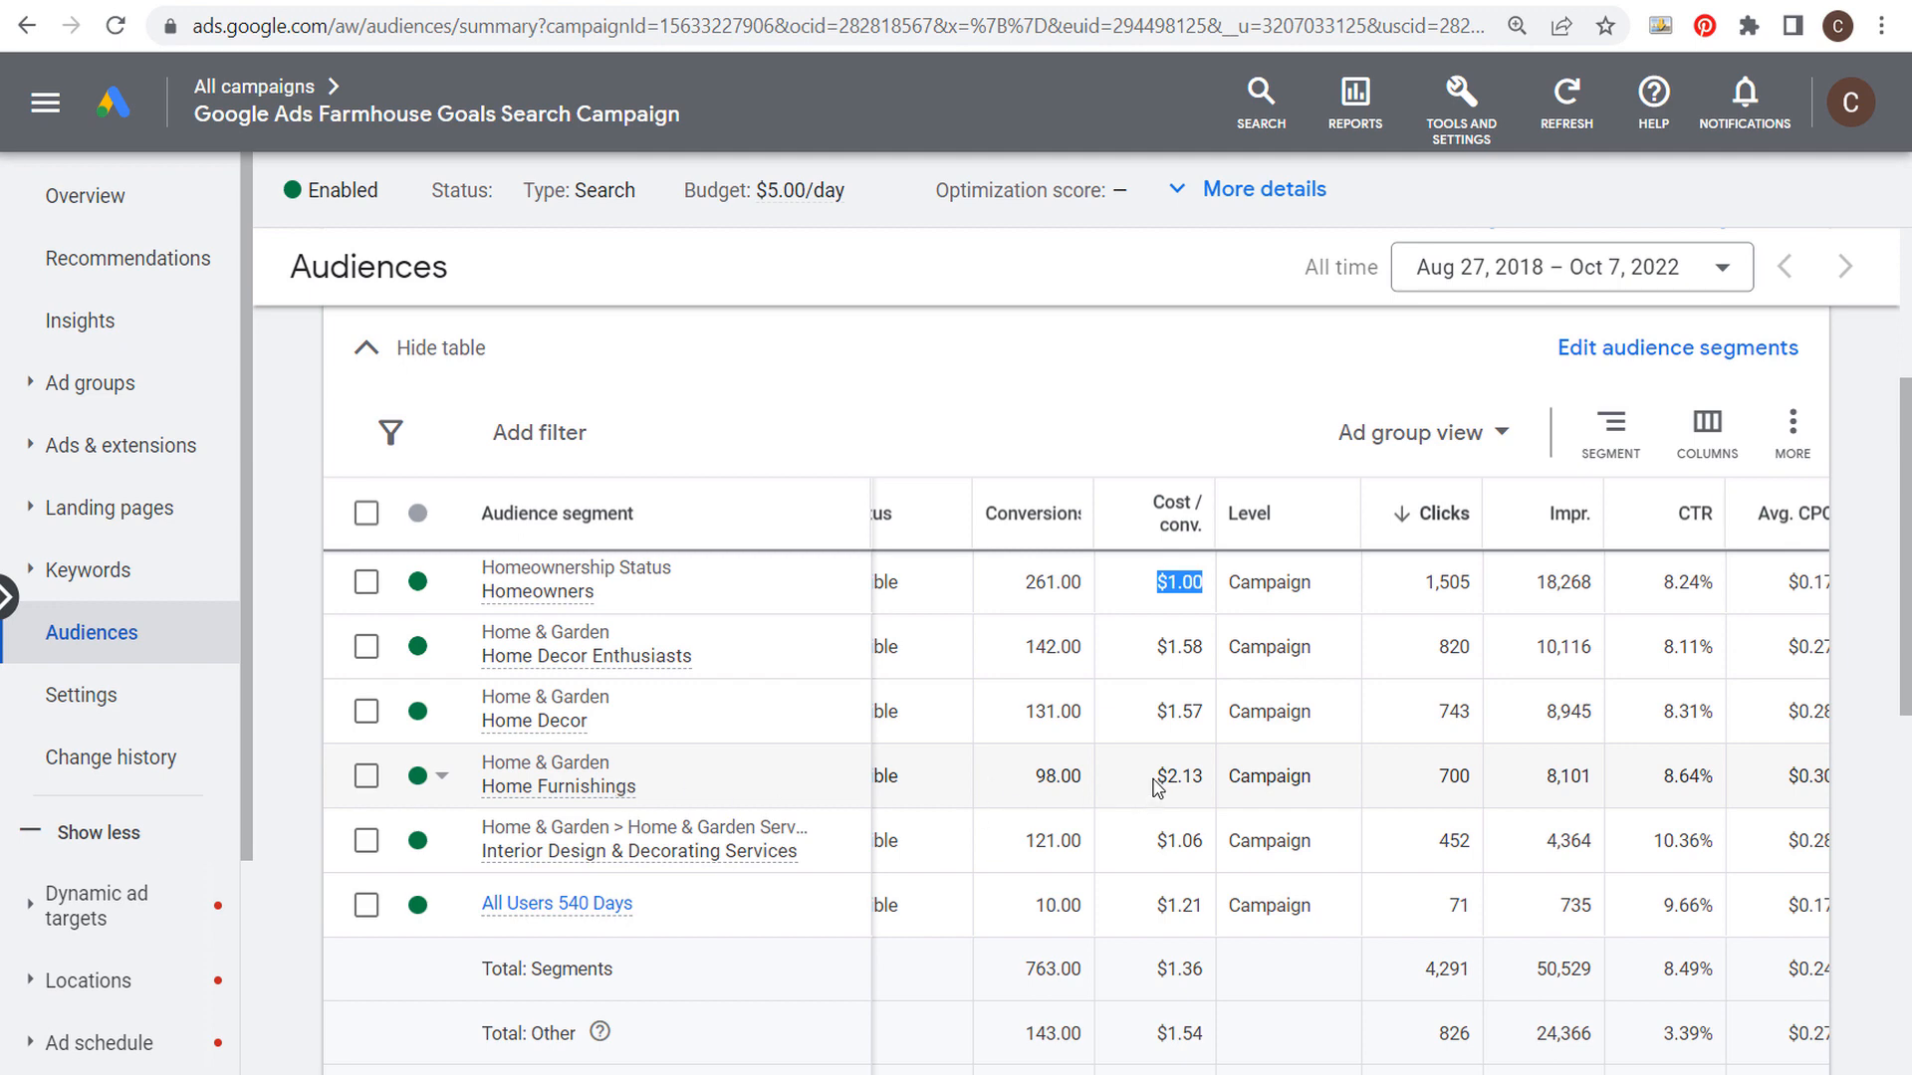
left_click_drag(1153, 779, 1202, 780)
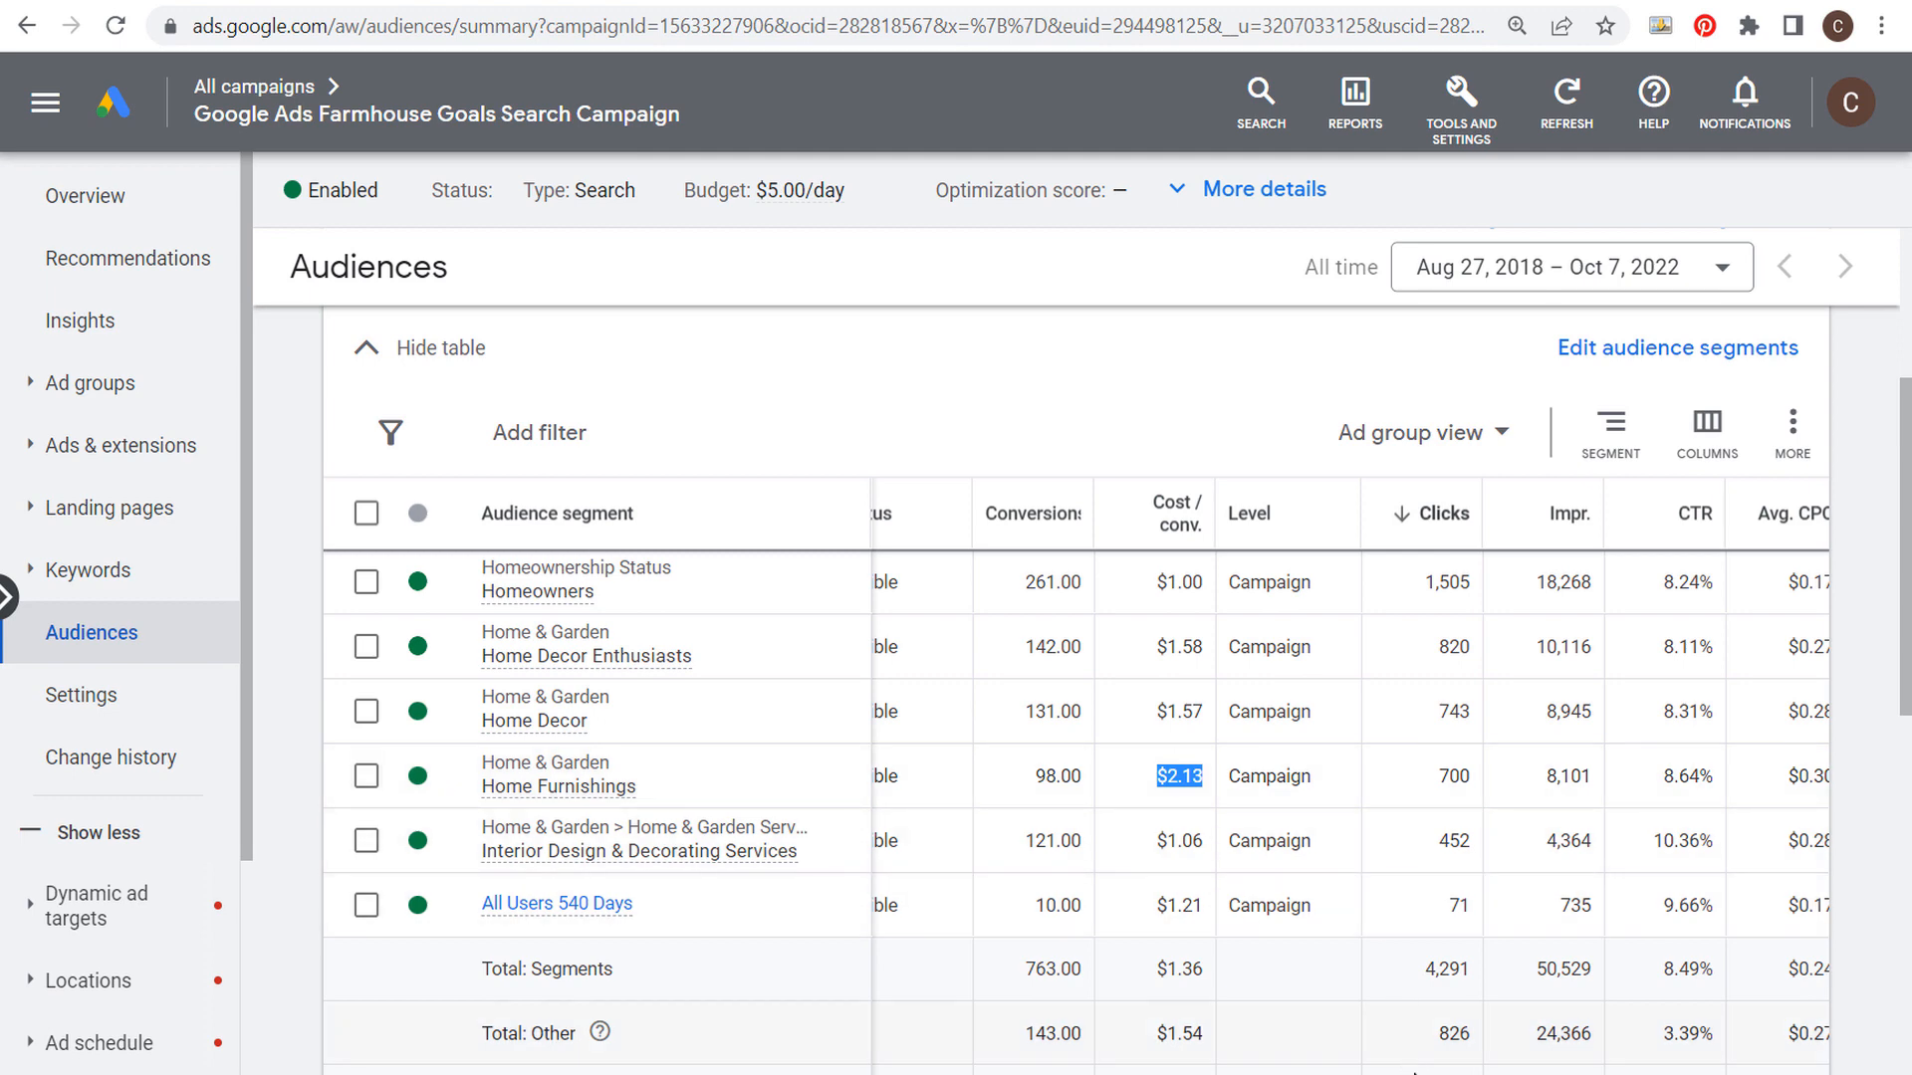
scroll(1350, 771, "left", 3)
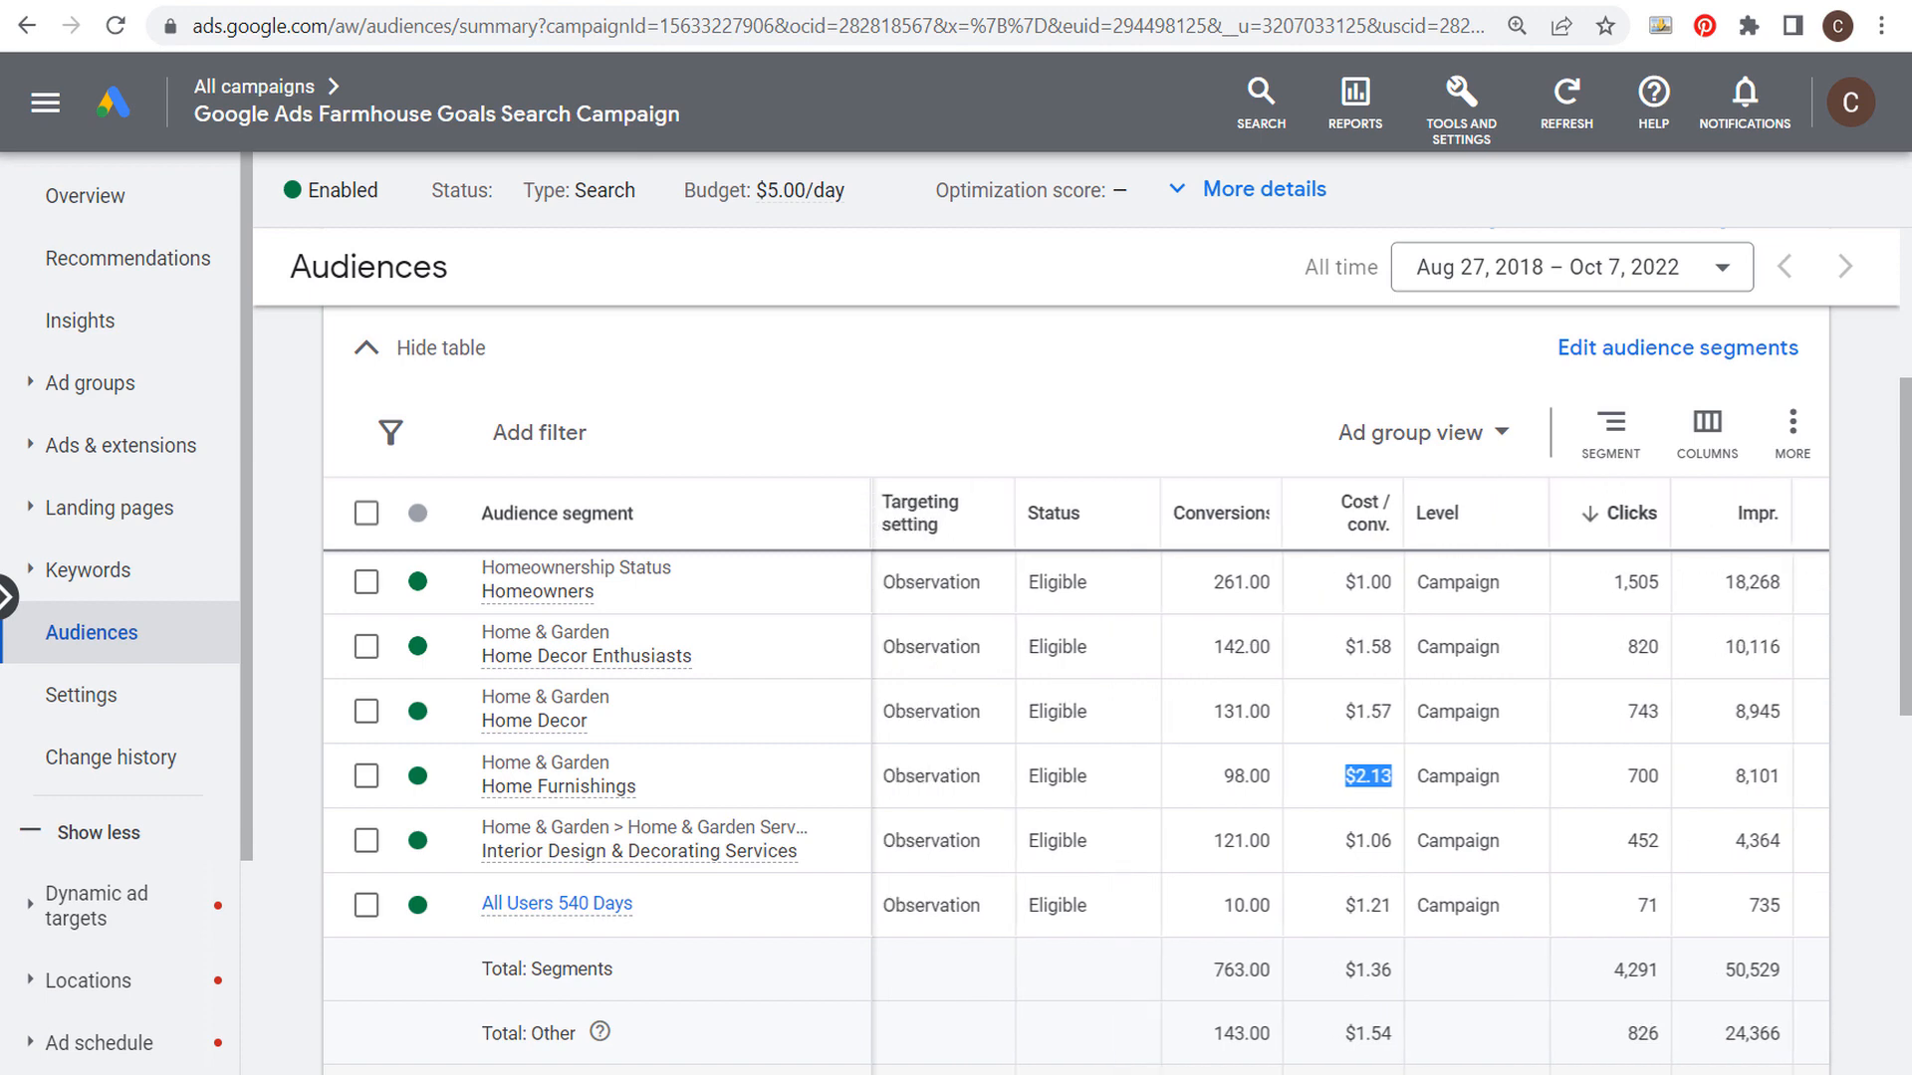
scroll(1145, 777, "left", 3)
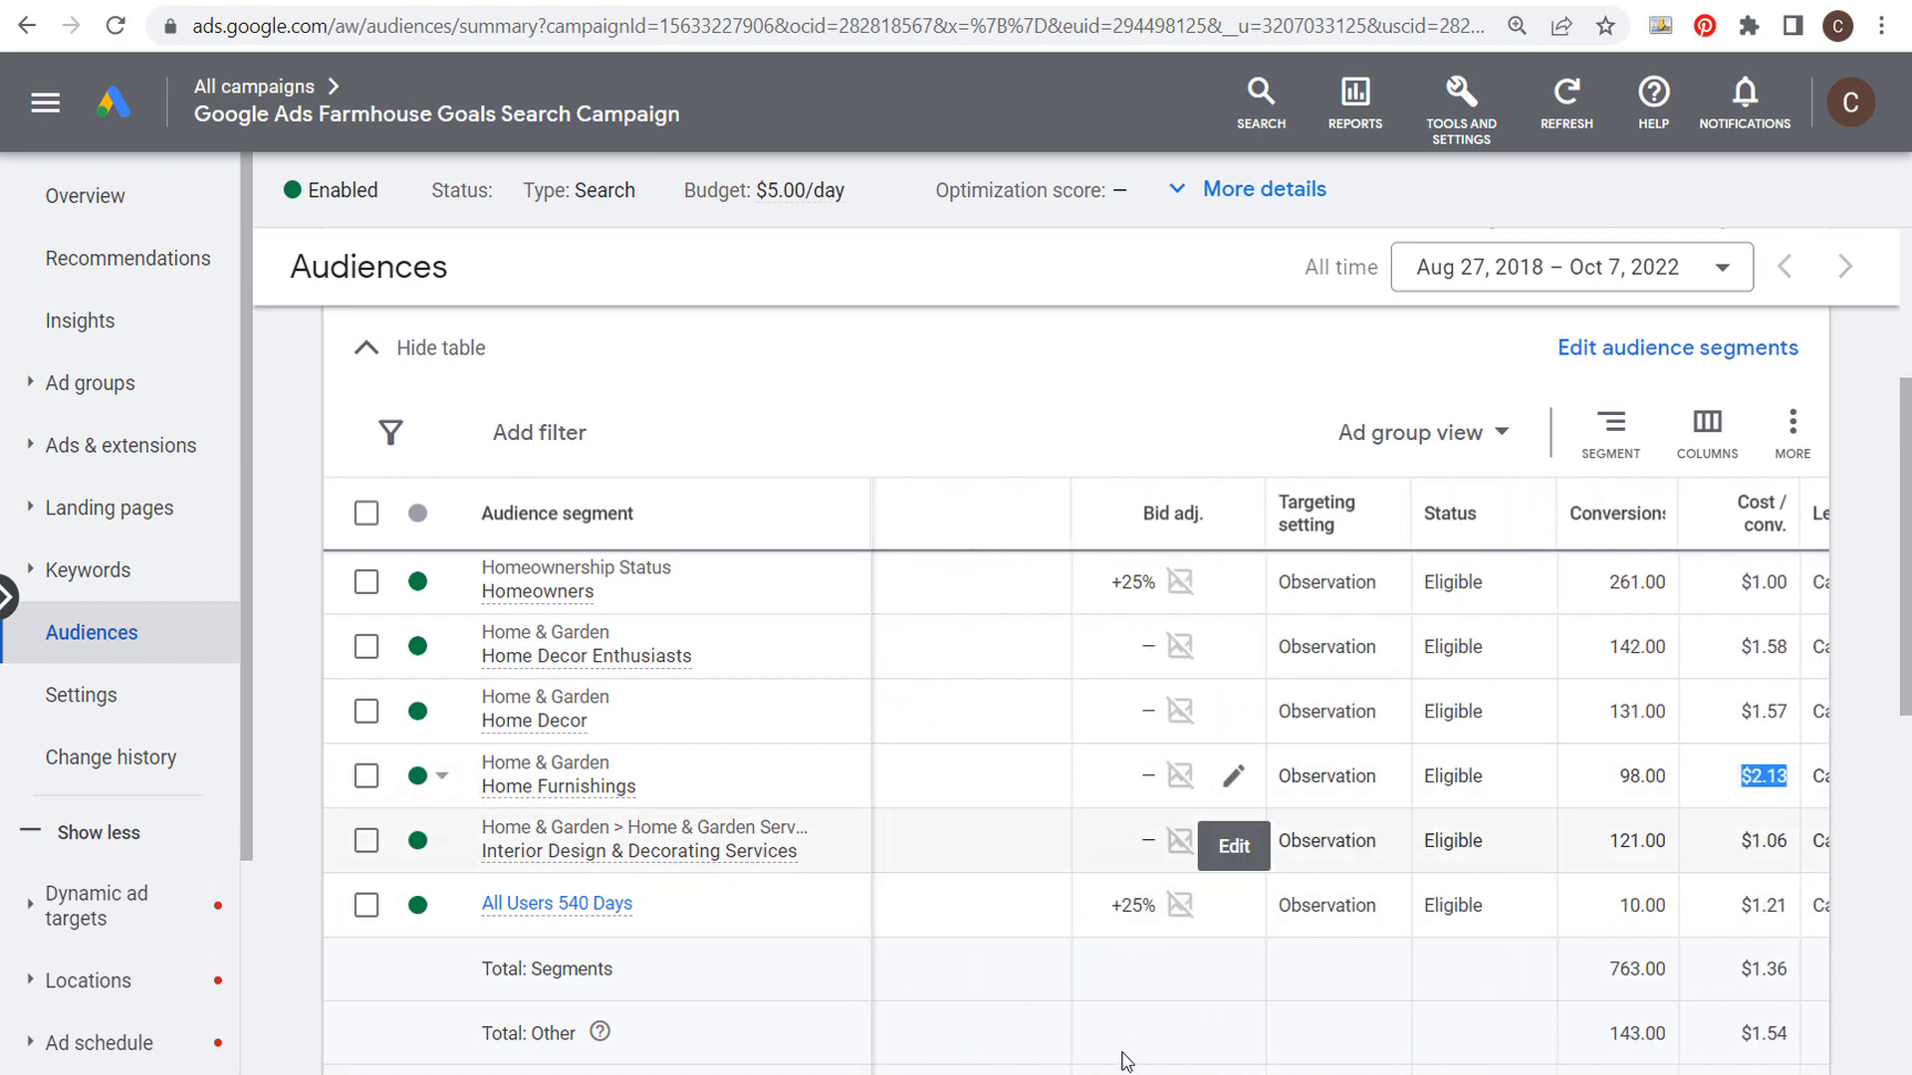
scroll(1122, 1058, "left", 3)
scroll(1350, 776, "left", 1)
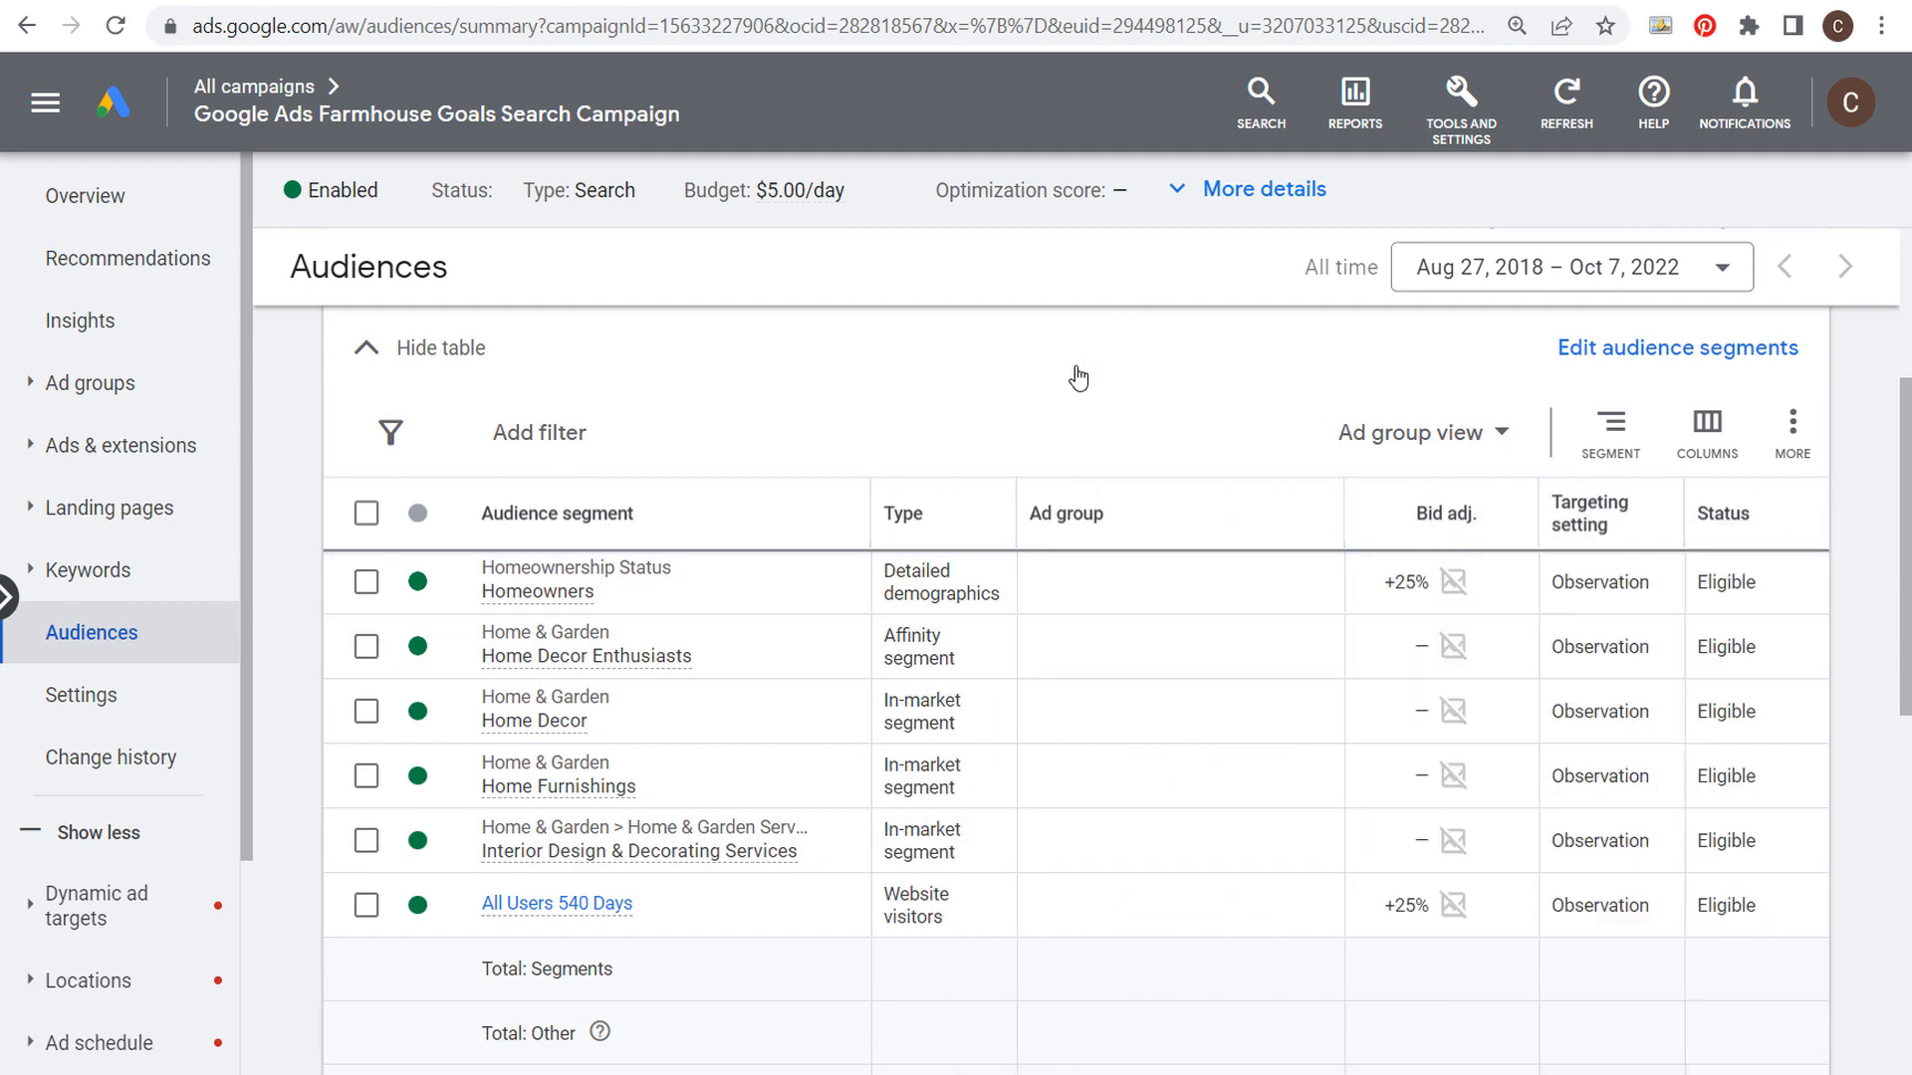
Open the campaign-level audience segment editor and browse the available segment categories.
left_click(1607, 352)
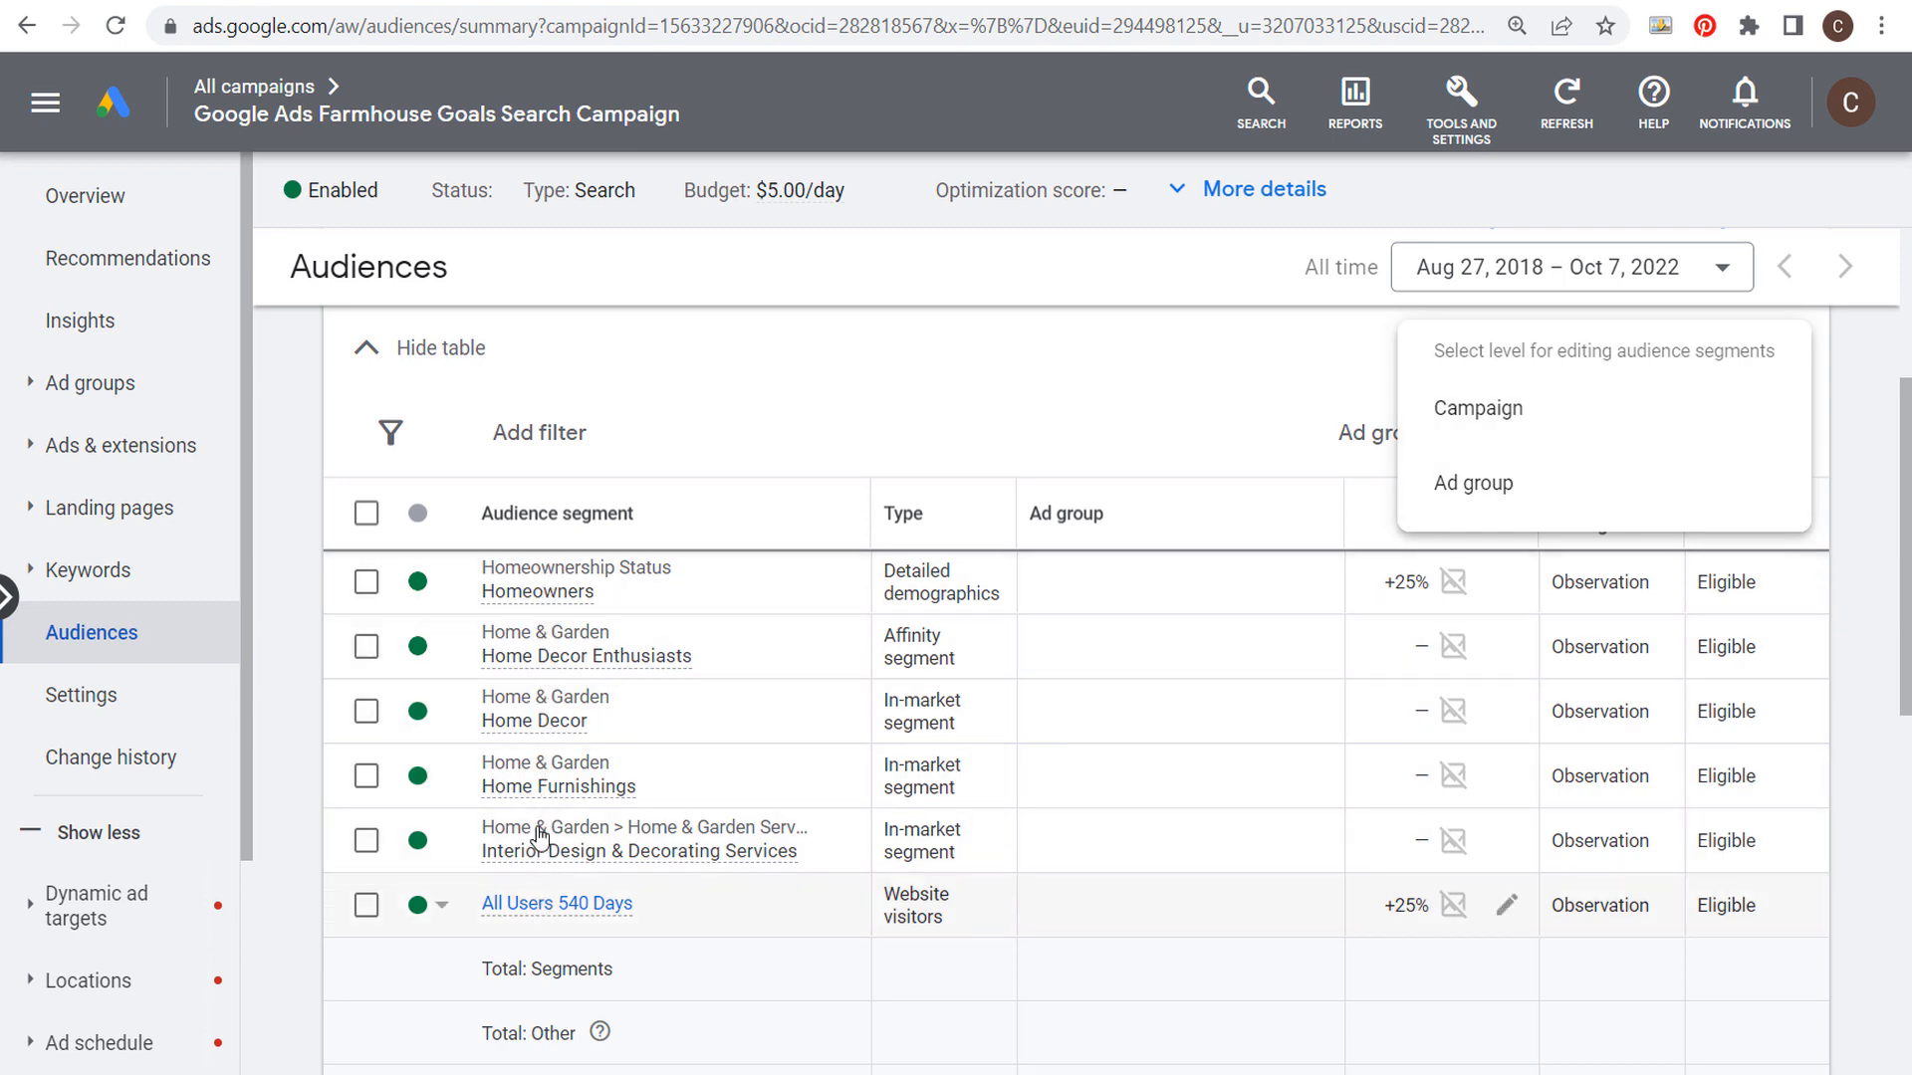
left_click(1511, 410)
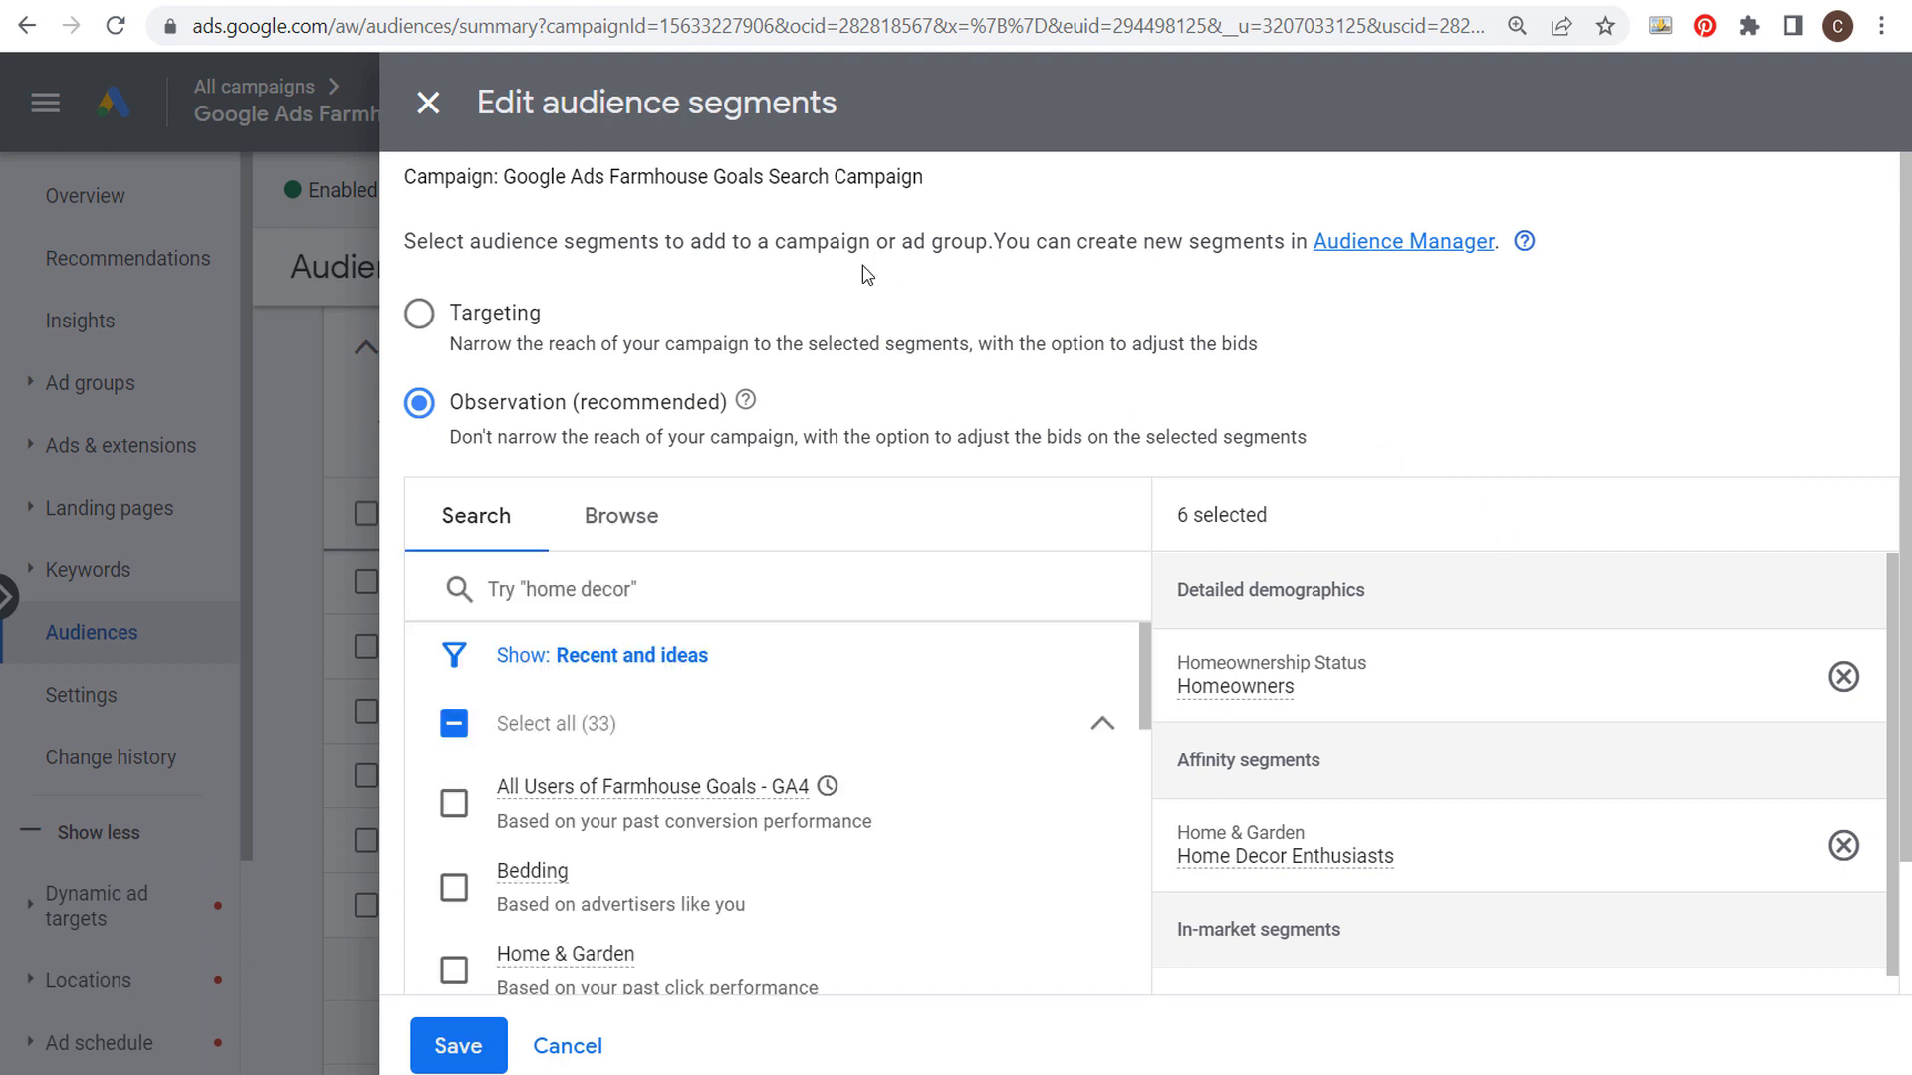
left_click(612, 518)
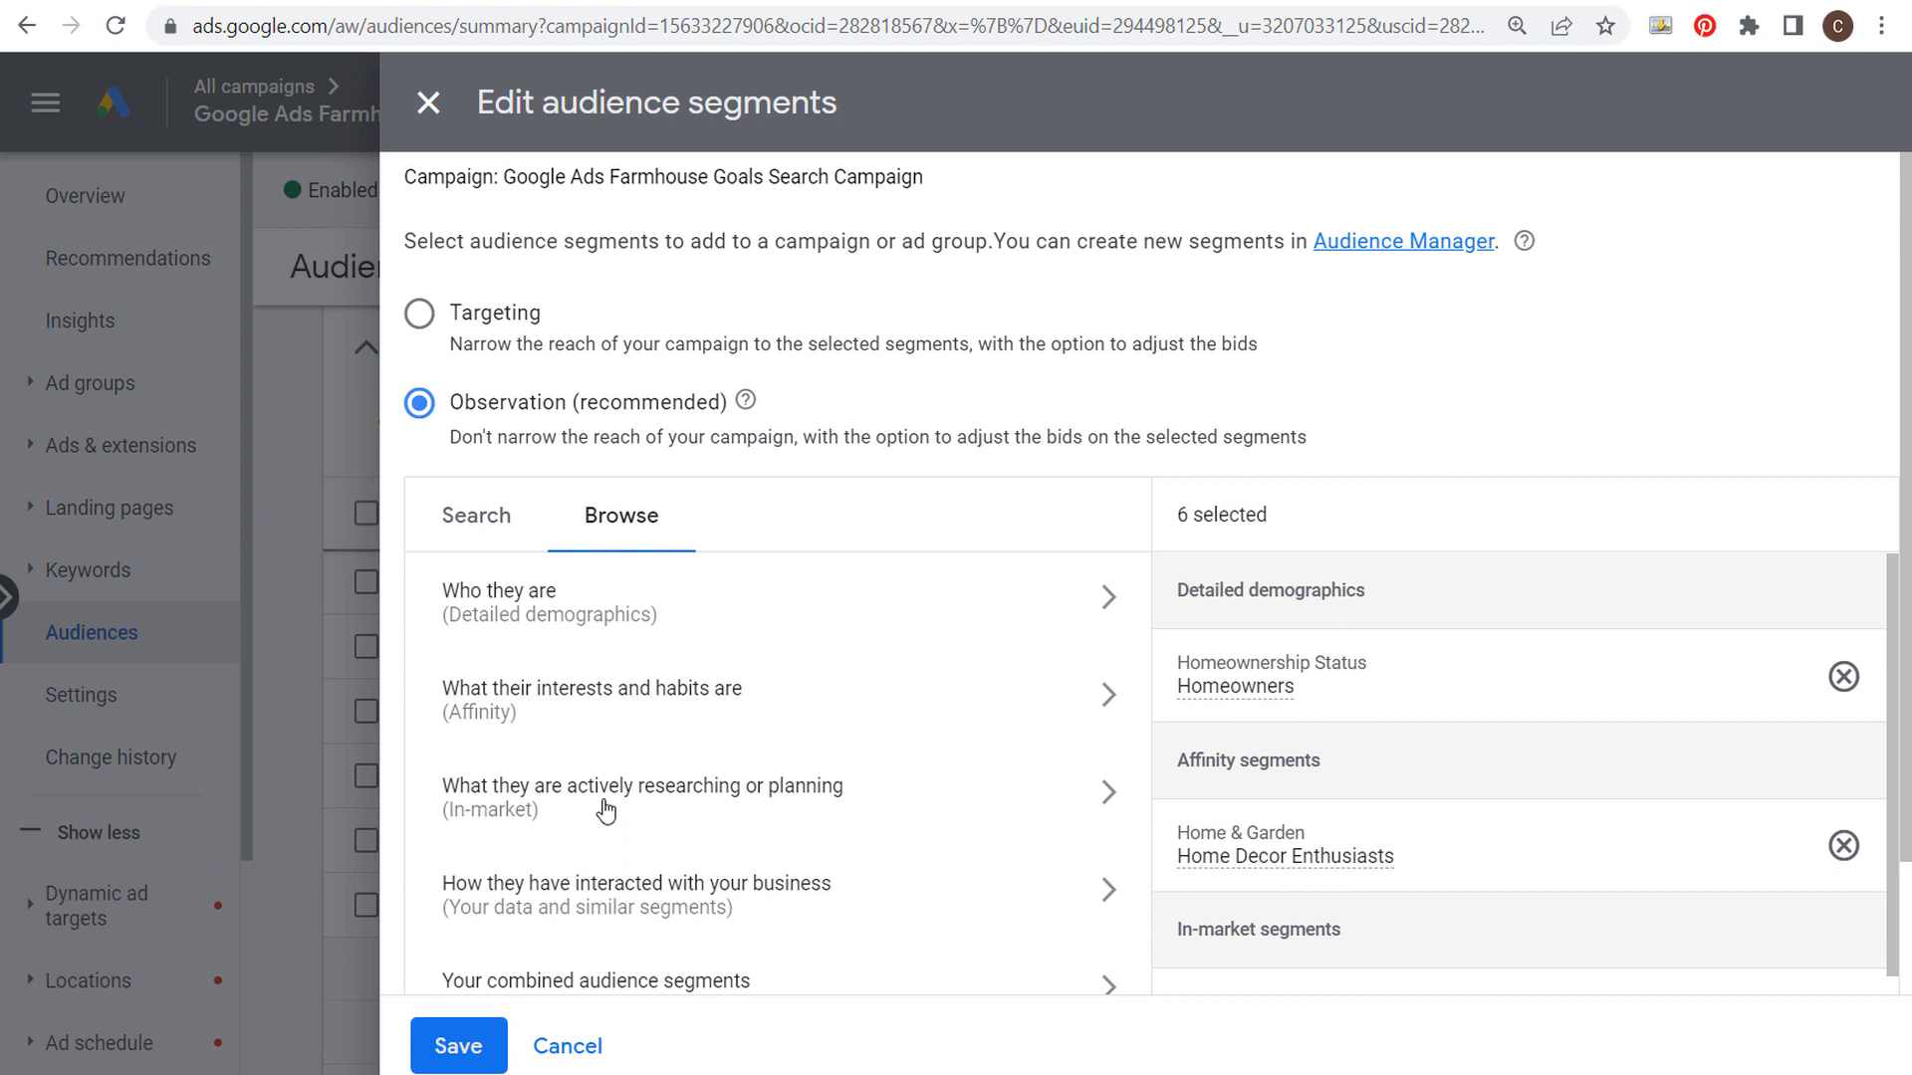
scroll(614, 787, "down", 1)
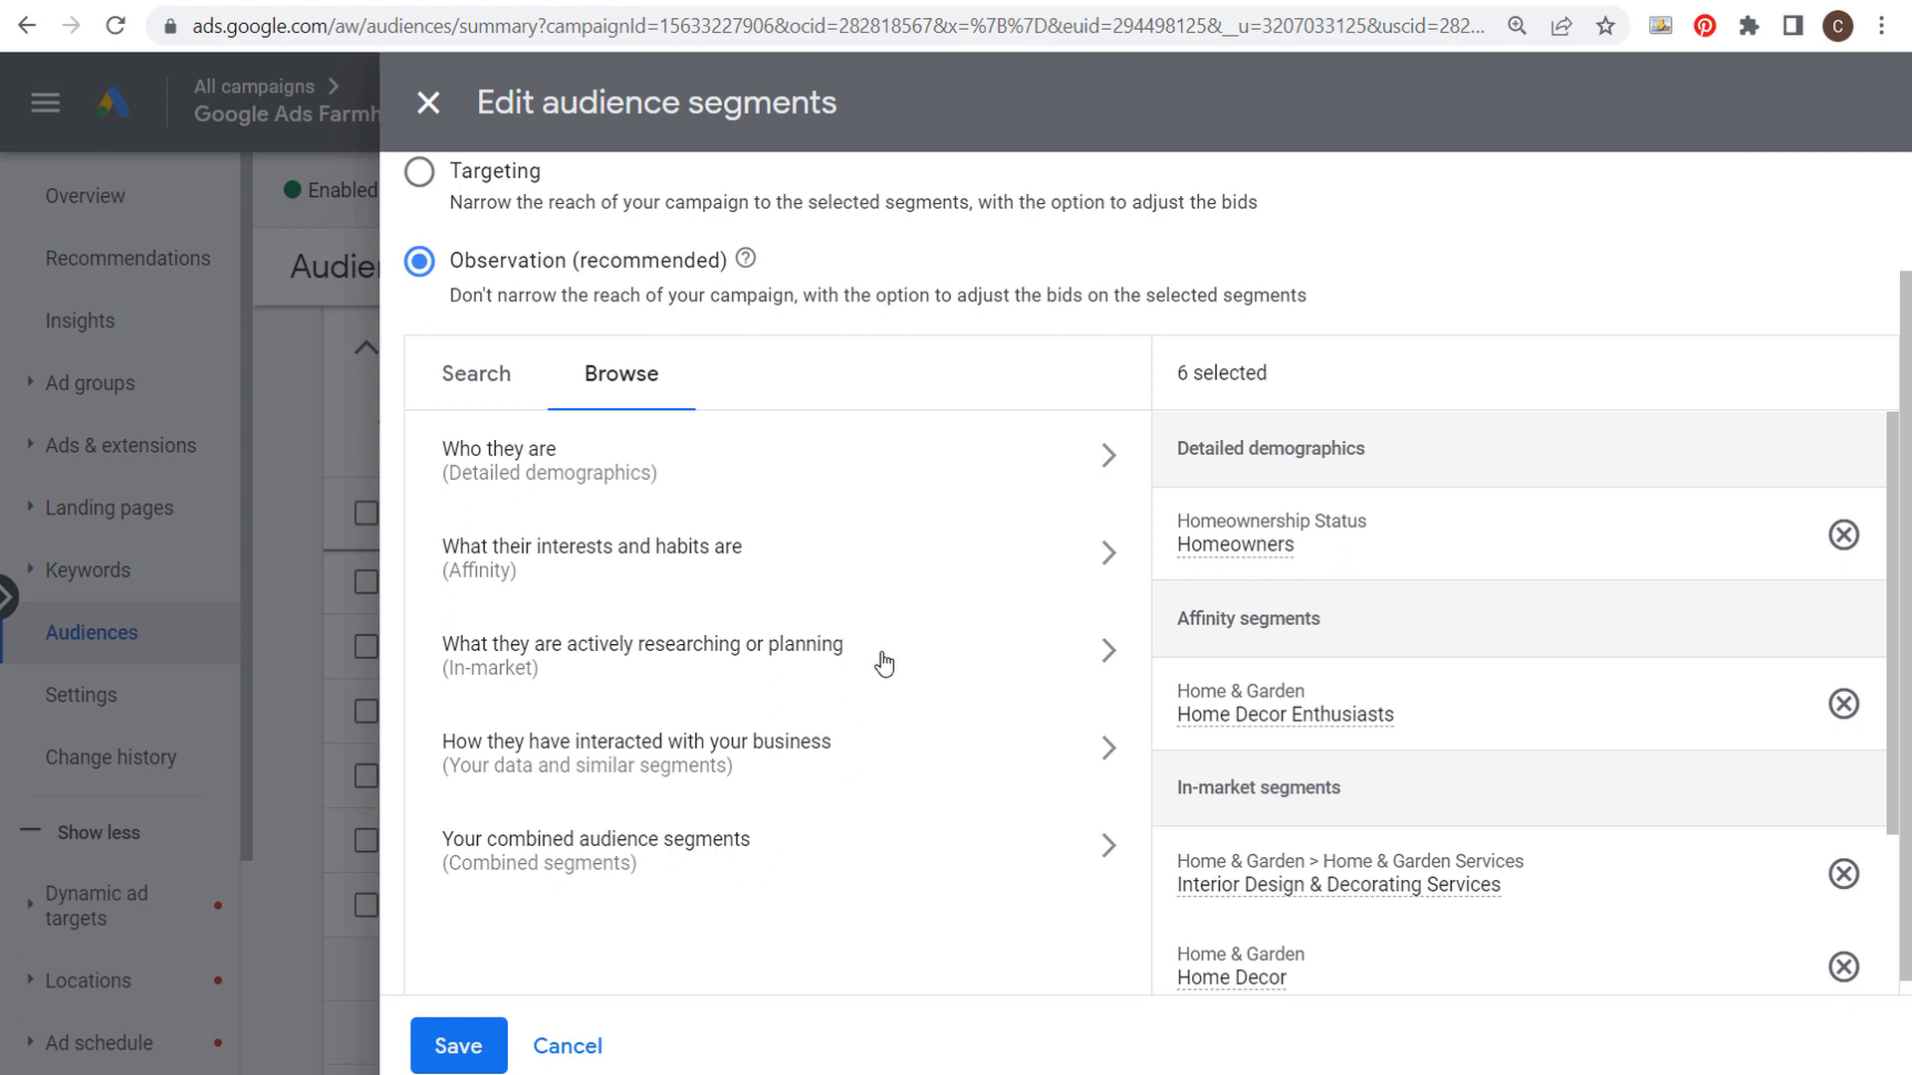
scroll(1351, 314, "up", 2)
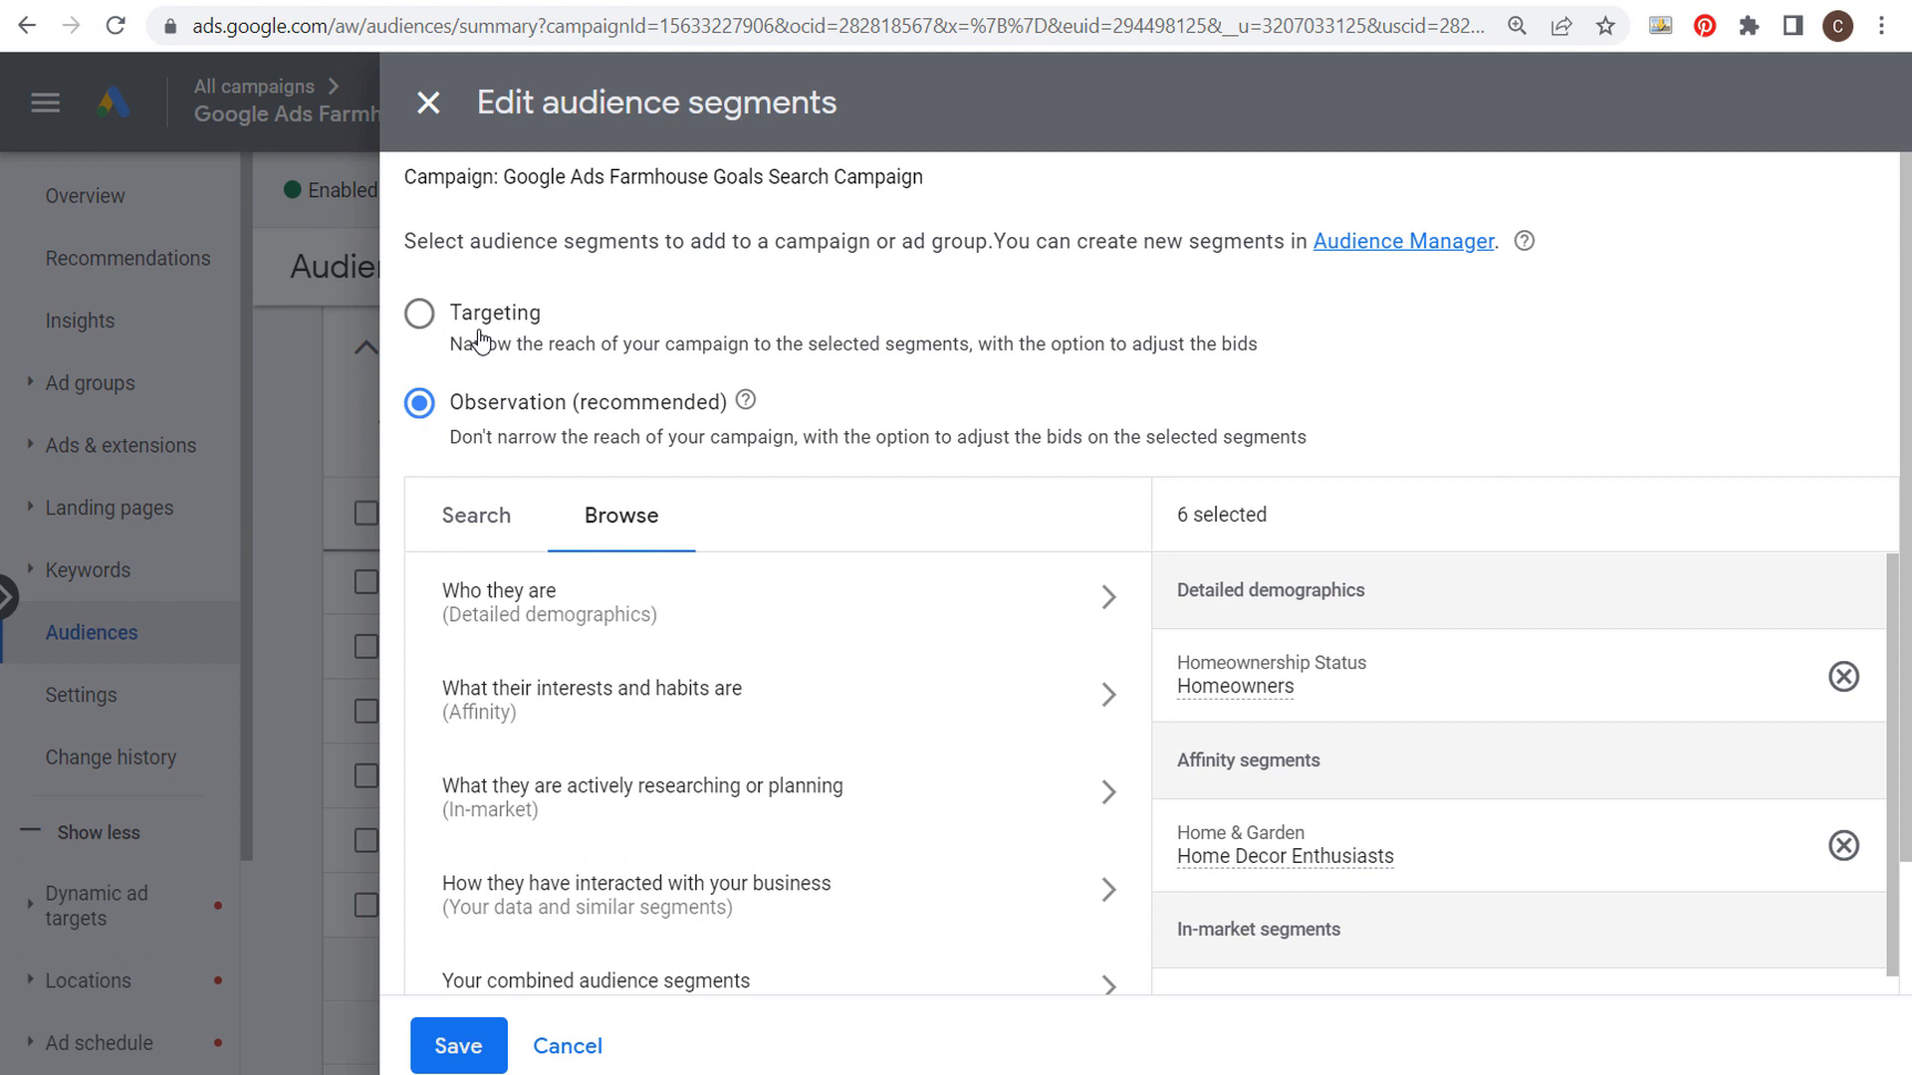
Try Targeting in place of Observation for the campaign's audience segments, inspect the Homeowners description, and discard the edit.
left_click(419, 313)
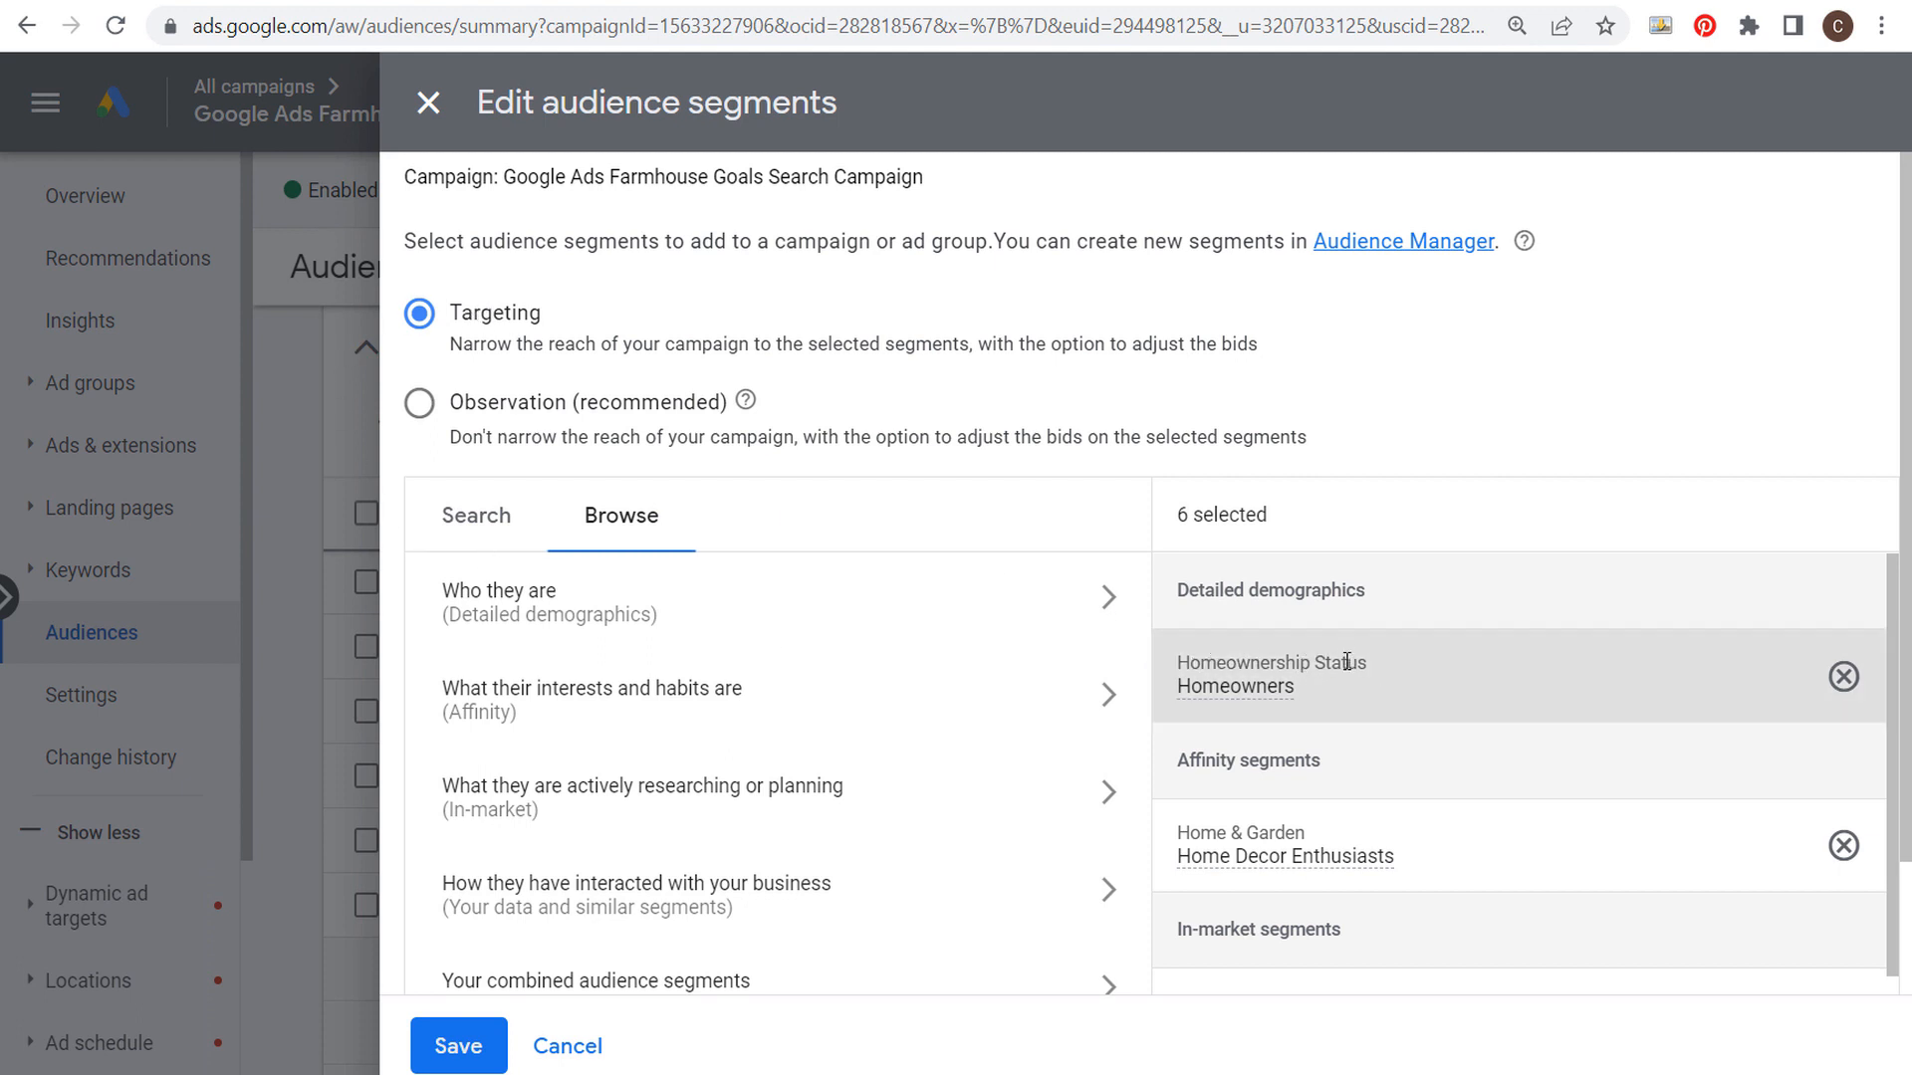
mouse_move(1225, 694)
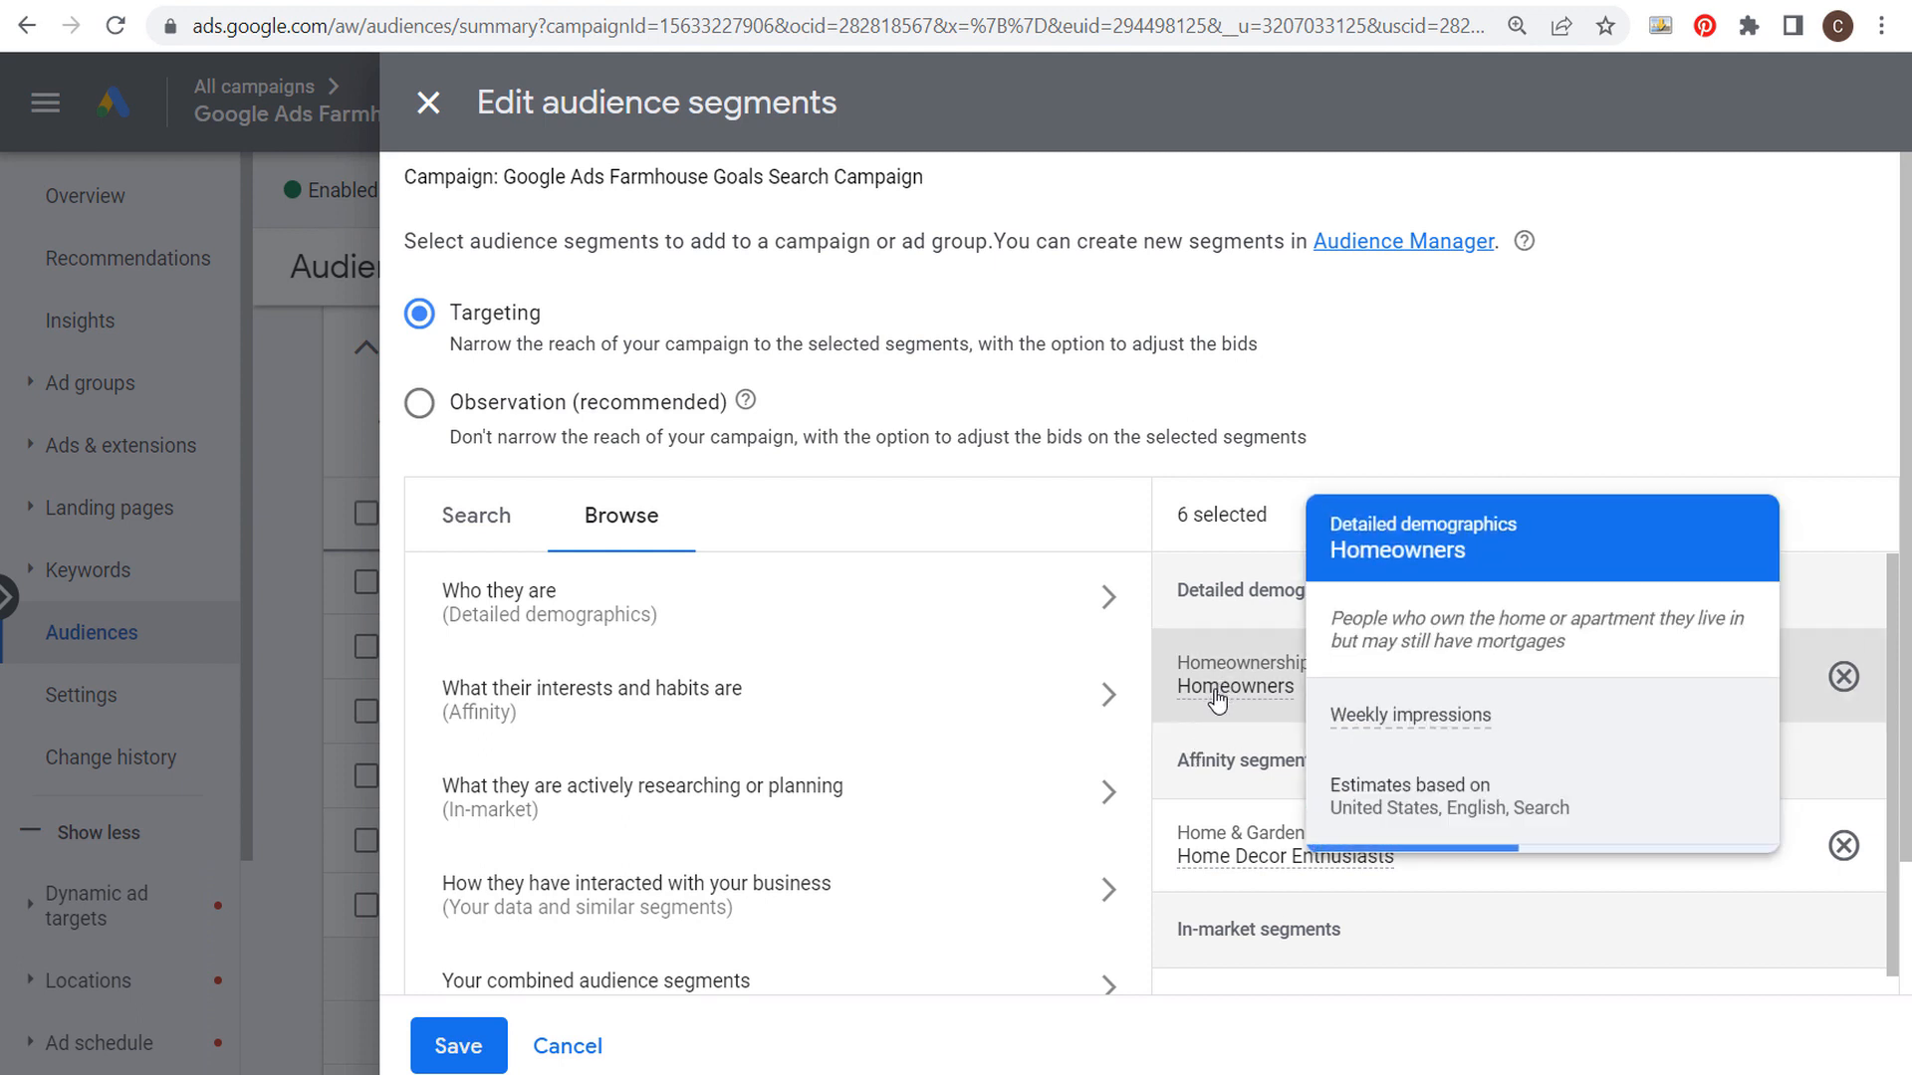
left_click_drag(1437, 620, 1569, 620)
left_click(1620, 619)
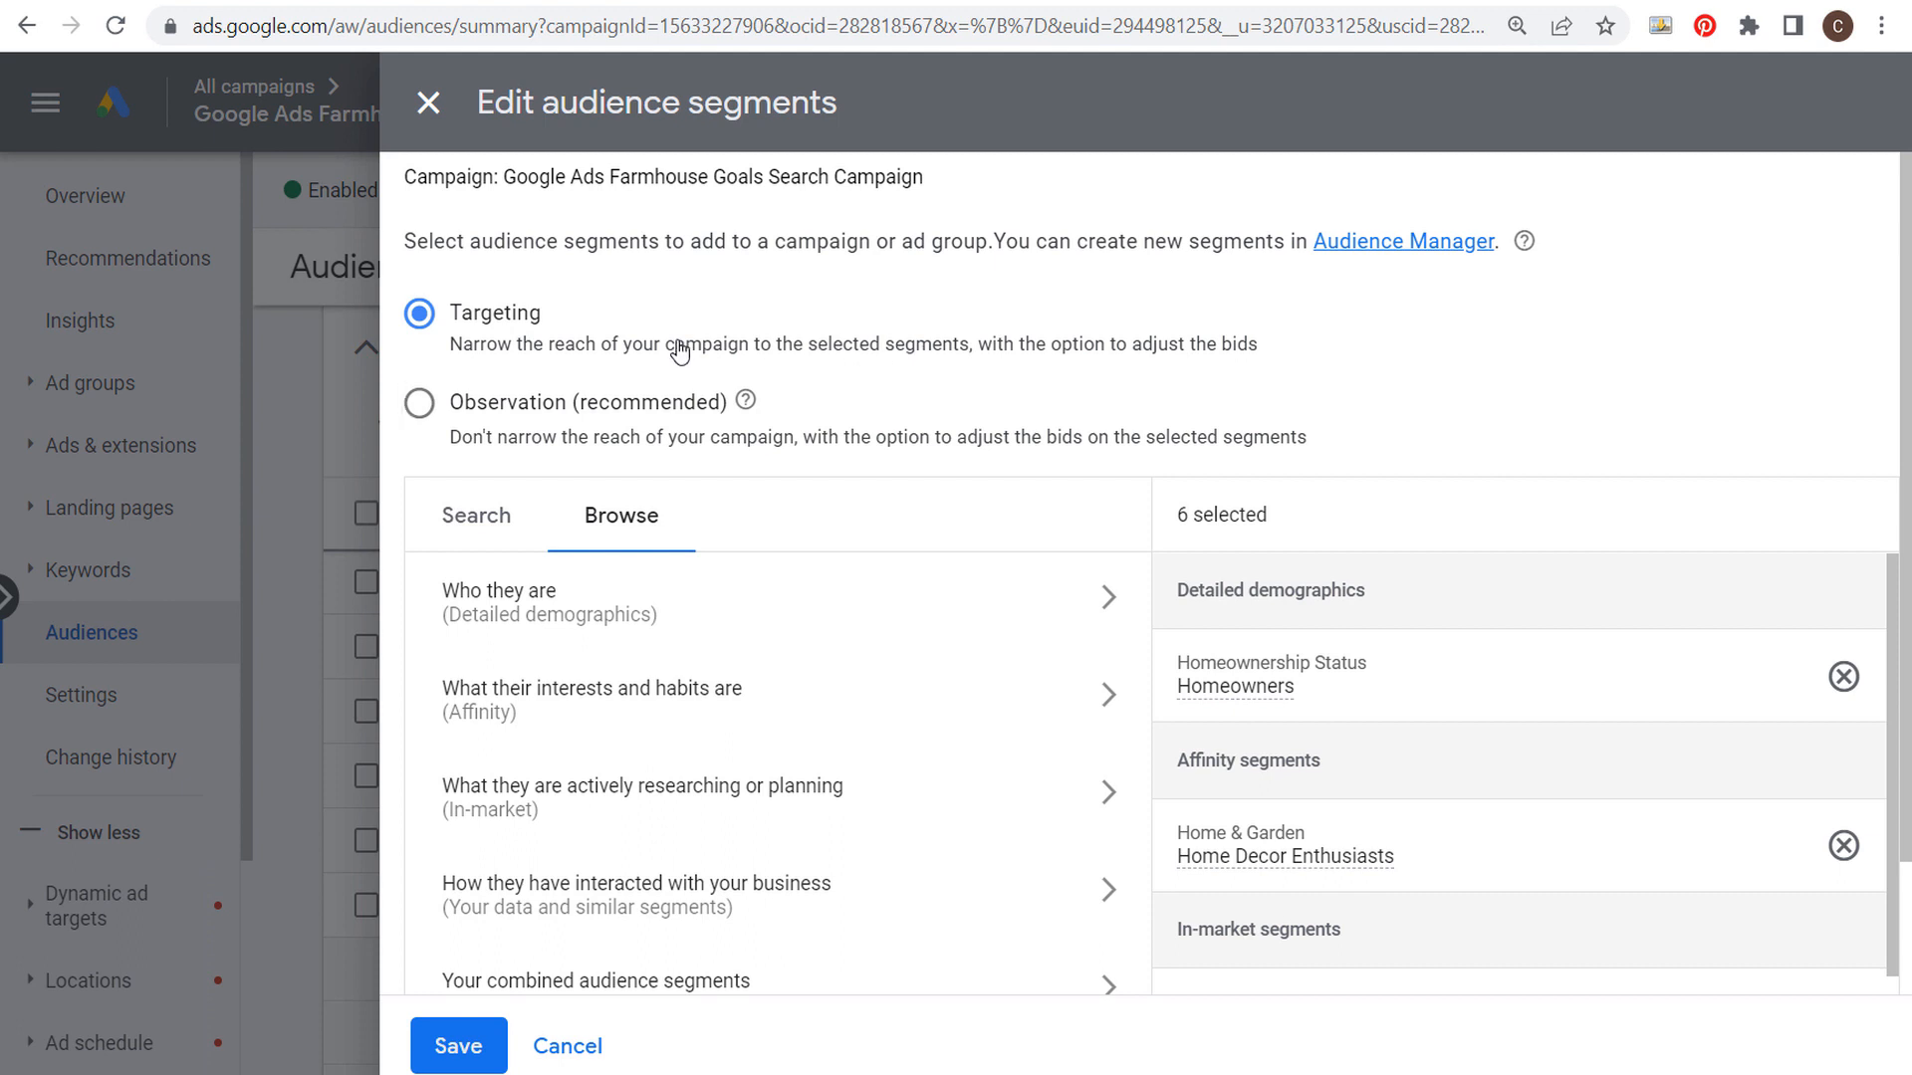
left_click(418, 408)
left_click(566, 1047)
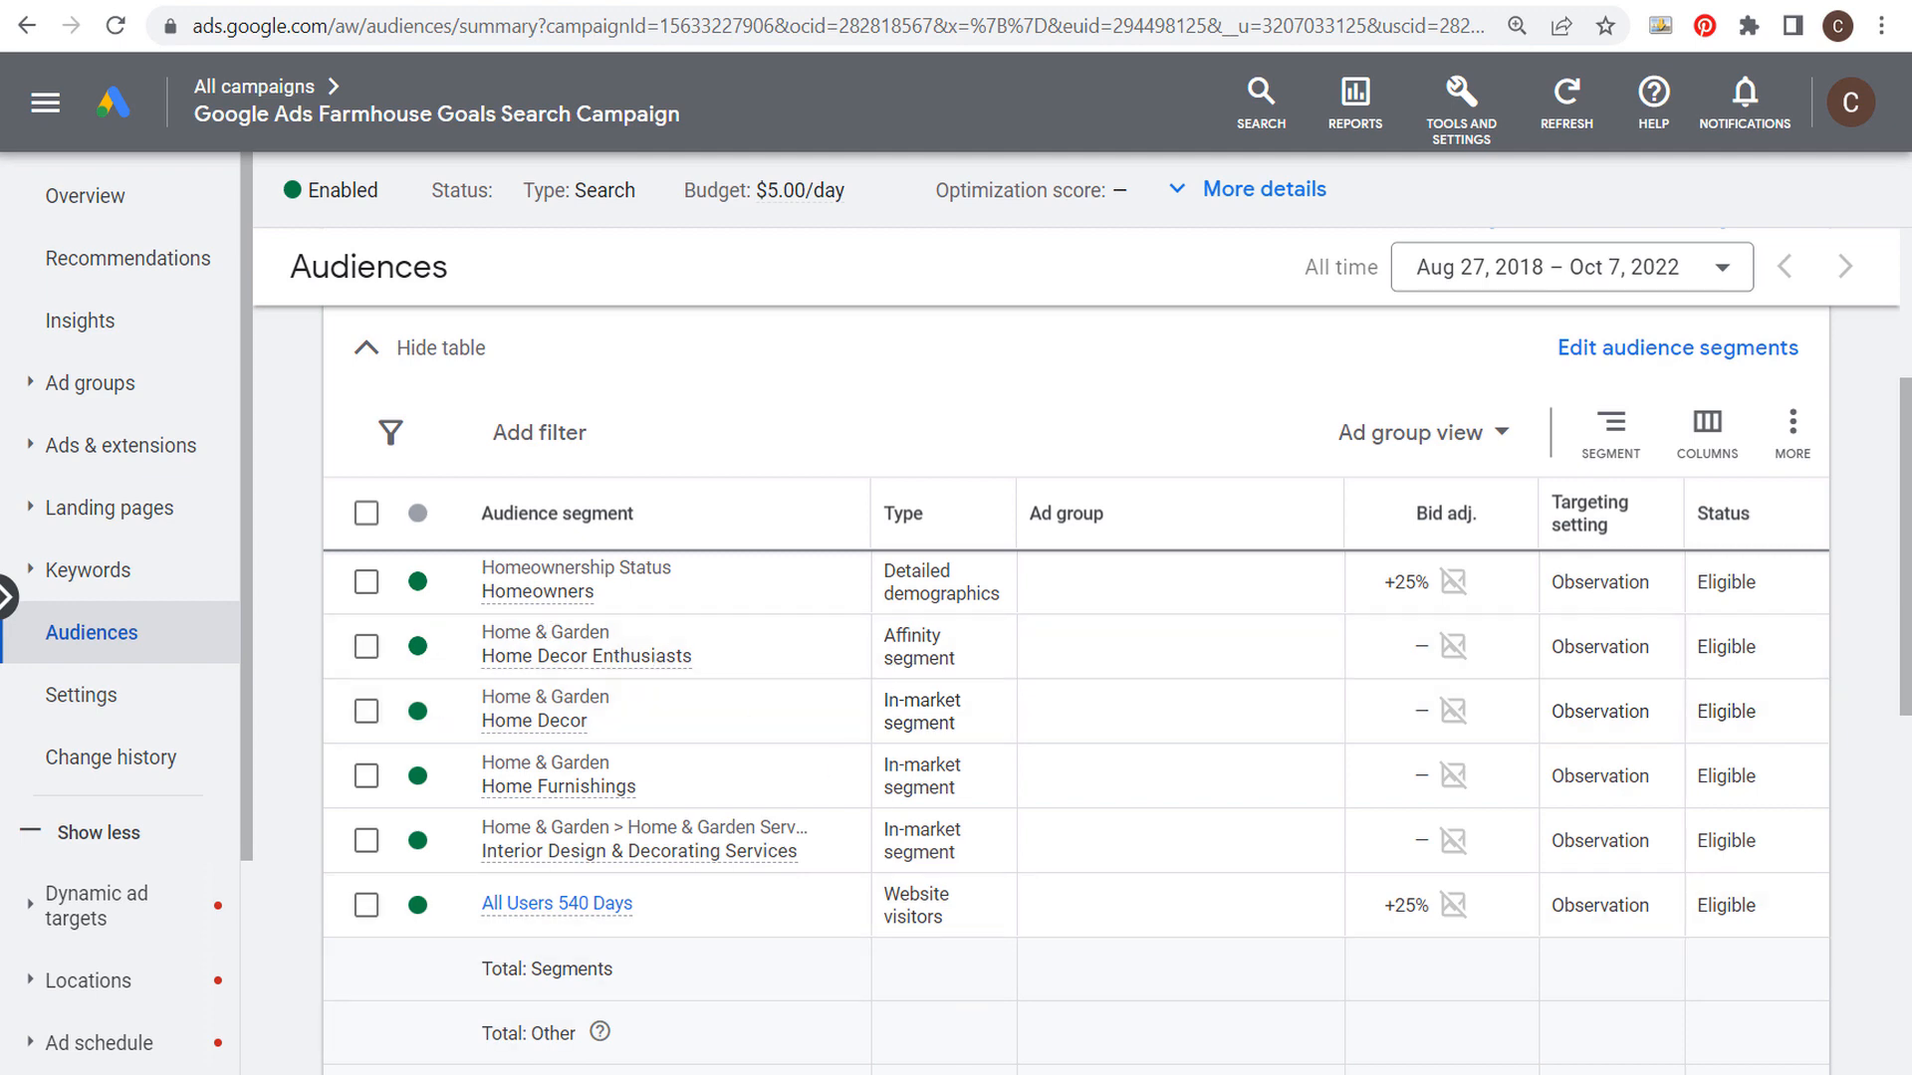
Compare the cost per conversion of the Home Decor Enthusiasts segment with that of the Homeowners segment.
scroll(1341, 777, "right", 5)
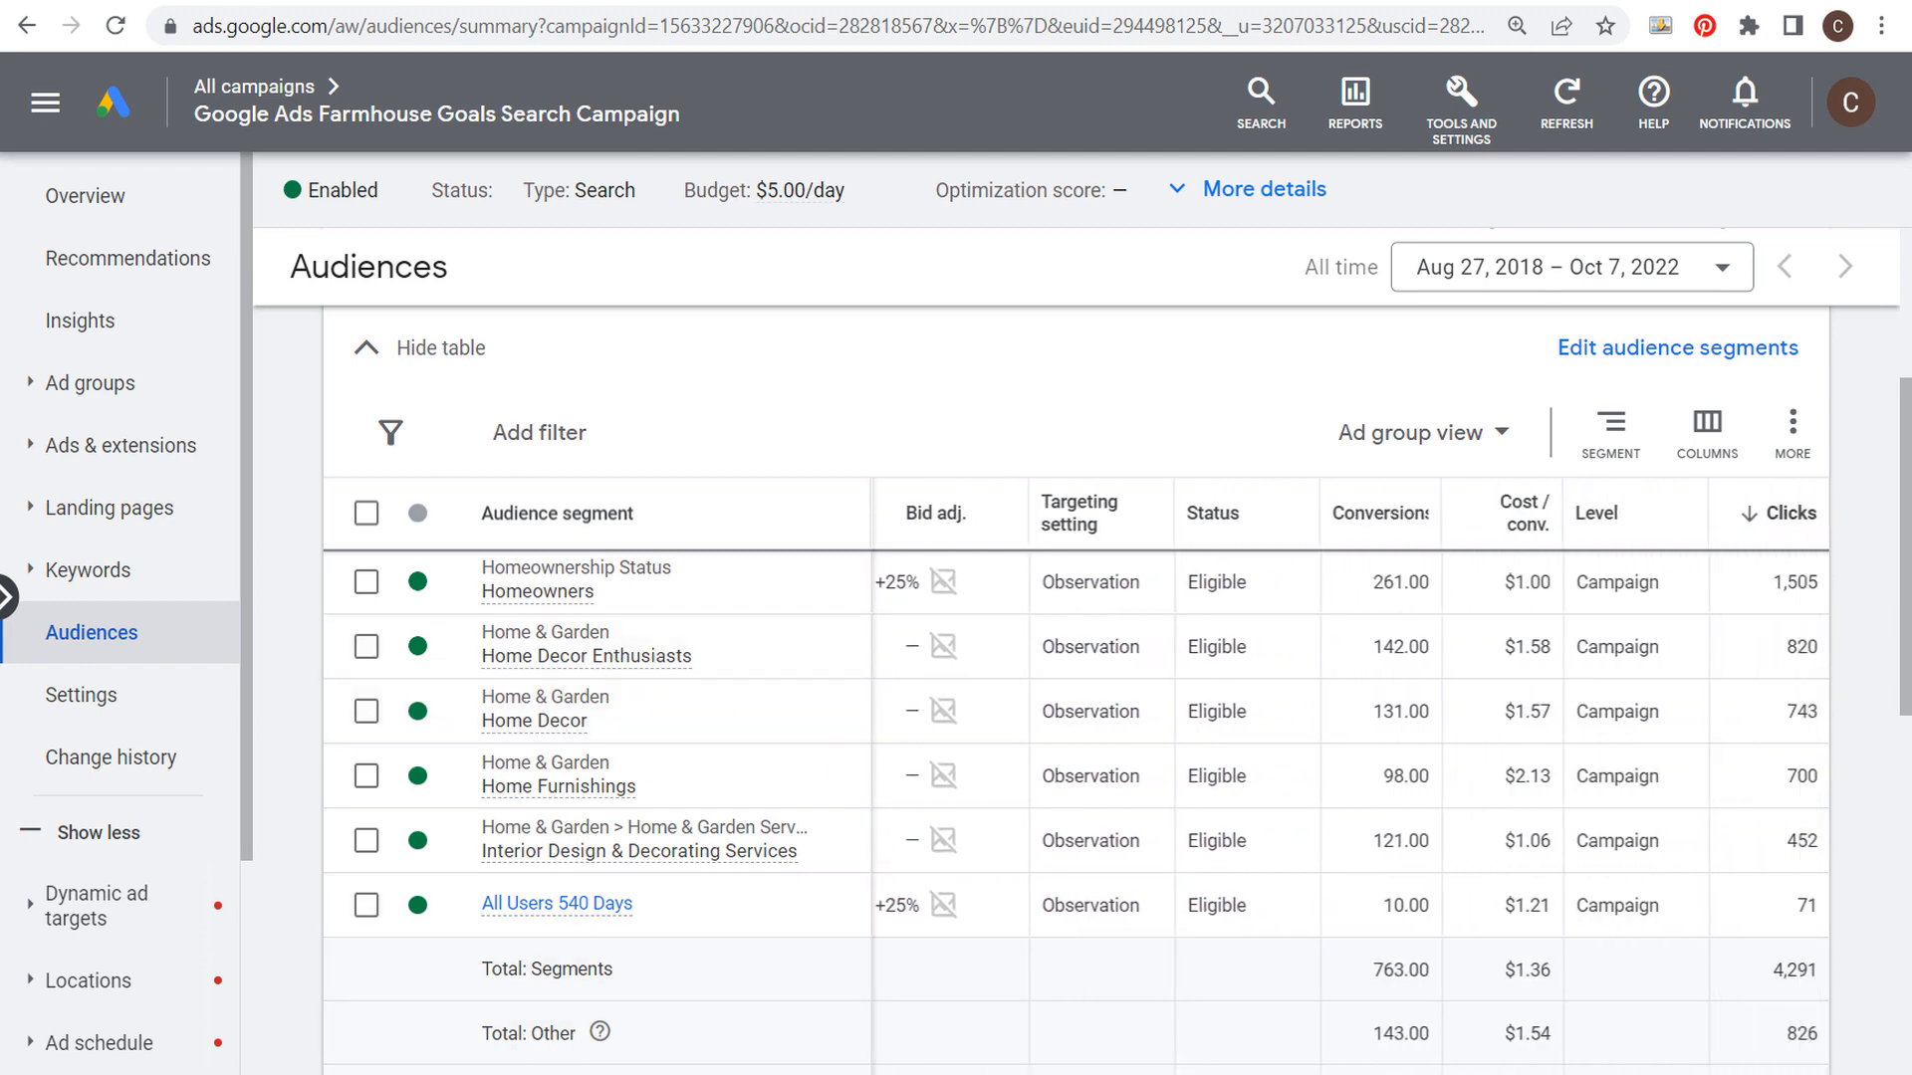
scroll(1292, 645, "right", 3)
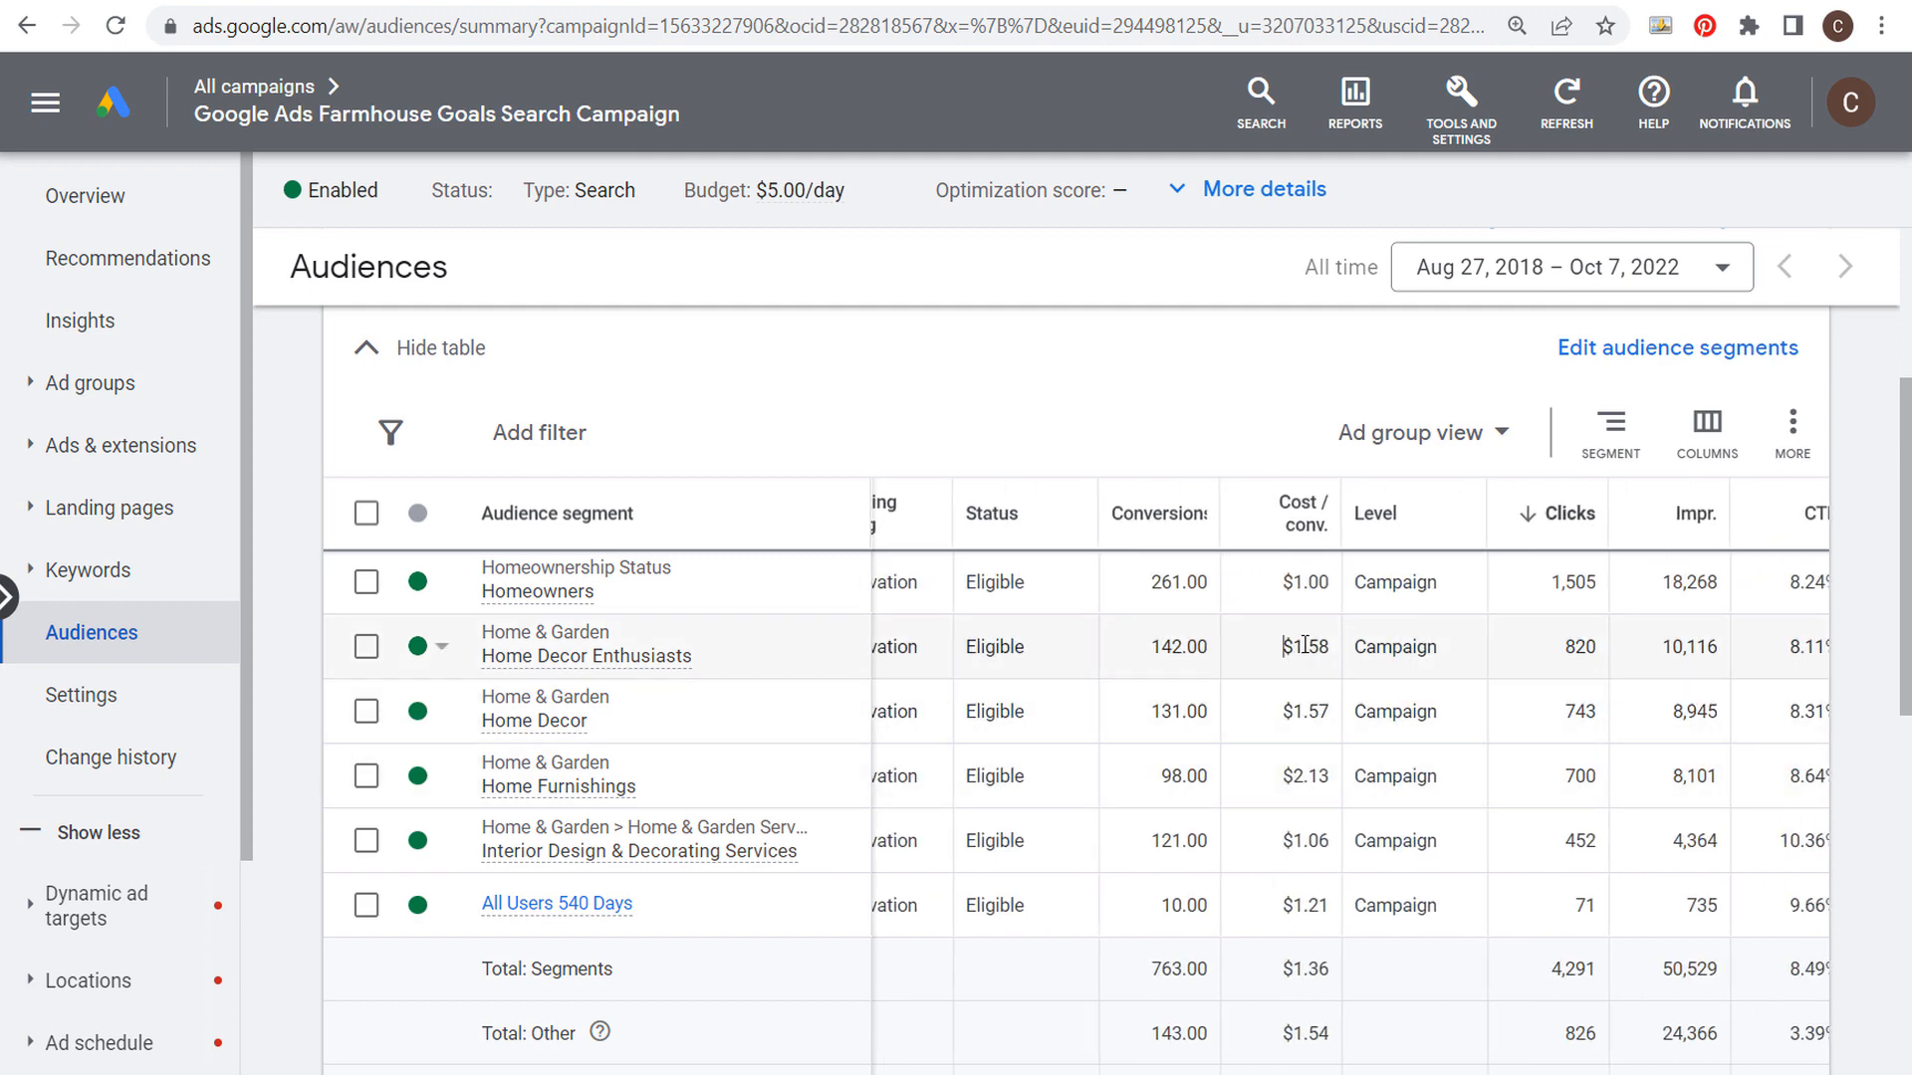
left_click_drag(1304, 646, 1331, 645)
left_click_drag(1158, 642, 1335, 657)
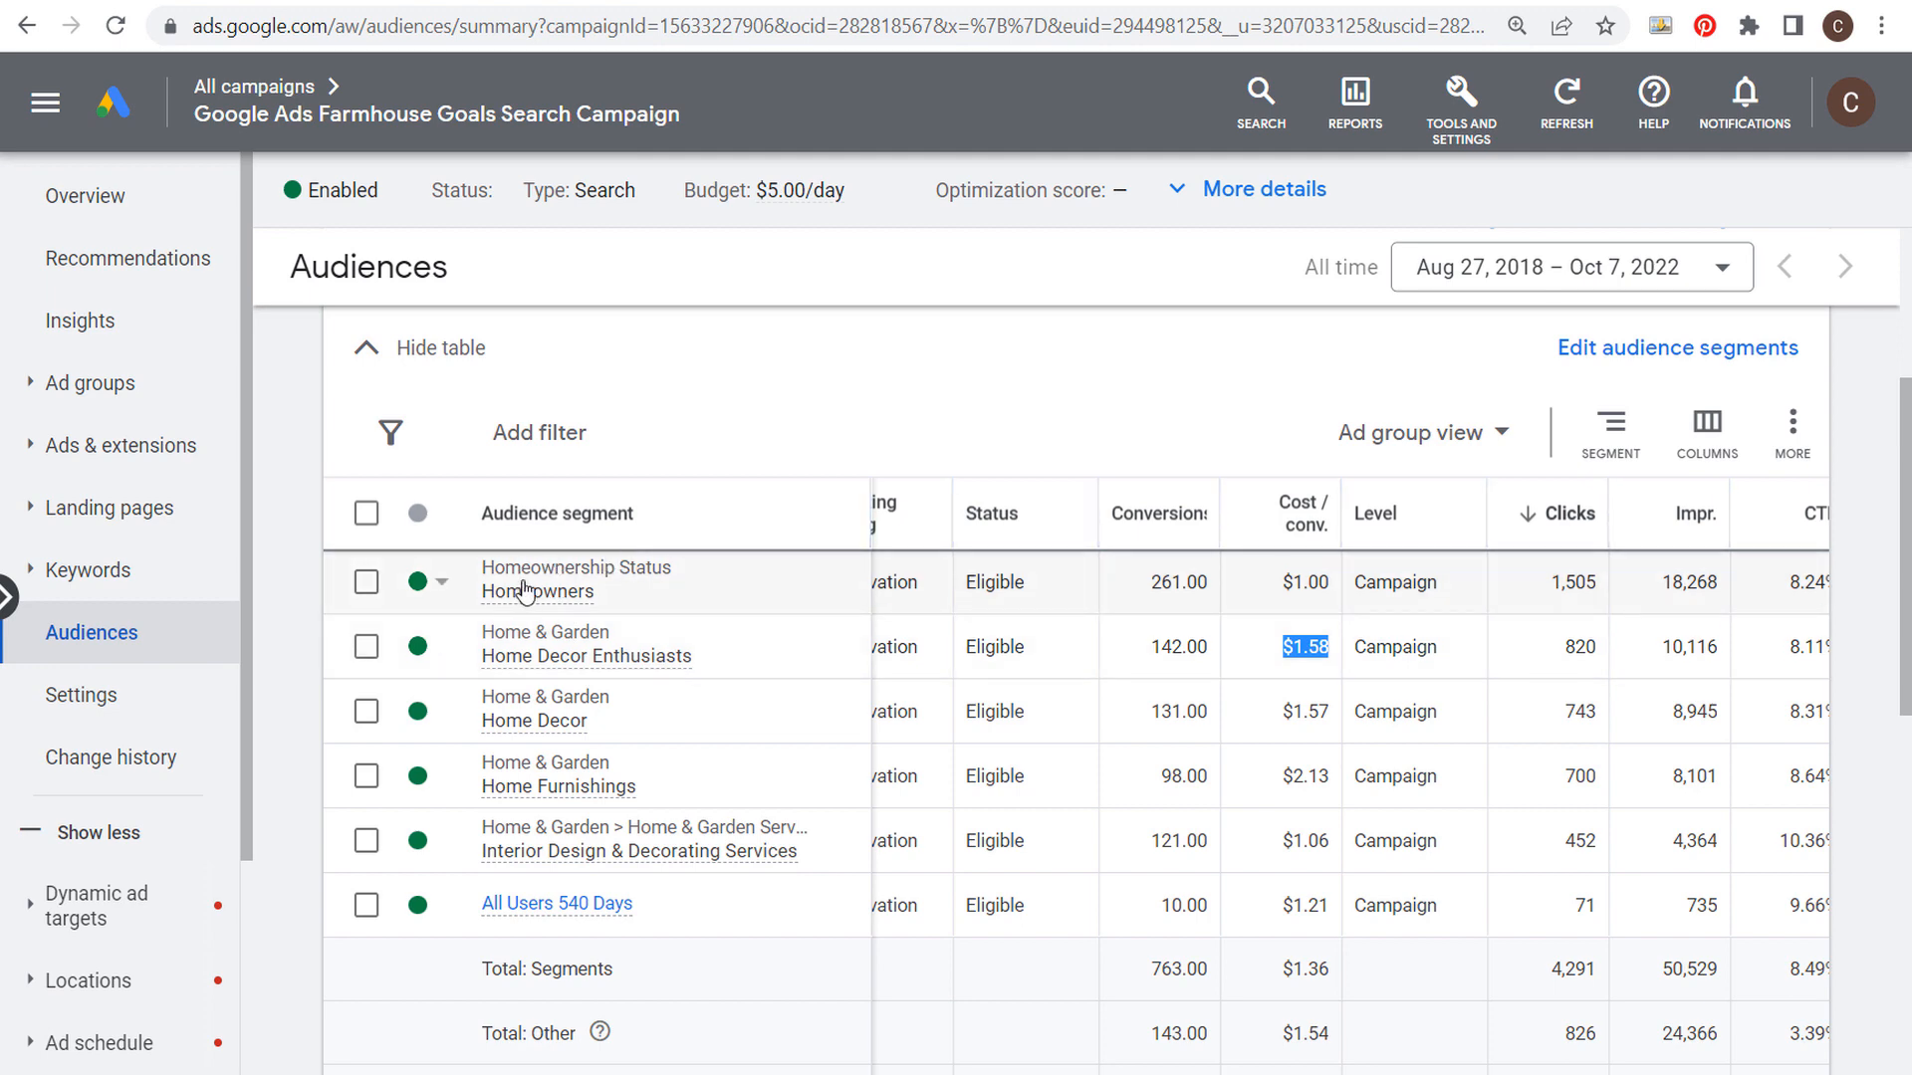
left_click_drag(1266, 587, 1344, 591)
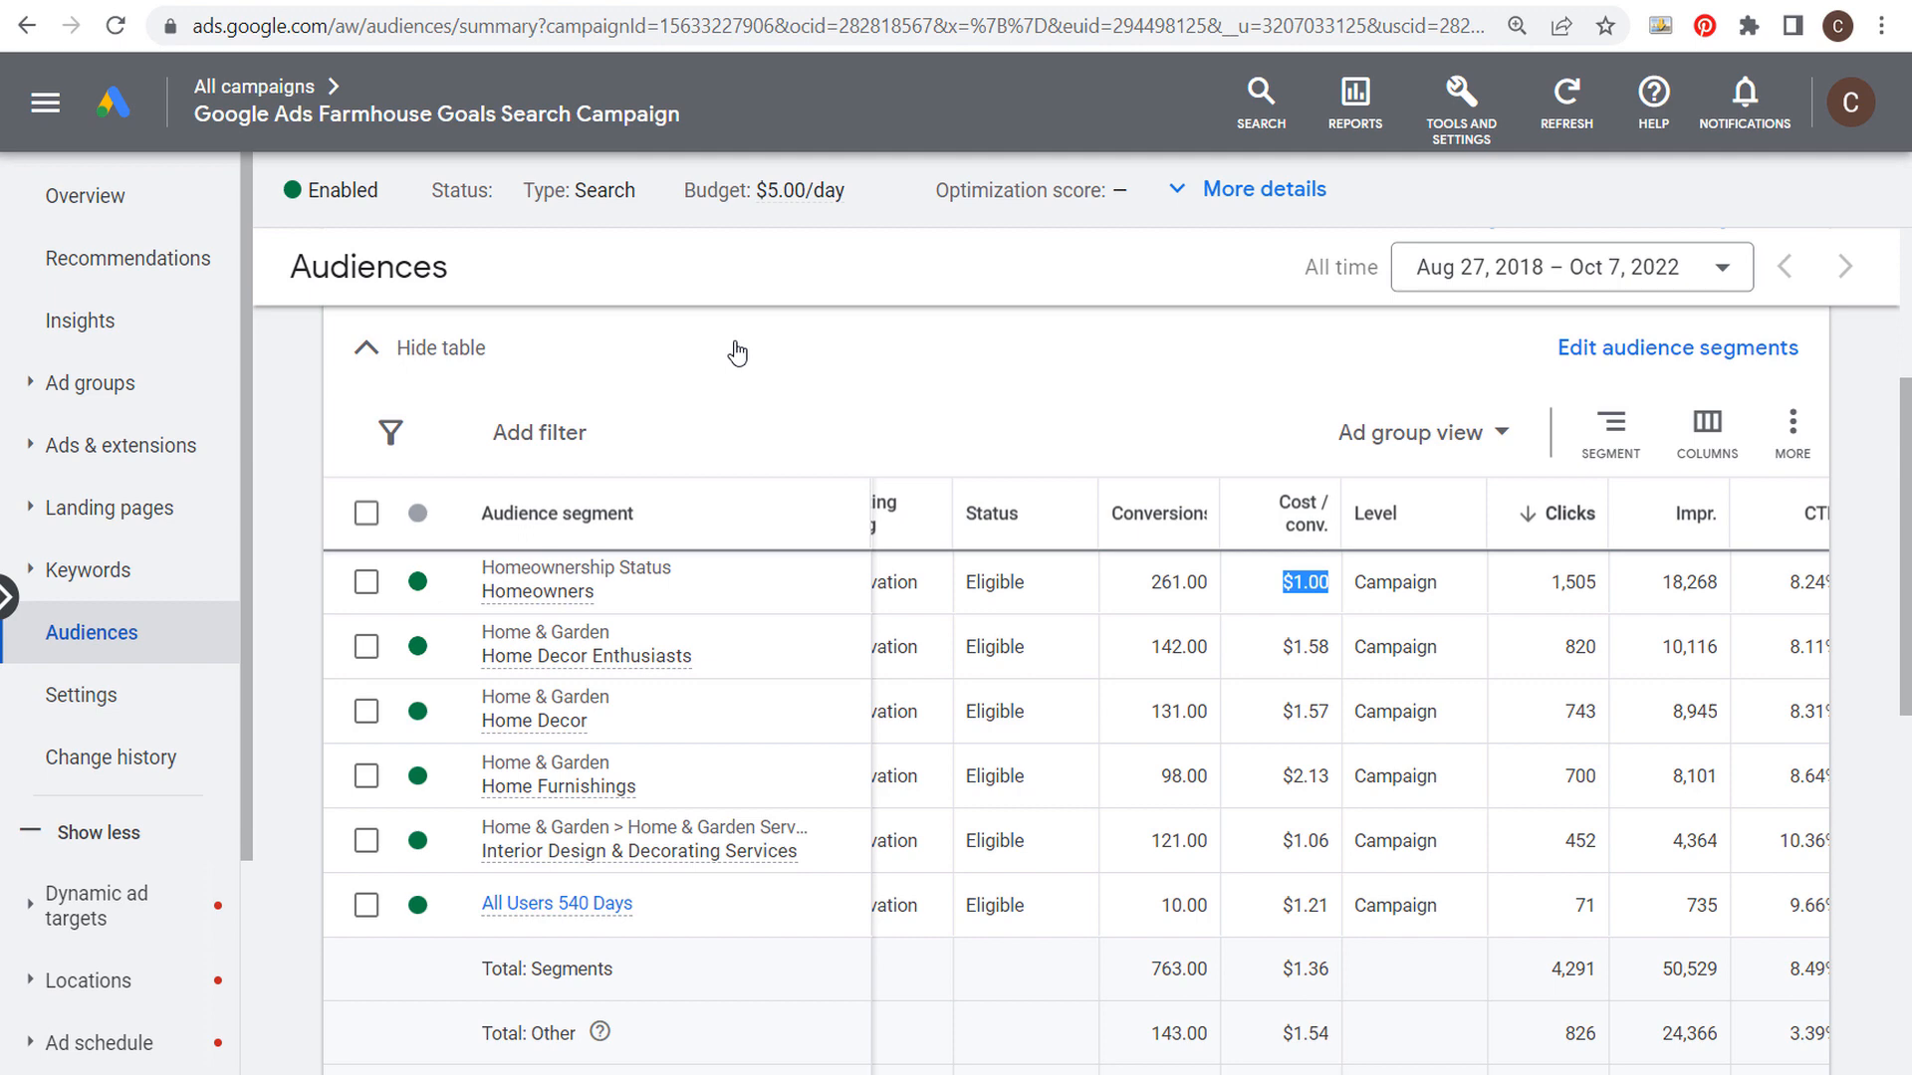
Open the campaign's ad groups and check the cost per conversion of Farmhouse Curtains - Phrase Match.
left_click(78, 391)
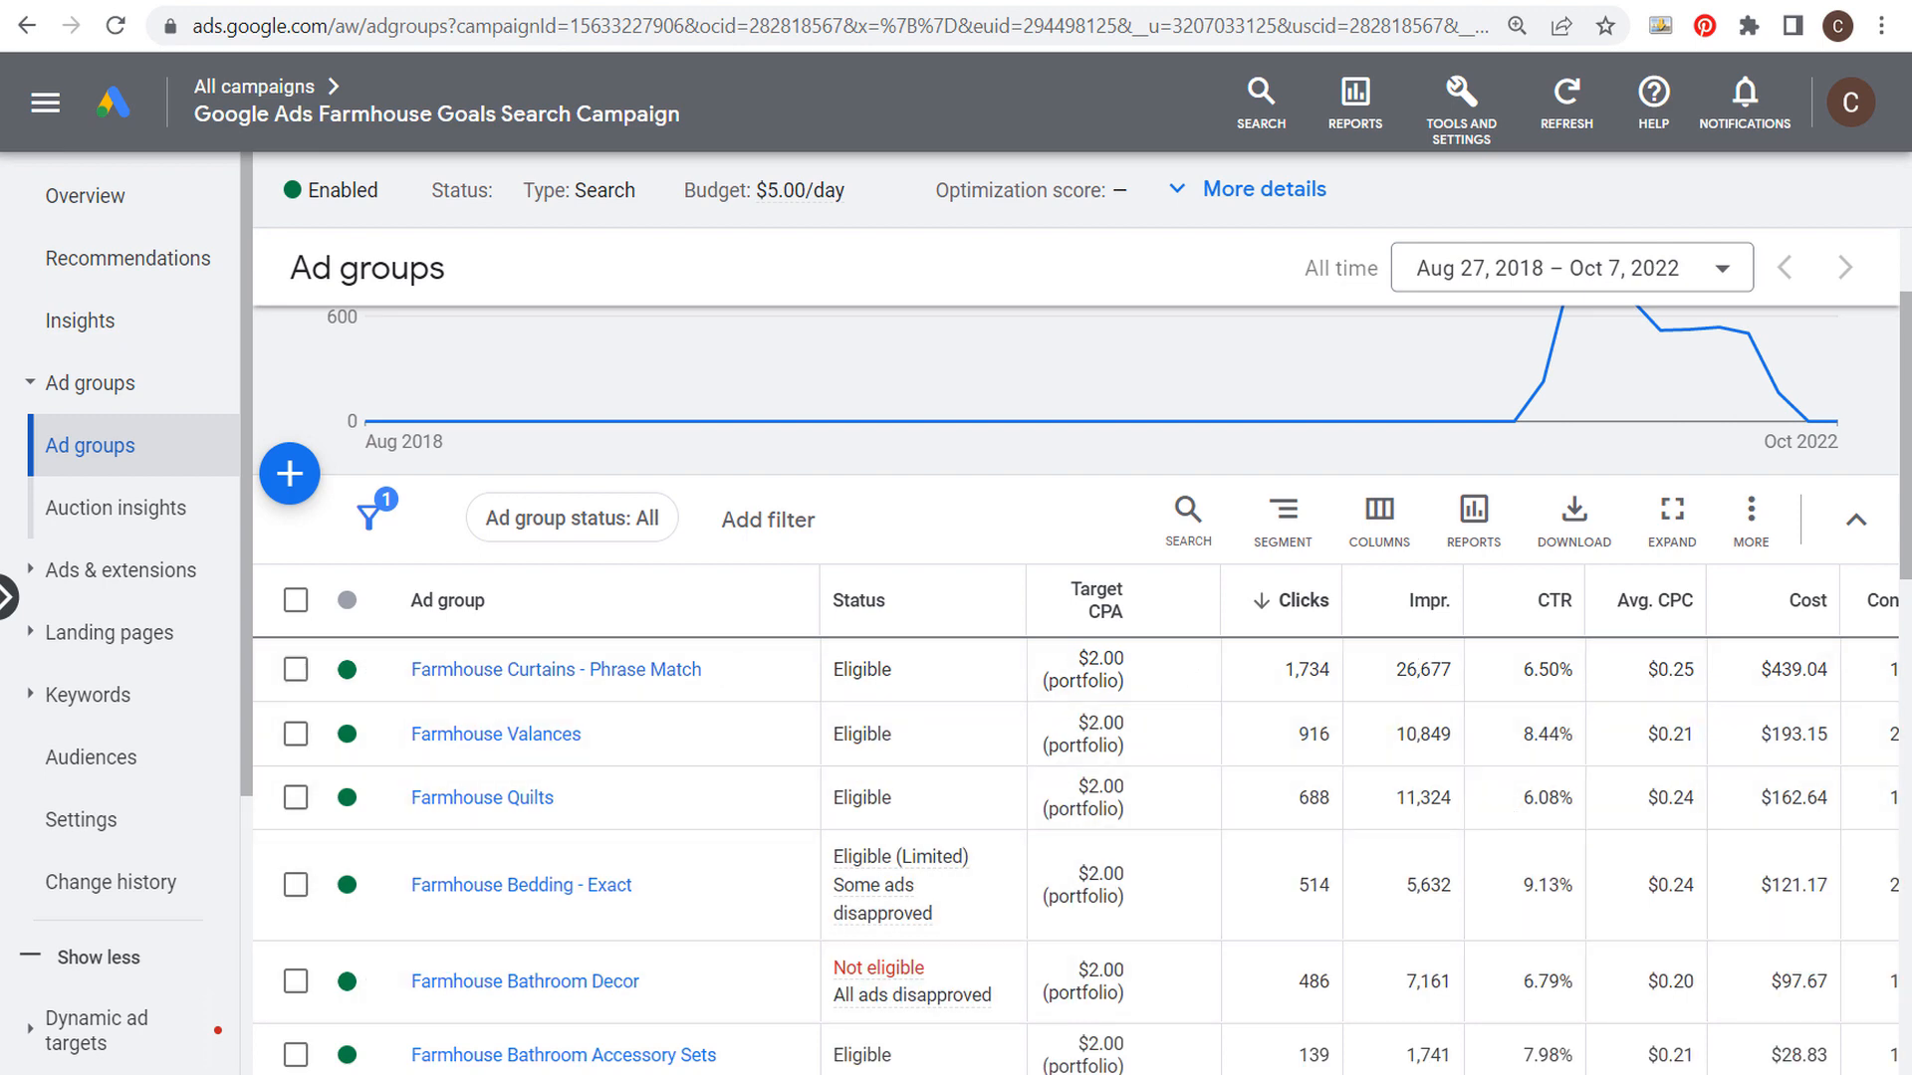
scroll(1585, 953, "right", 5)
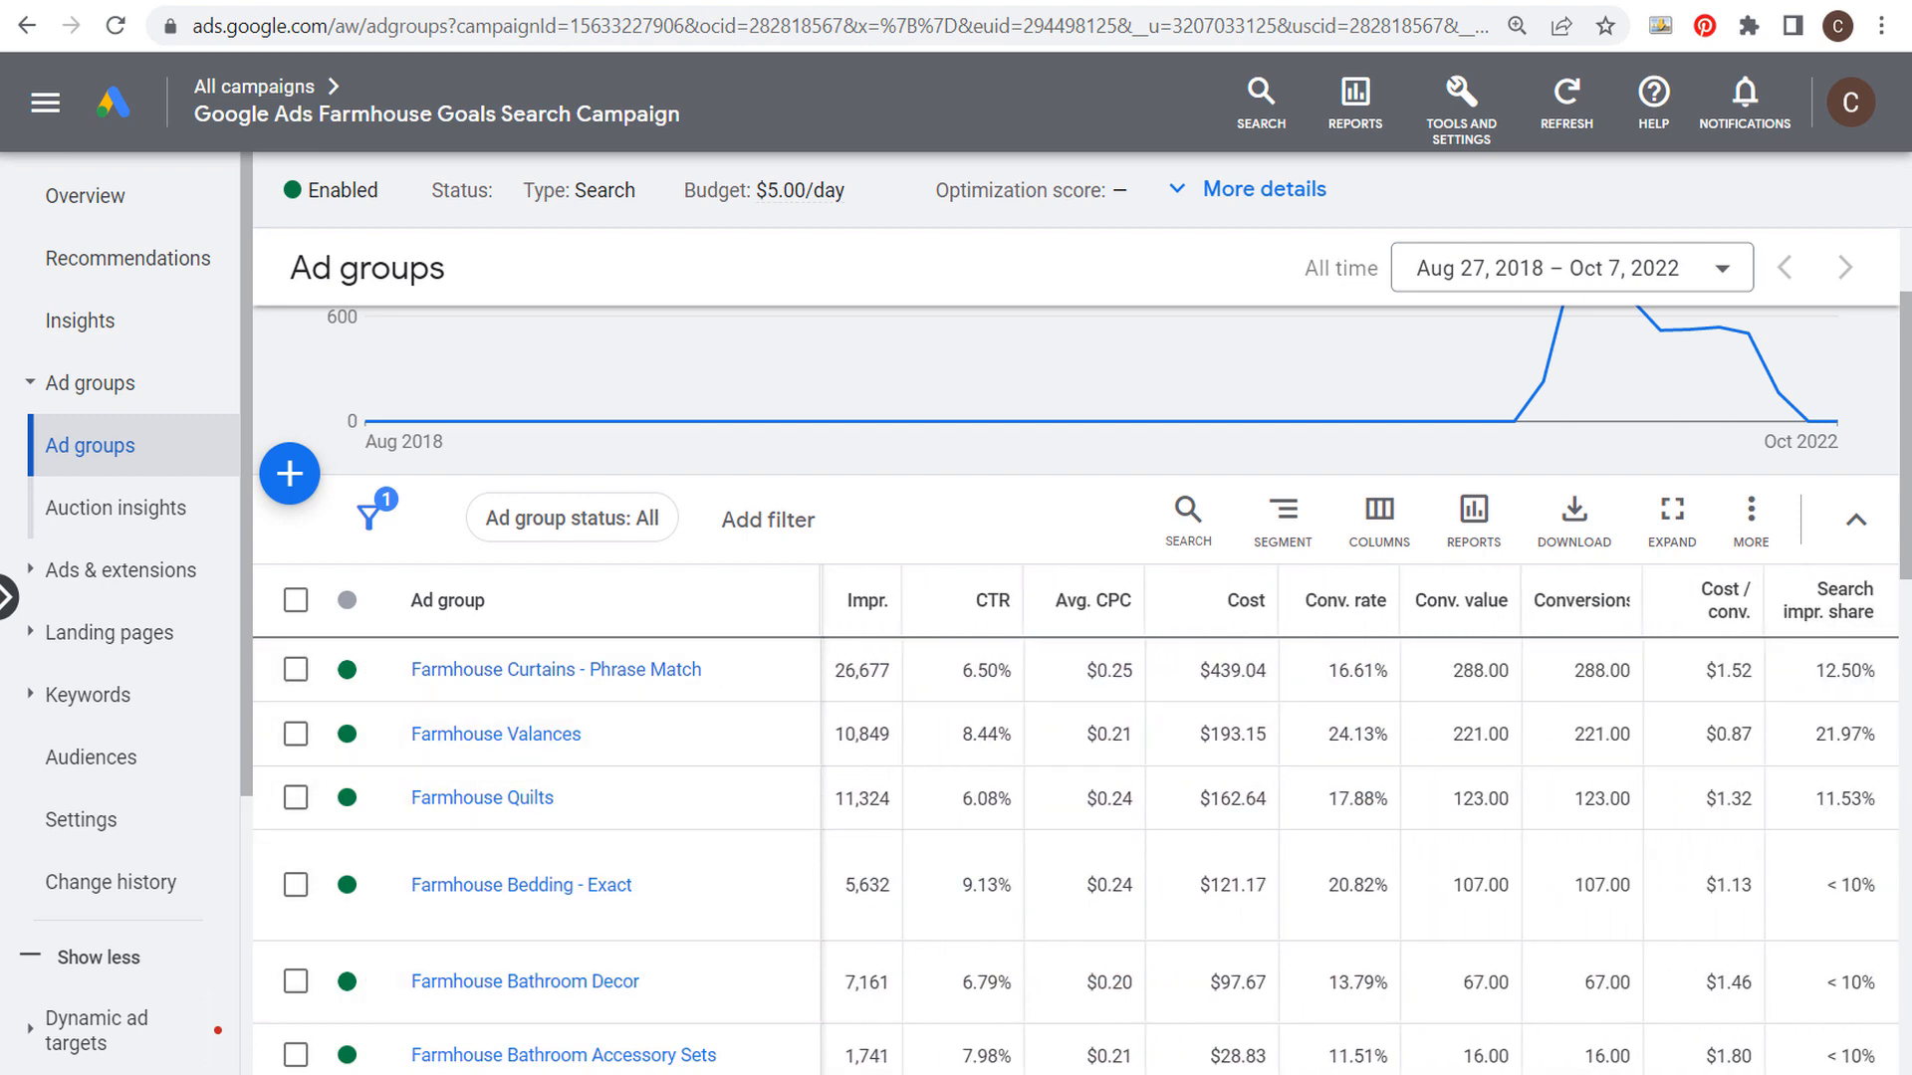
left_click_drag(1572, 670, 1763, 673)
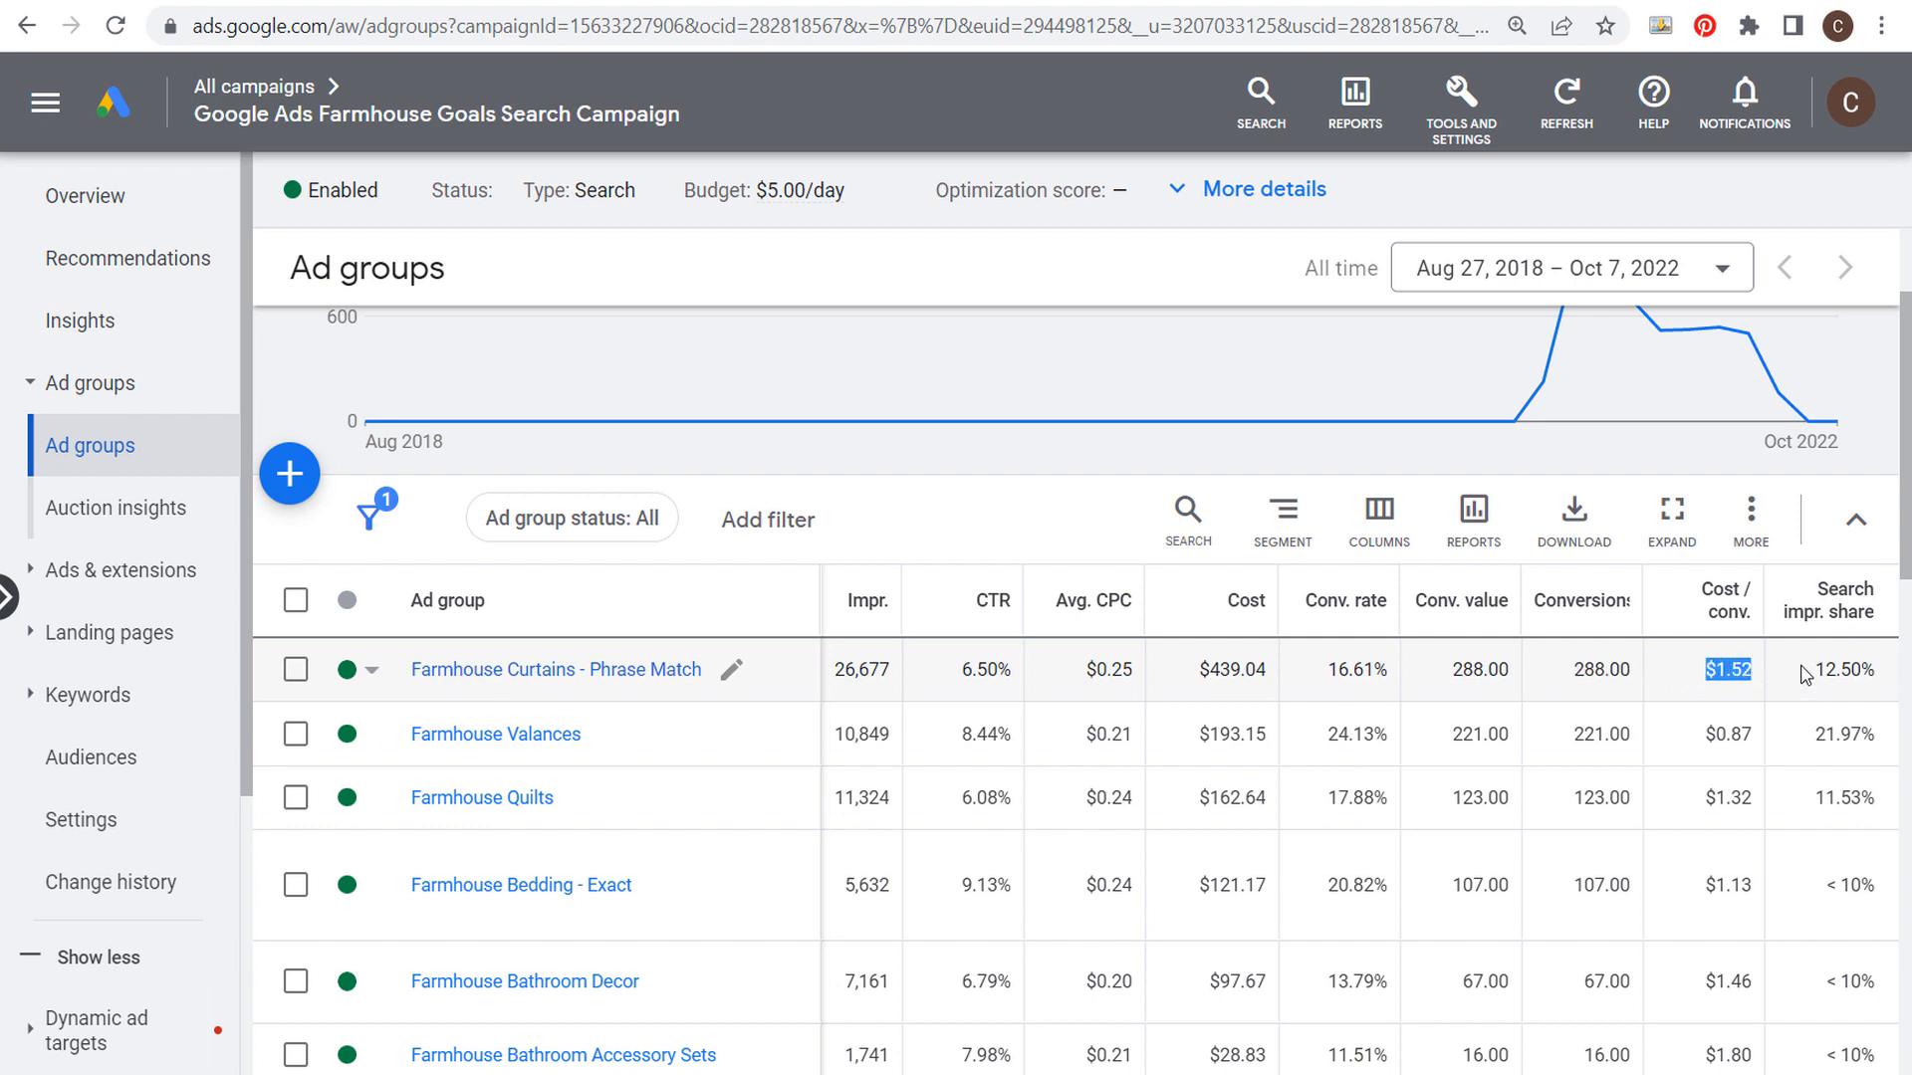
left_click(985, 672)
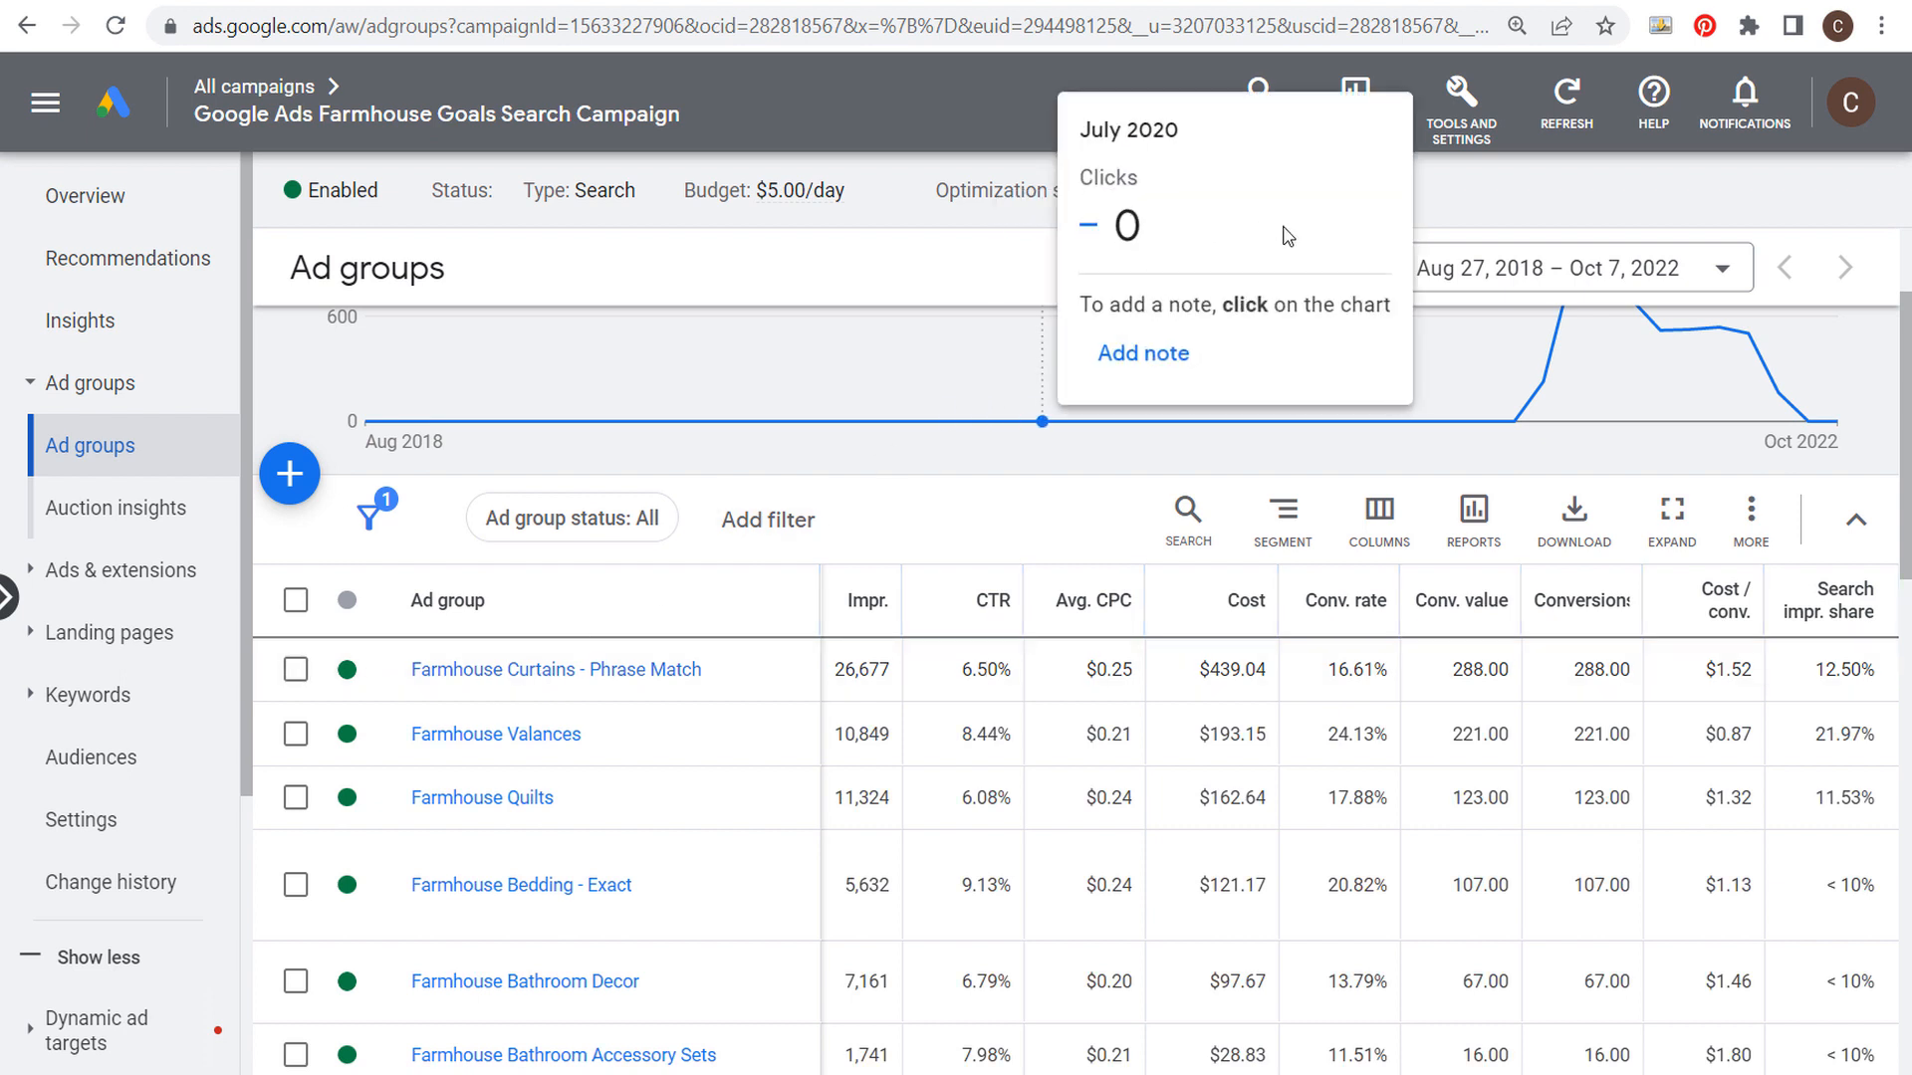
Open Audience manager from the account's shared library.
left_click(1466, 94)
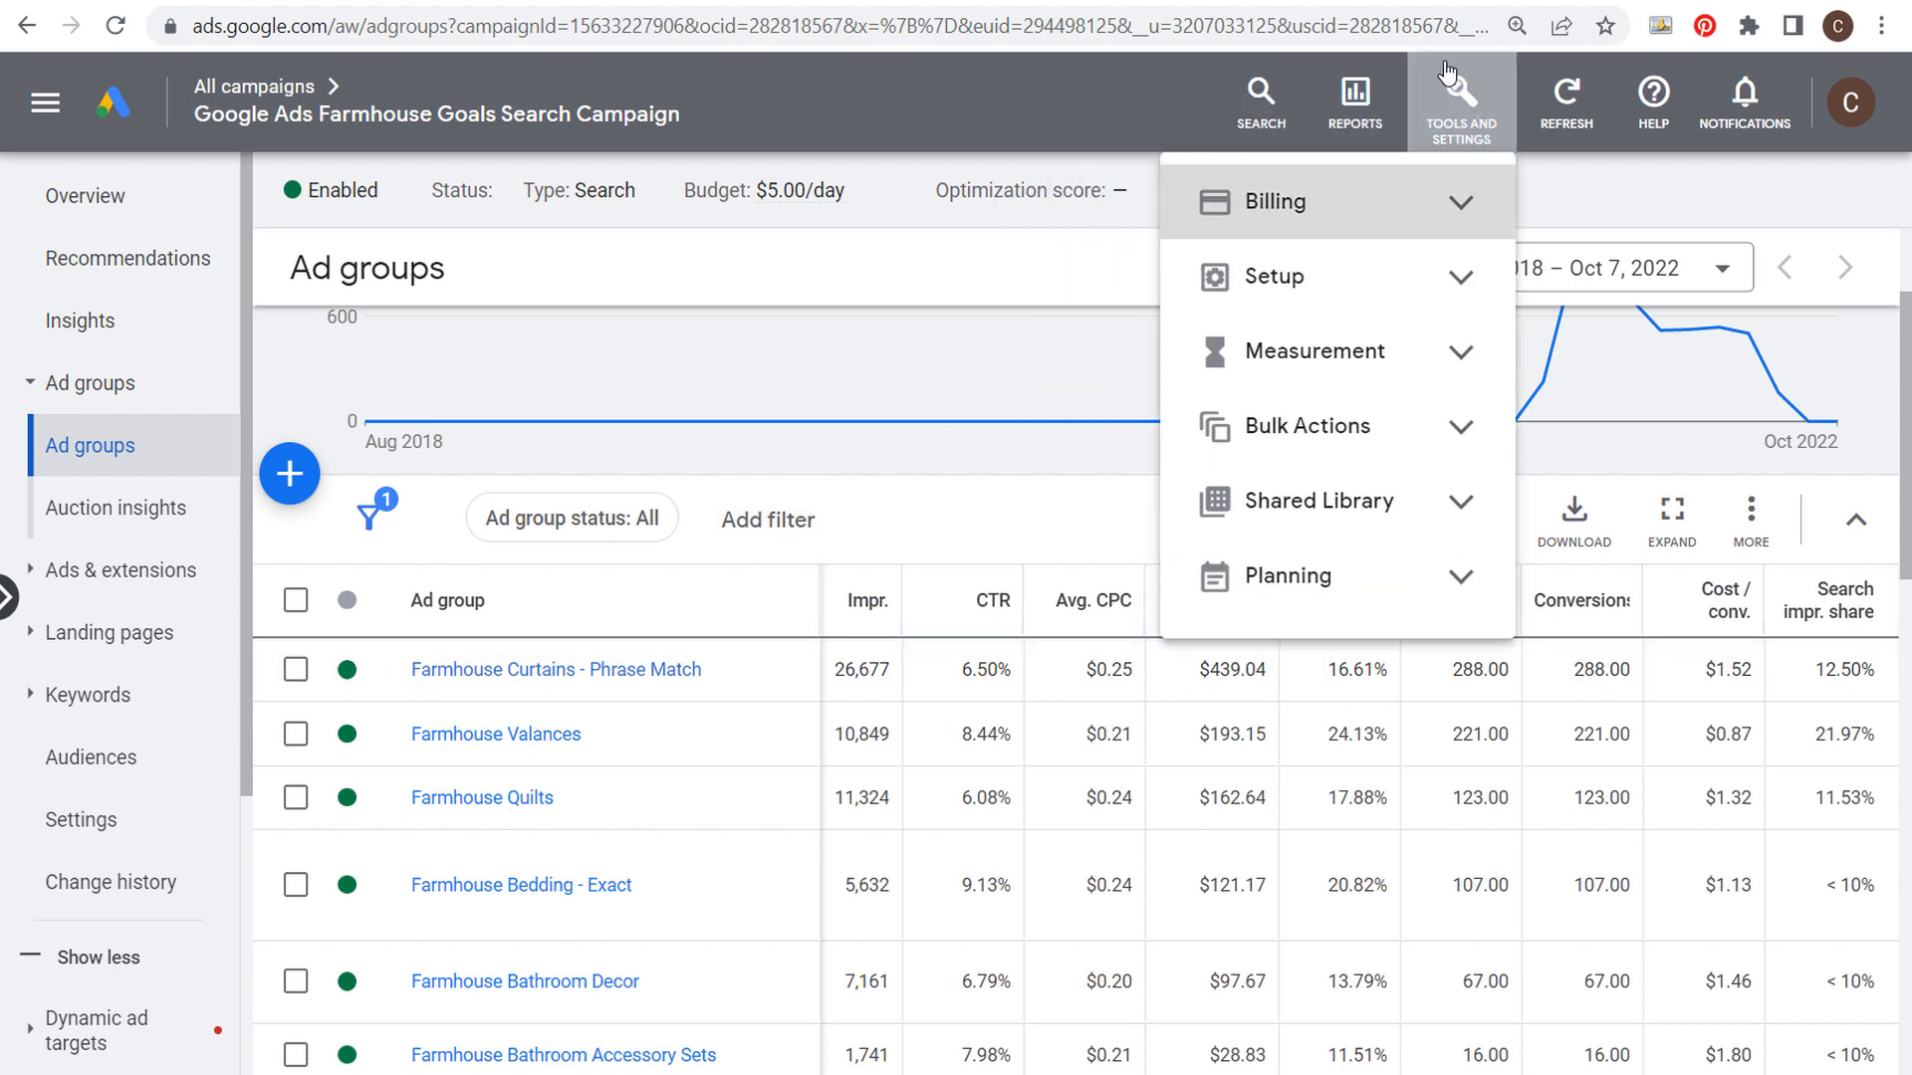
left_click(1463, 498)
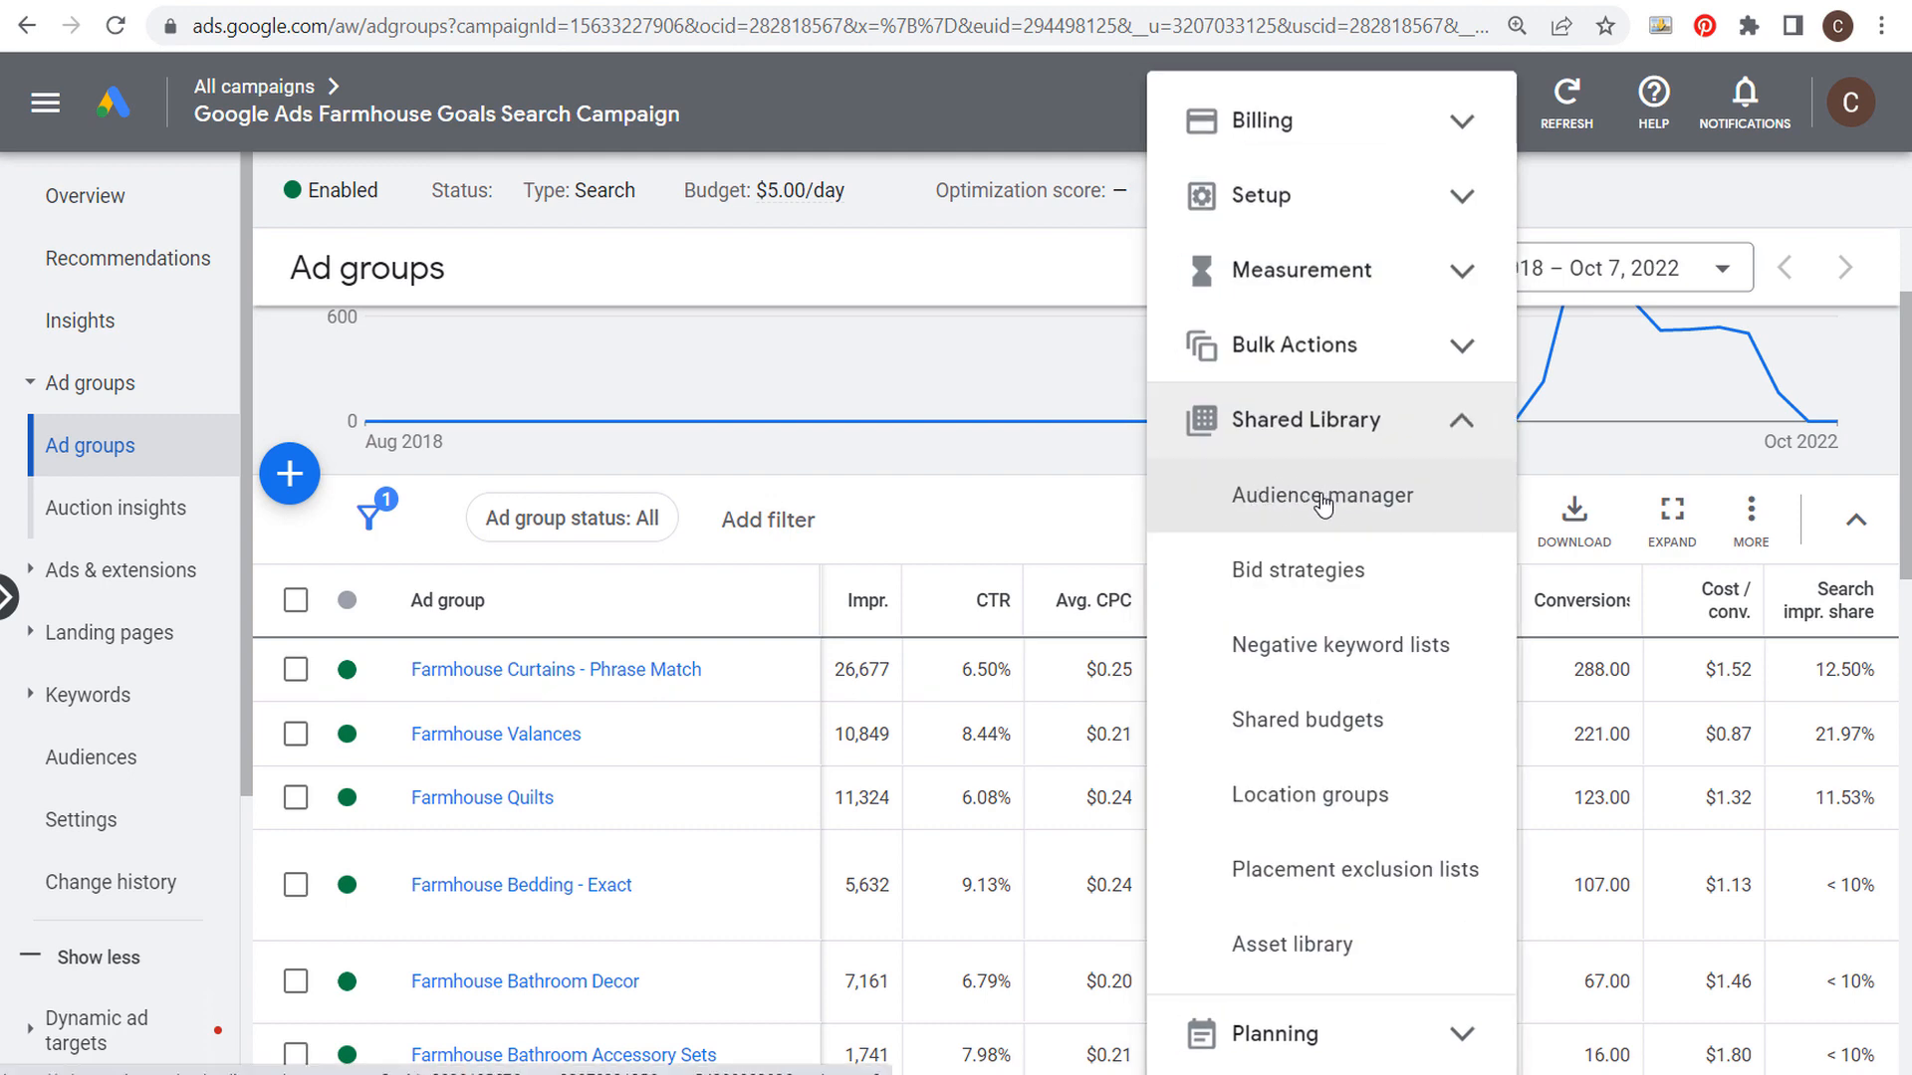
left_click(1322, 497)
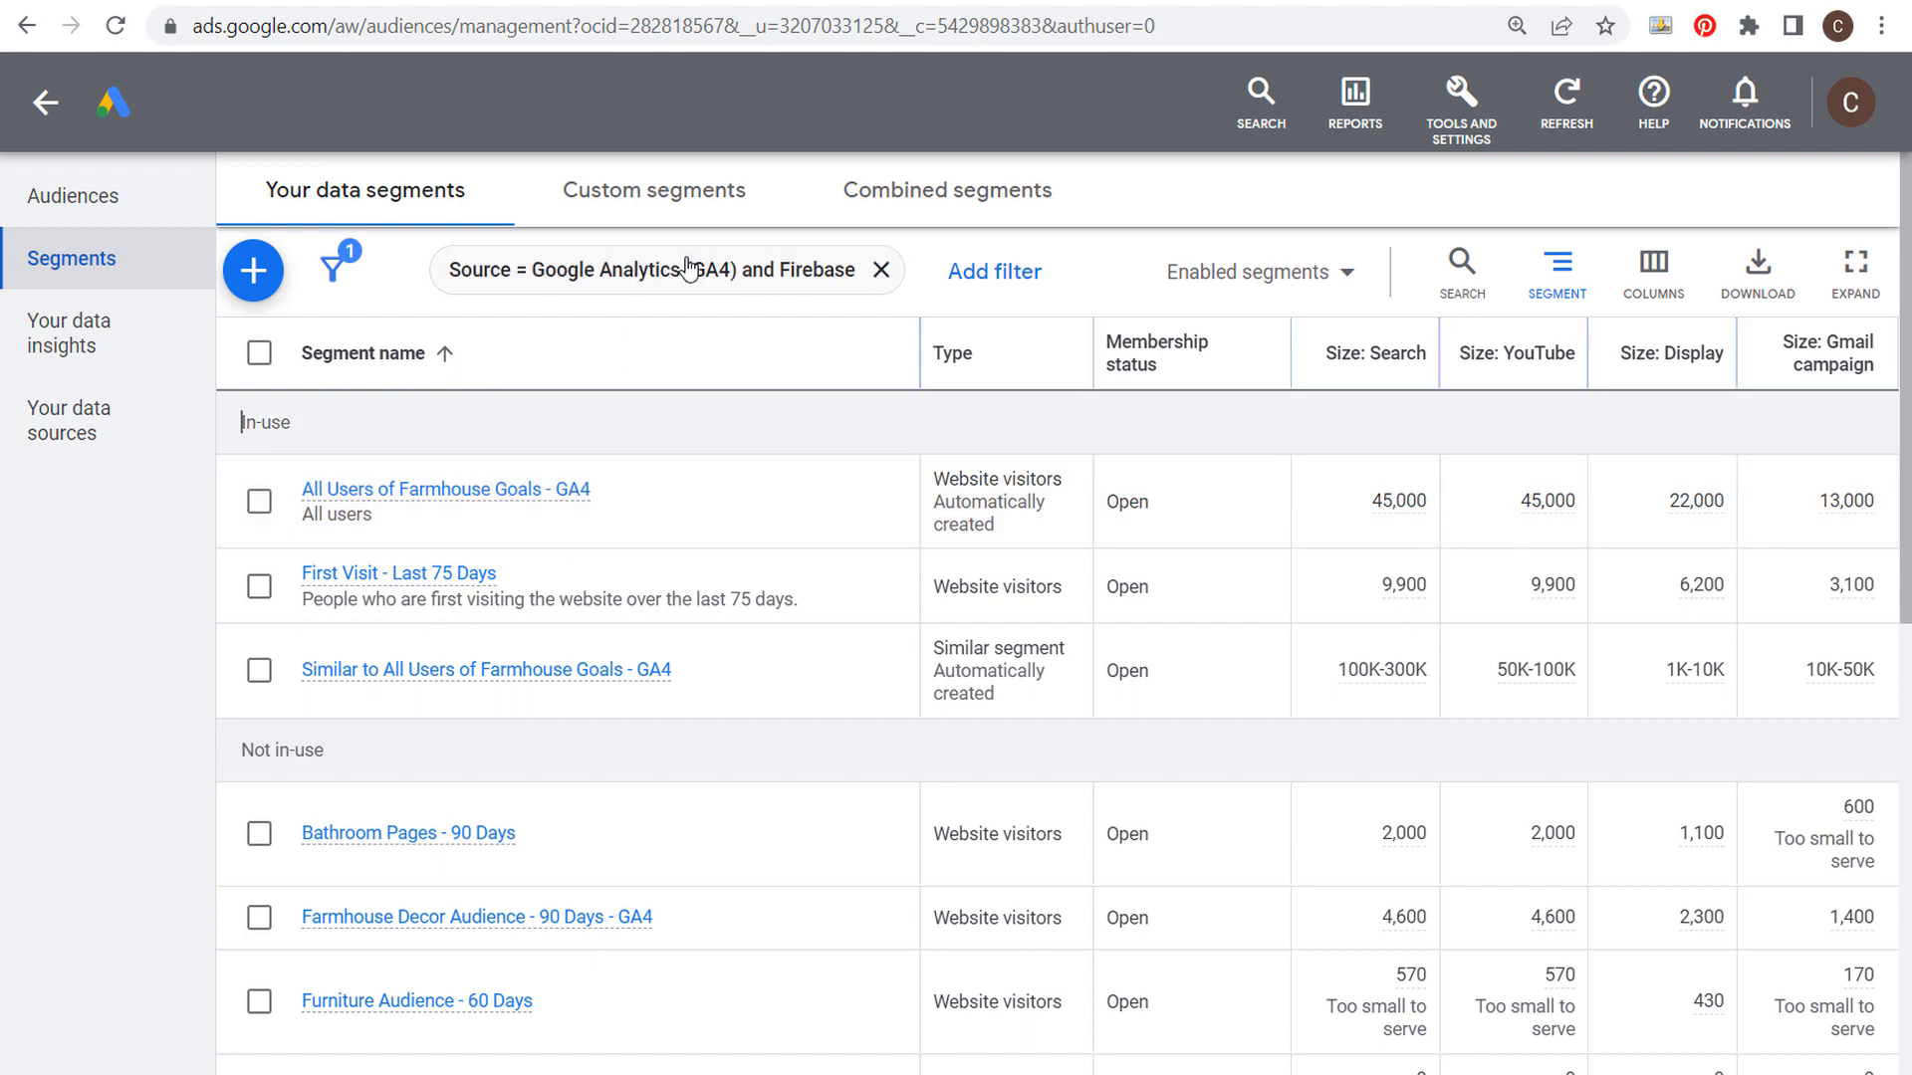
Start a new website visitors segment and name it "Curtains Website Pages - 30 Days".
left_click(254, 282)
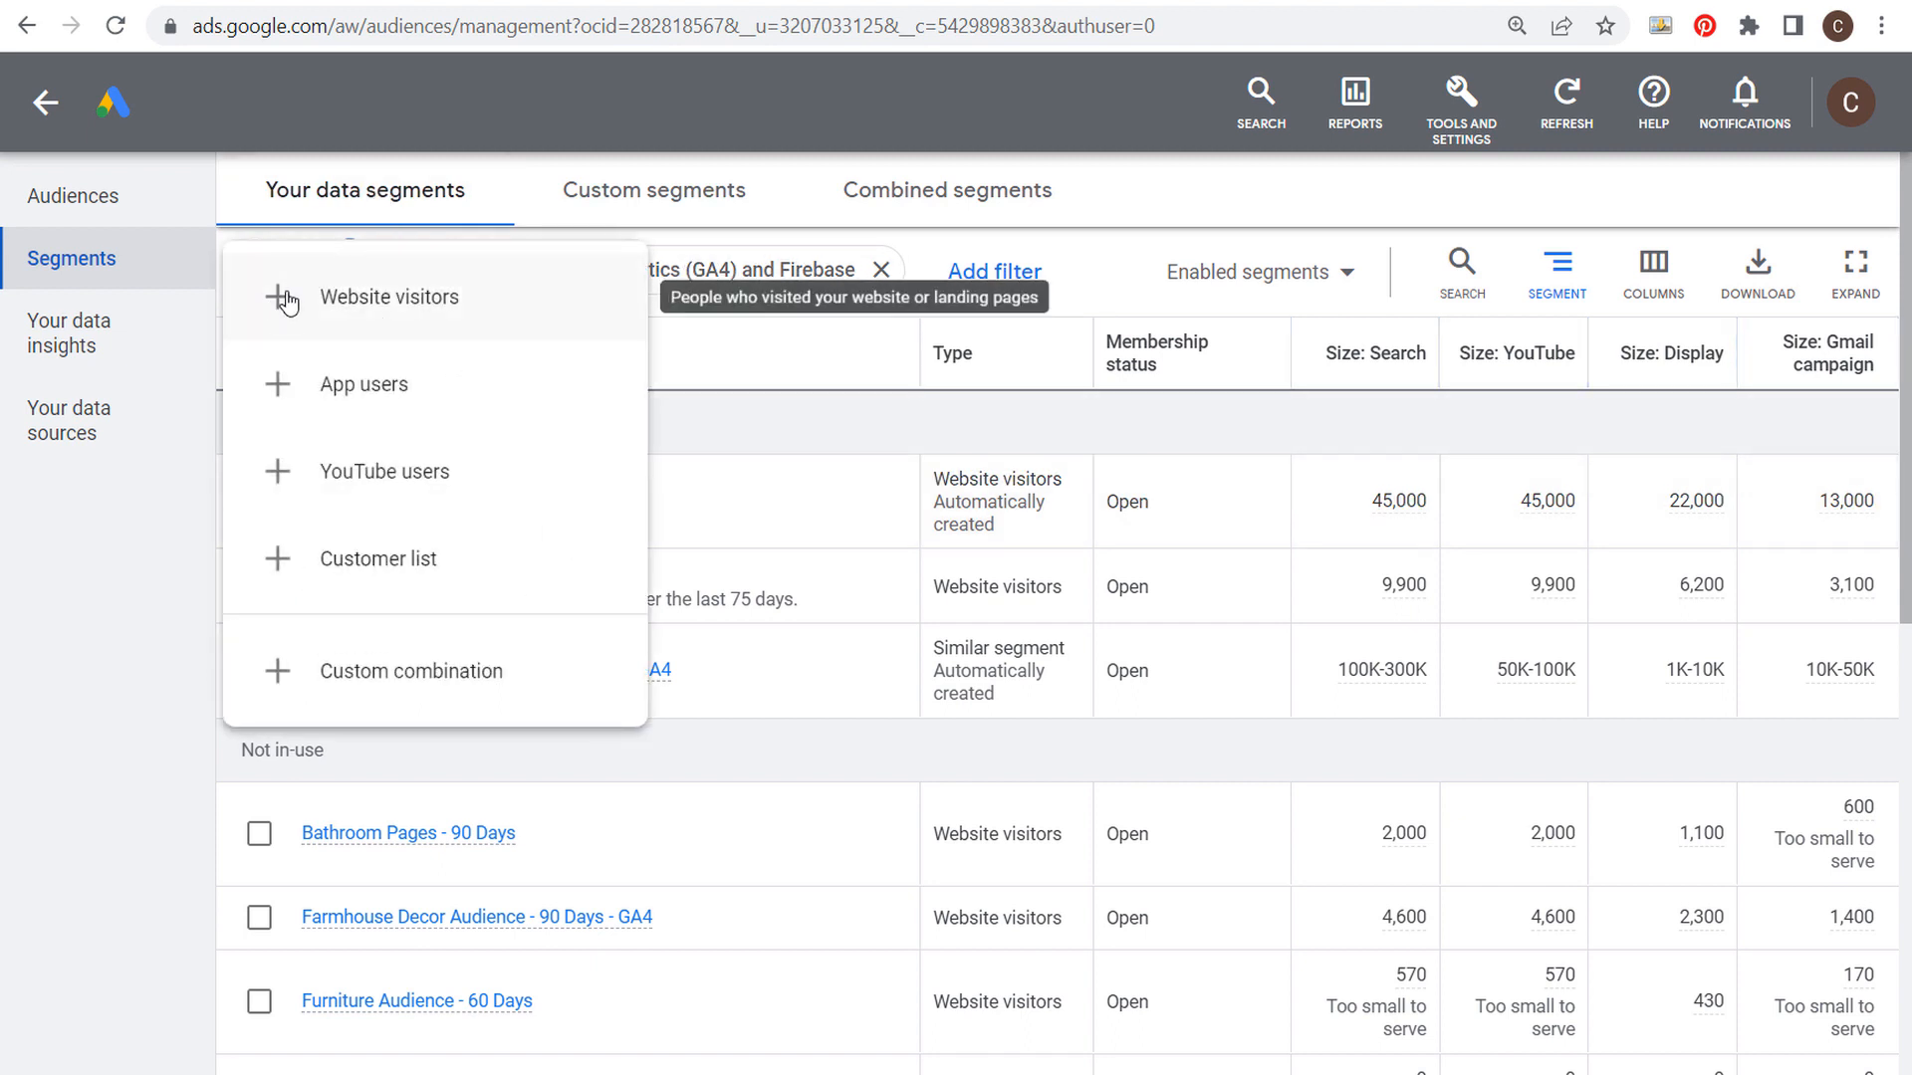
left_click(288, 297)
left_click(624, 299)
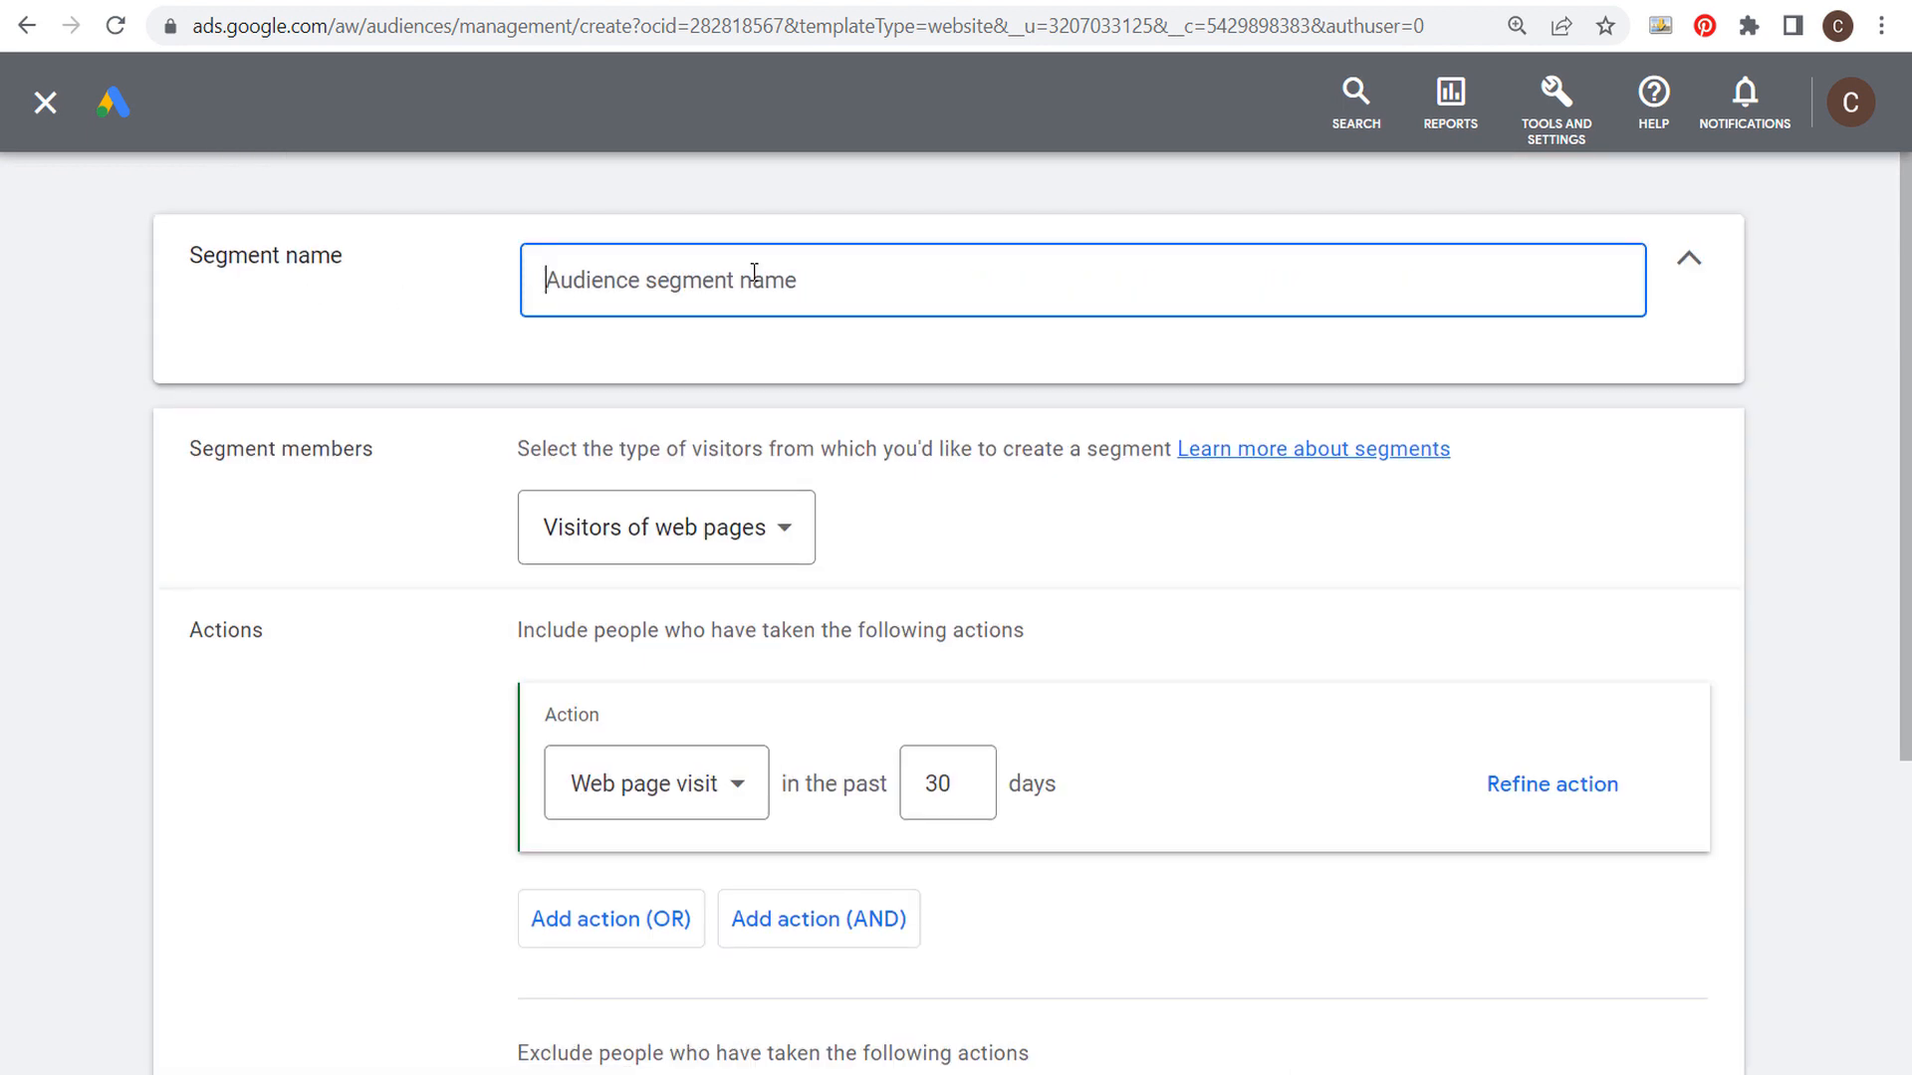
type("Curtains ")
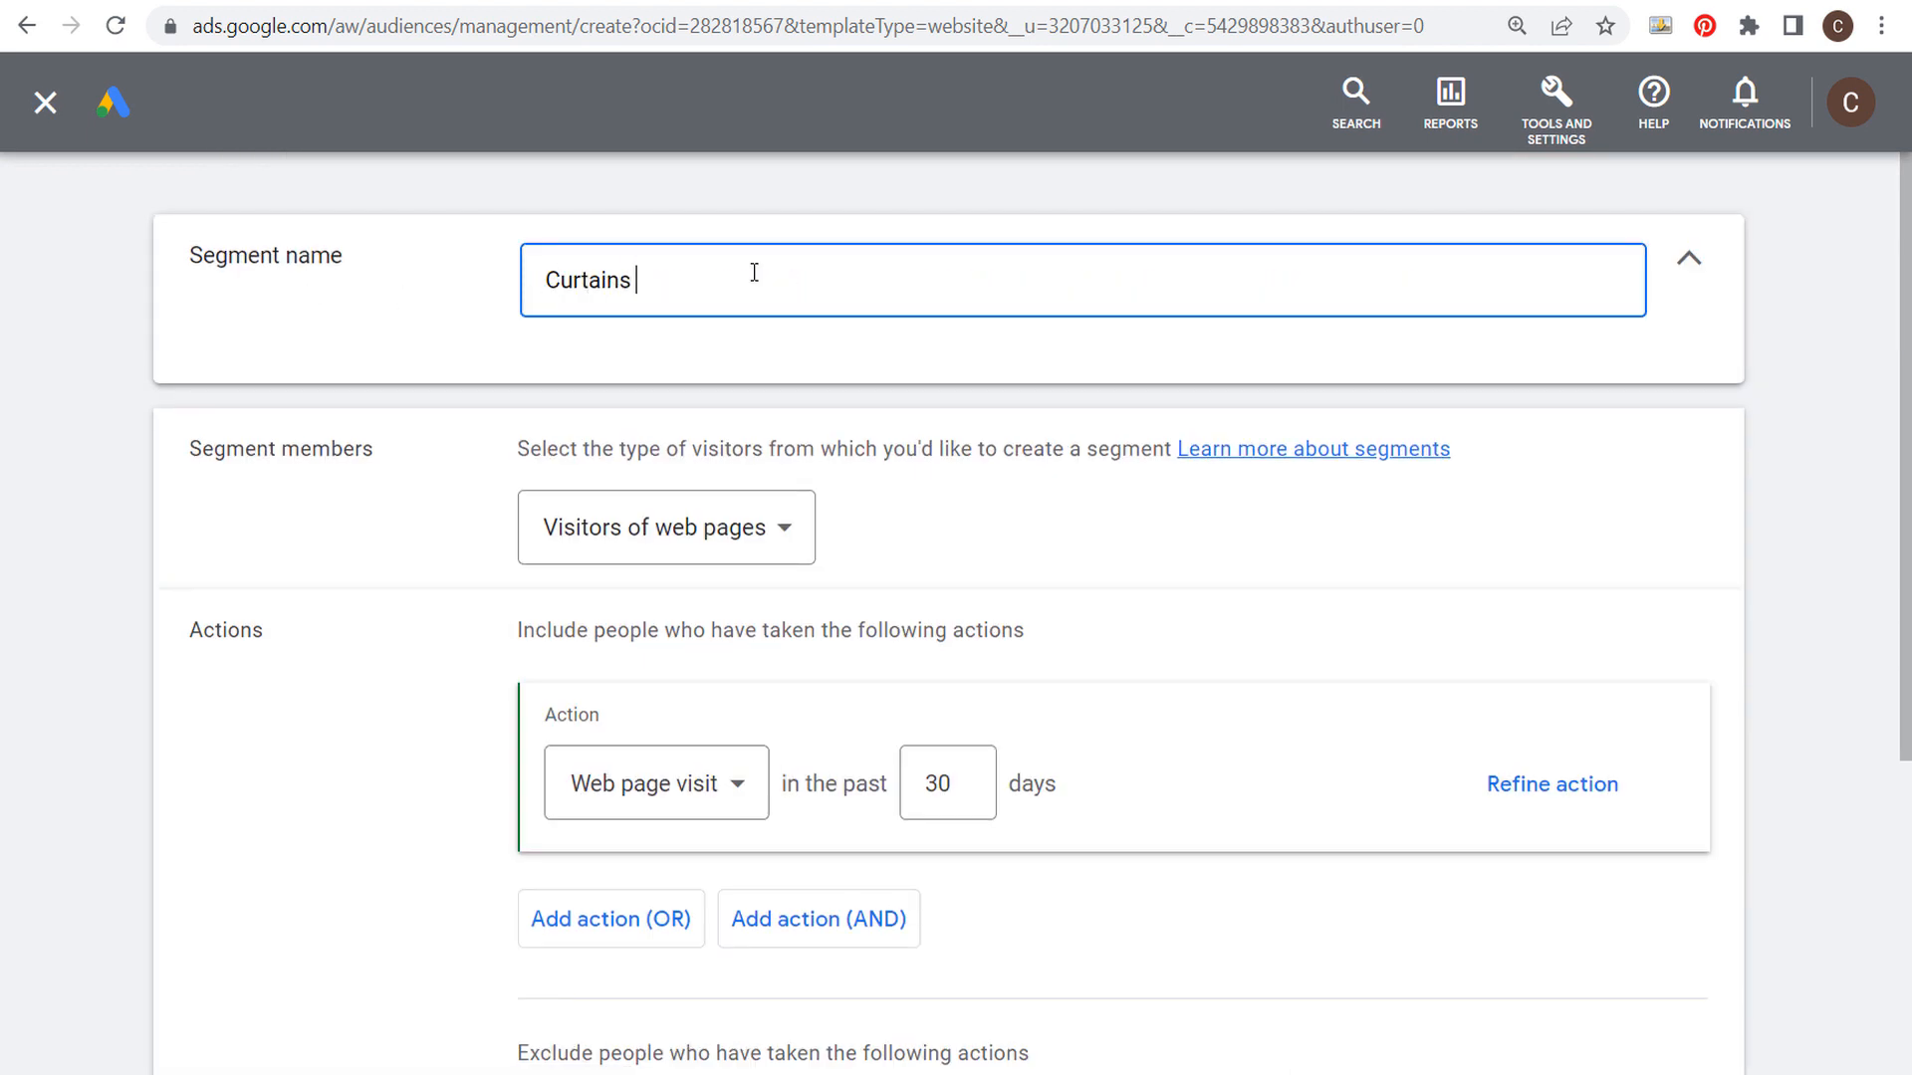
type("Website Pages - 30 Days")
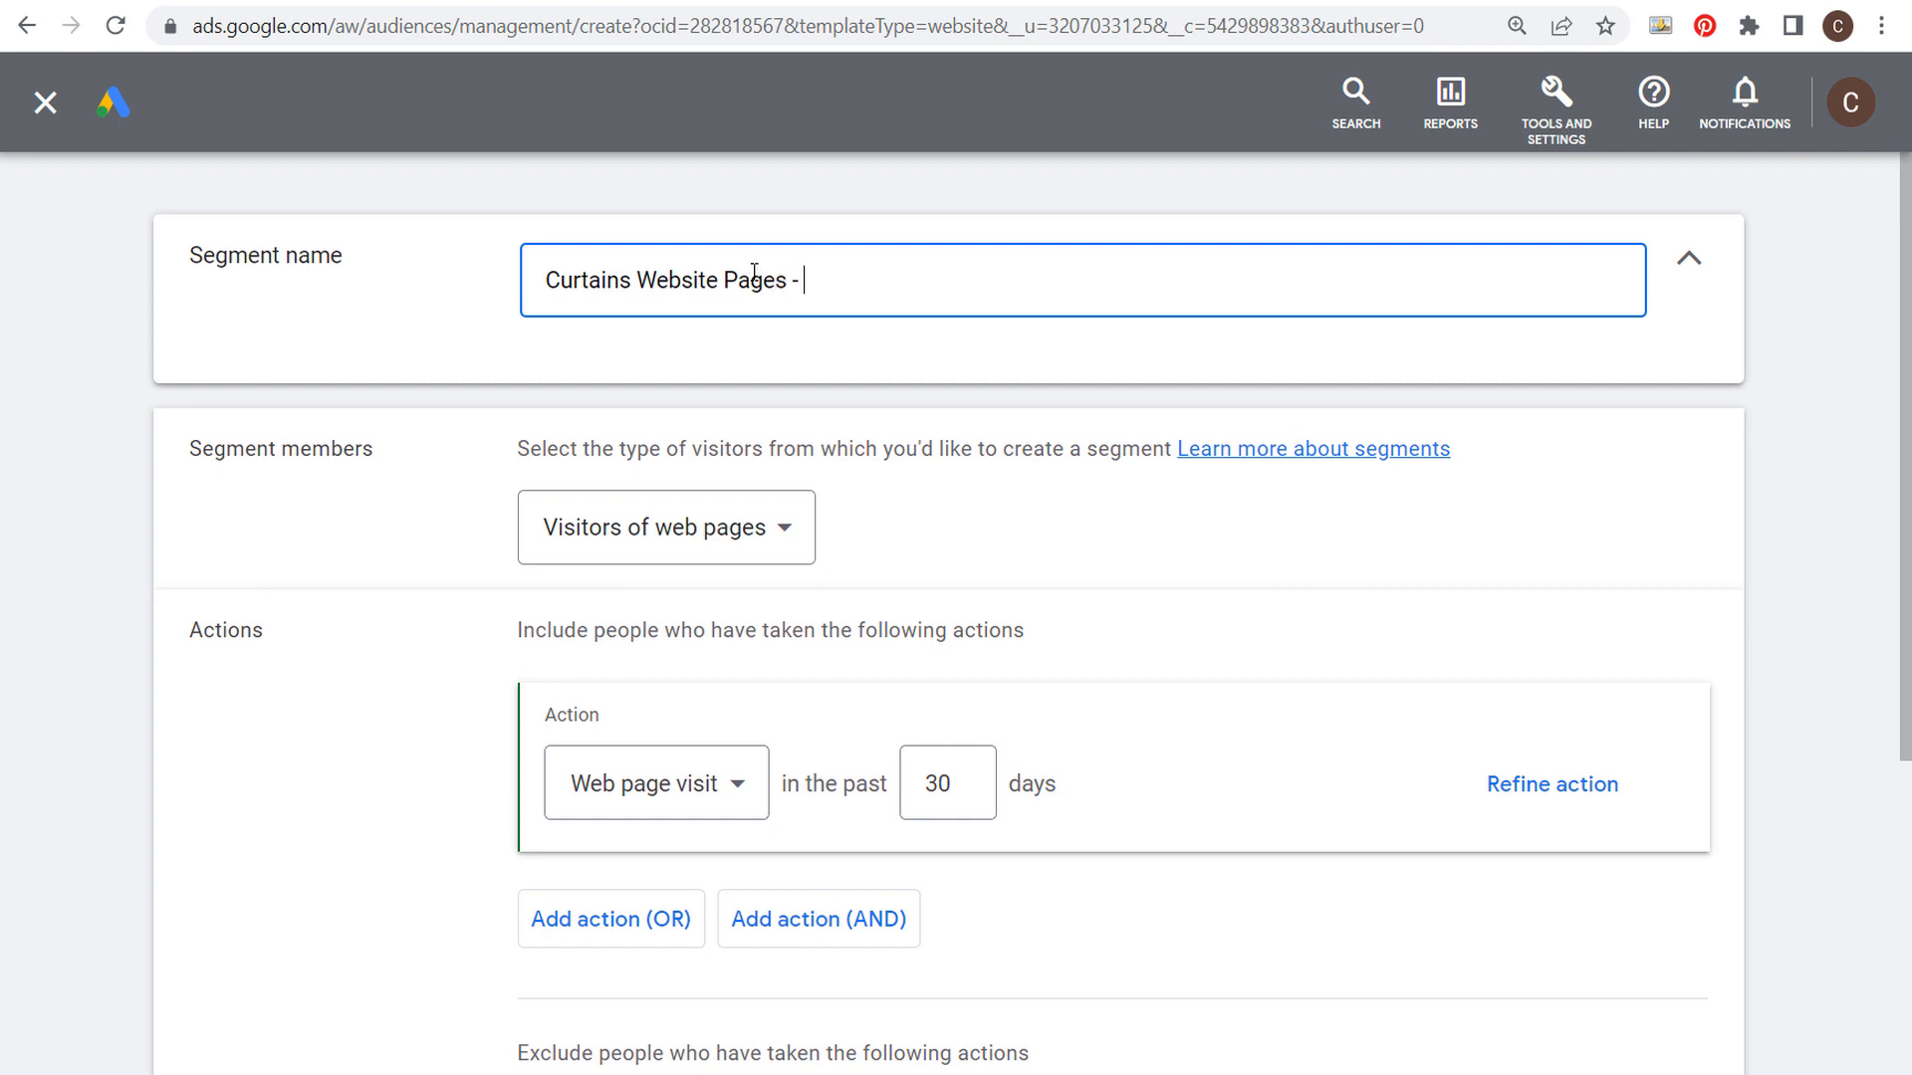
left_click(479, 523)
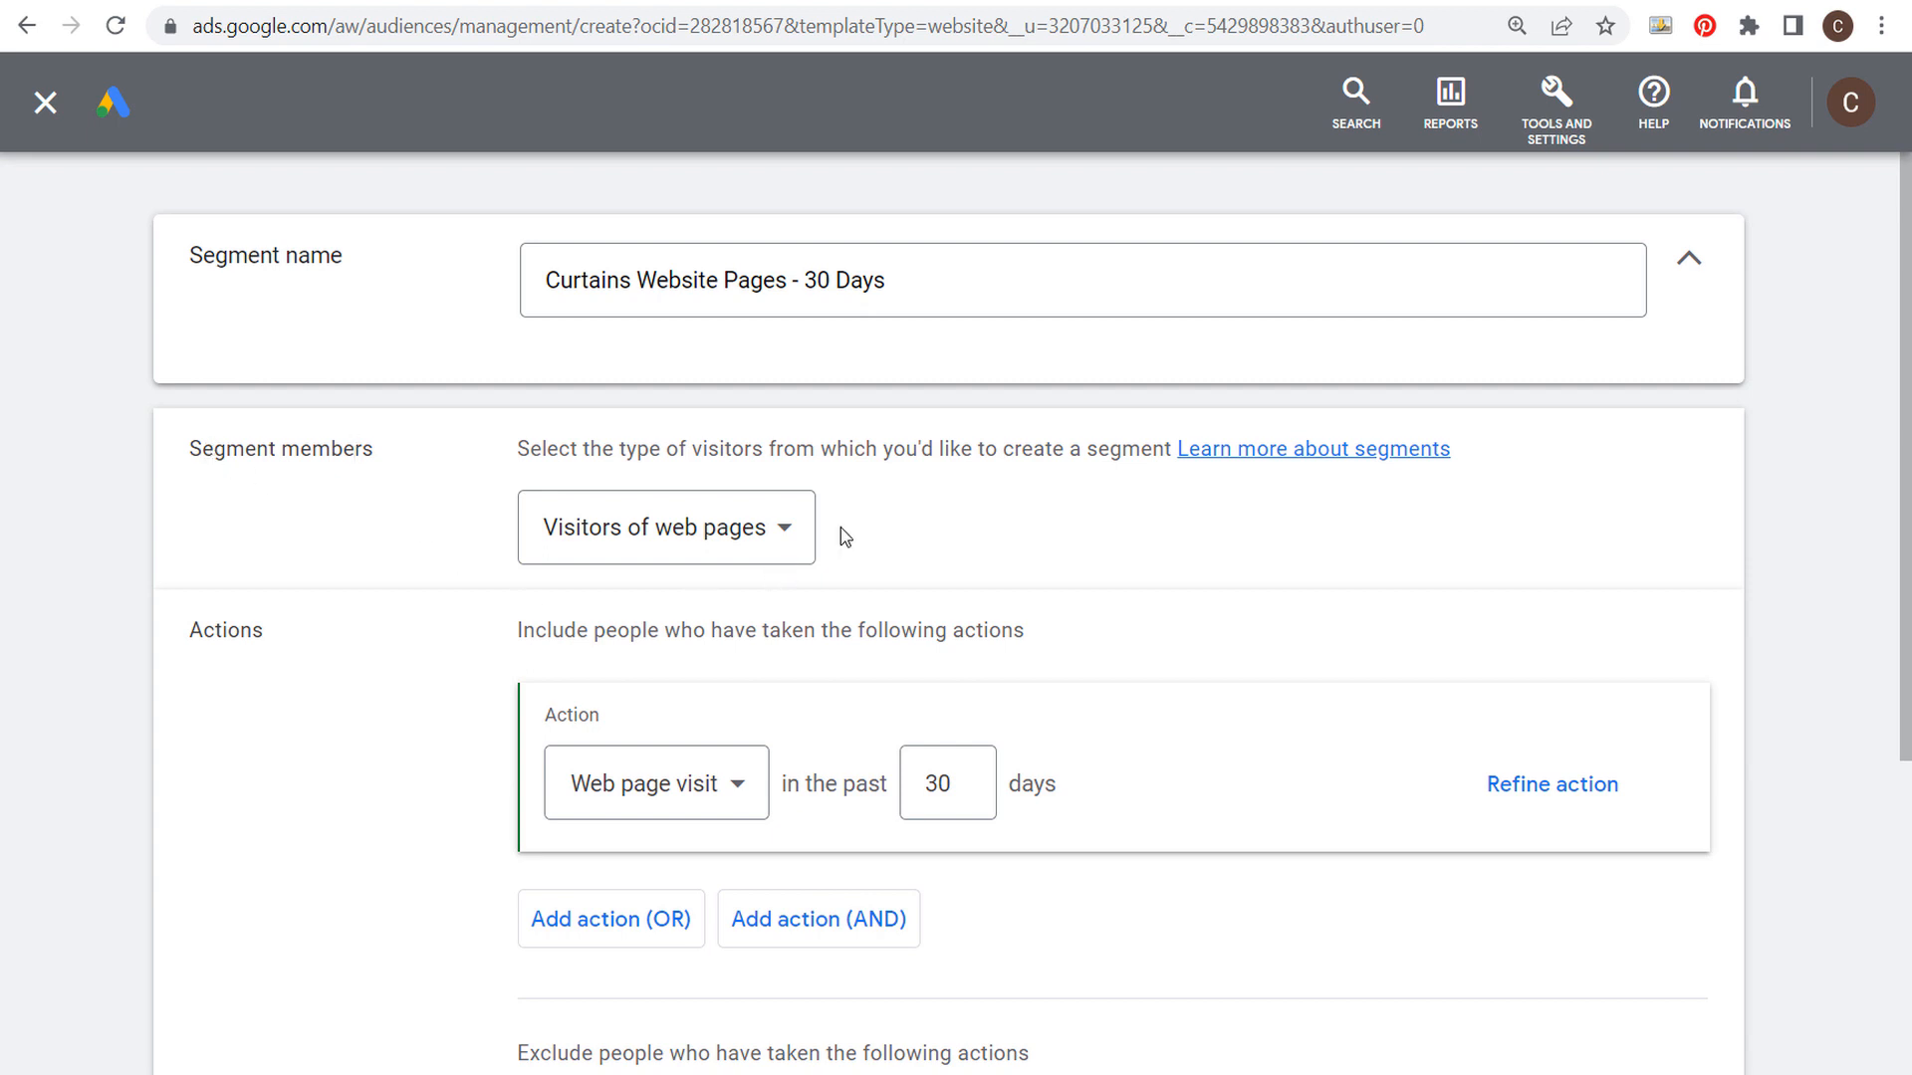
Keep Visitors of web pages as the segment members and refine the web page visit action to Page URL contains "curtain".
left_click(789, 543)
left_click(683, 560)
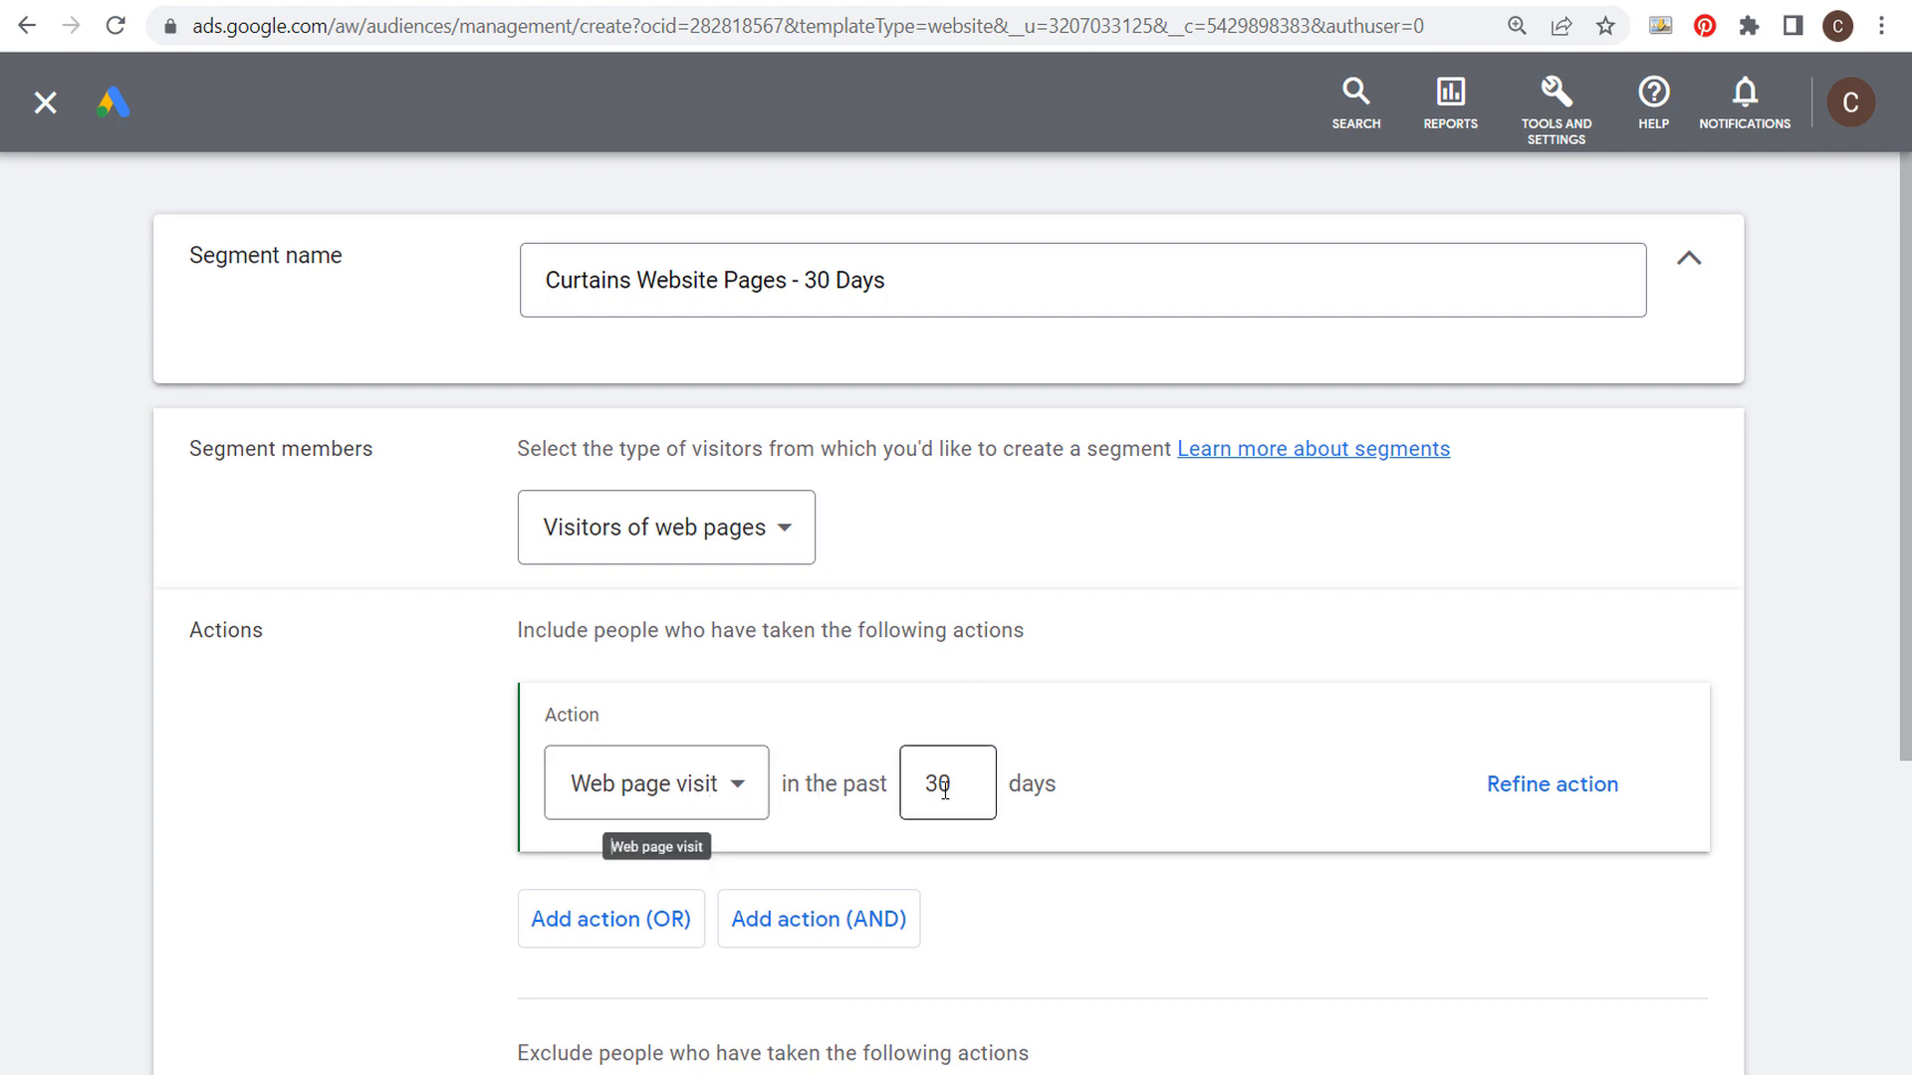
left_click(1581, 787)
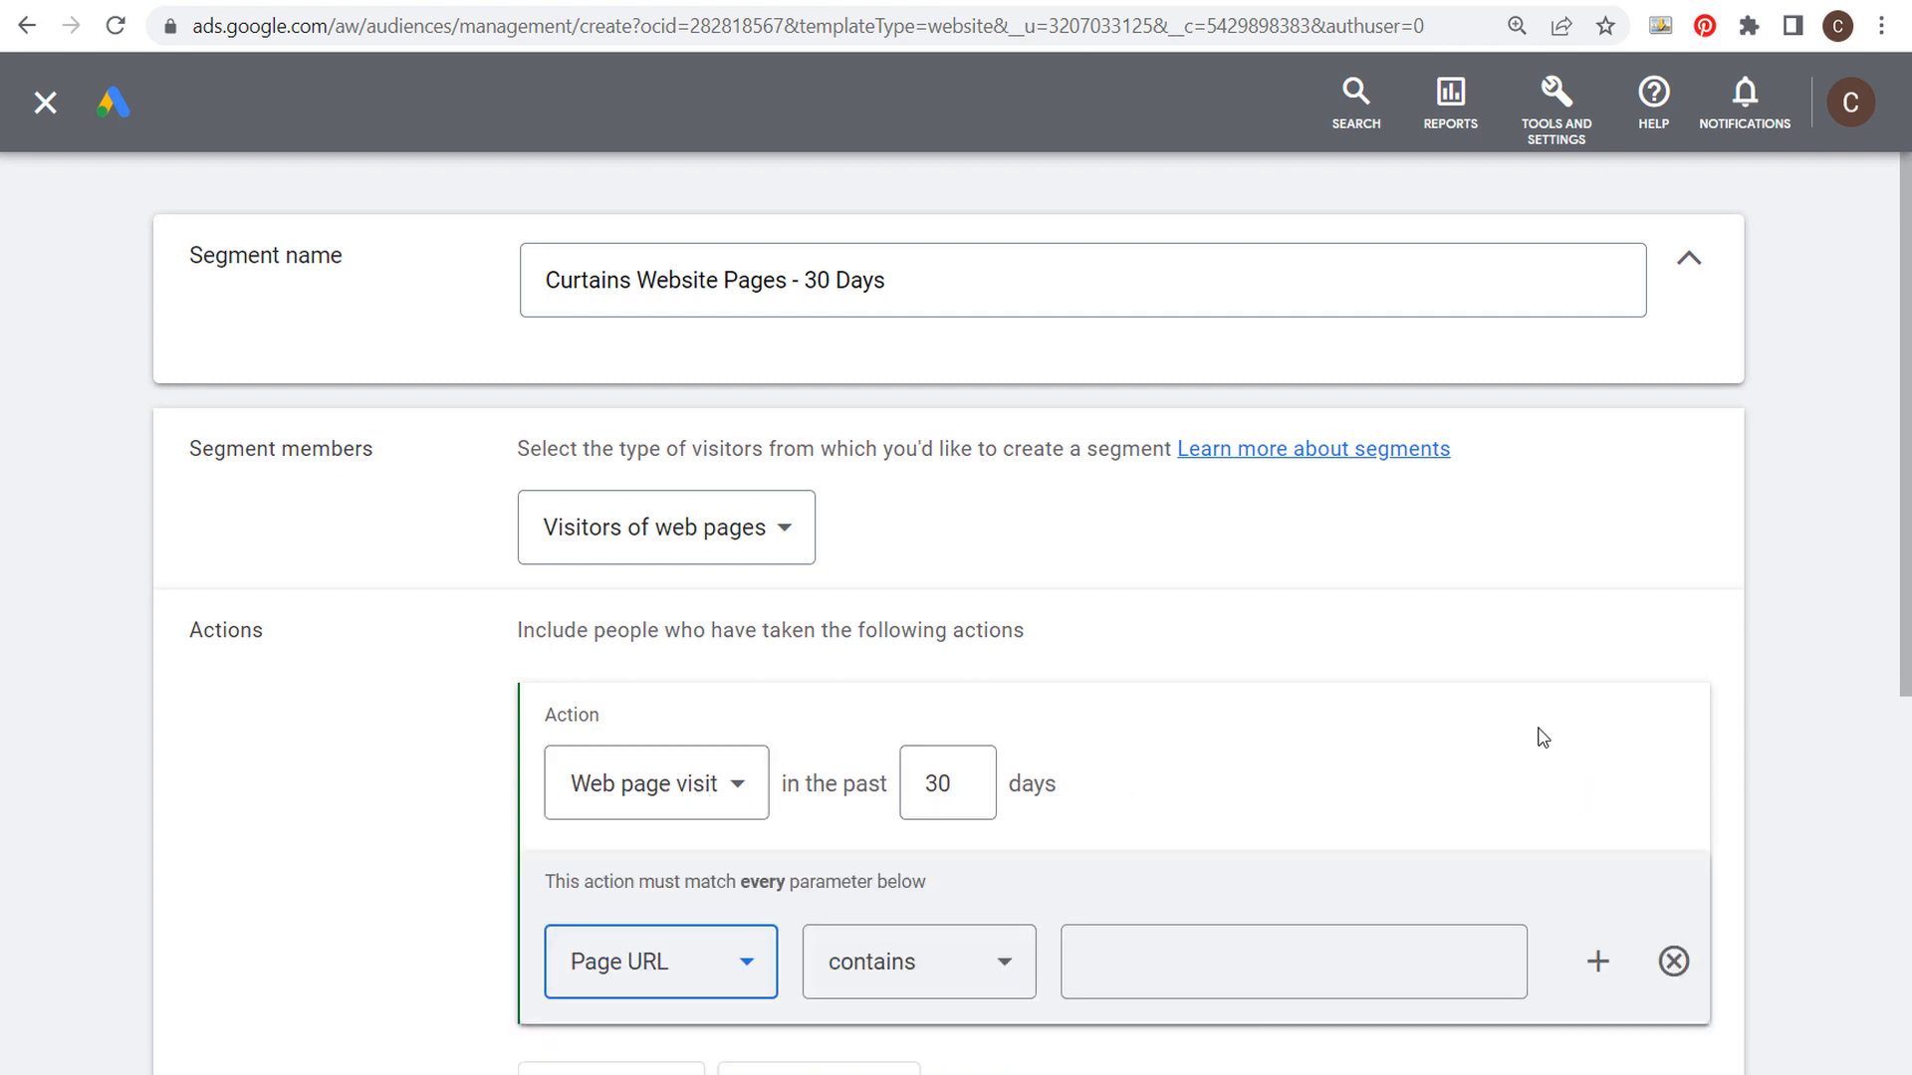
scroll(1443, 603, "down", 2)
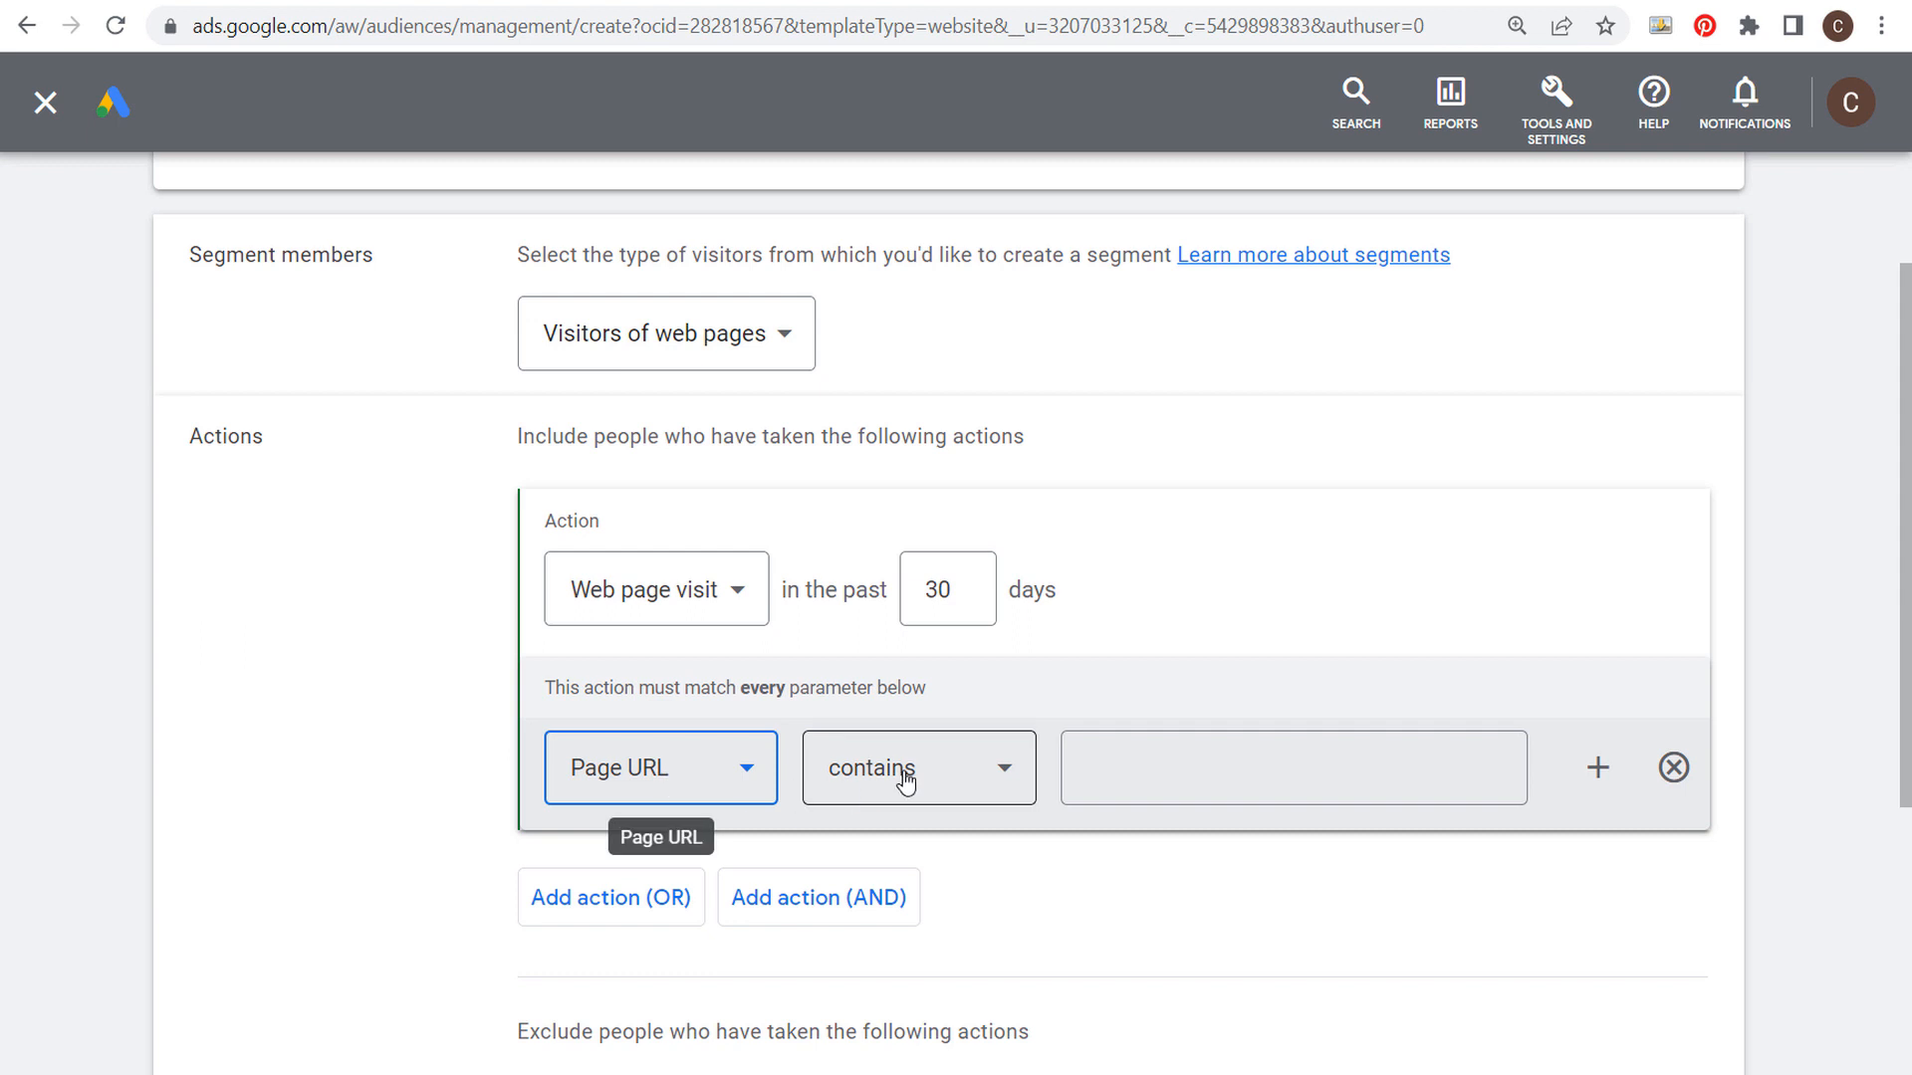
left_click(1132, 765)
type("curtain")
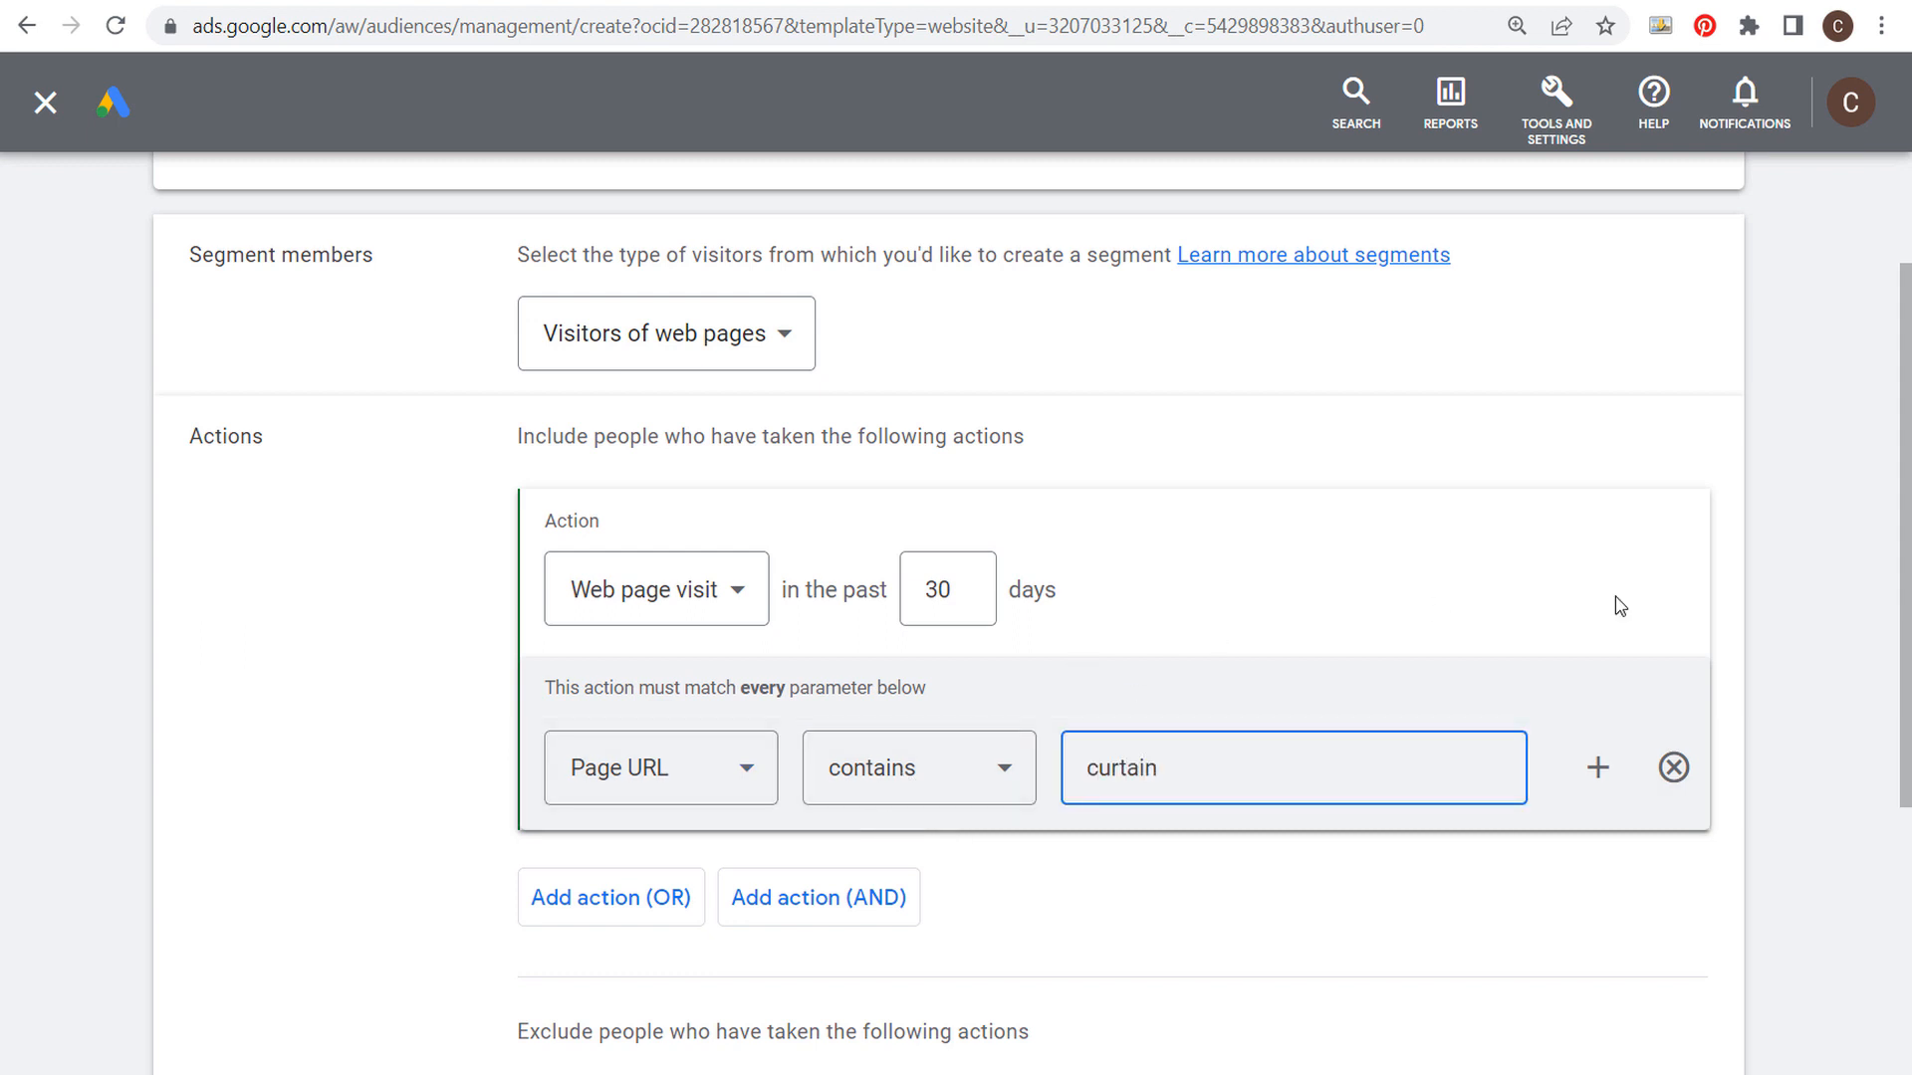
left_click(1803, 588)
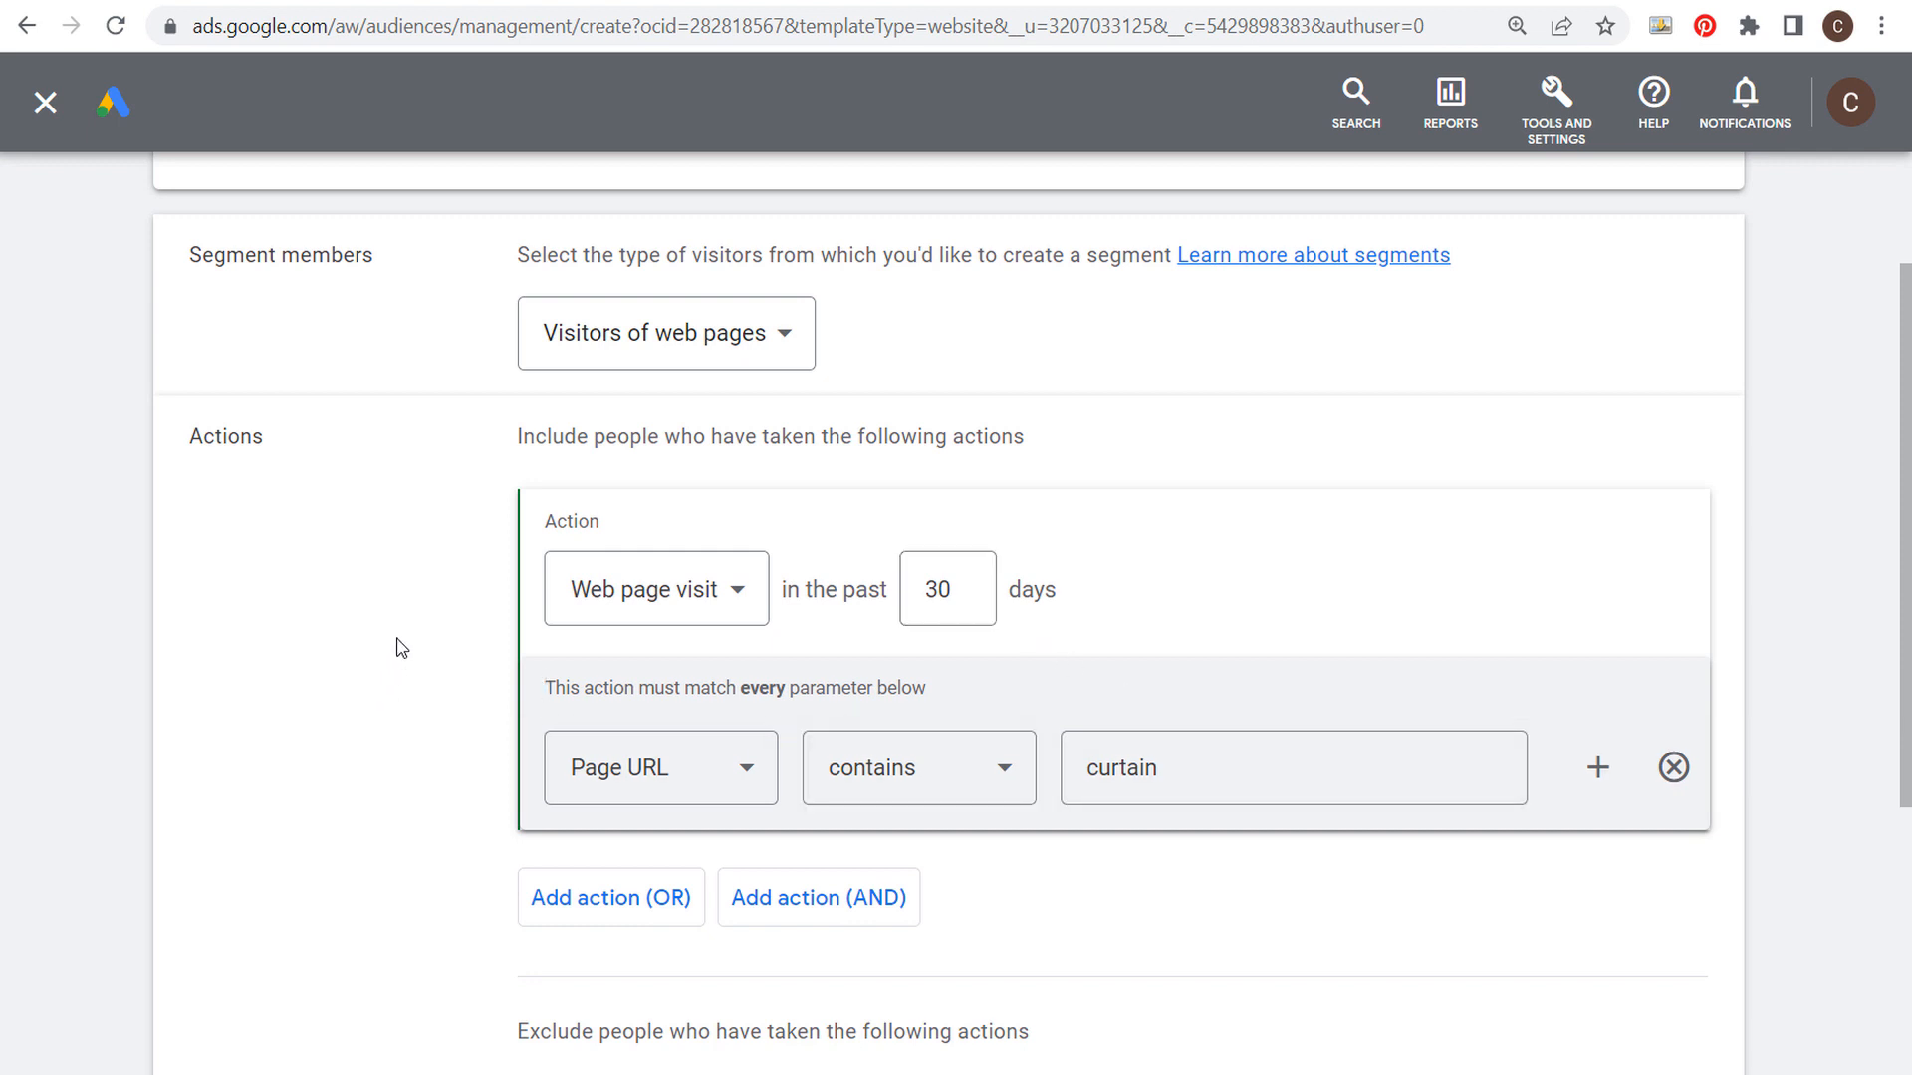
Review the segment's name, actions and remaining options, create the segment, and check its size in the segment list.
scroll(364, 609, "down", 2)
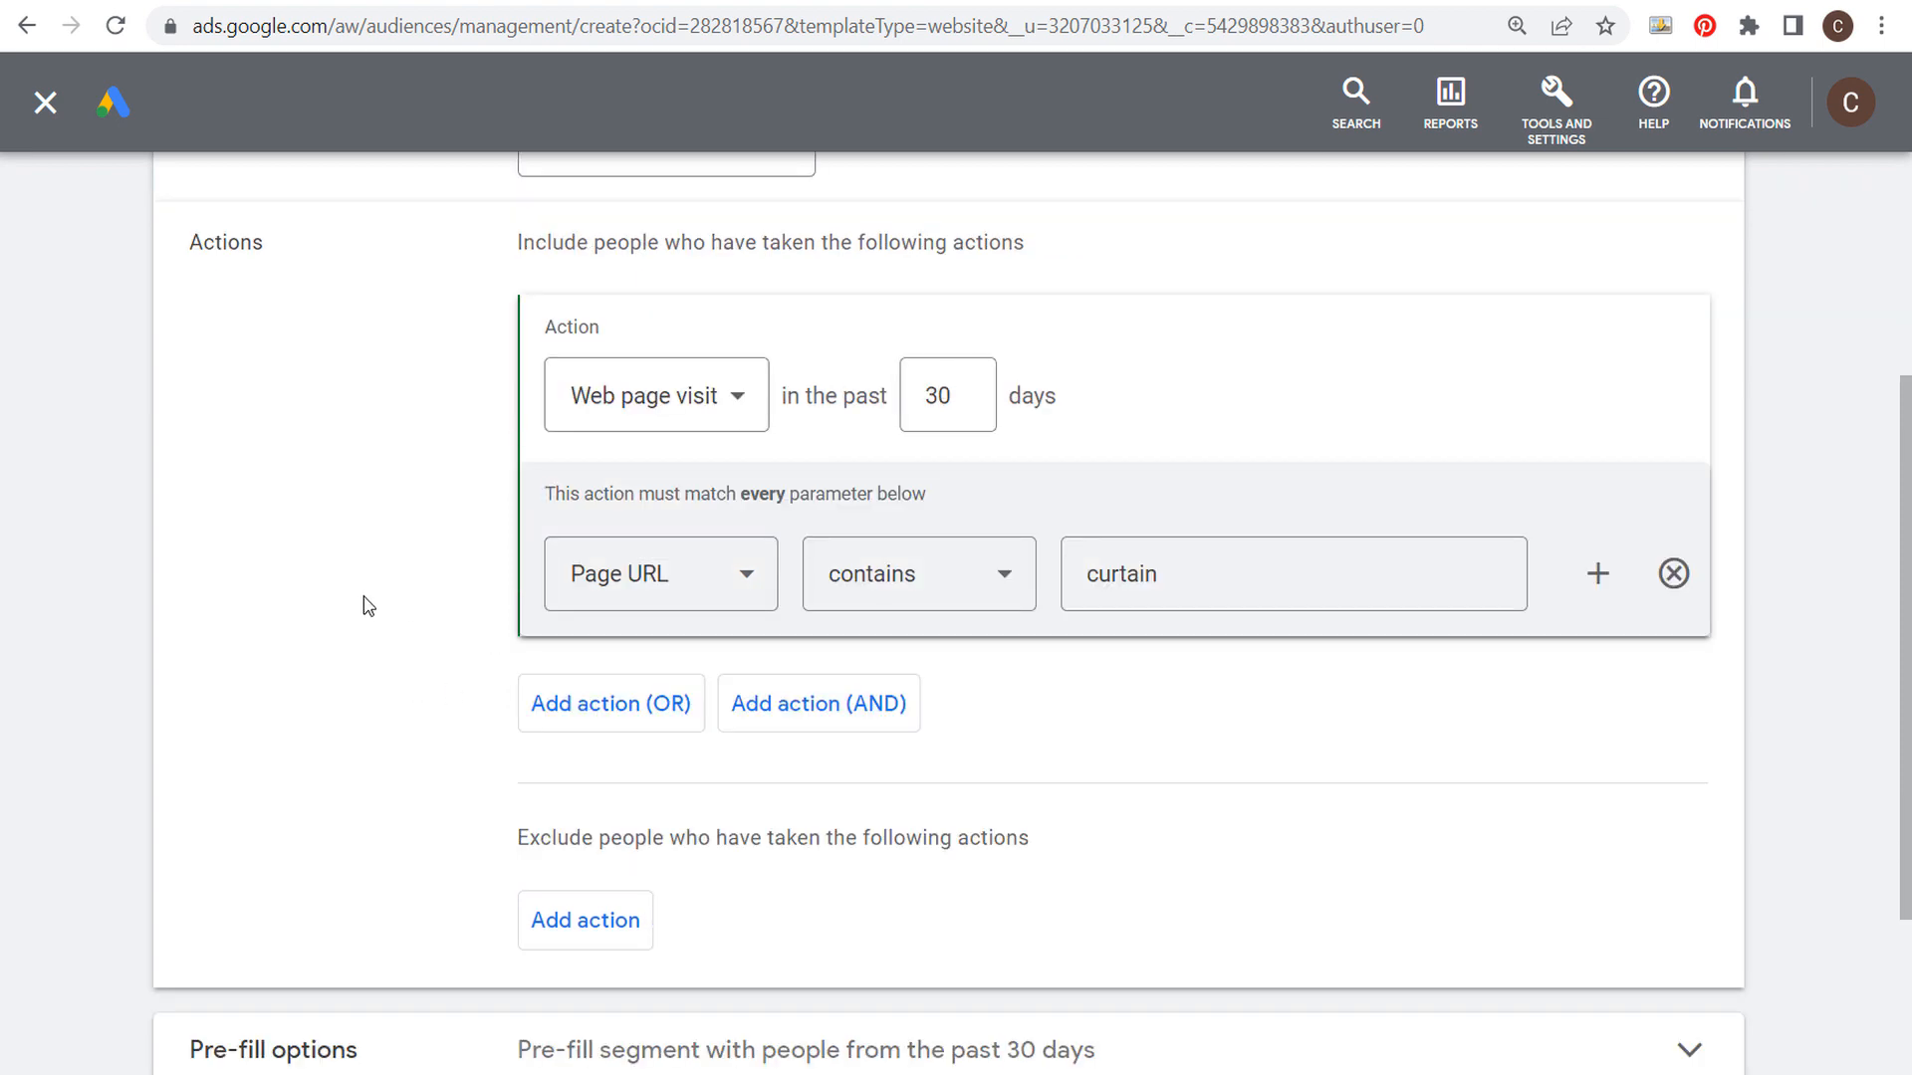
scroll(368, 611, "up", 4)
left_click_drag(559, 281, 775, 282)
left_click(378, 587)
scroll(388, 568, "down", 7)
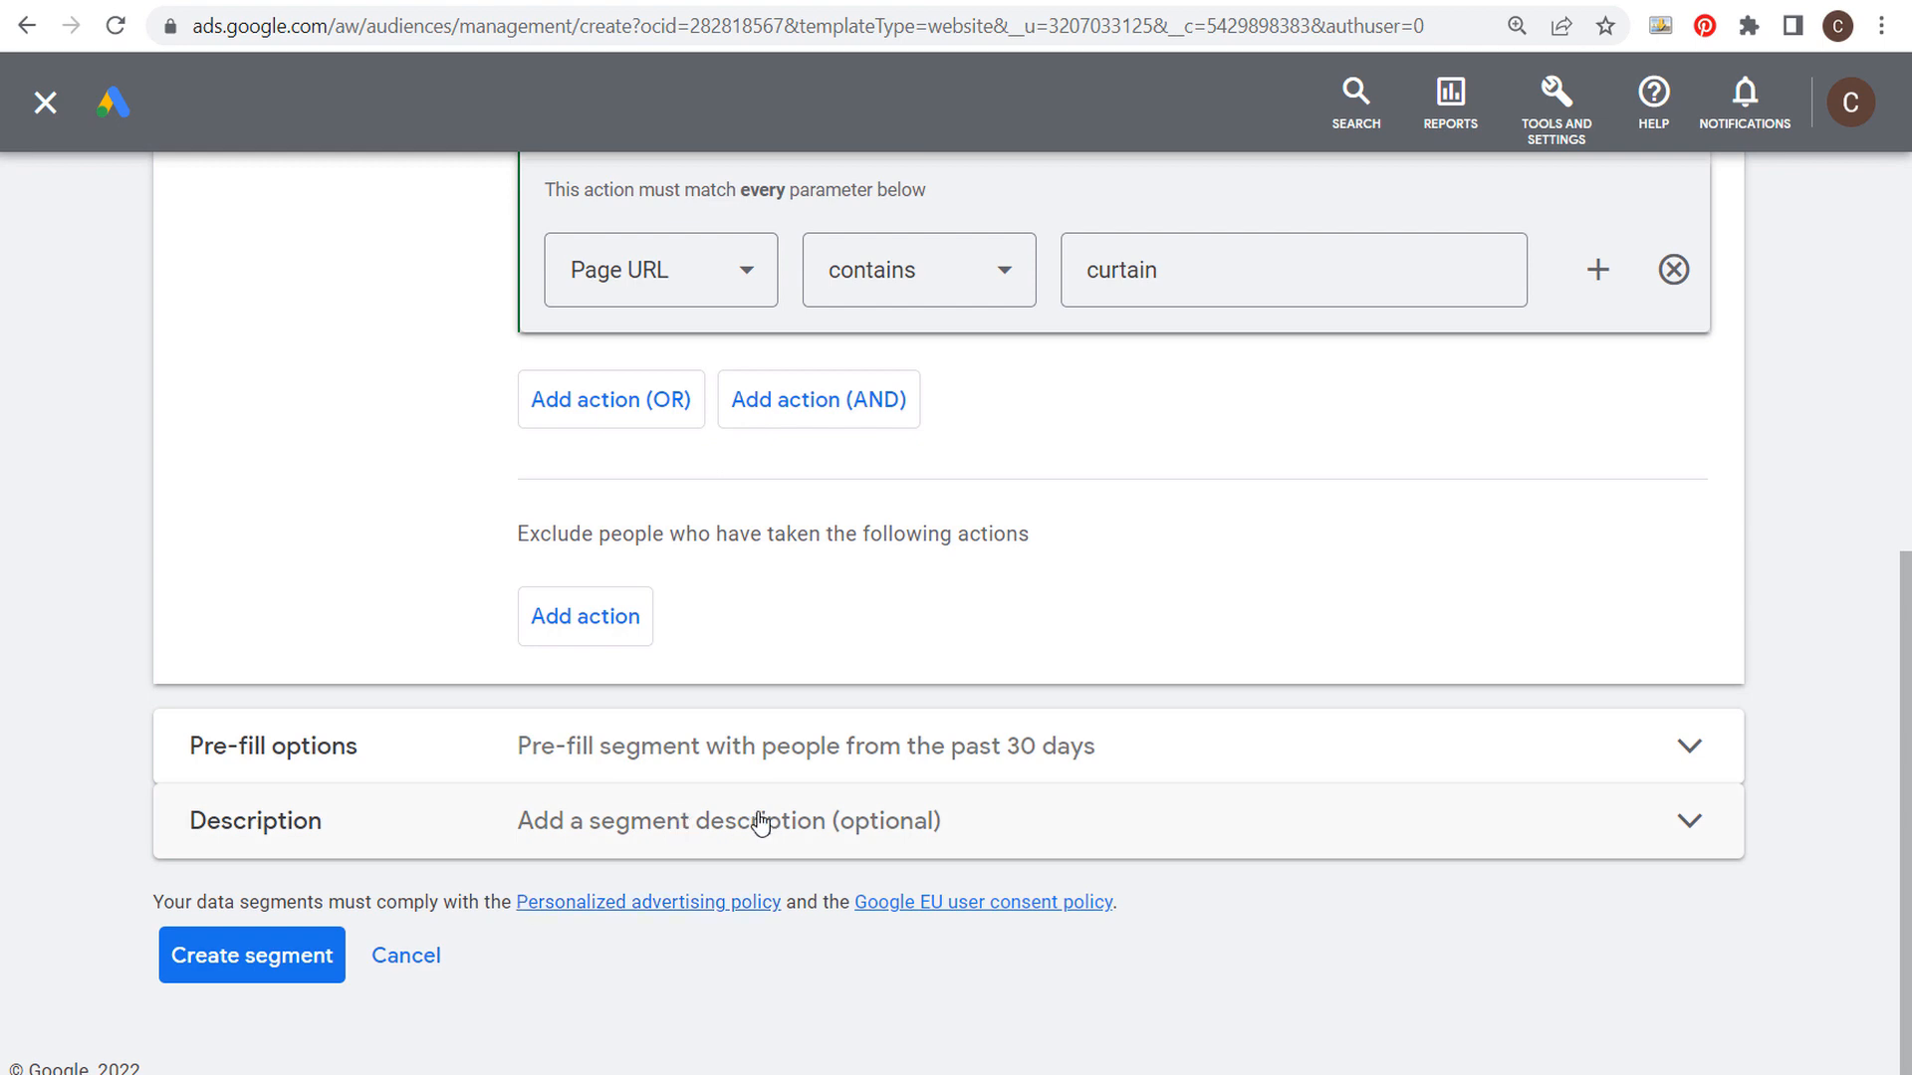
left_click(252, 971)
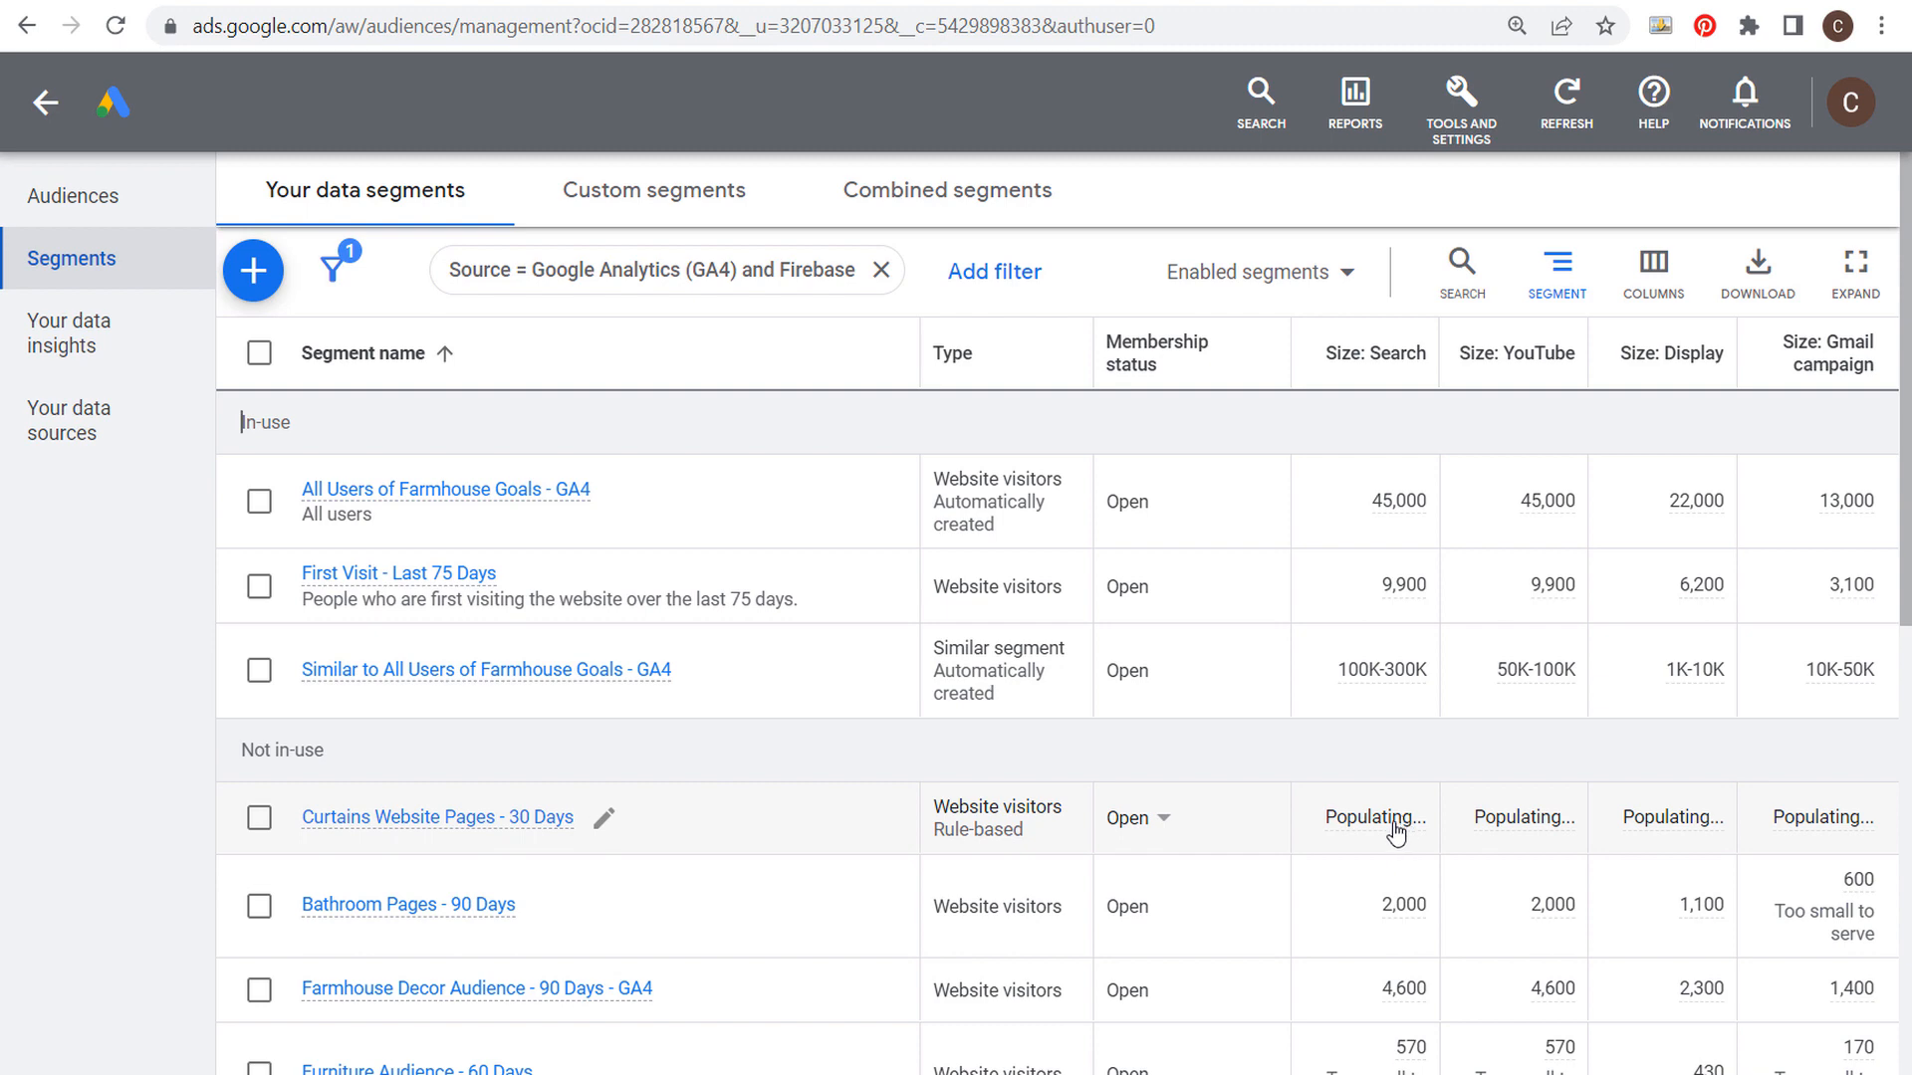
mouse_move(1404, 823)
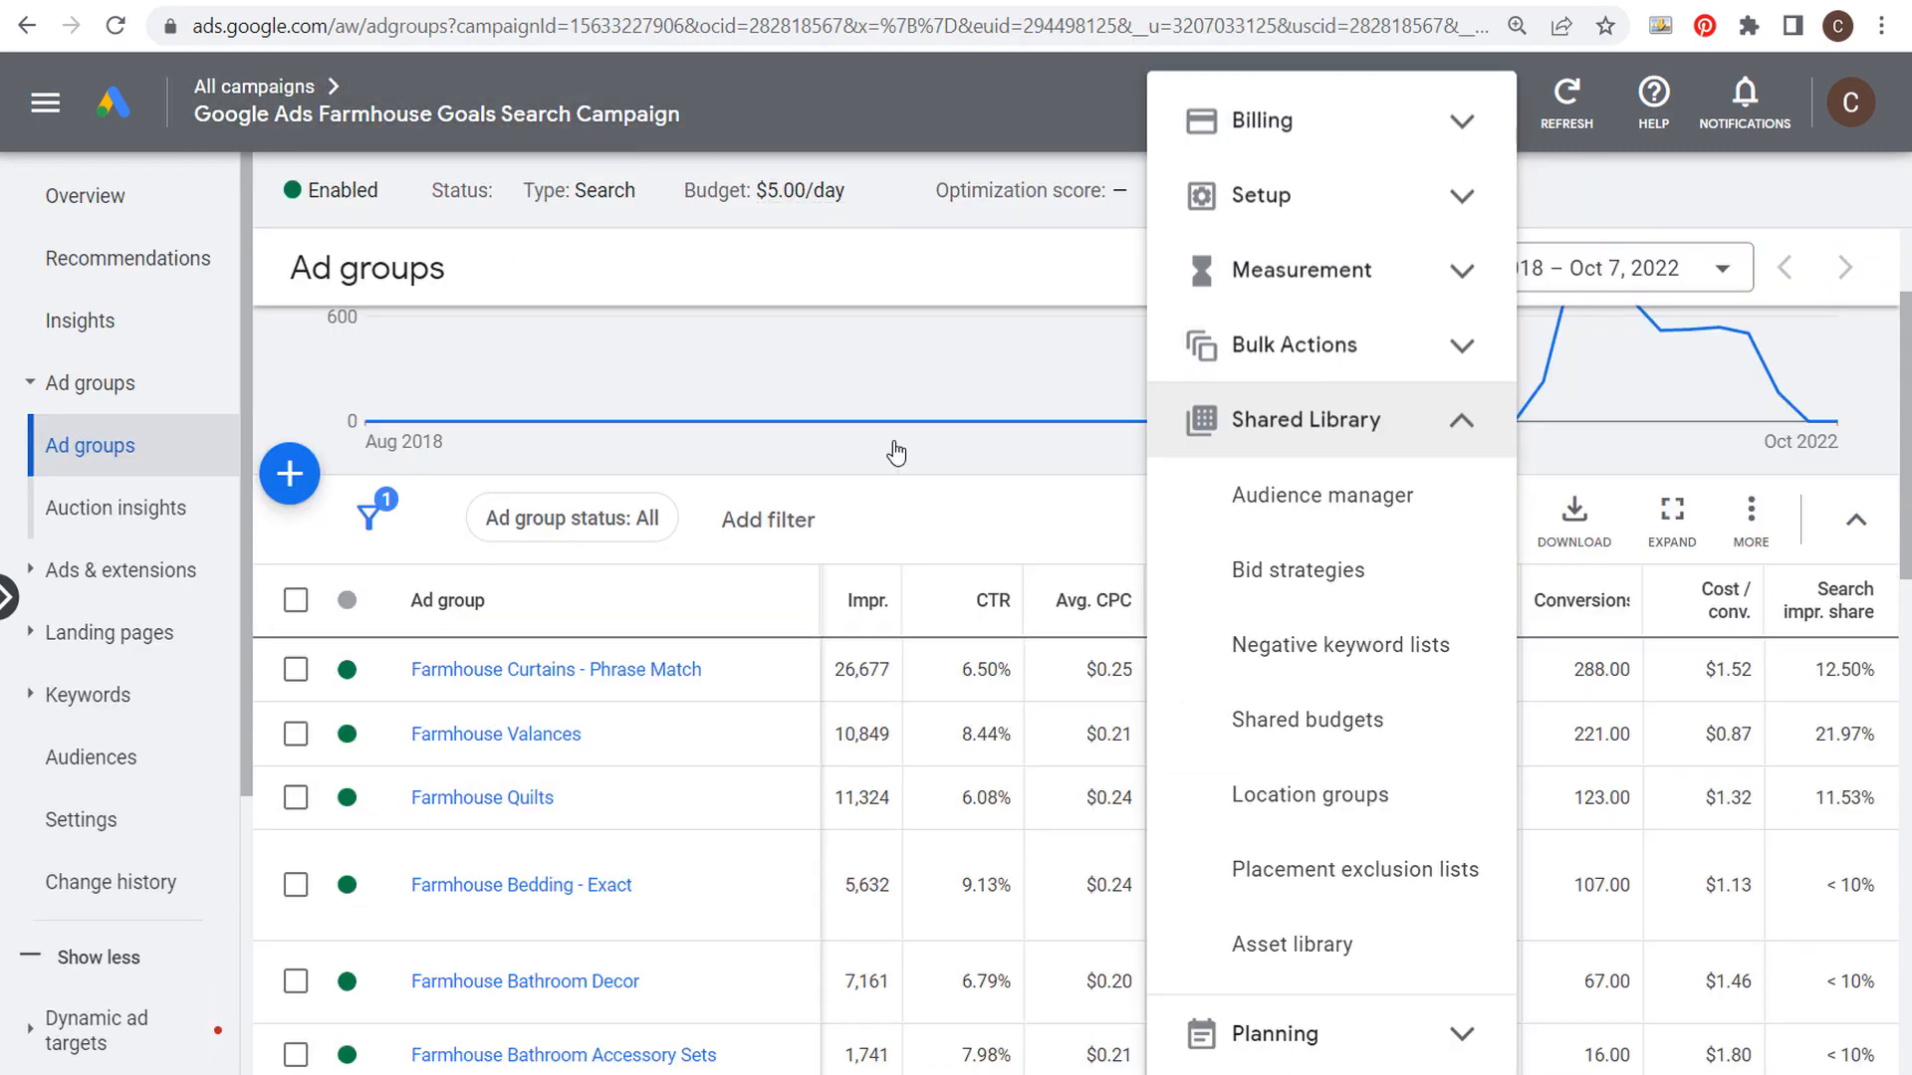
Return to the campaign's ad groups and open the Audience page of the Farmhouse Curtains - Phrase Match ad group.
left_click(1016, 499)
left_click(484, 687)
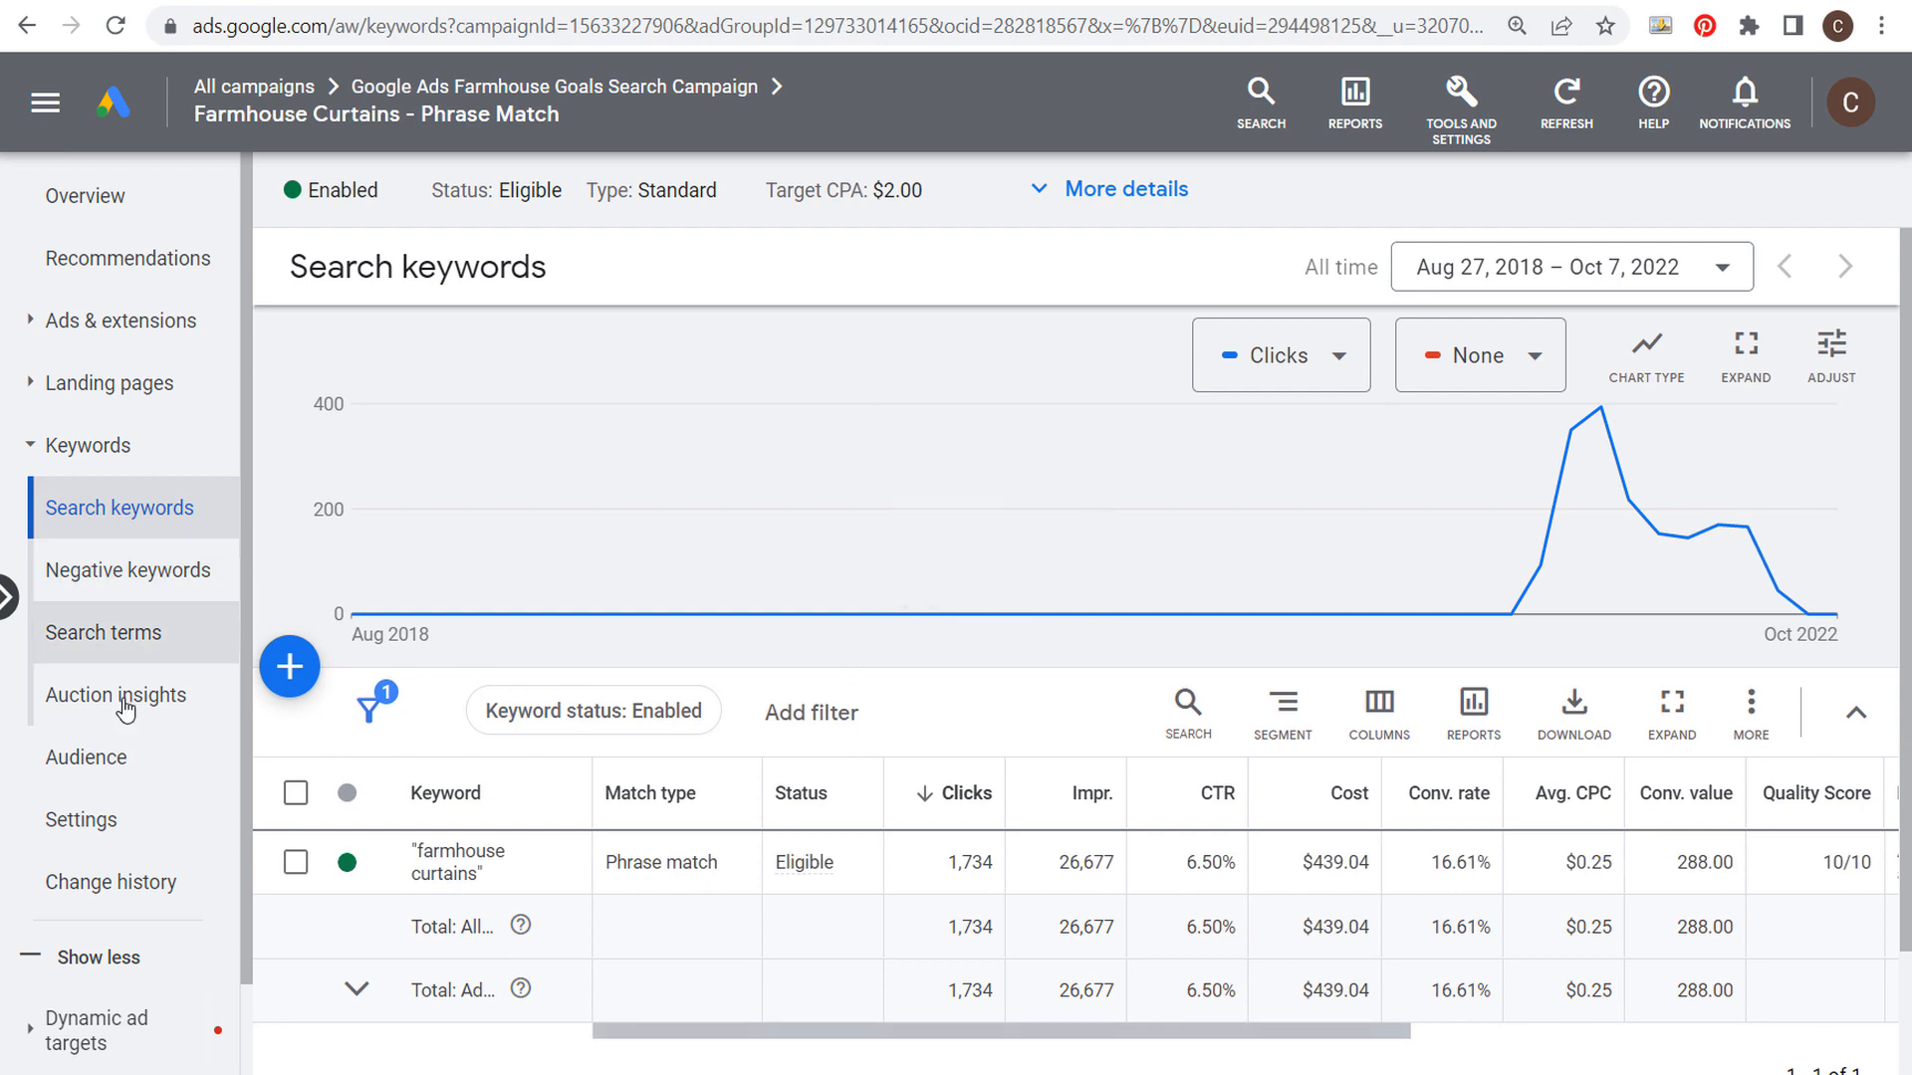
left_click(100, 761)
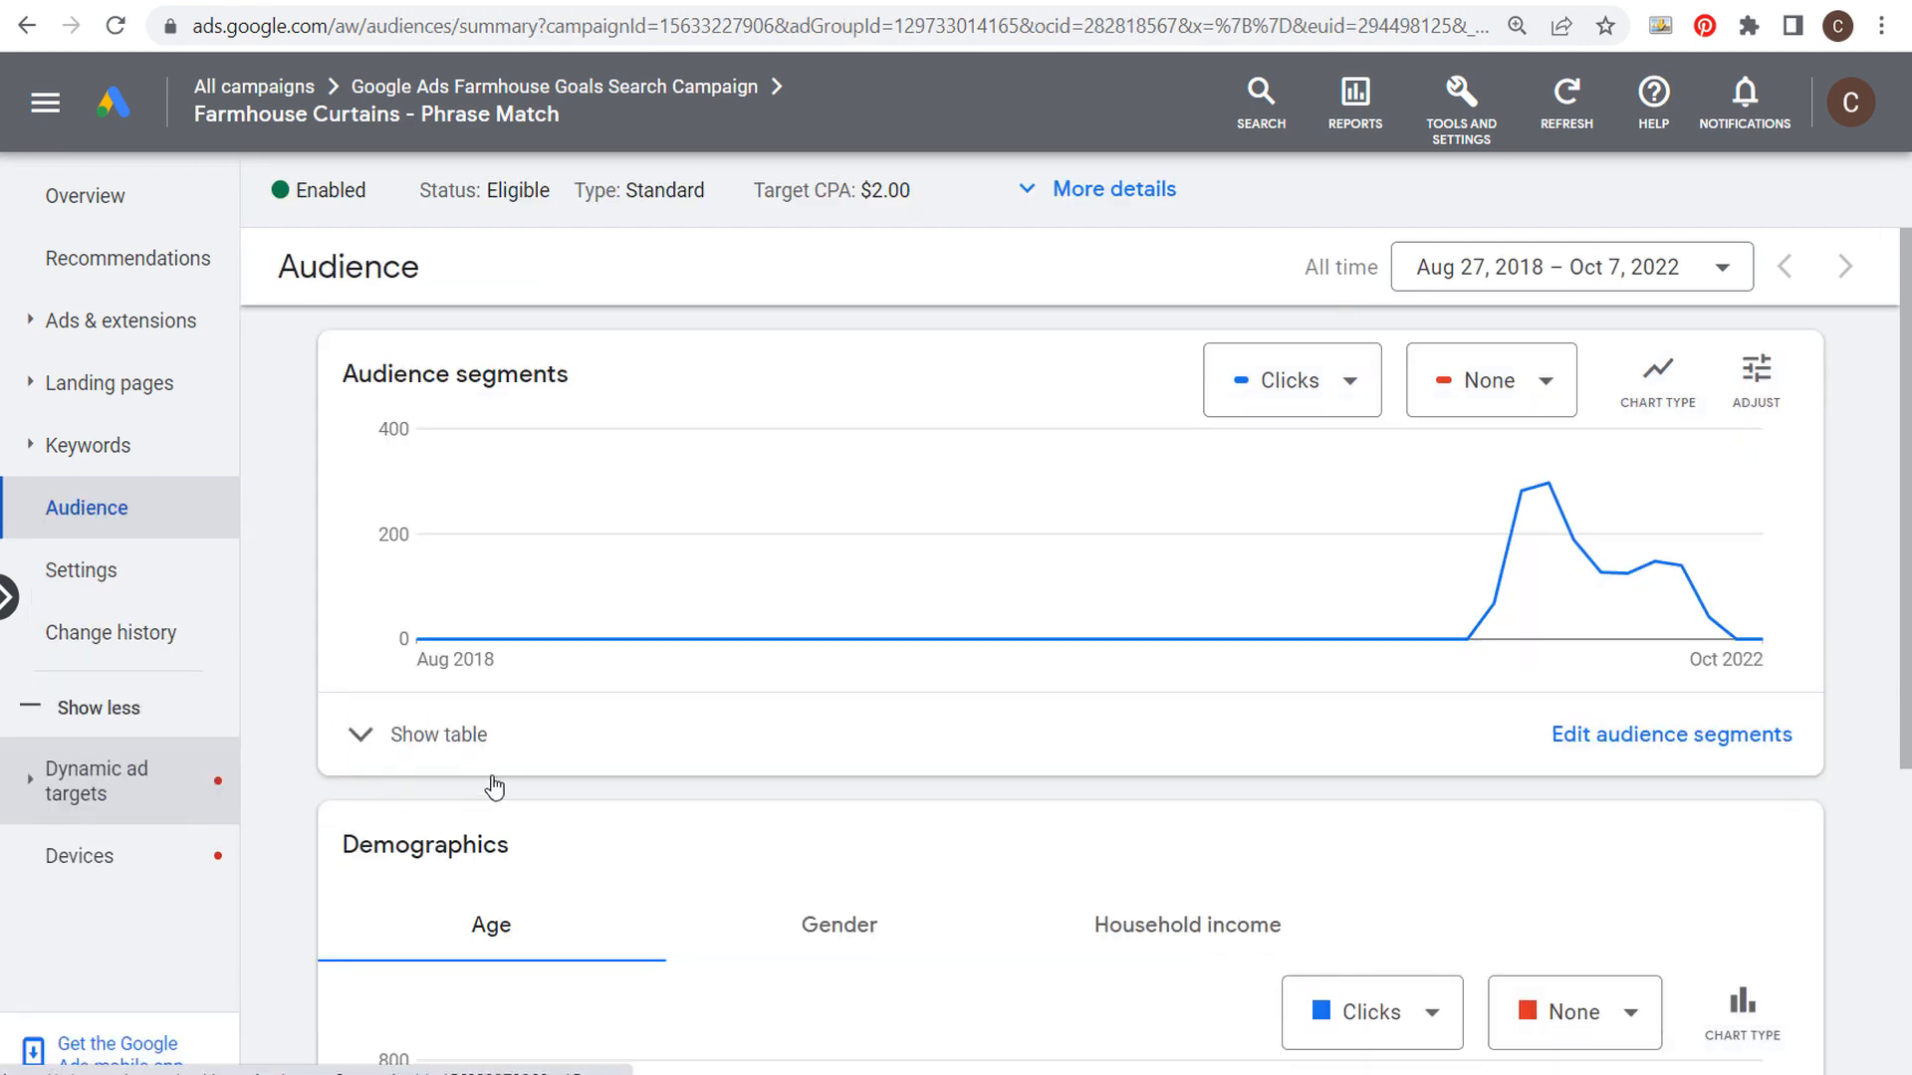
left_click_drag(282, 273, 518, 277)
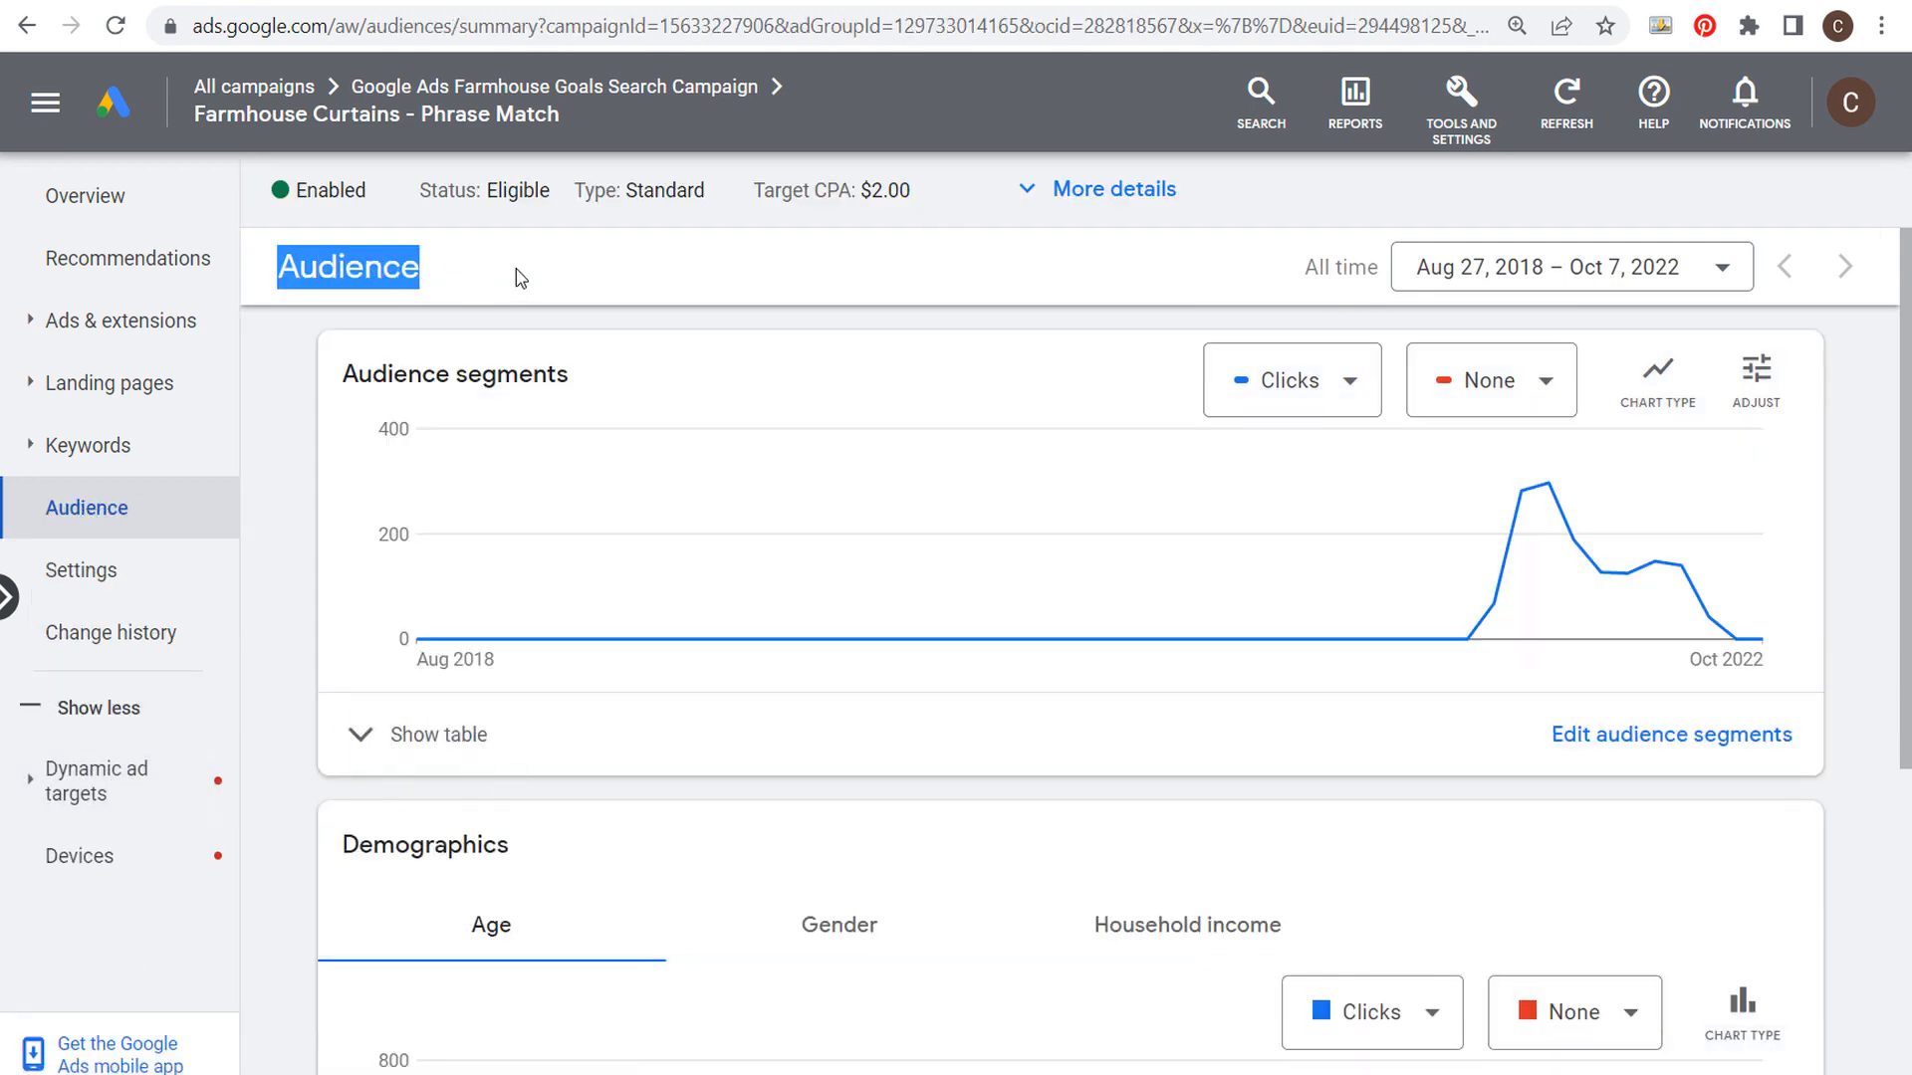
left_click(493, 266)
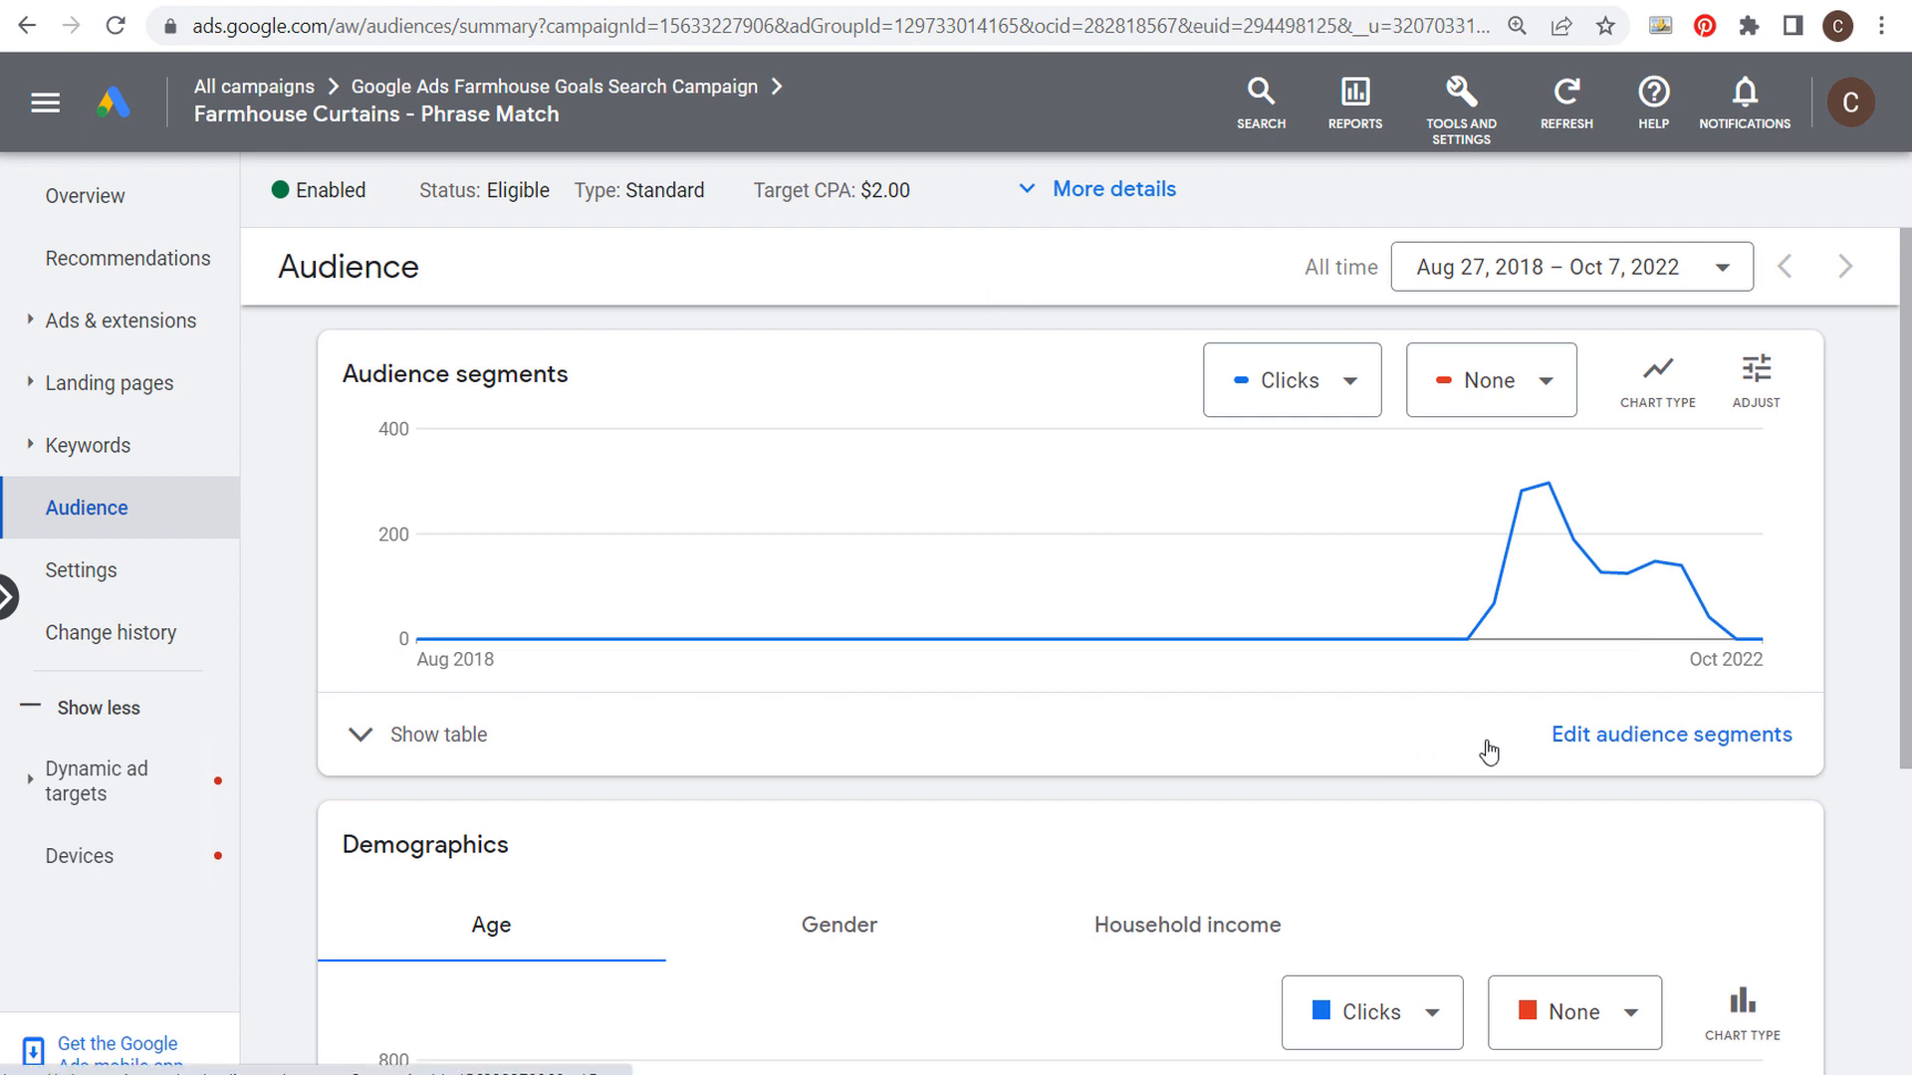
Open the audience segment editor at ad group level for Farmhouse Curtains - Phrase Match, read its notice, and cancel the edit.
left_click(1623, 737)
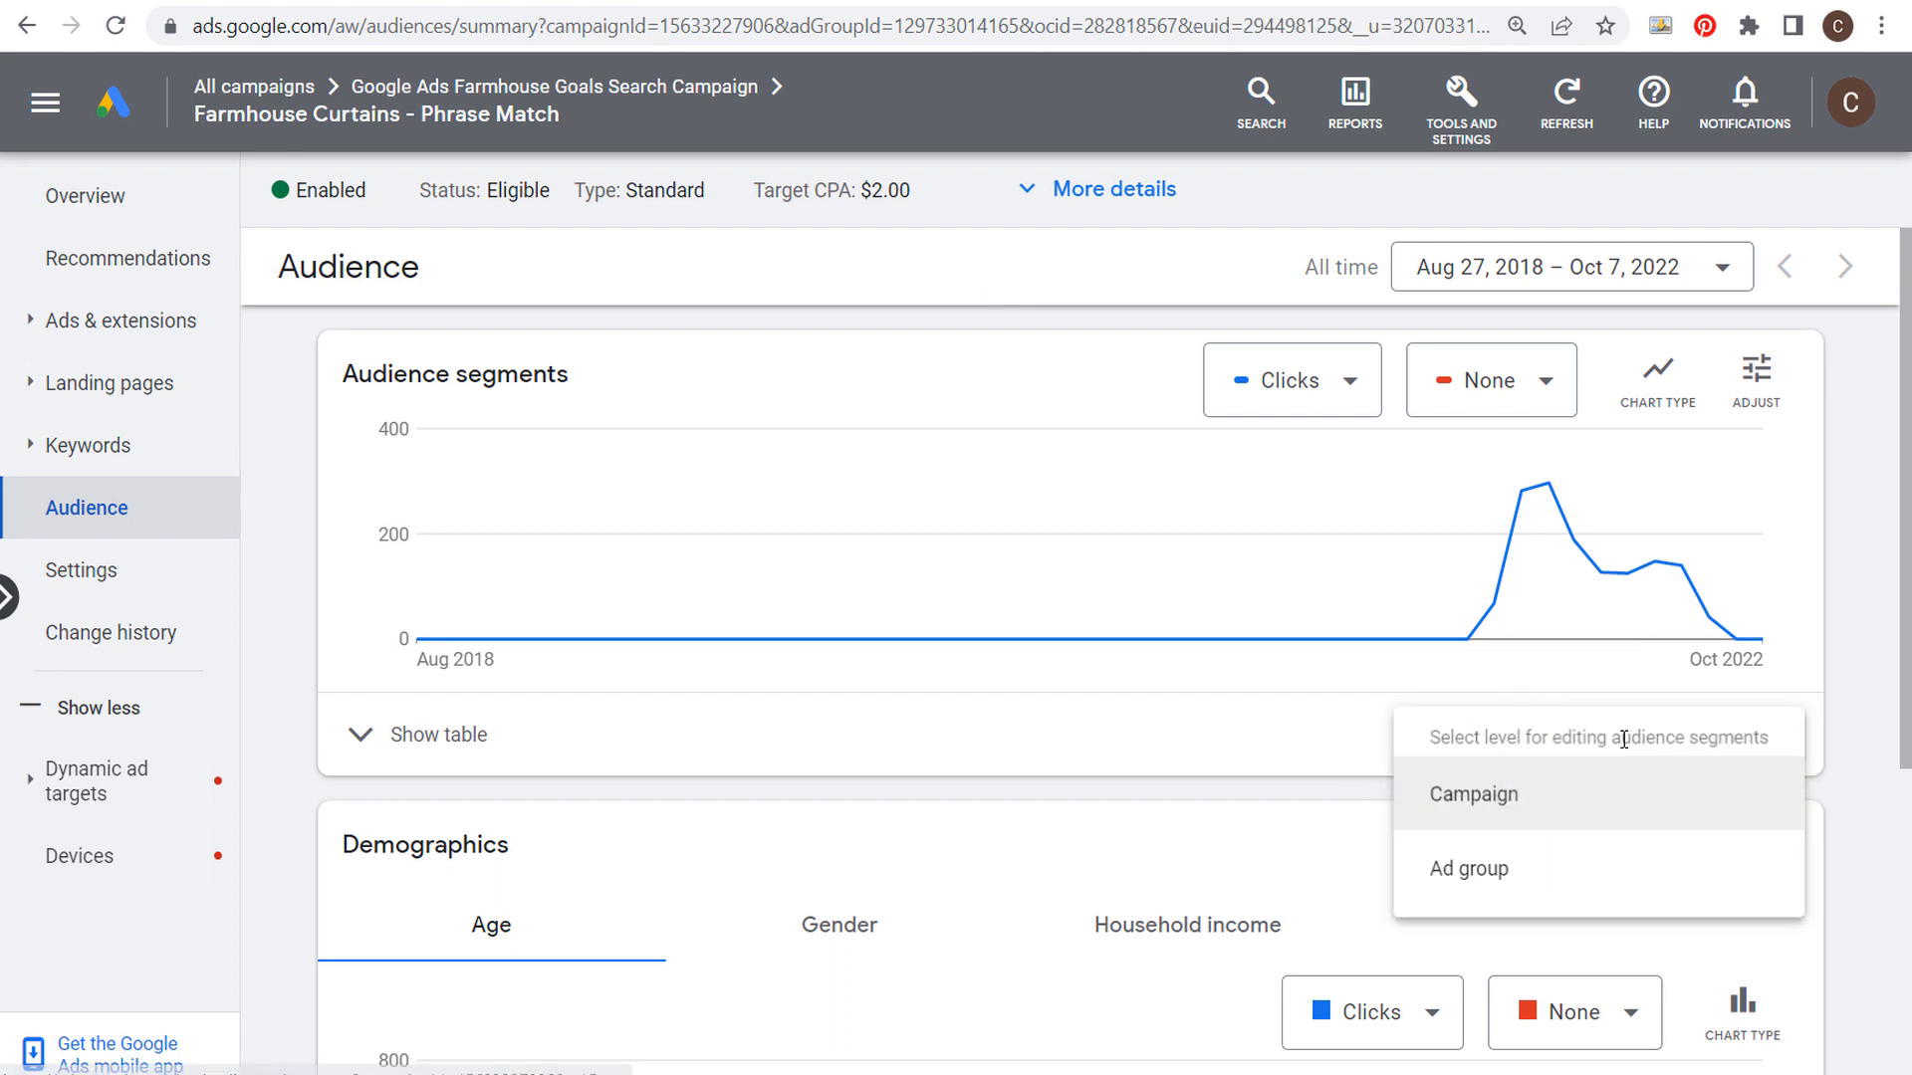
left_click(1499, 867)
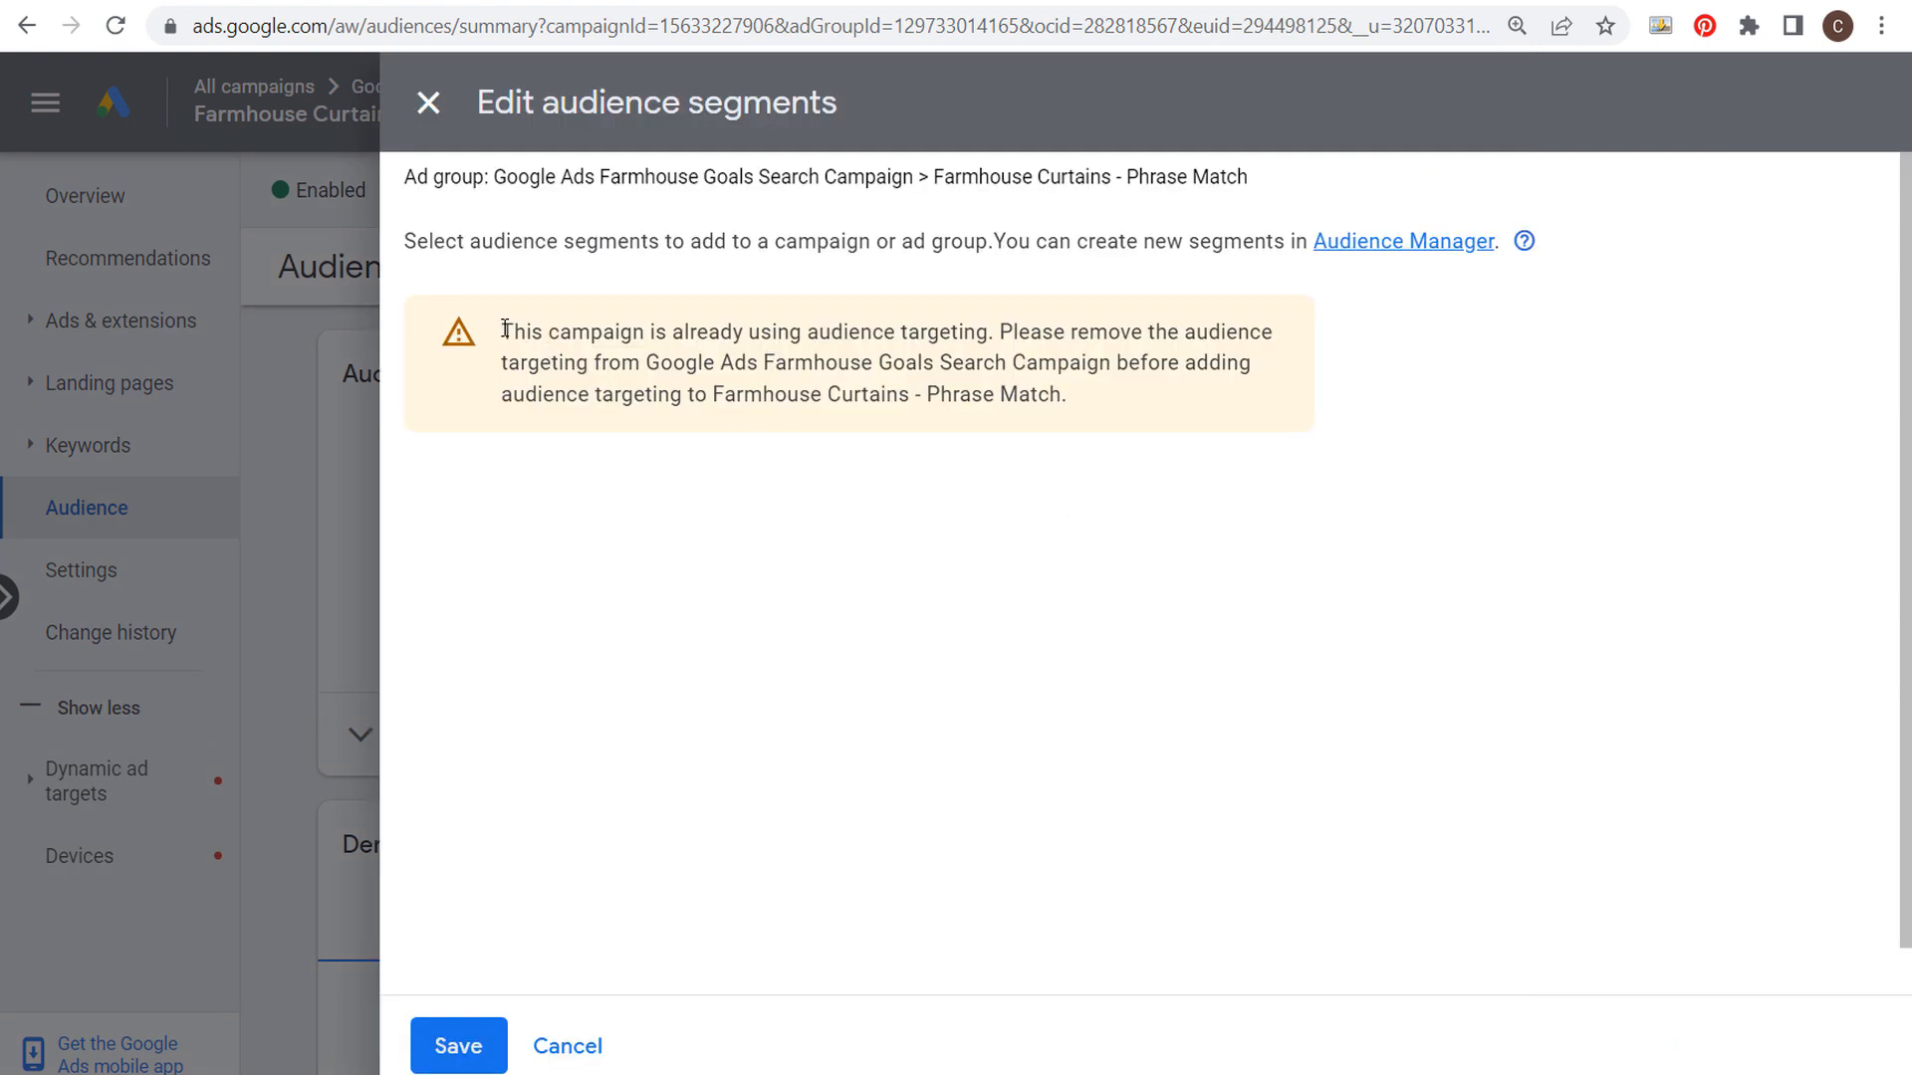
left_click_drag(505, 329, 1189, 330)
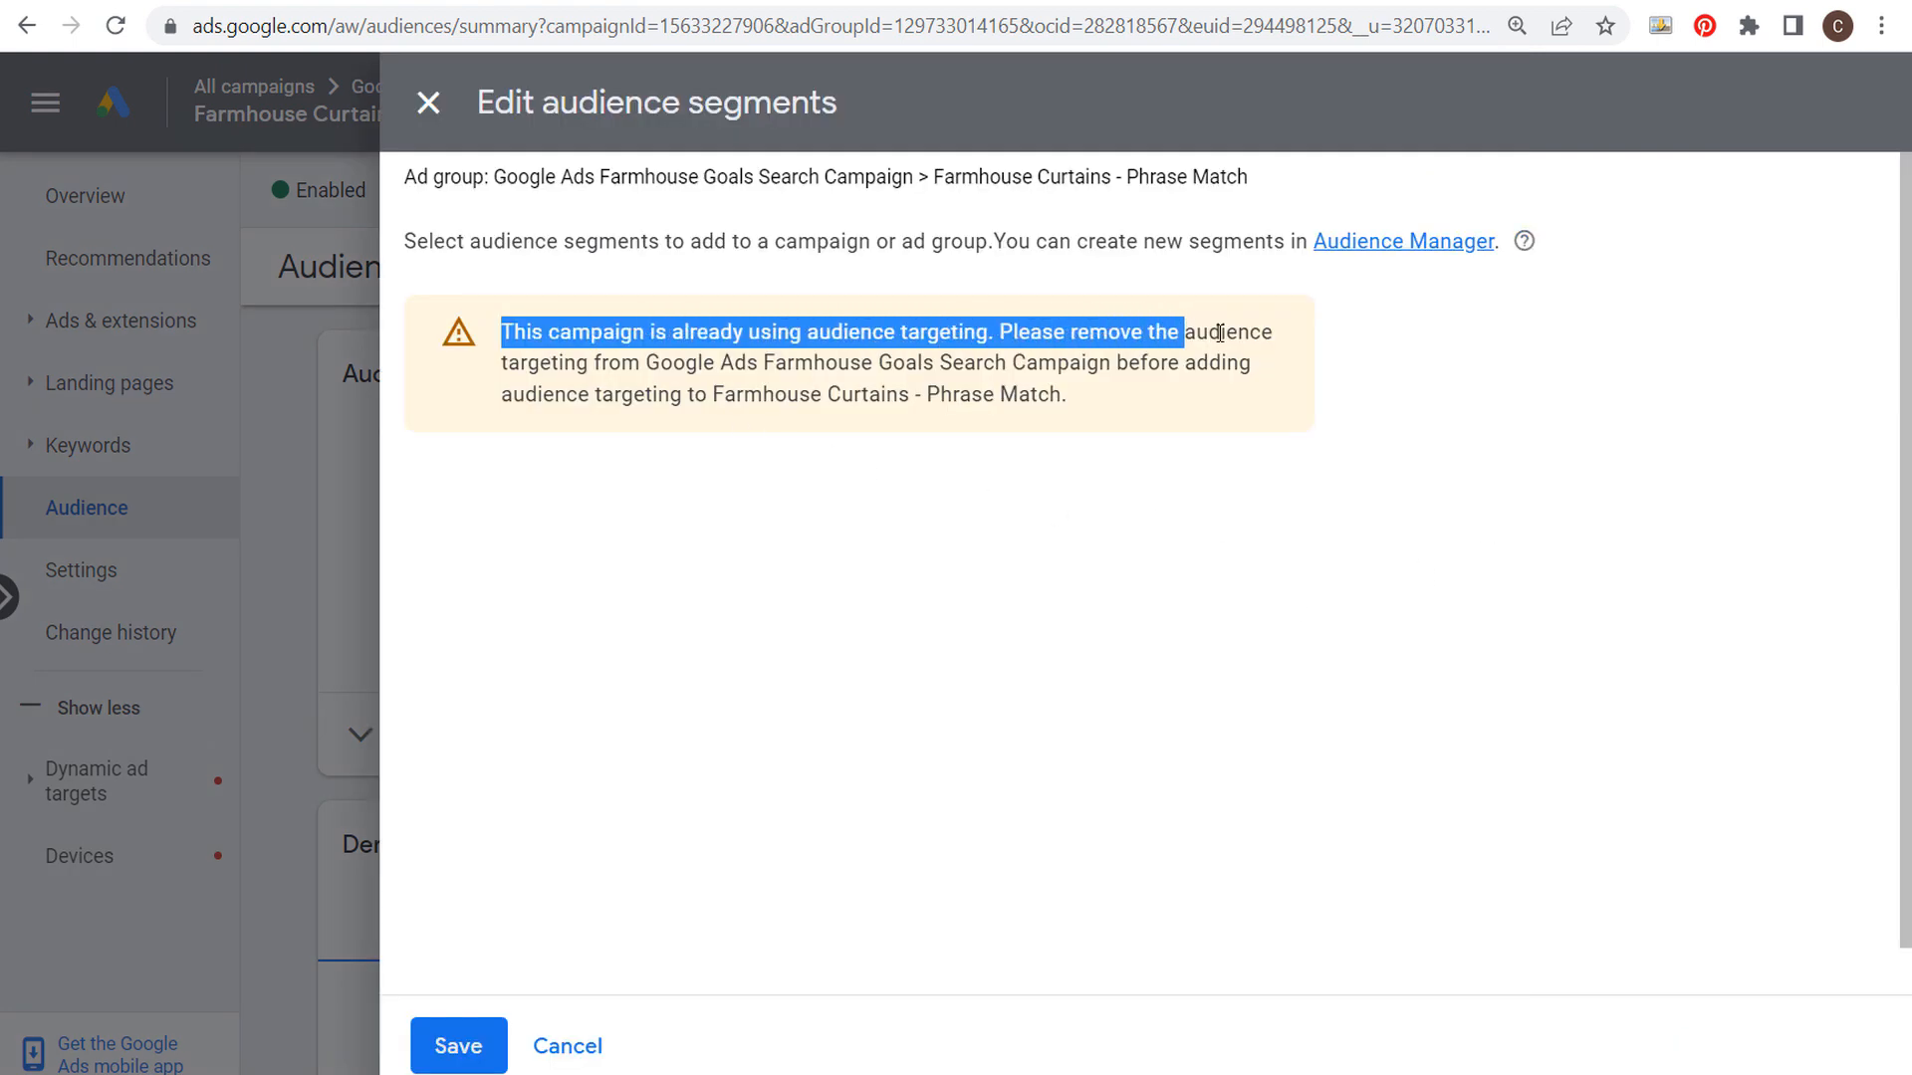
left_click(1162, 334)
left_click_drag(554, 365, 904, 364)
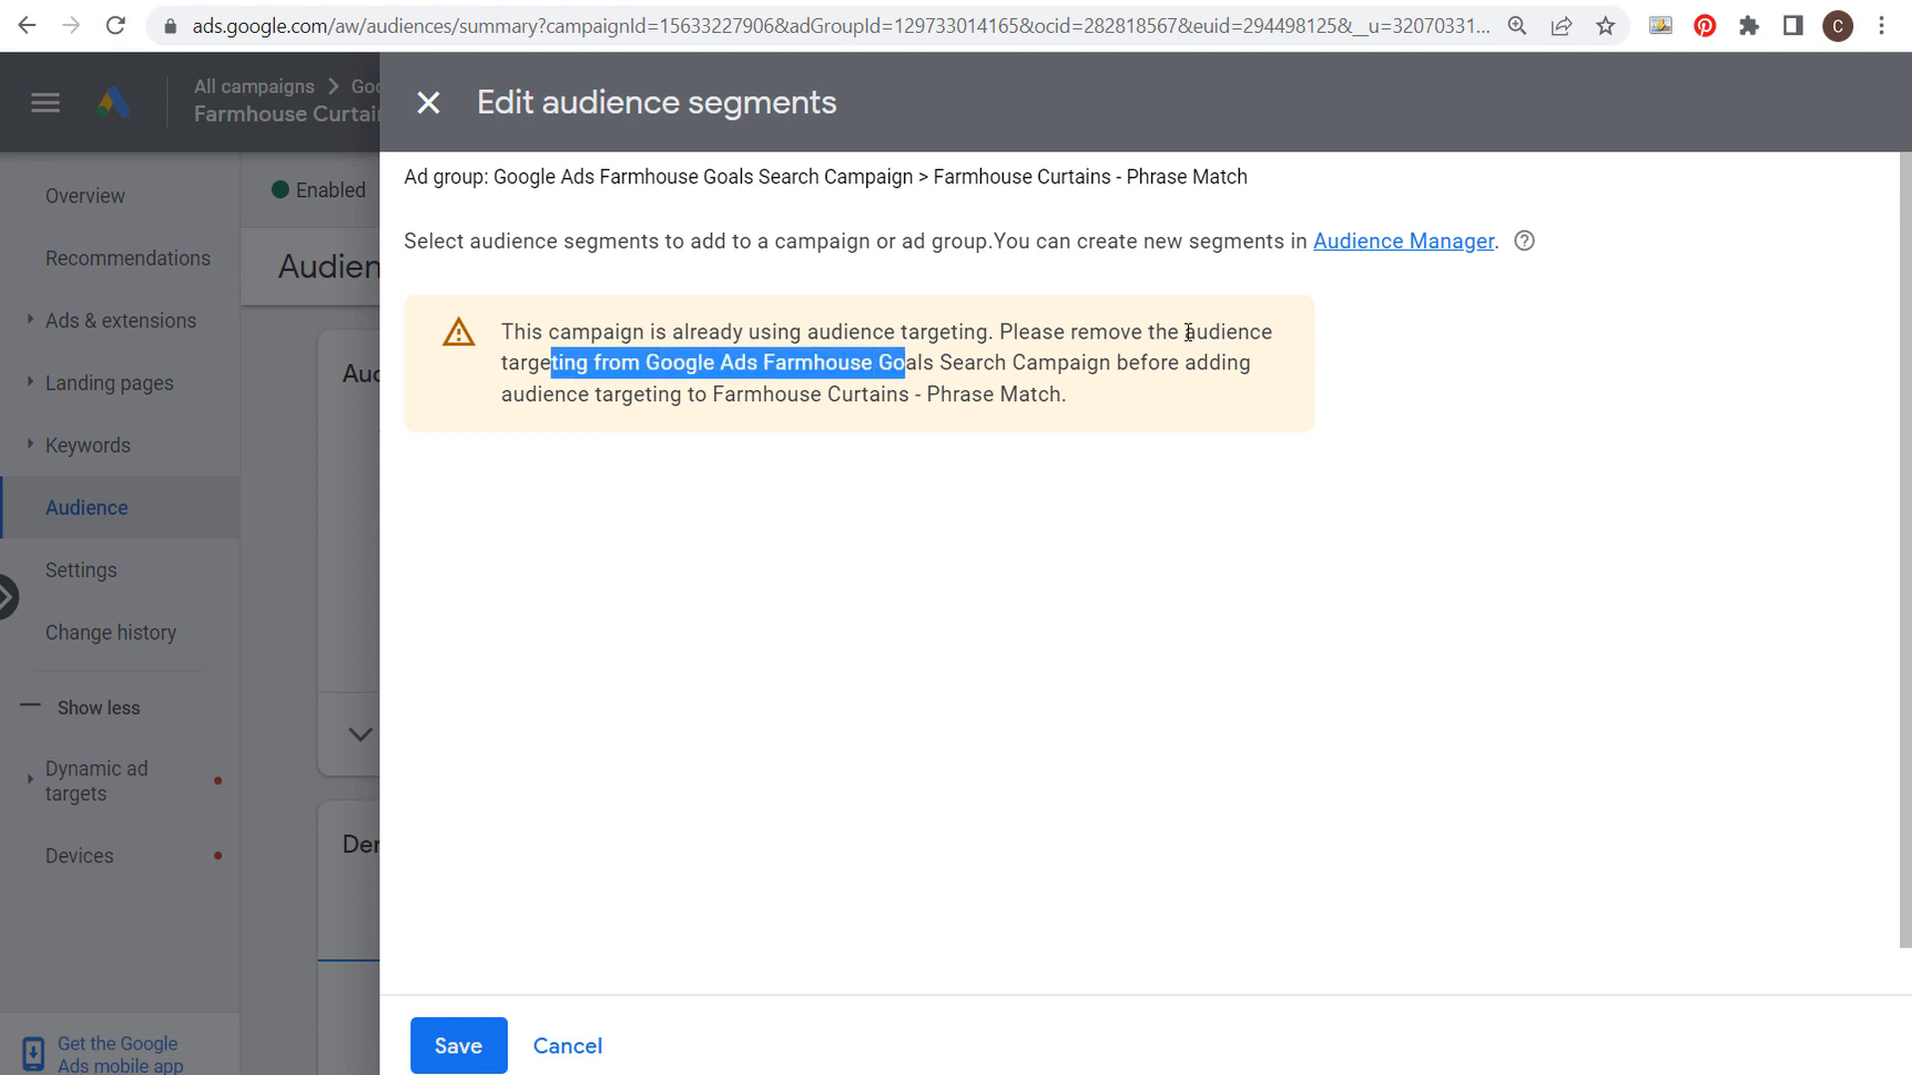
left_click(1149, 363)
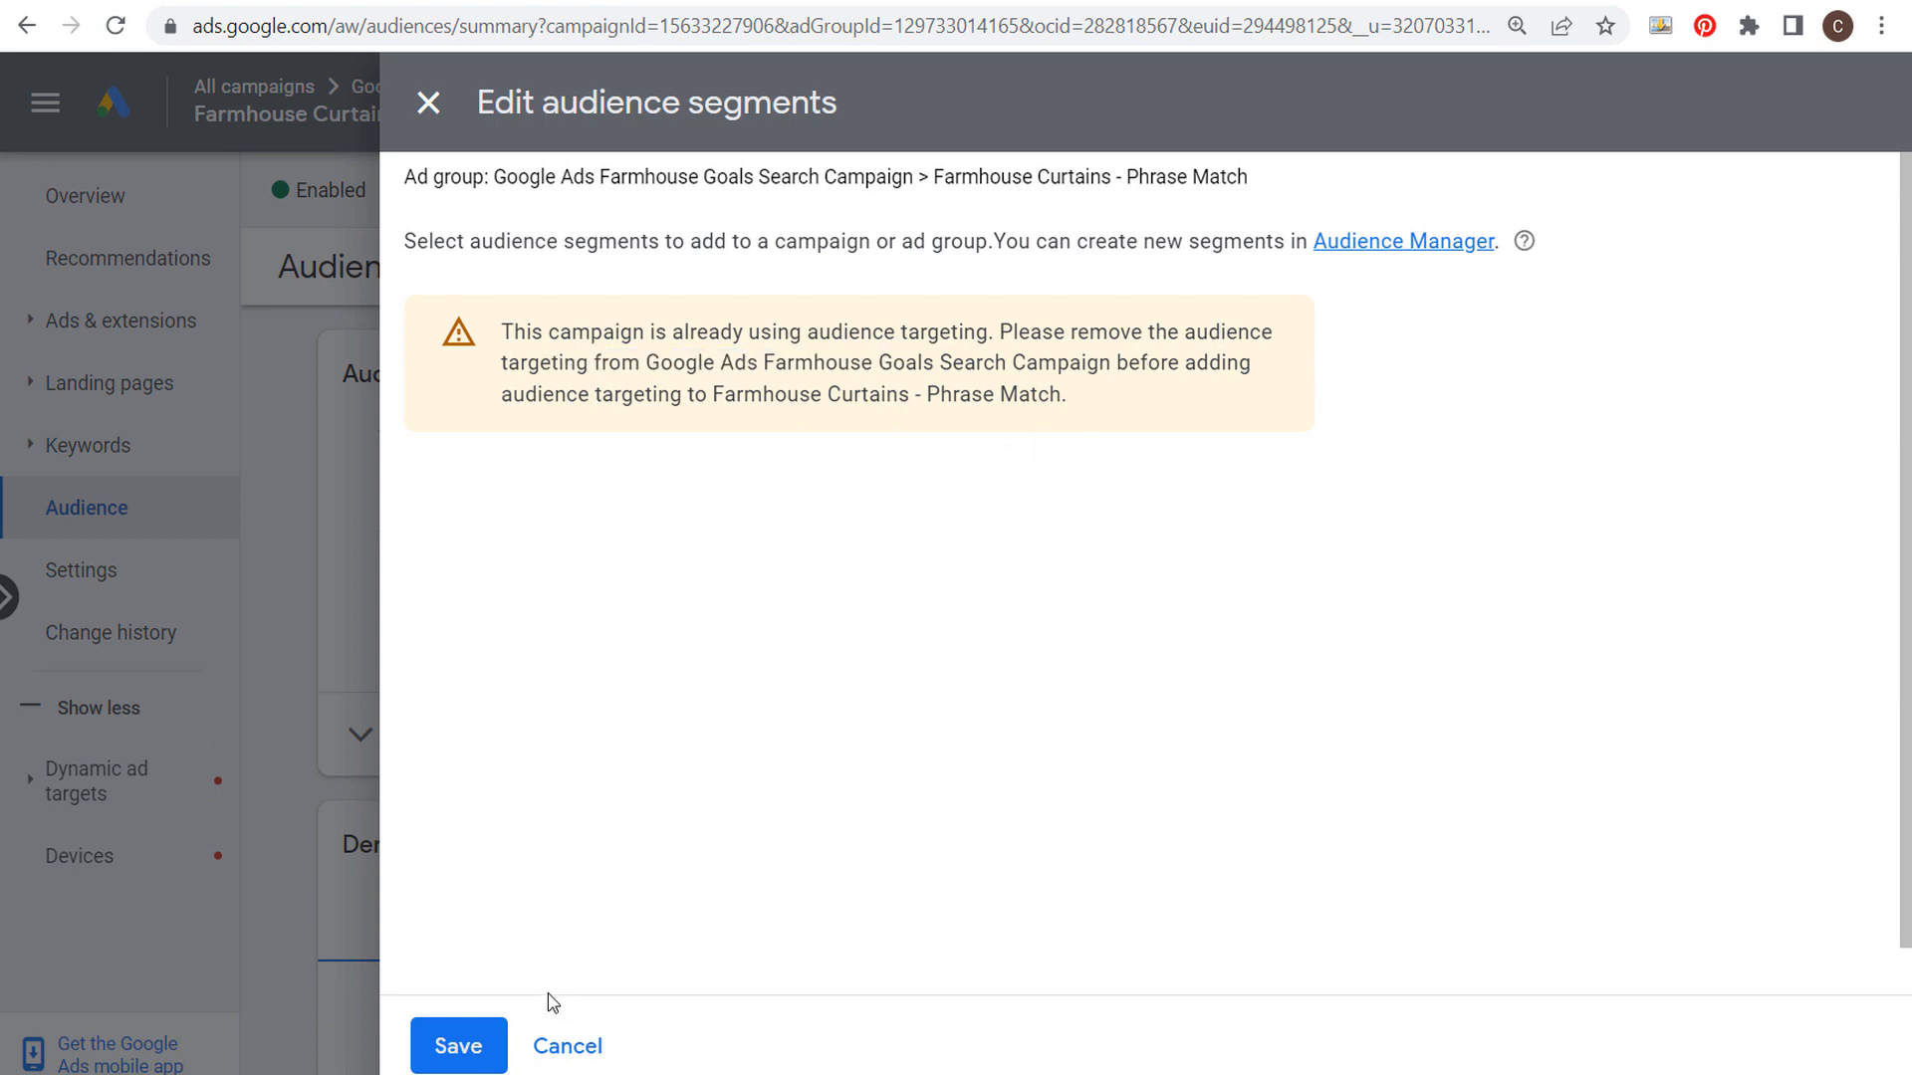
left_click(562, 1047)
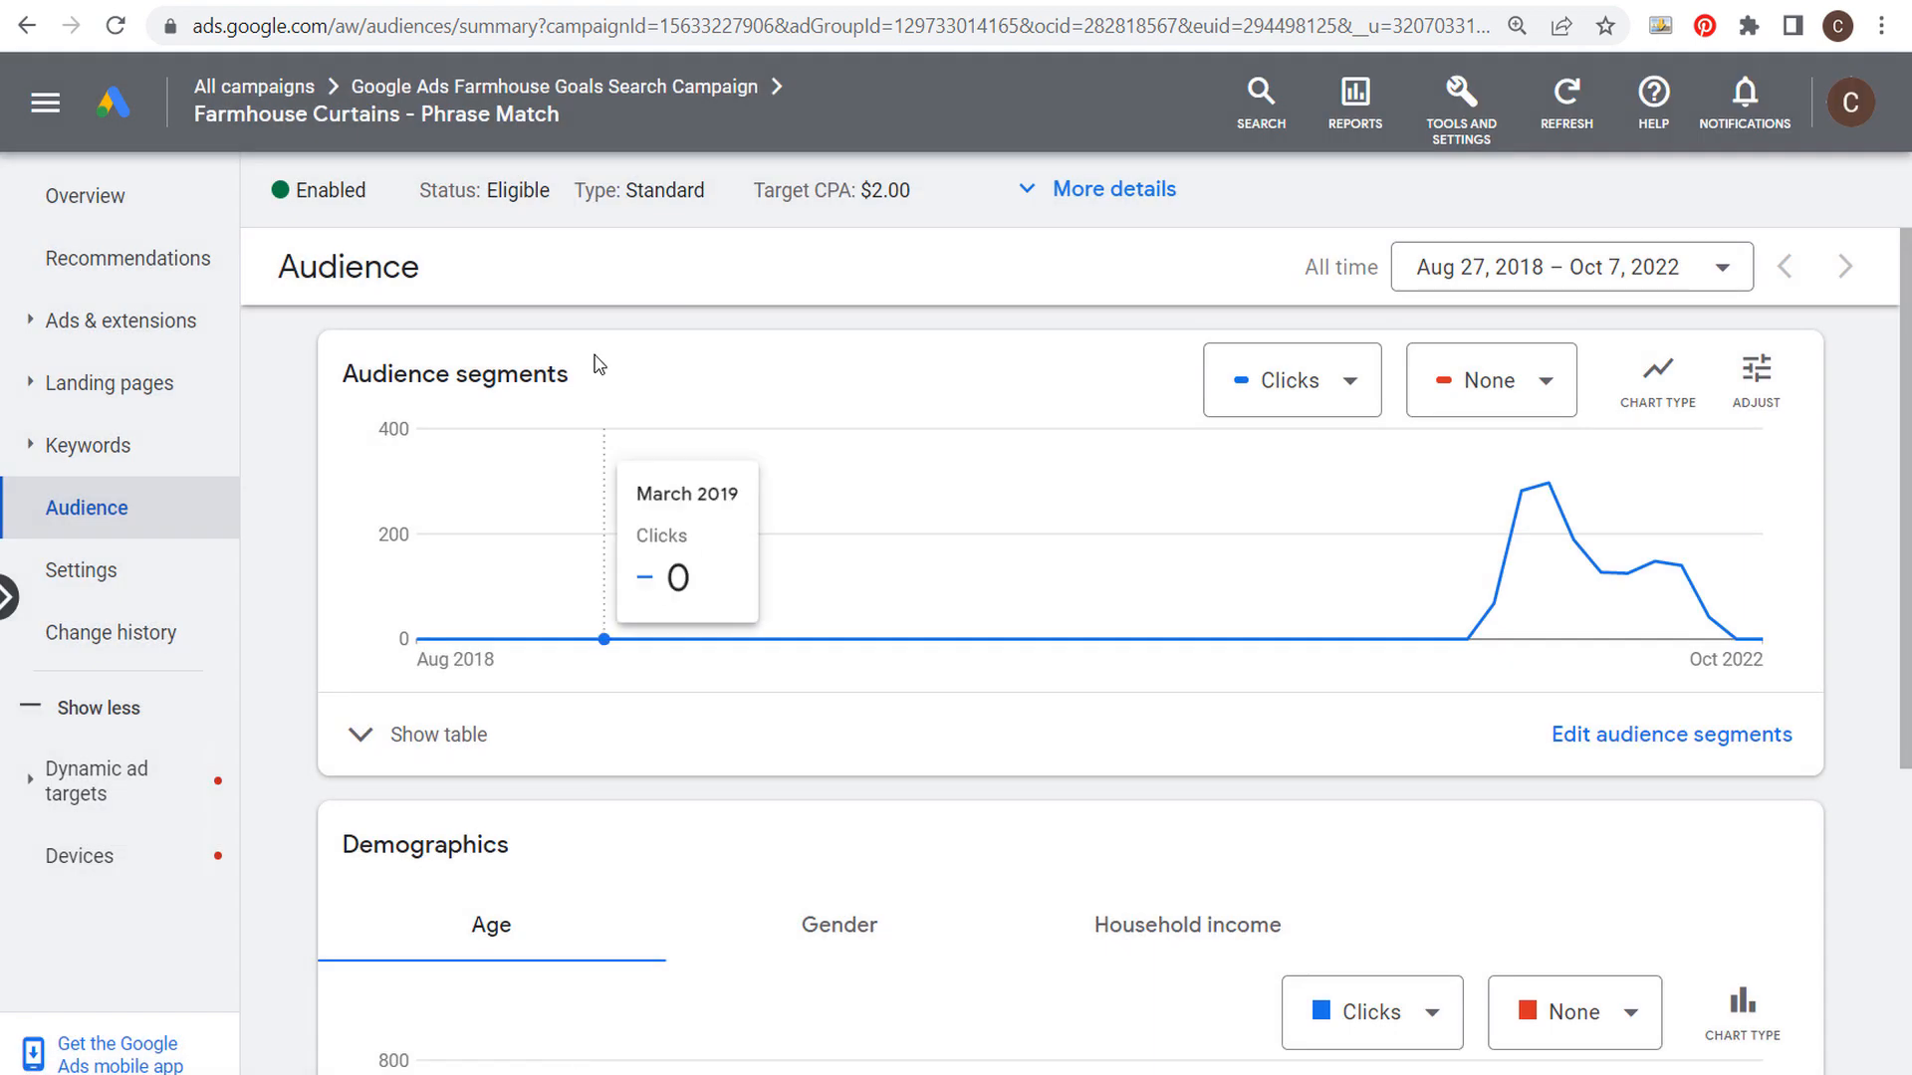
Open the audience segment table of Google Ads Farmhouse Goals Search Campaign and permanently remove all six campaign-level segments.
left_click(576, 88)
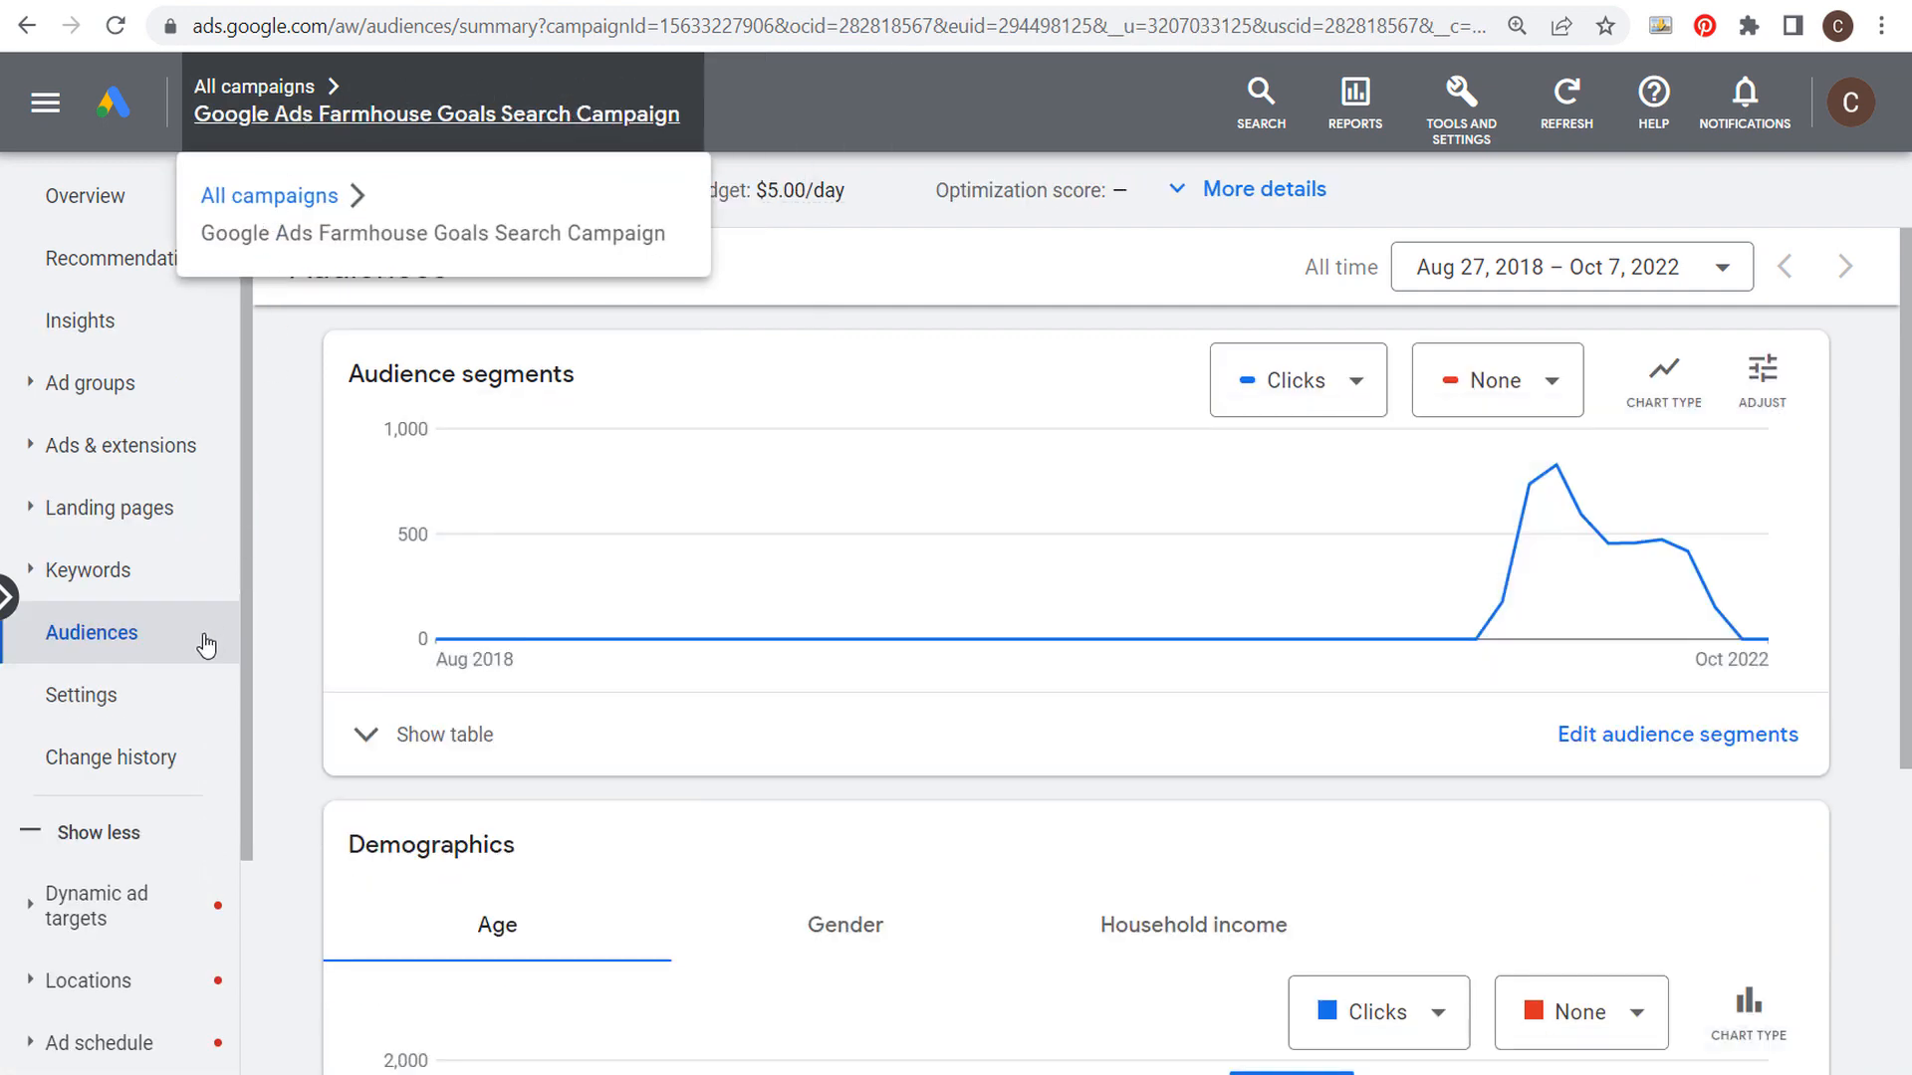
left_click(402, 737)
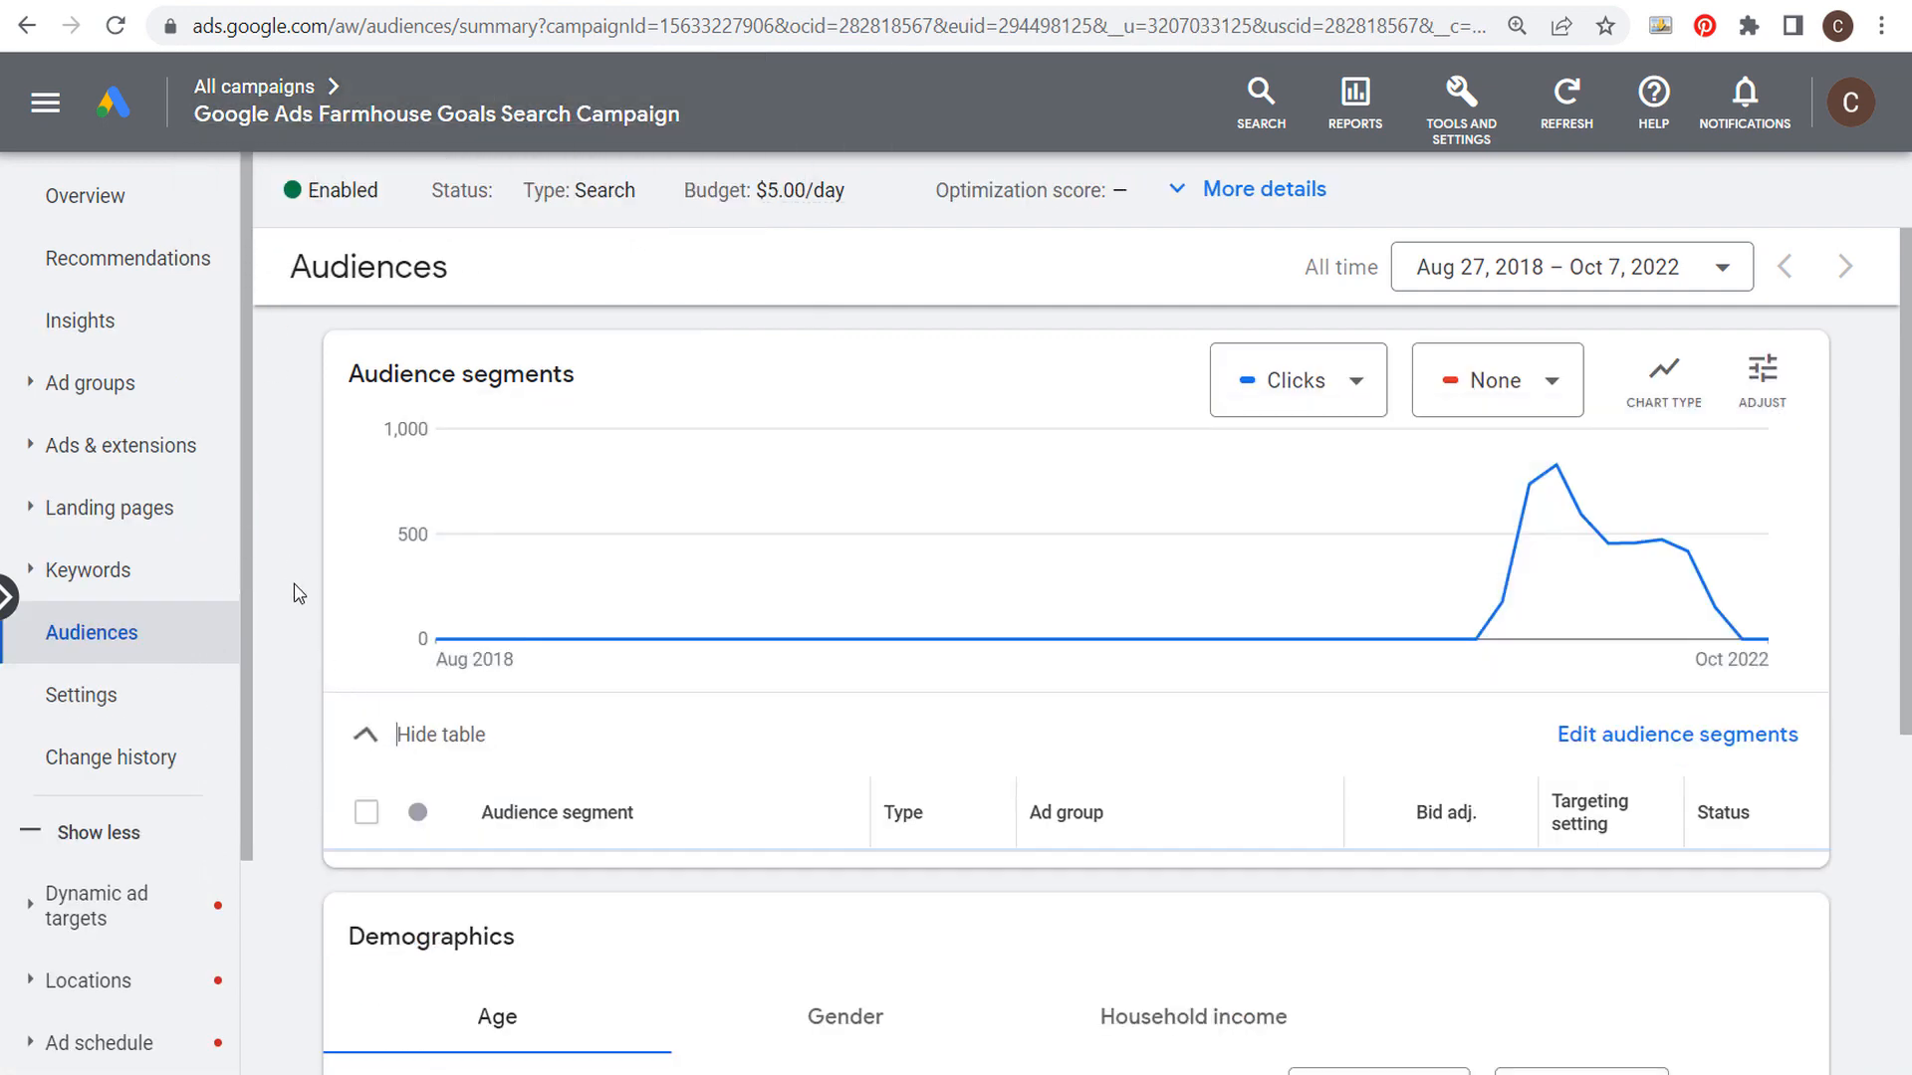
scroll(269, 674, "down", 4)
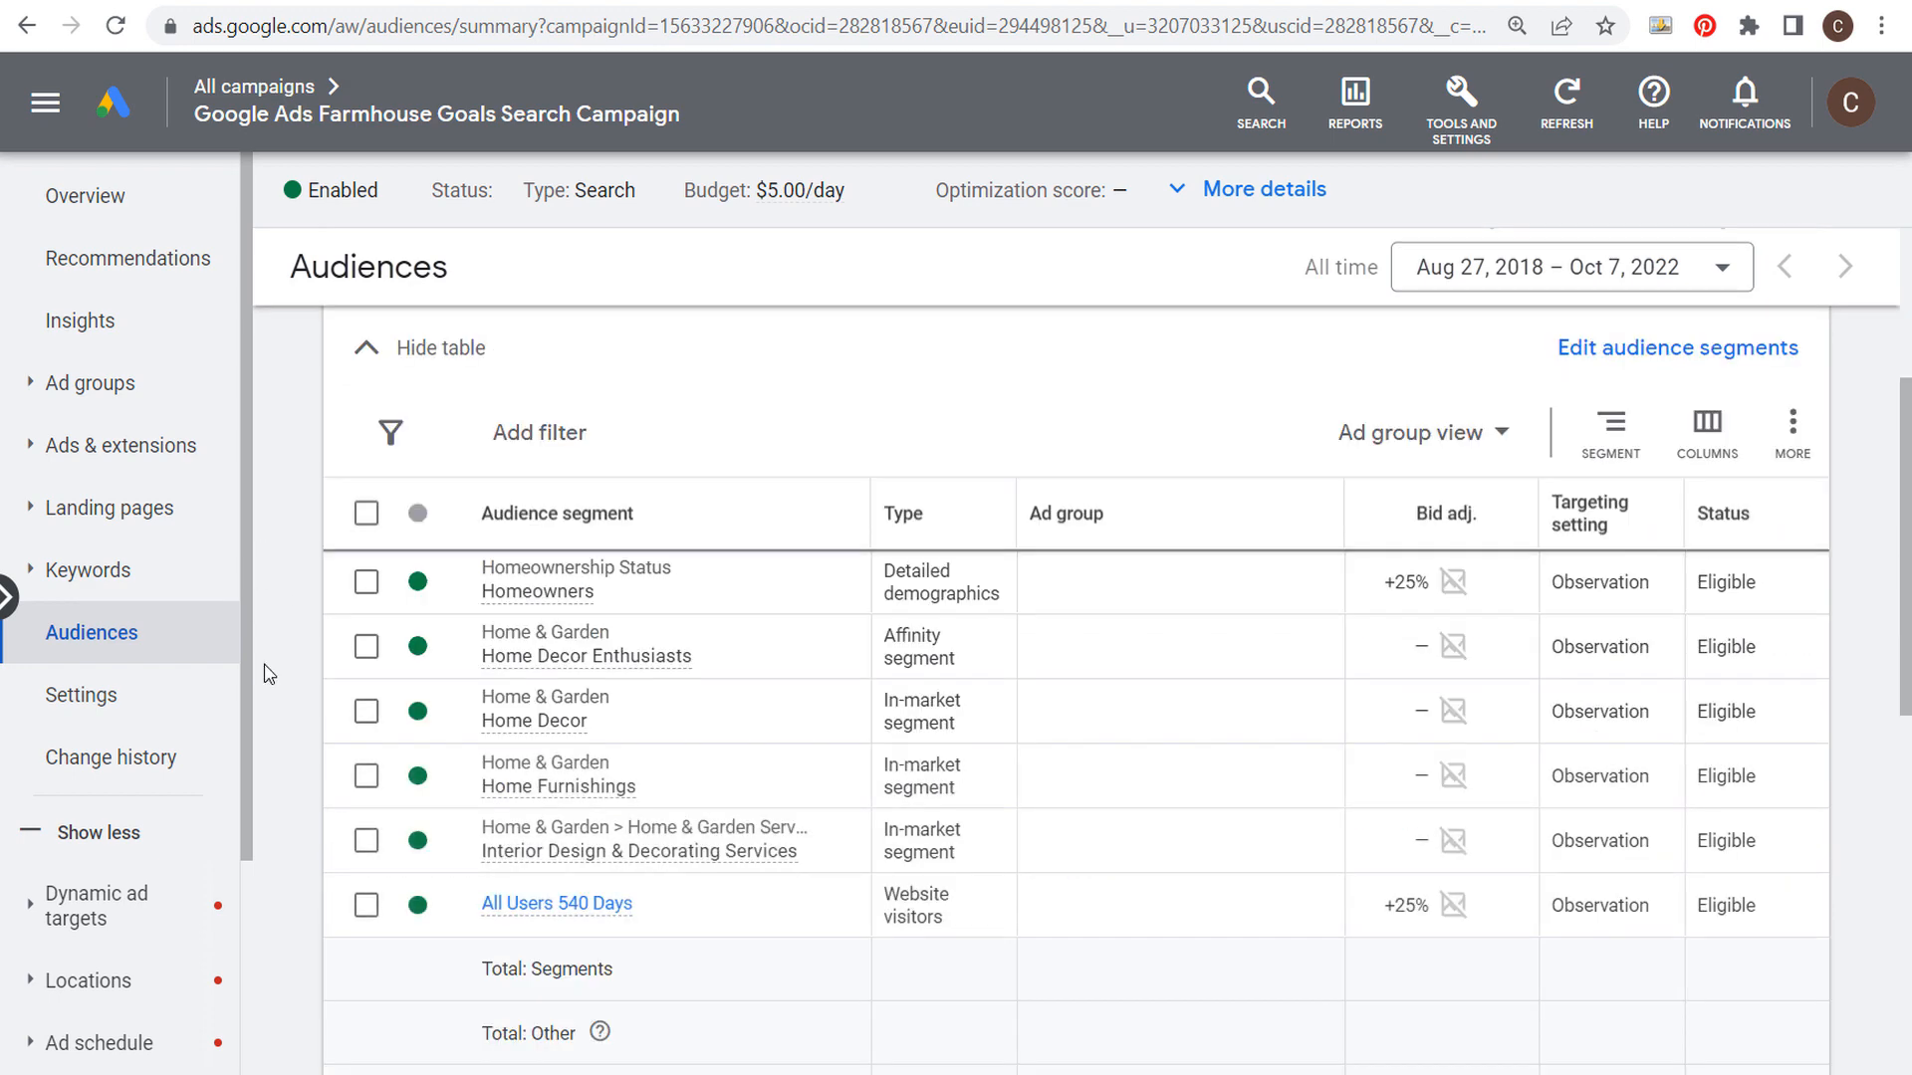
left_click(366, 512)
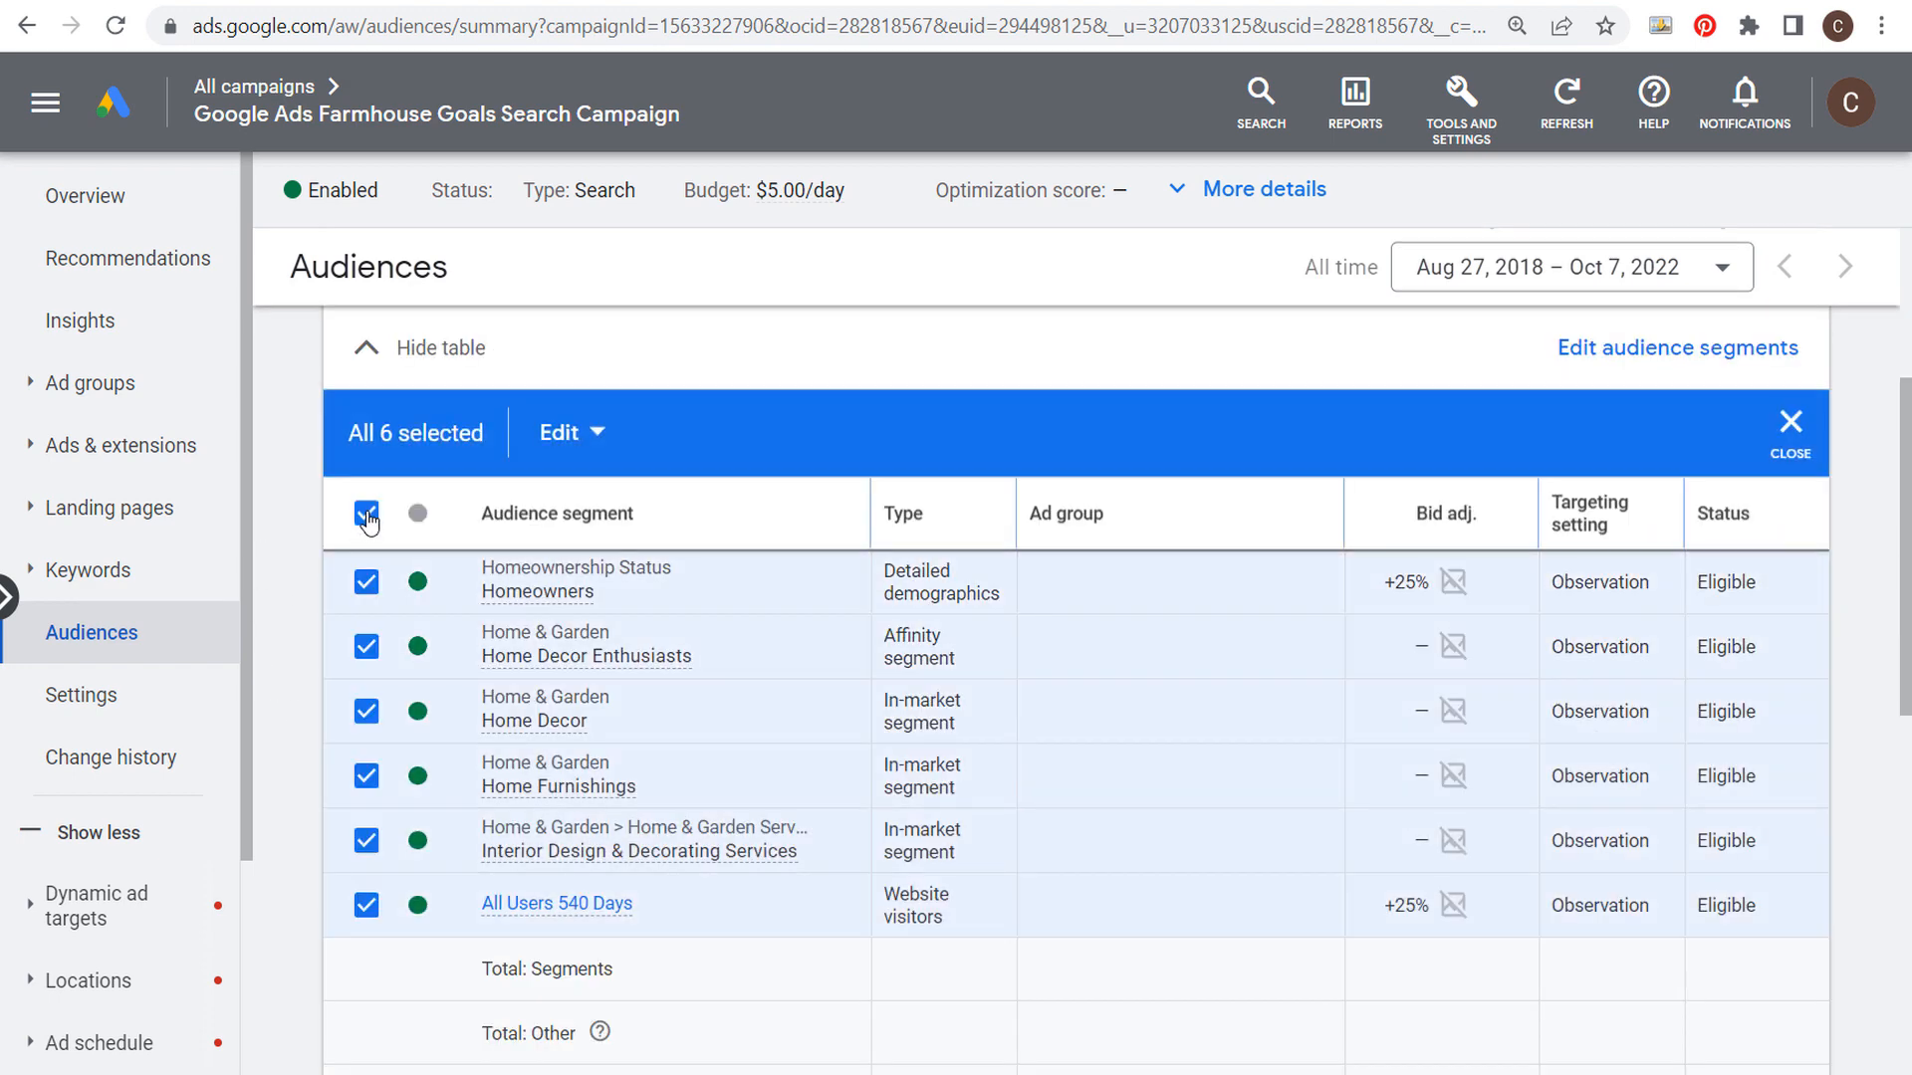
left_click(546, 434)
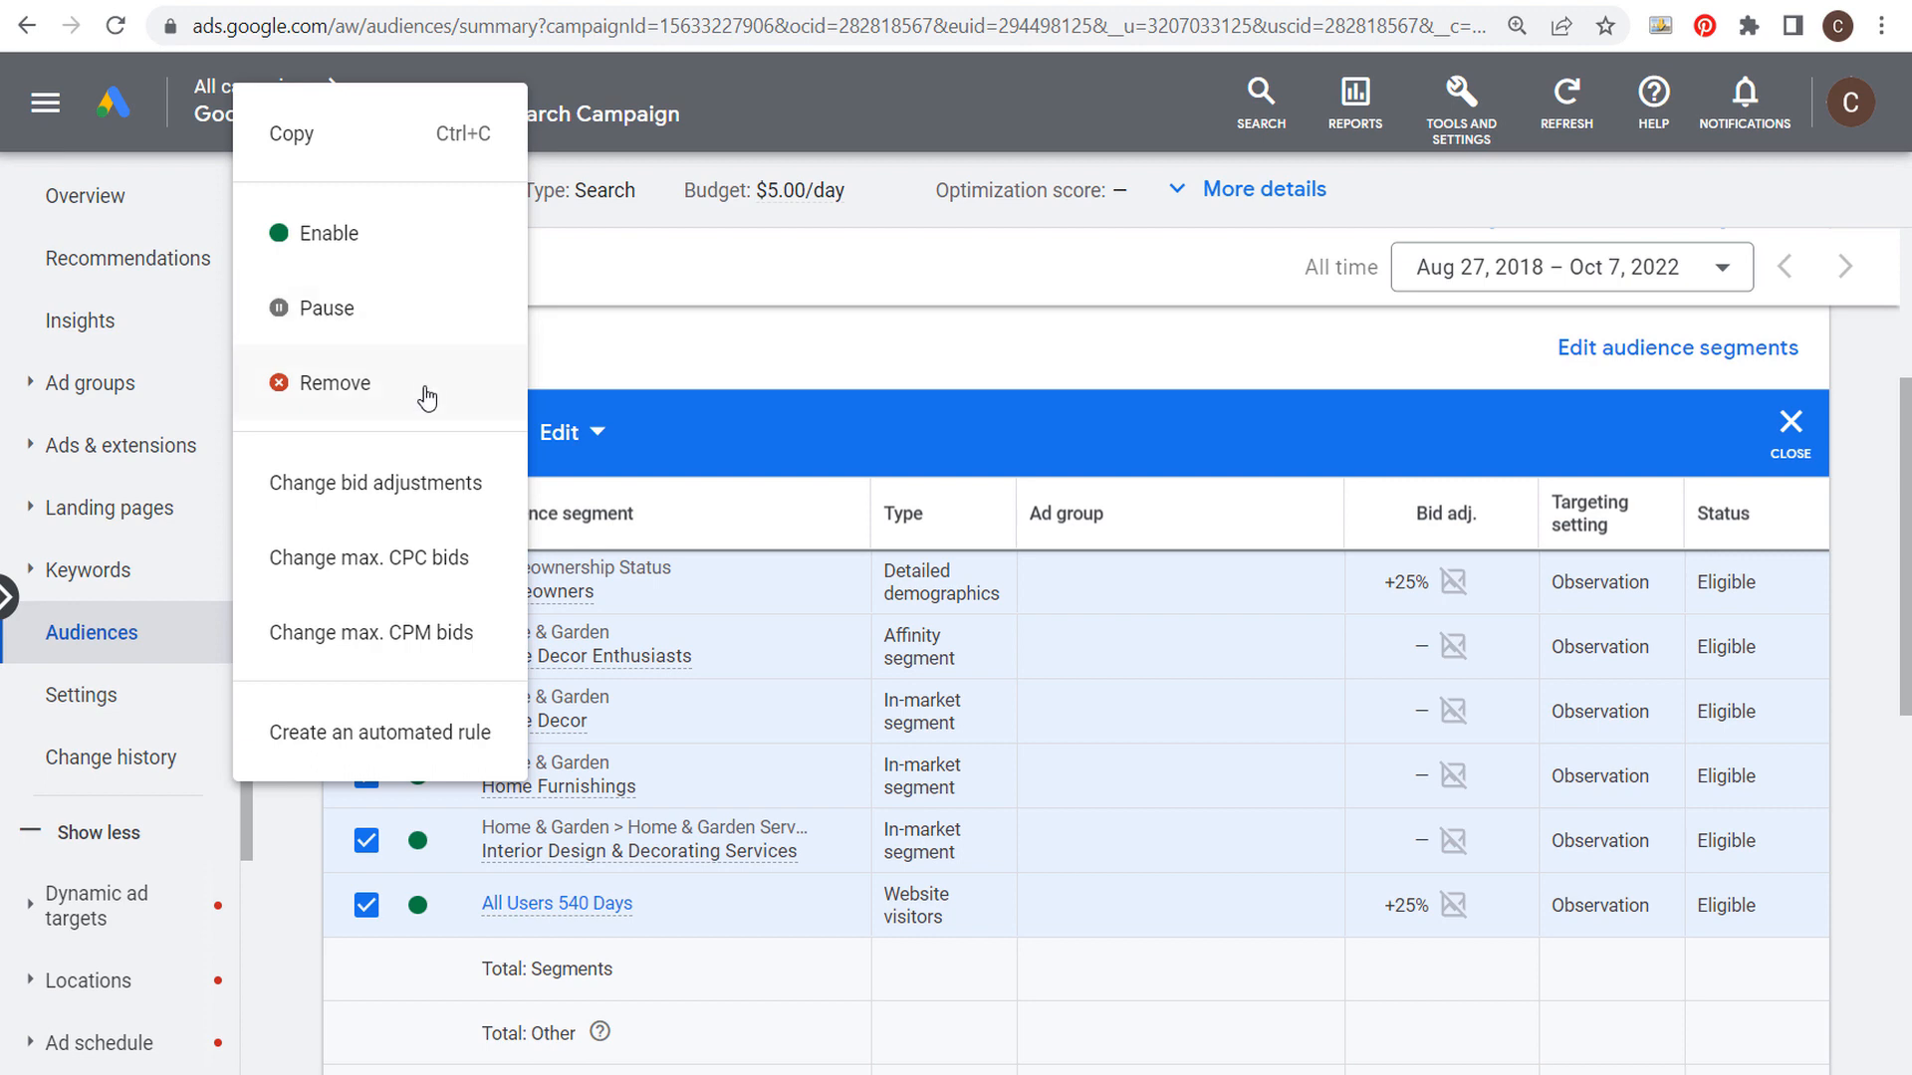
left_click(321, 387)
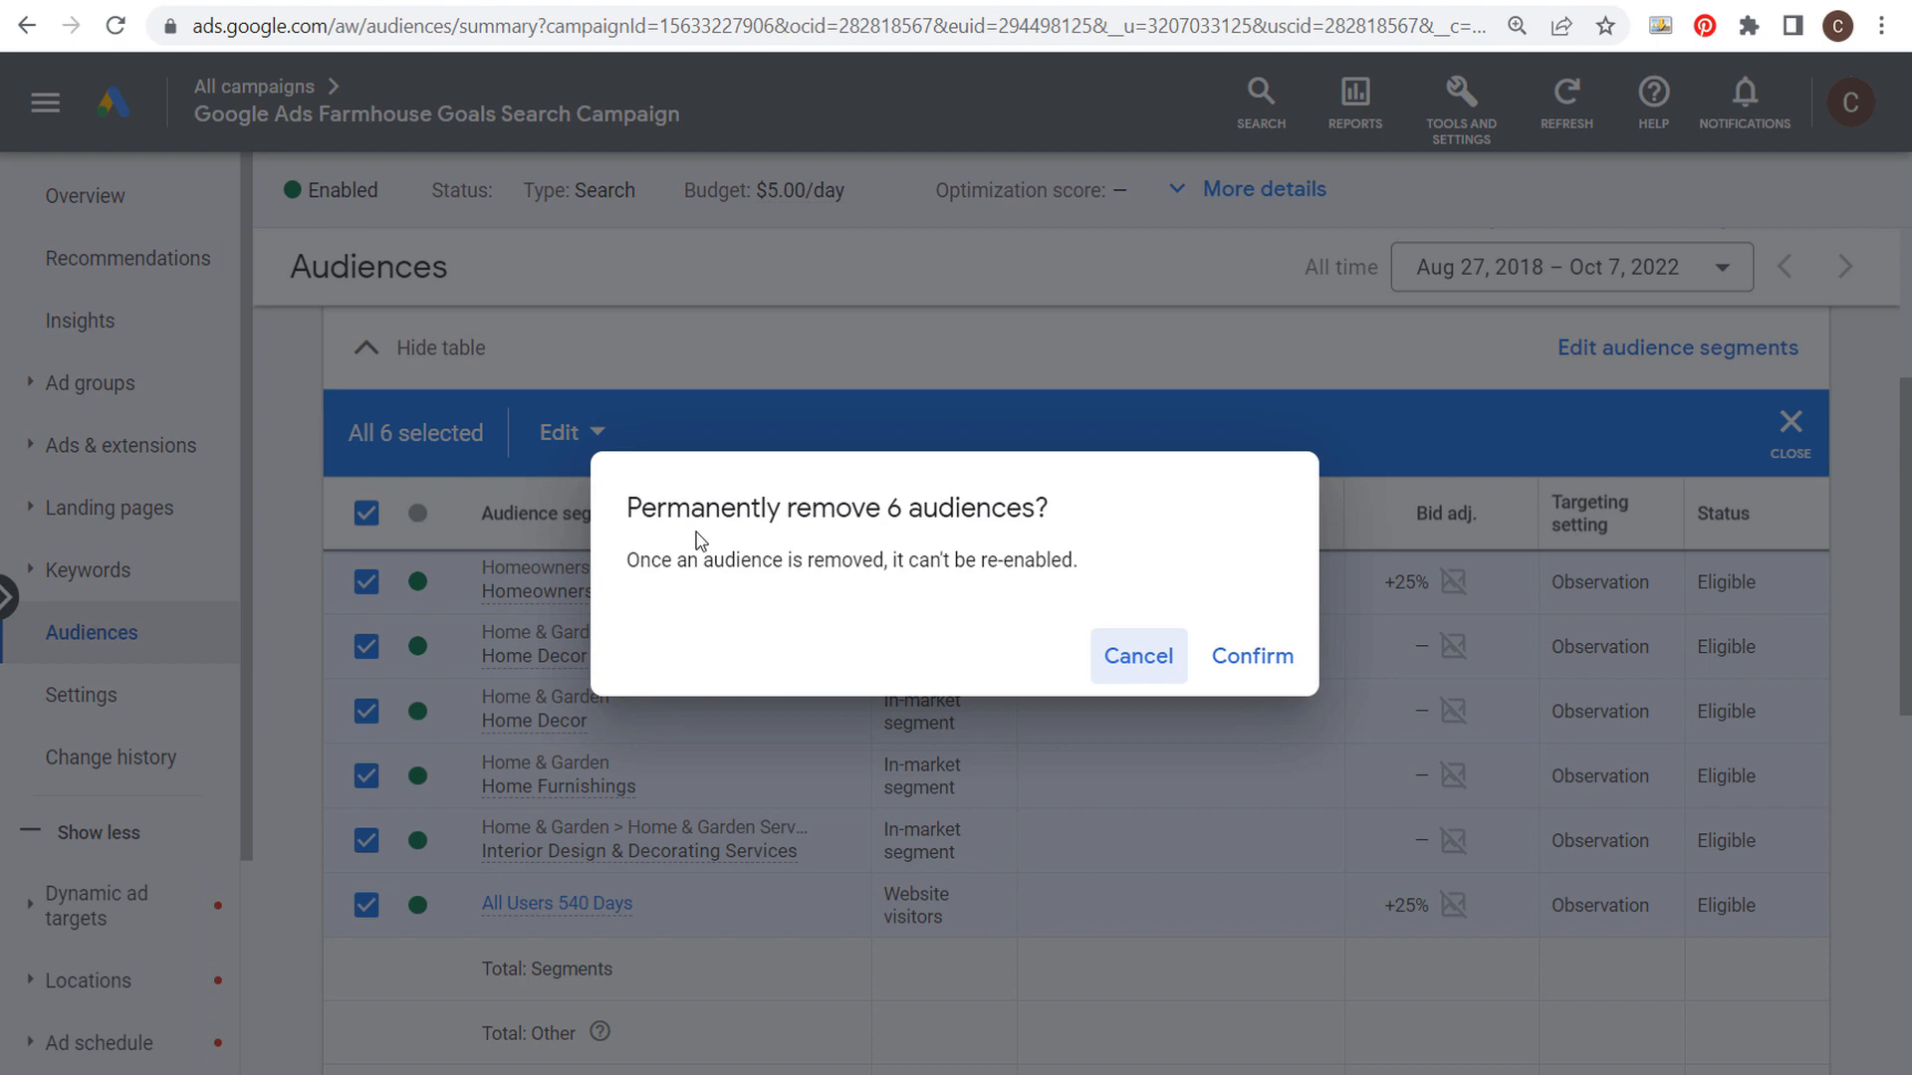
left_click(1245, 662)
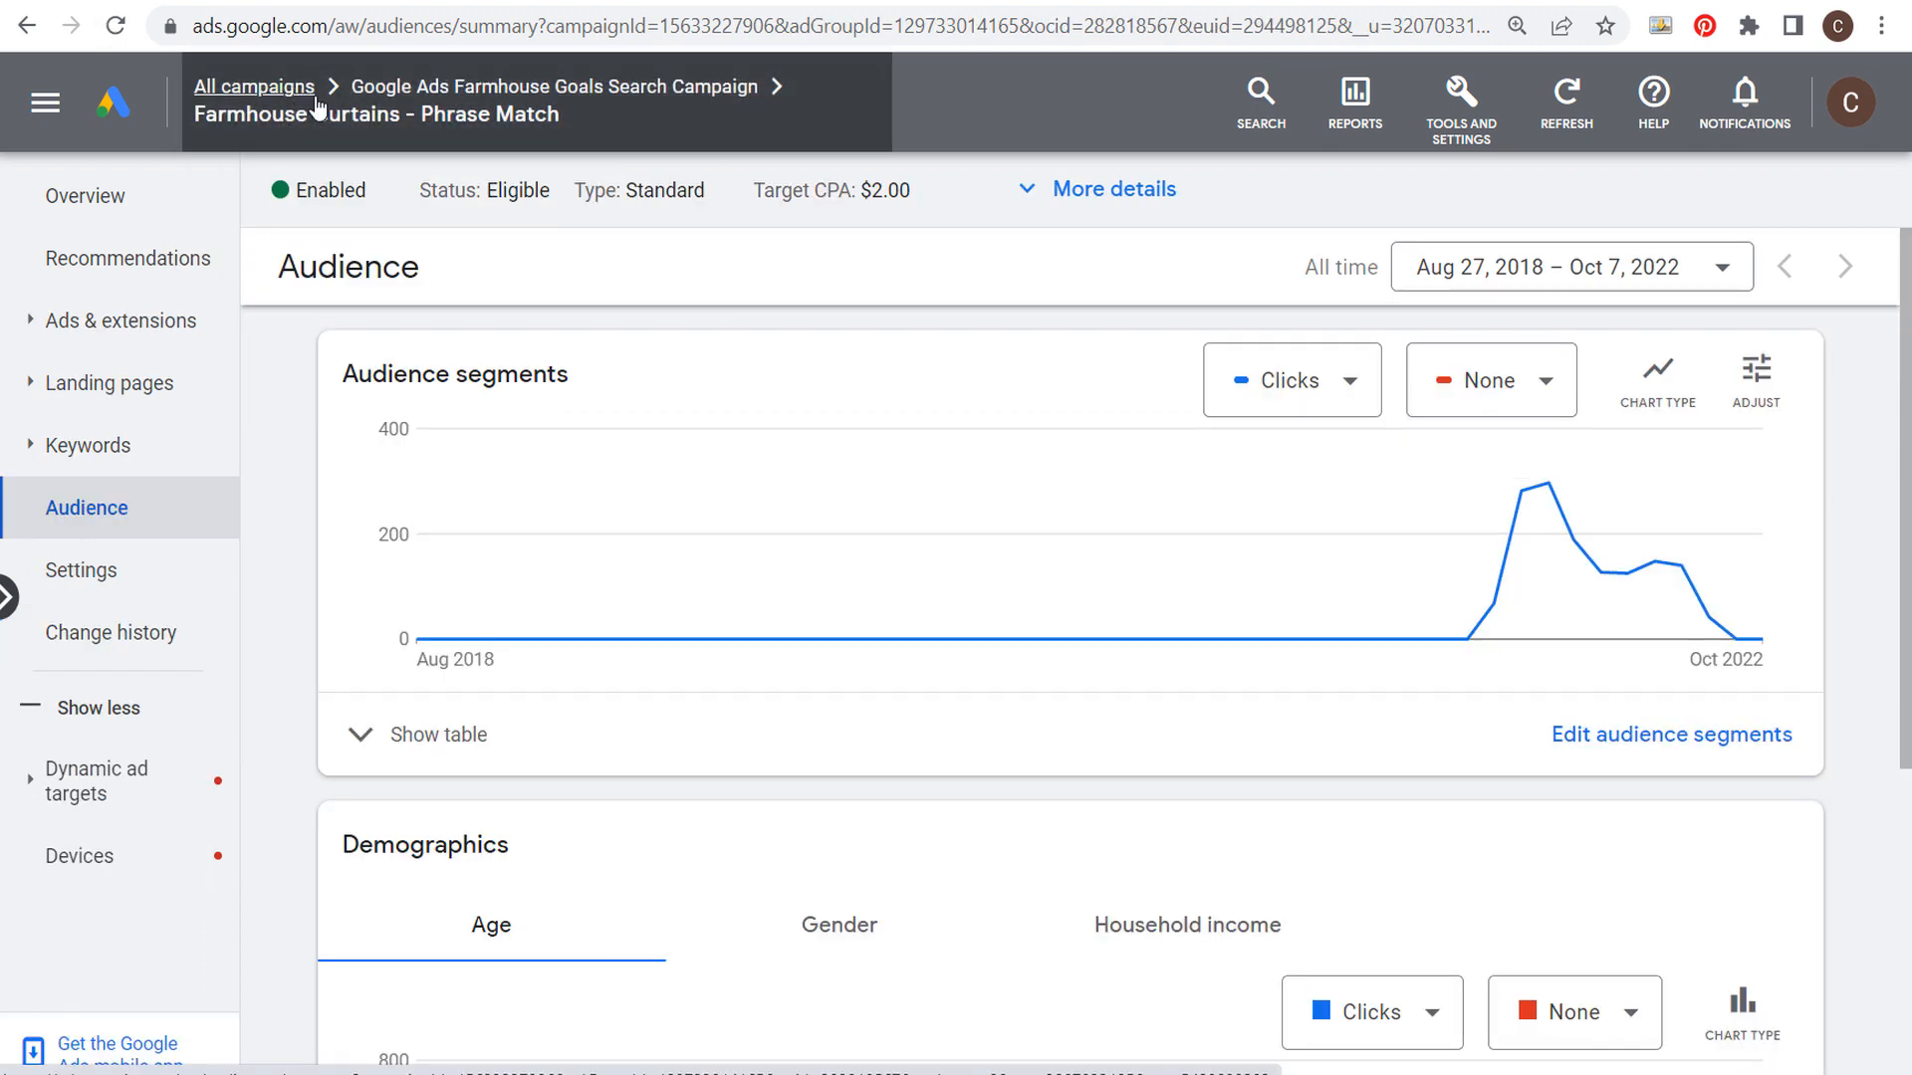
Add the website visitors segment Curtains Website Pages - 30 Days to the Farmhouse Curtains - Phrase Match ad group under Observation and save.
mouse_move(271, 118)
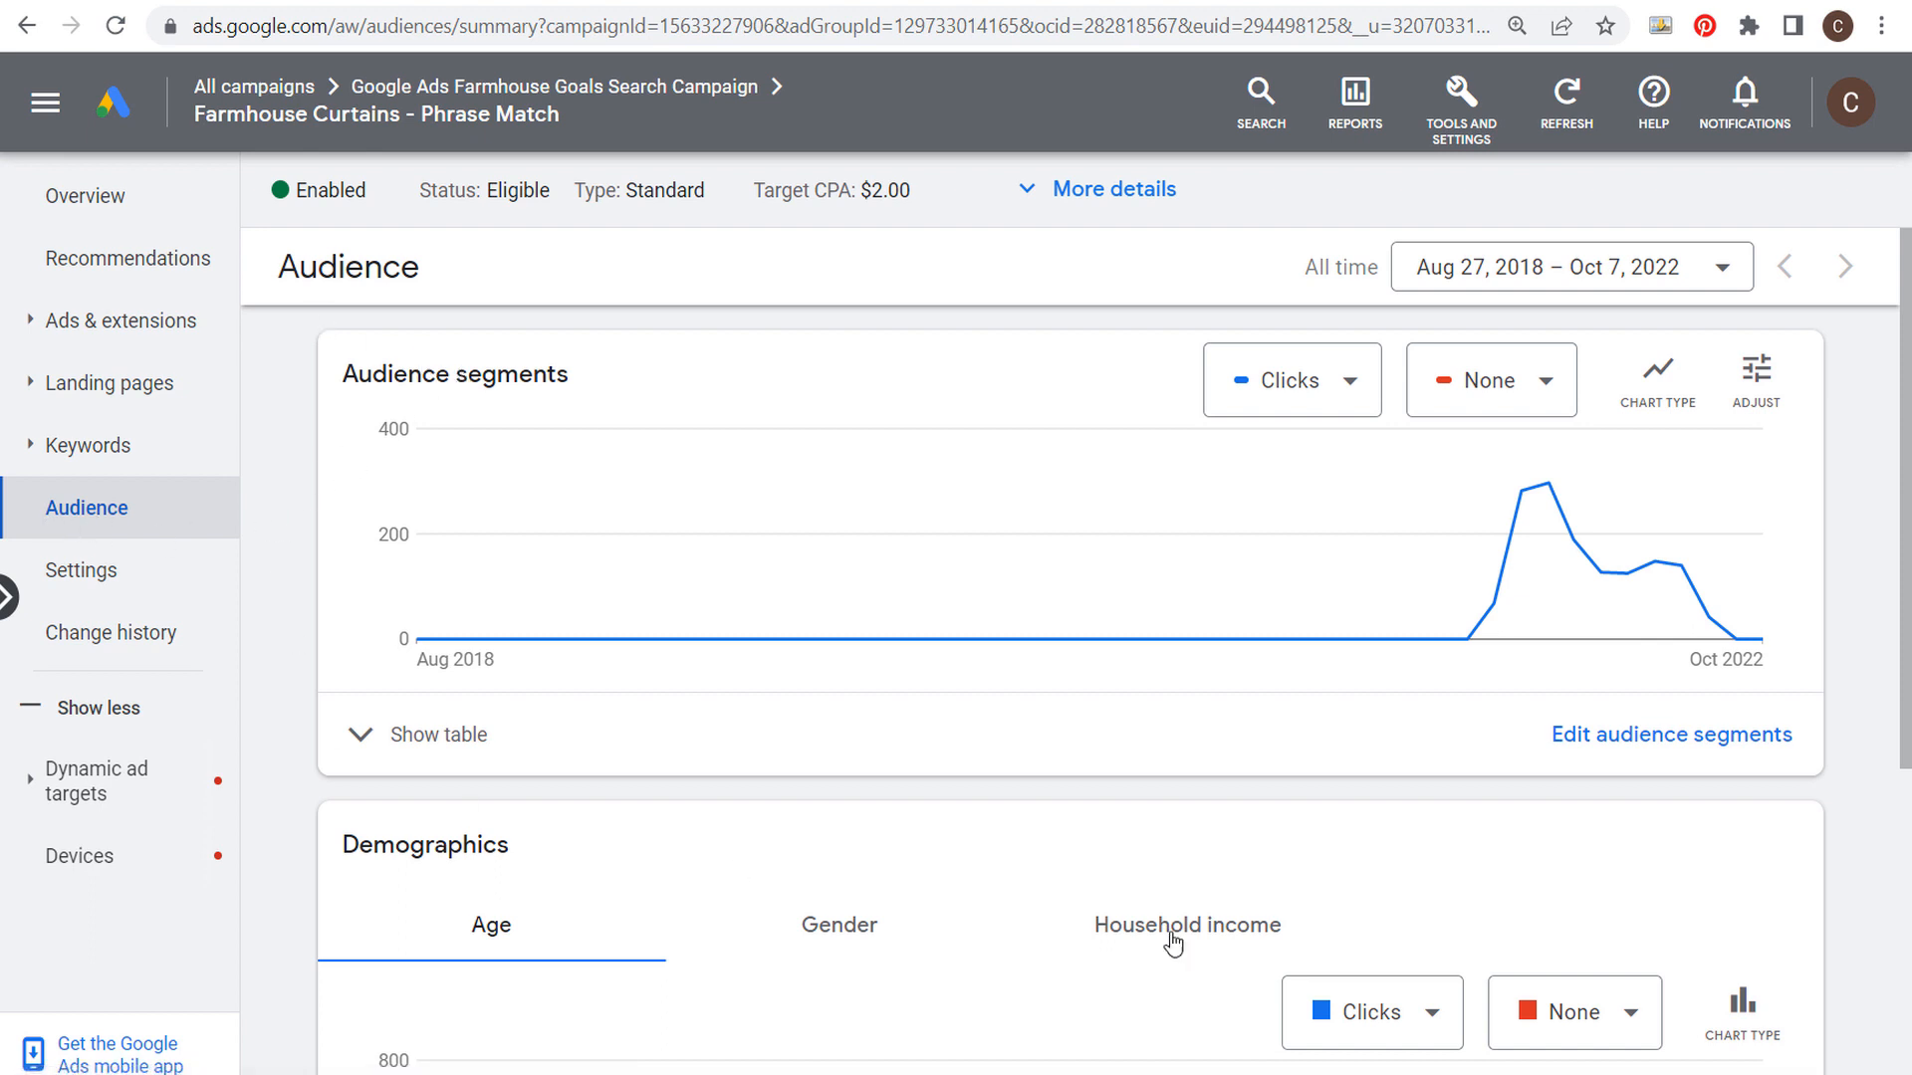
left_click(1668, 757)
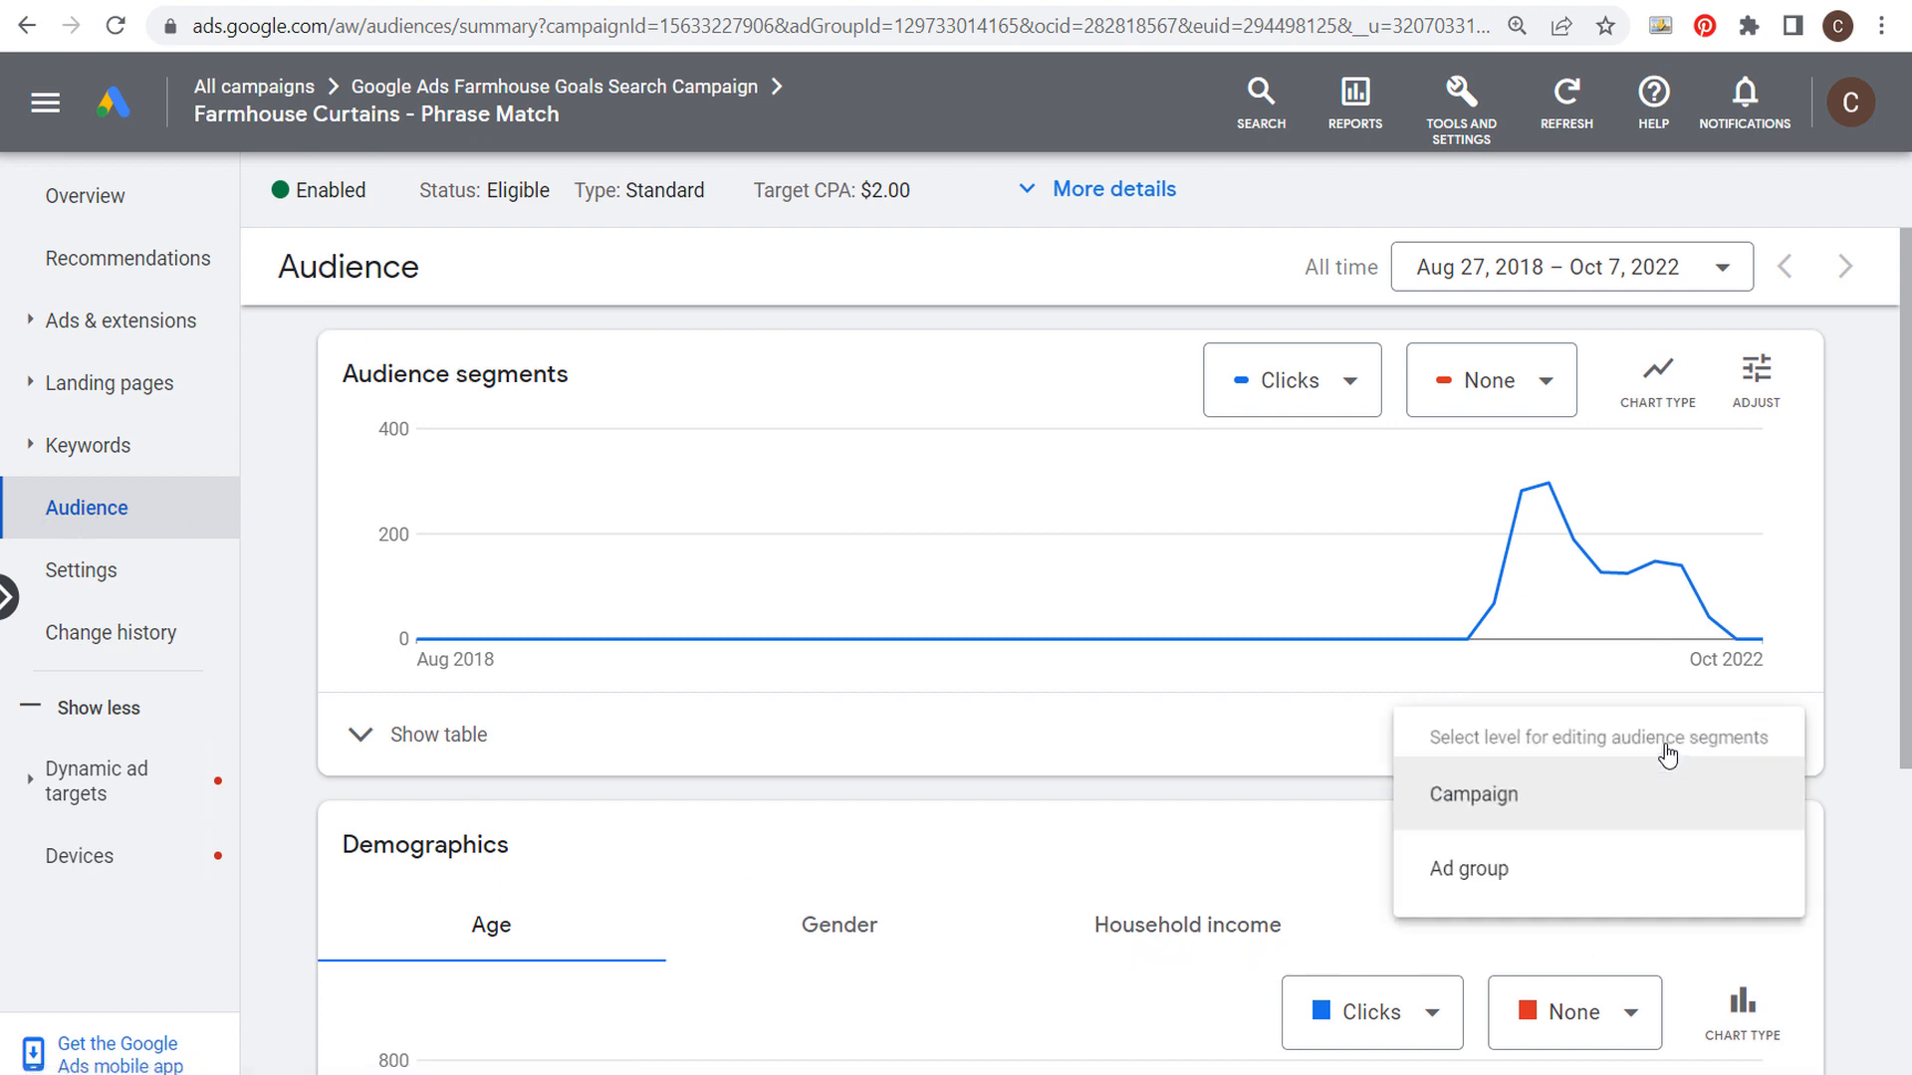
left_click(1461, 870)
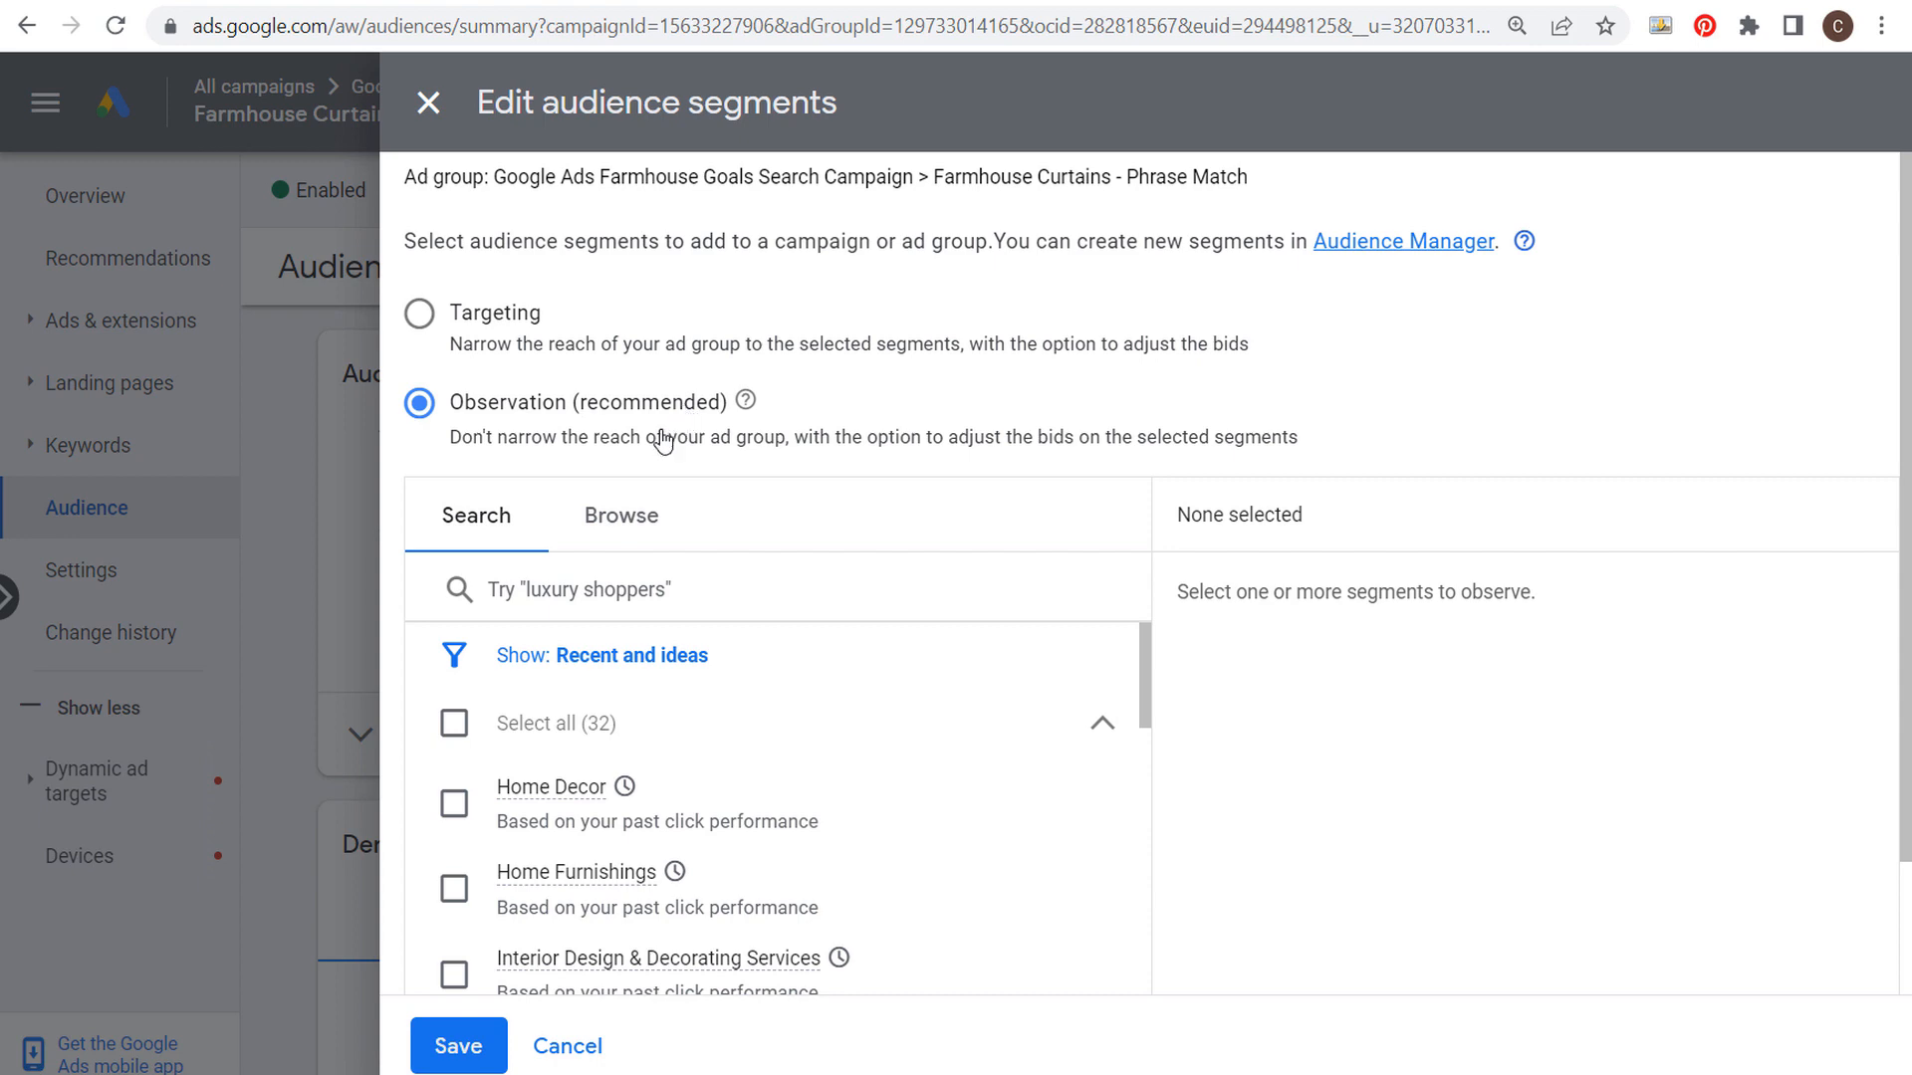
left_click(621, 533)
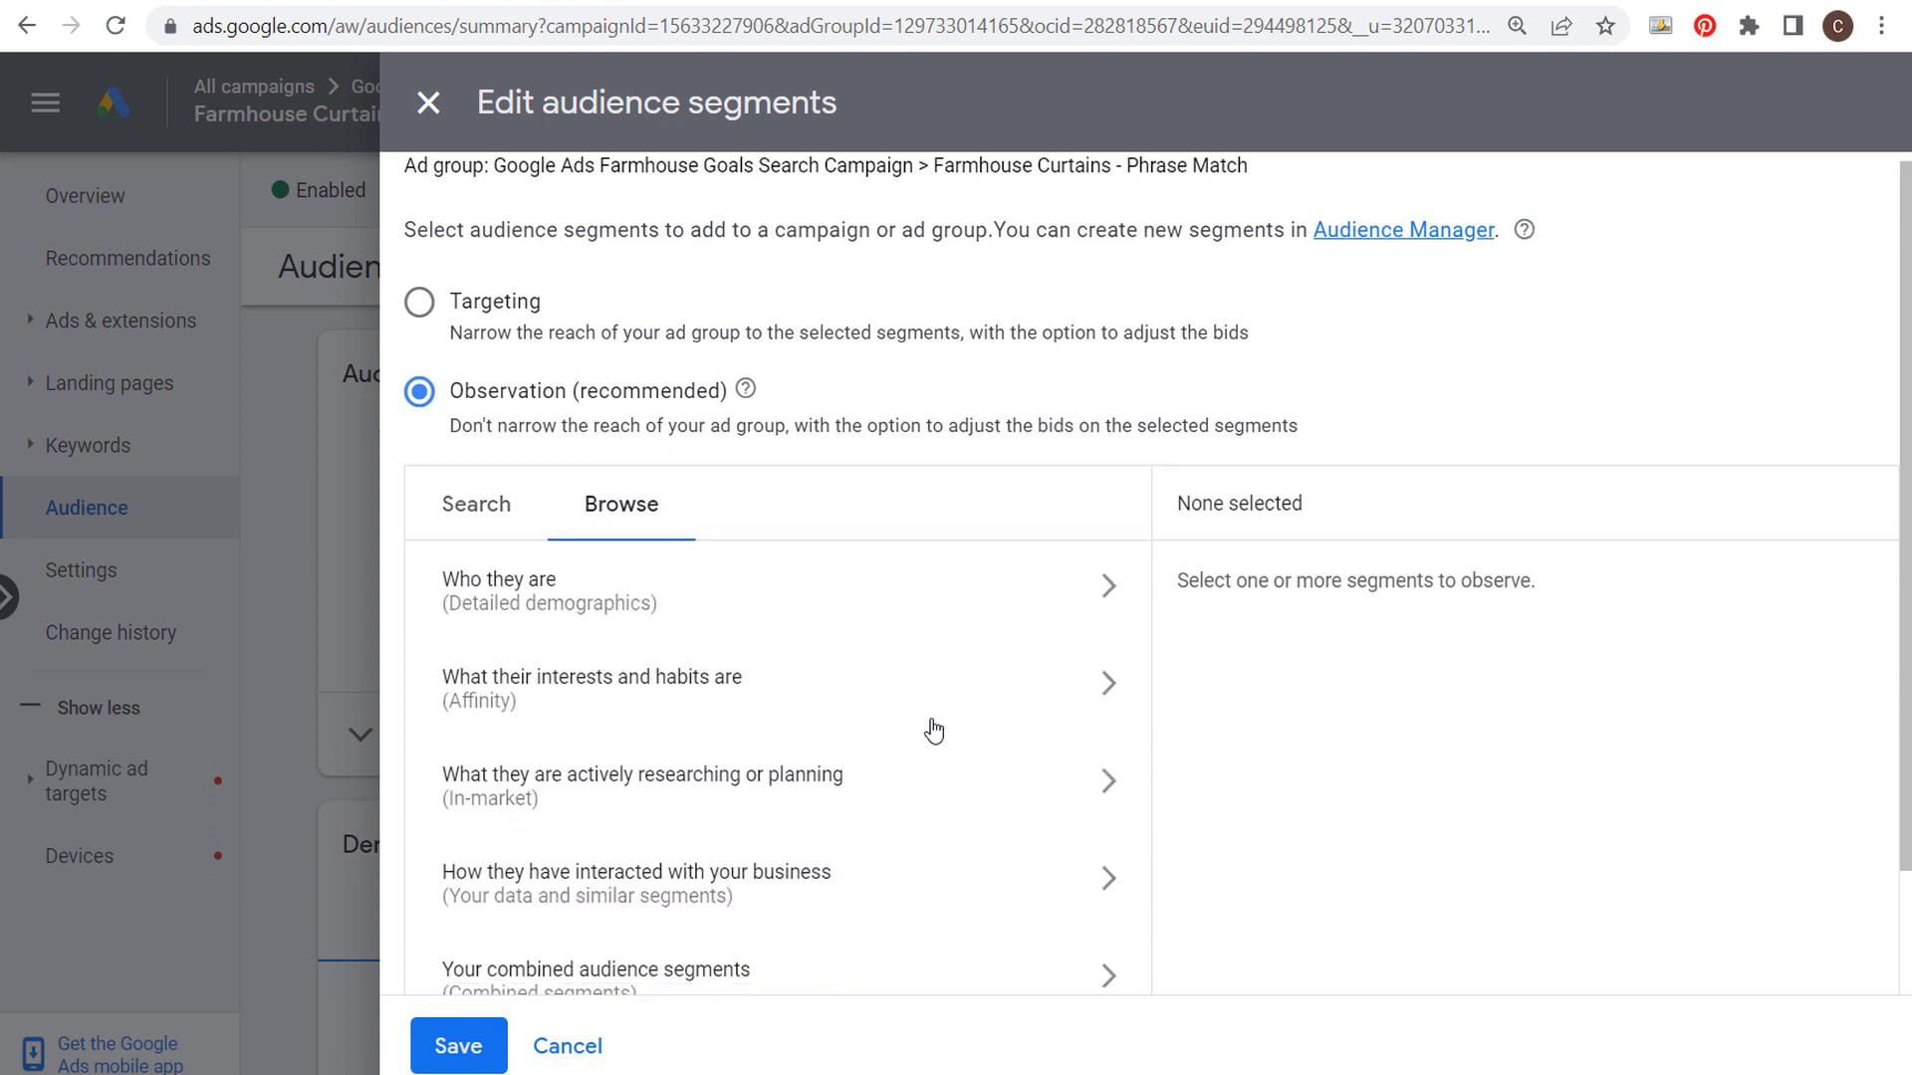
scroll(976, 747, "down", 2)
left_click(1036, 762)
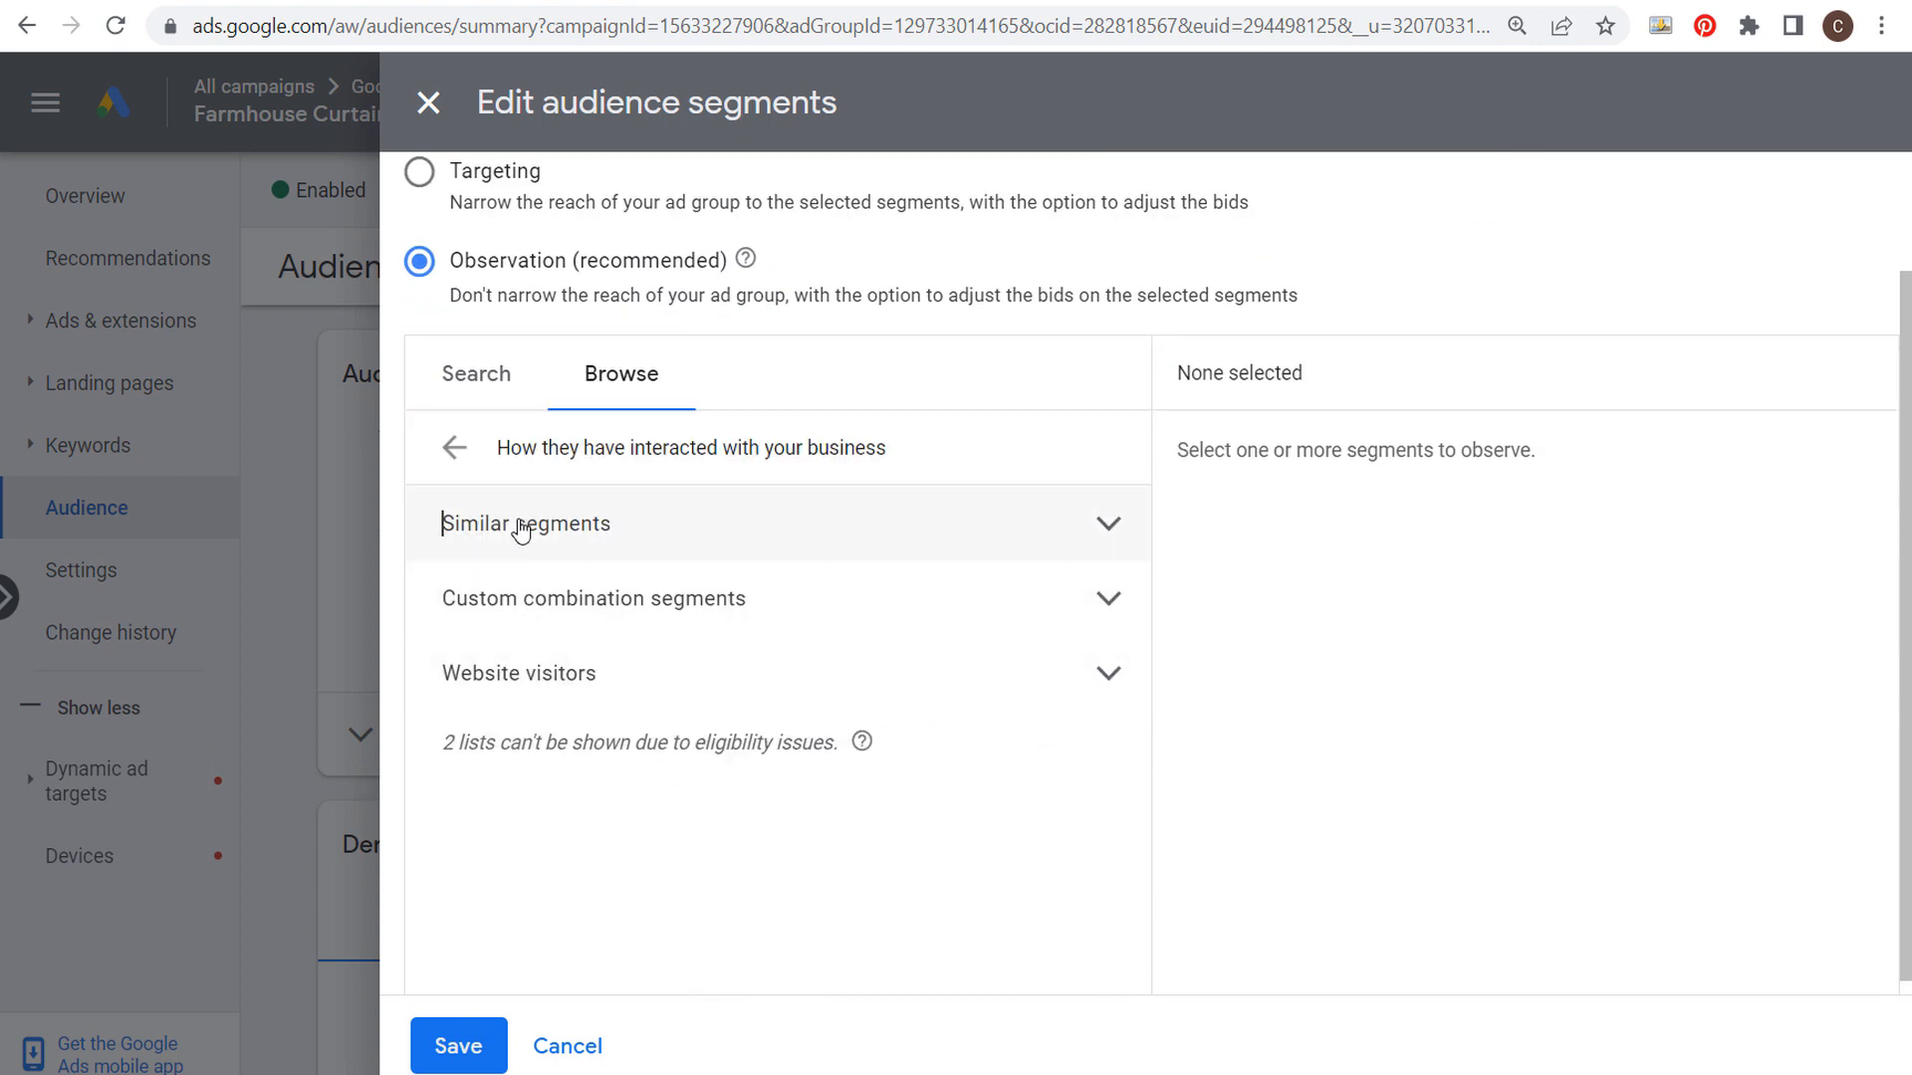
left_click(1037, 683)
scroll(989, 733, "down", 5)
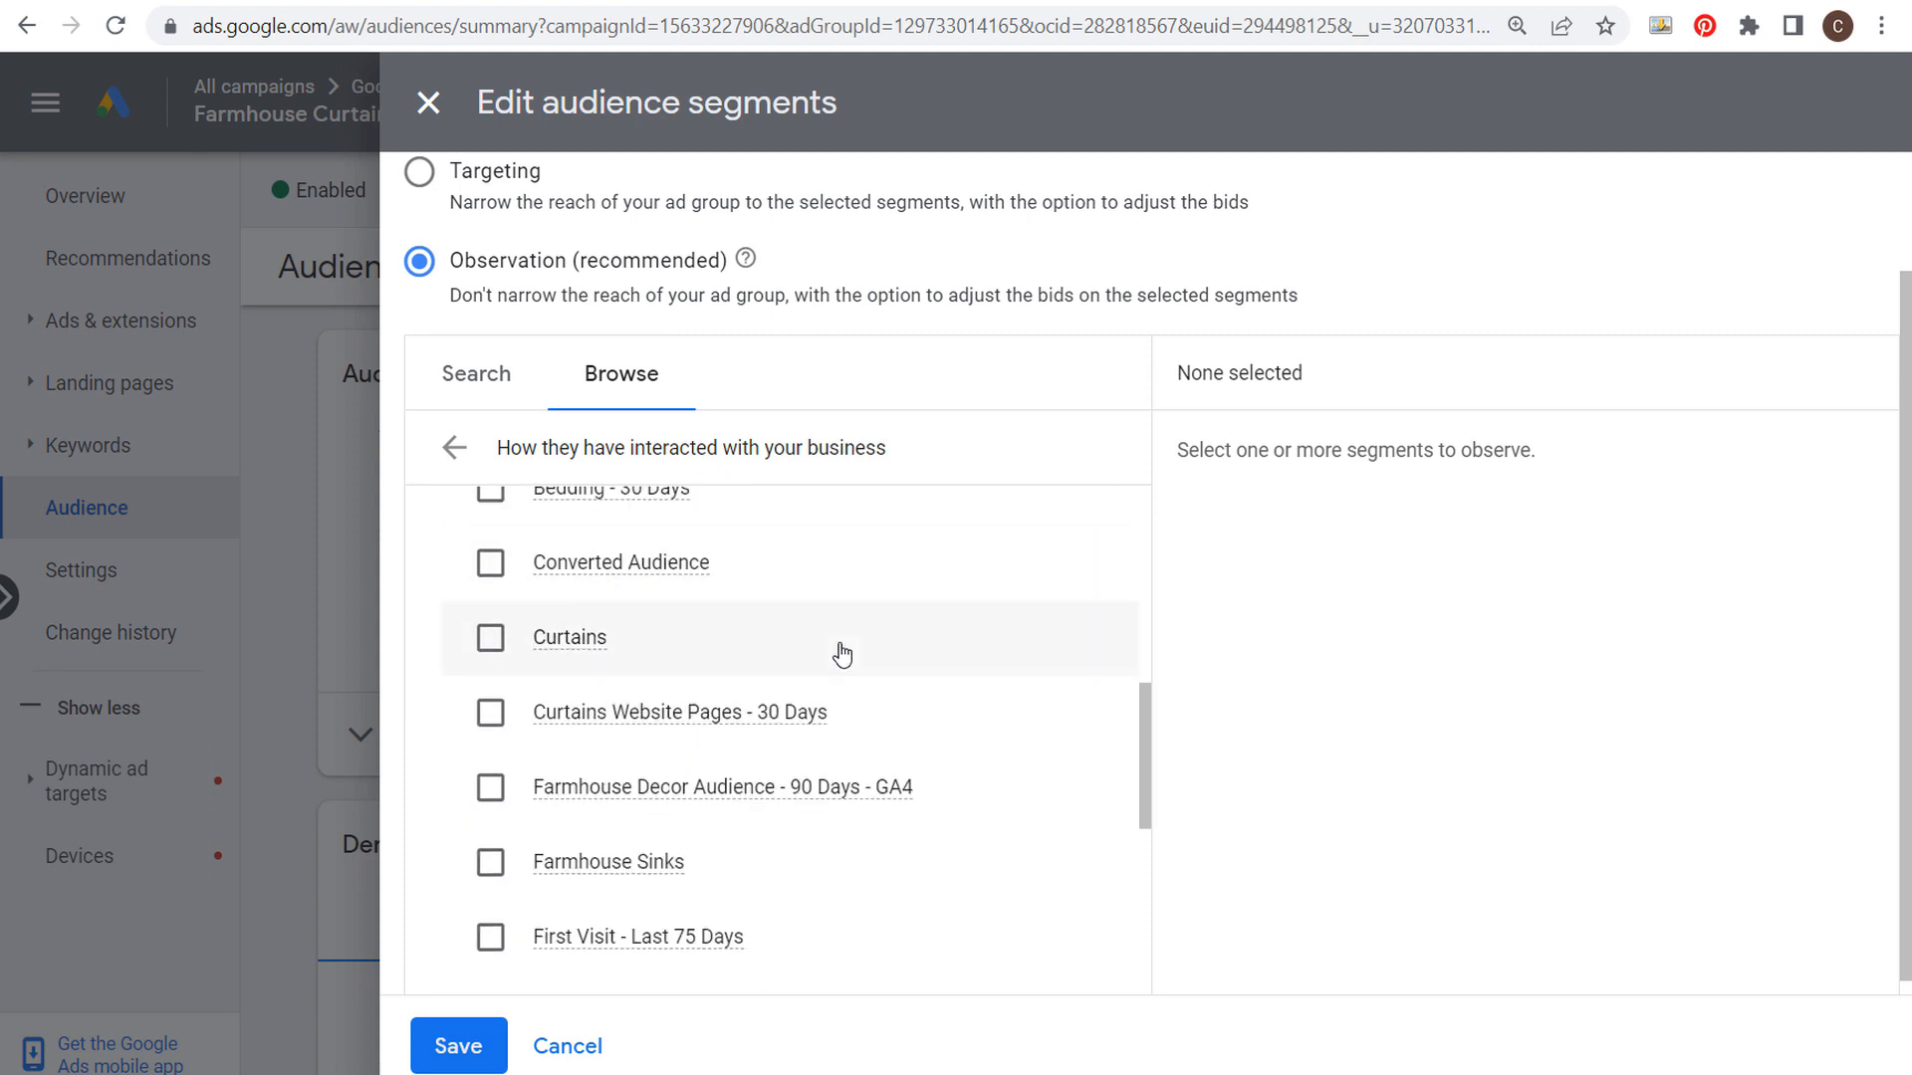
left_click(500, 713)
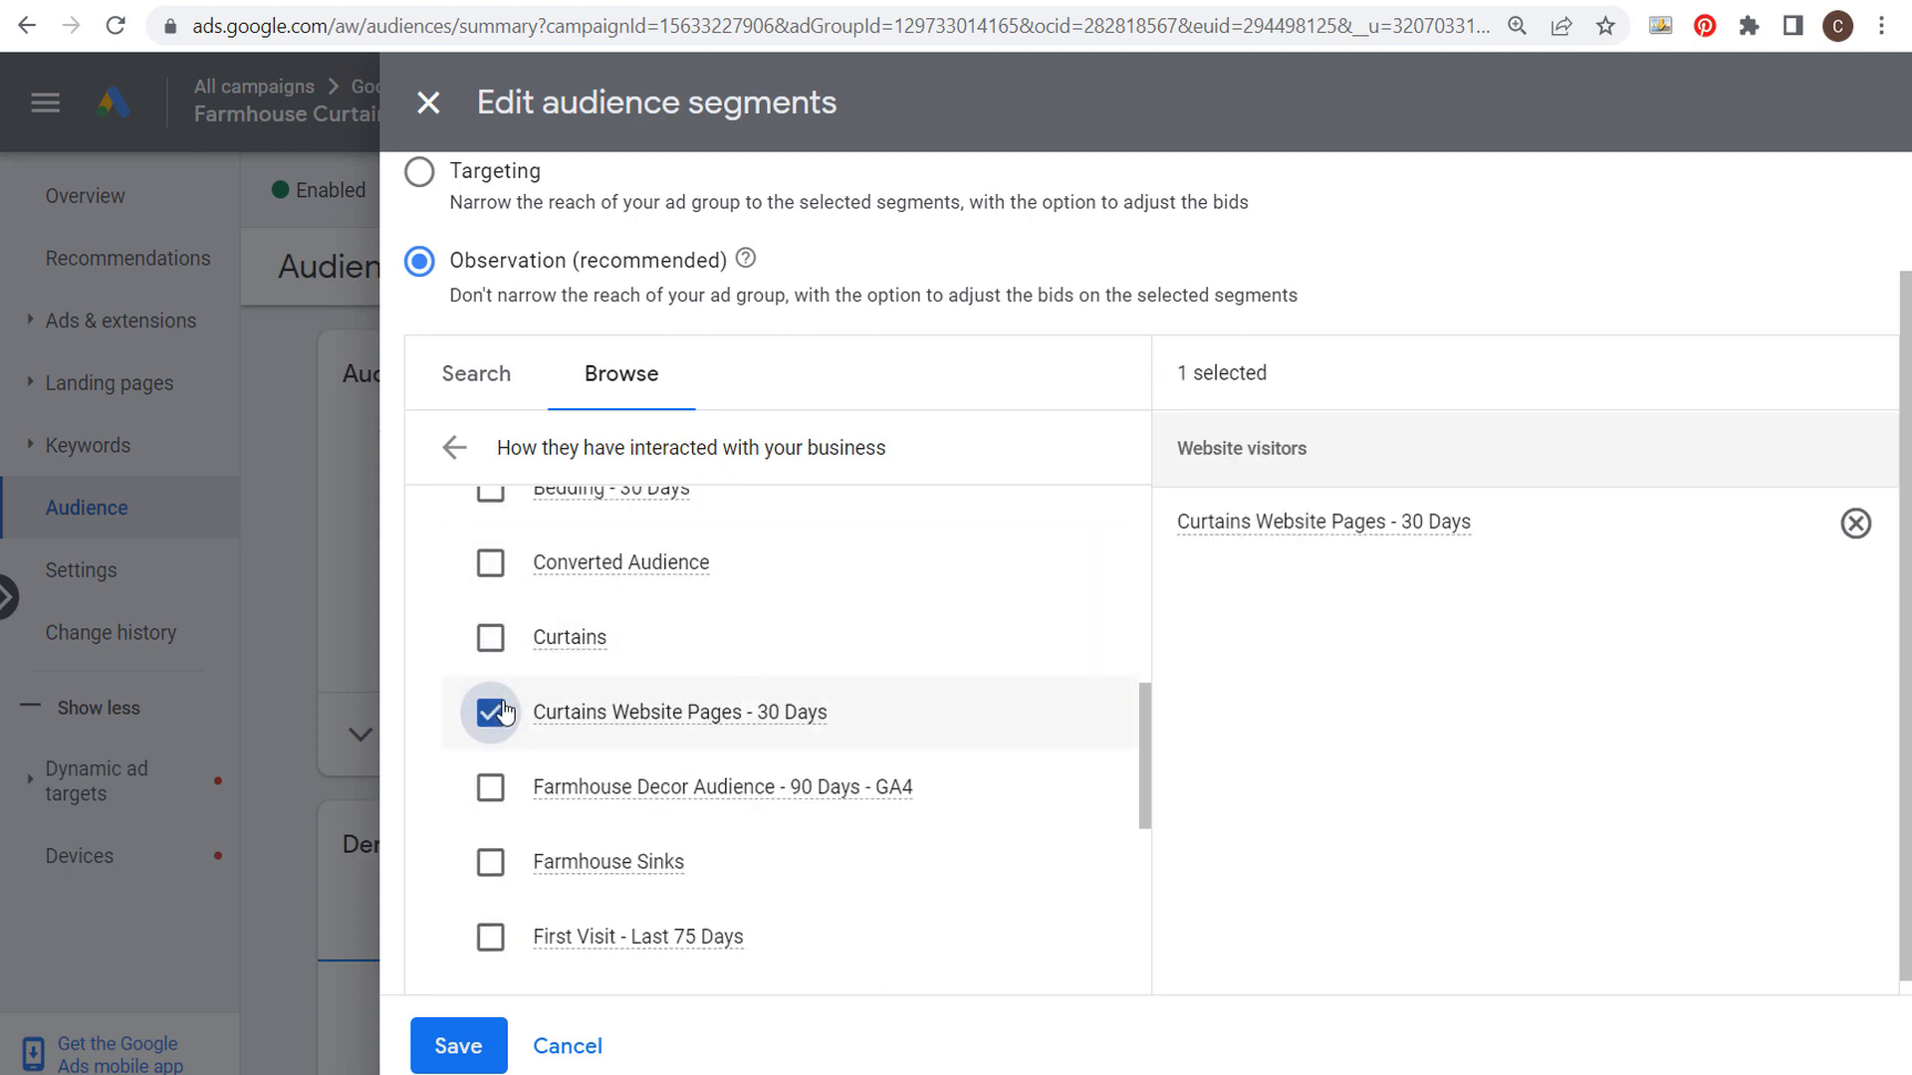
left_click(457, 1046)
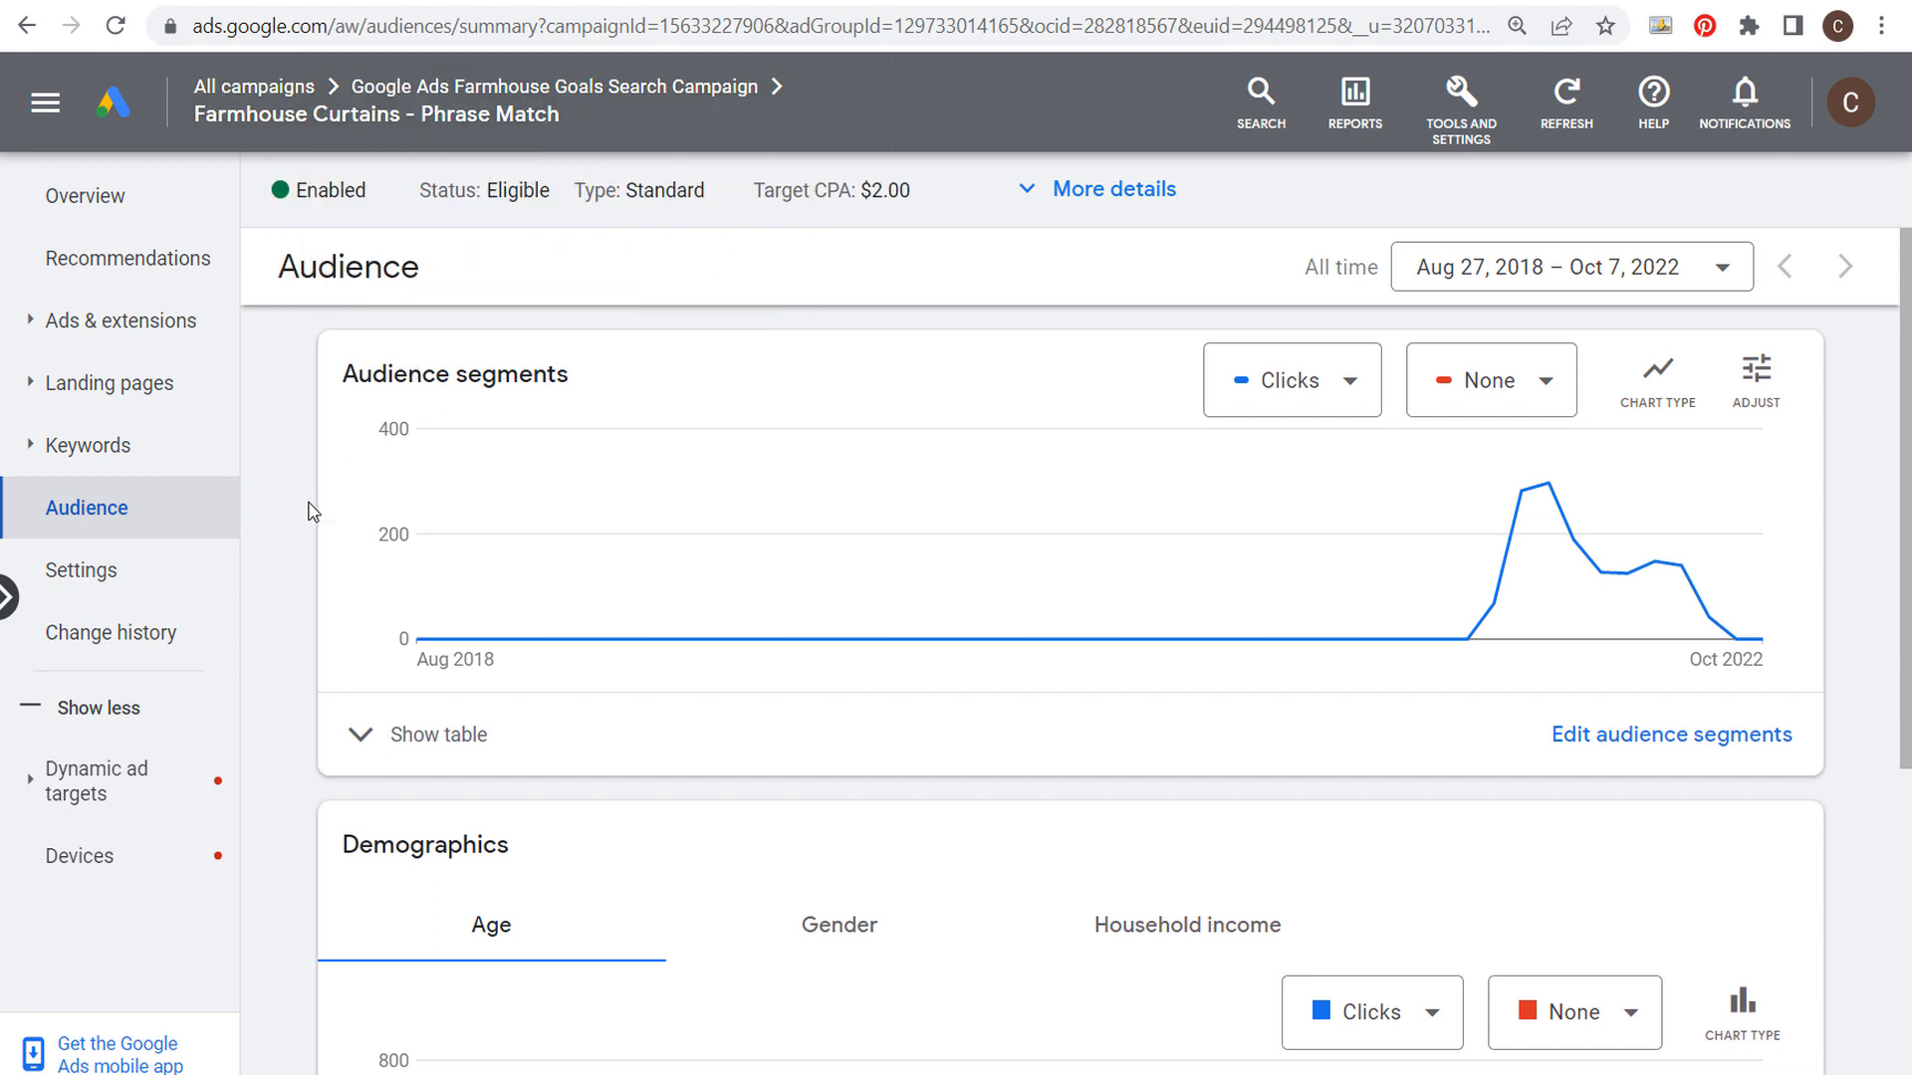
Reopen the audience segment editor at ad group level and search the available segments for "curtains".
left_click(1623, 742)
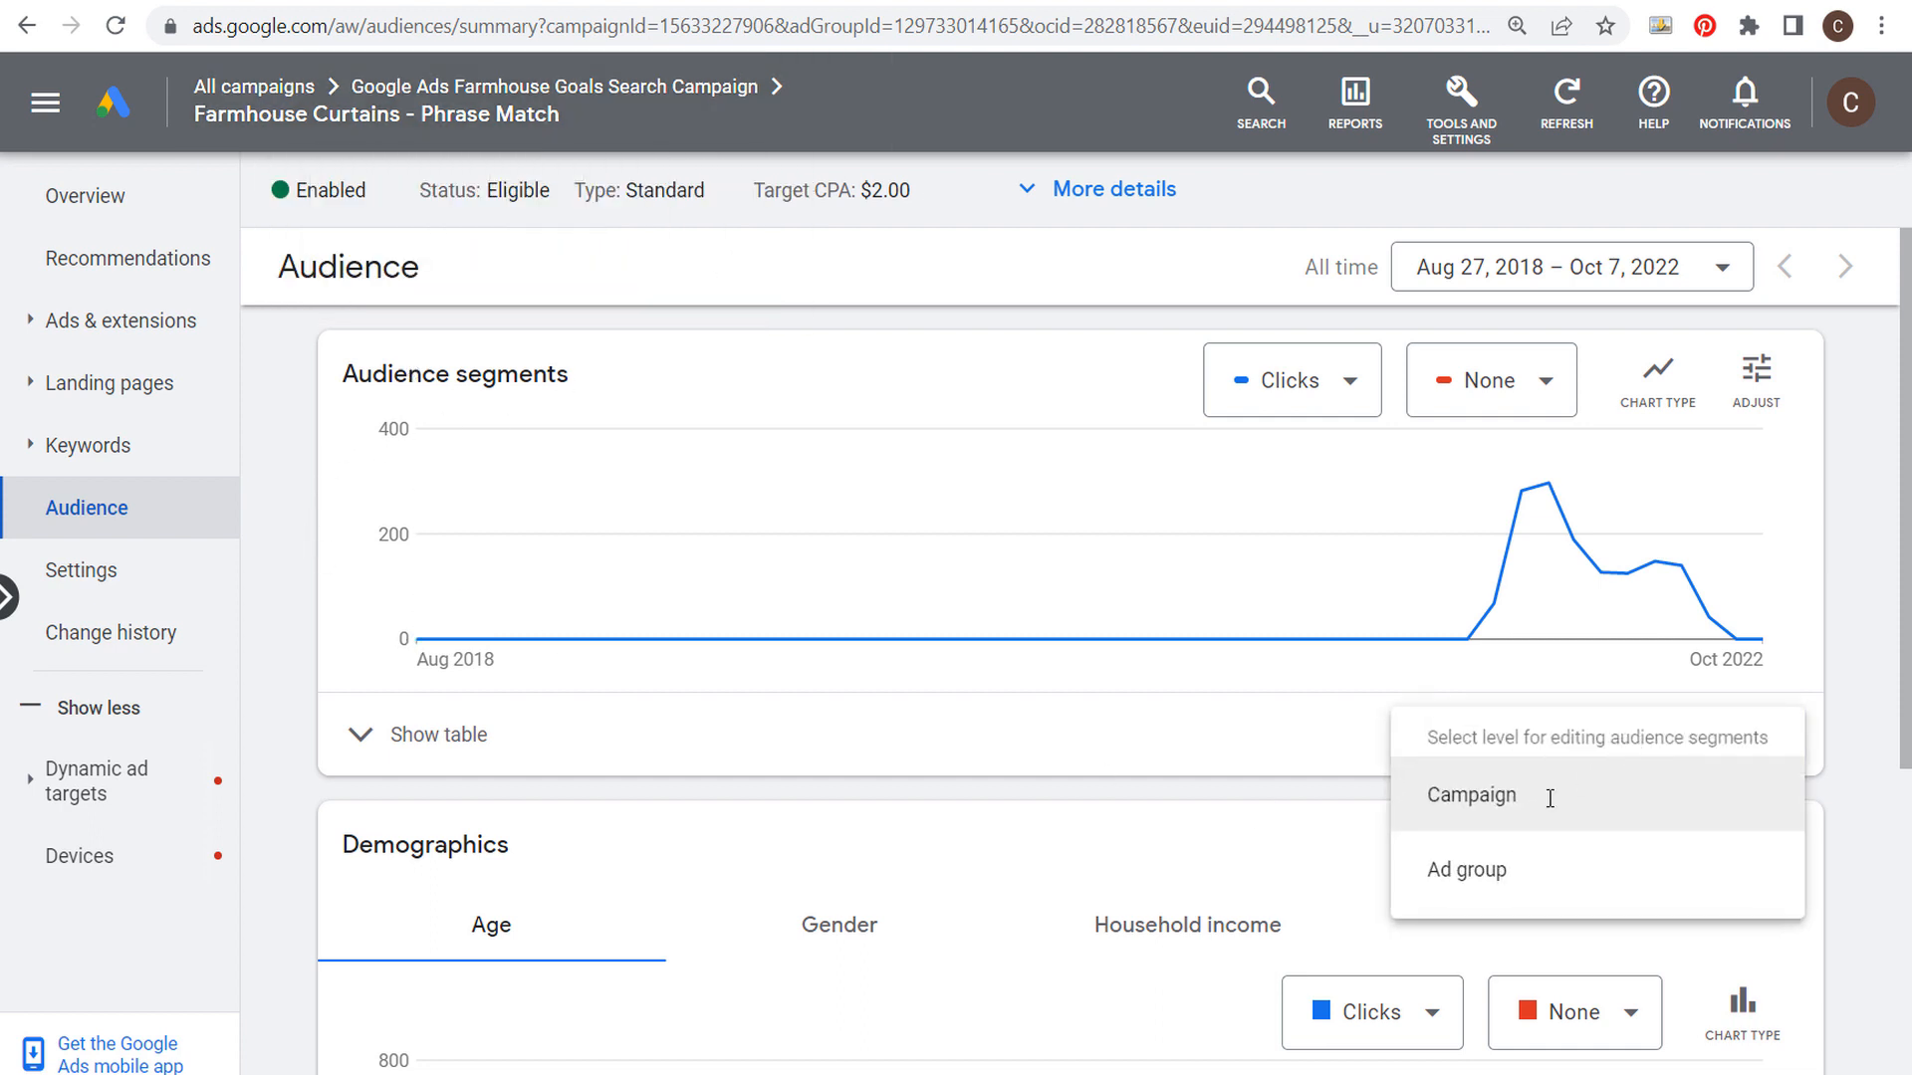
left_click(1484, 870)
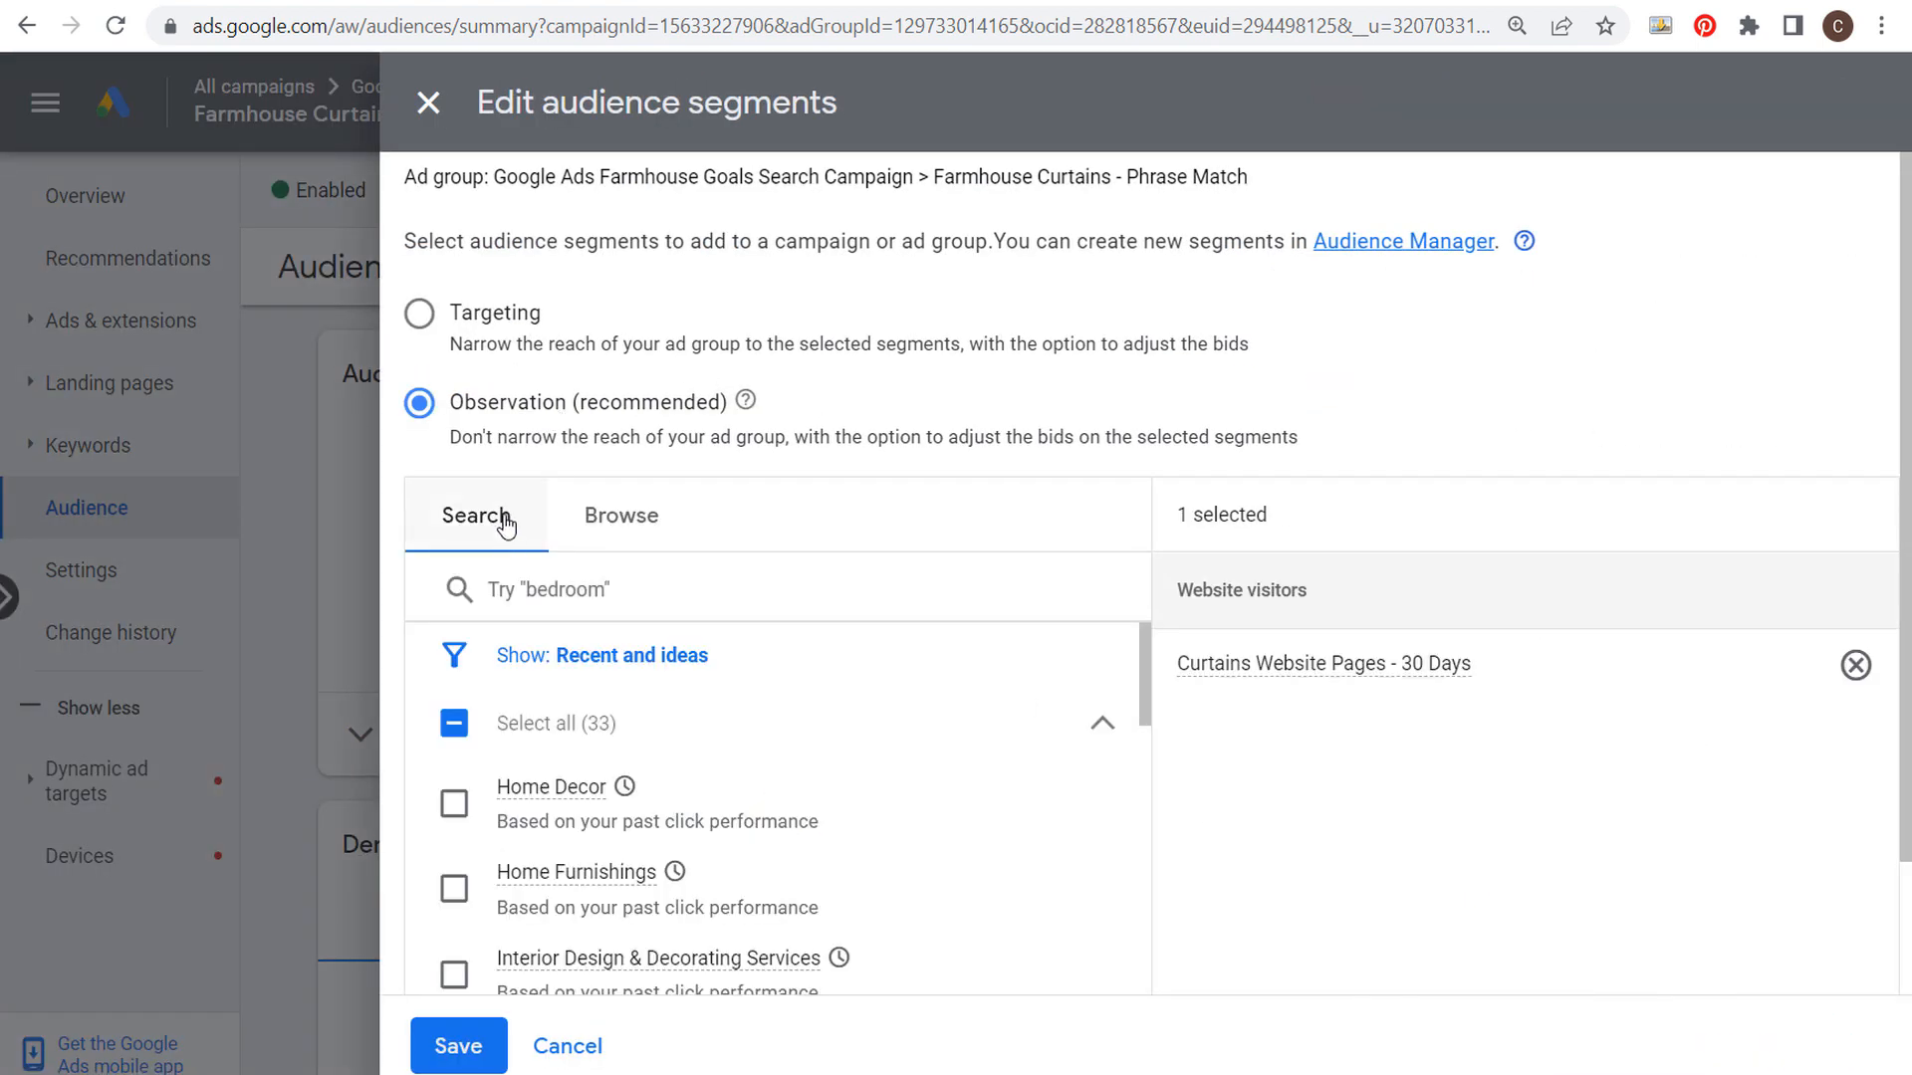
left_click(560, 601)
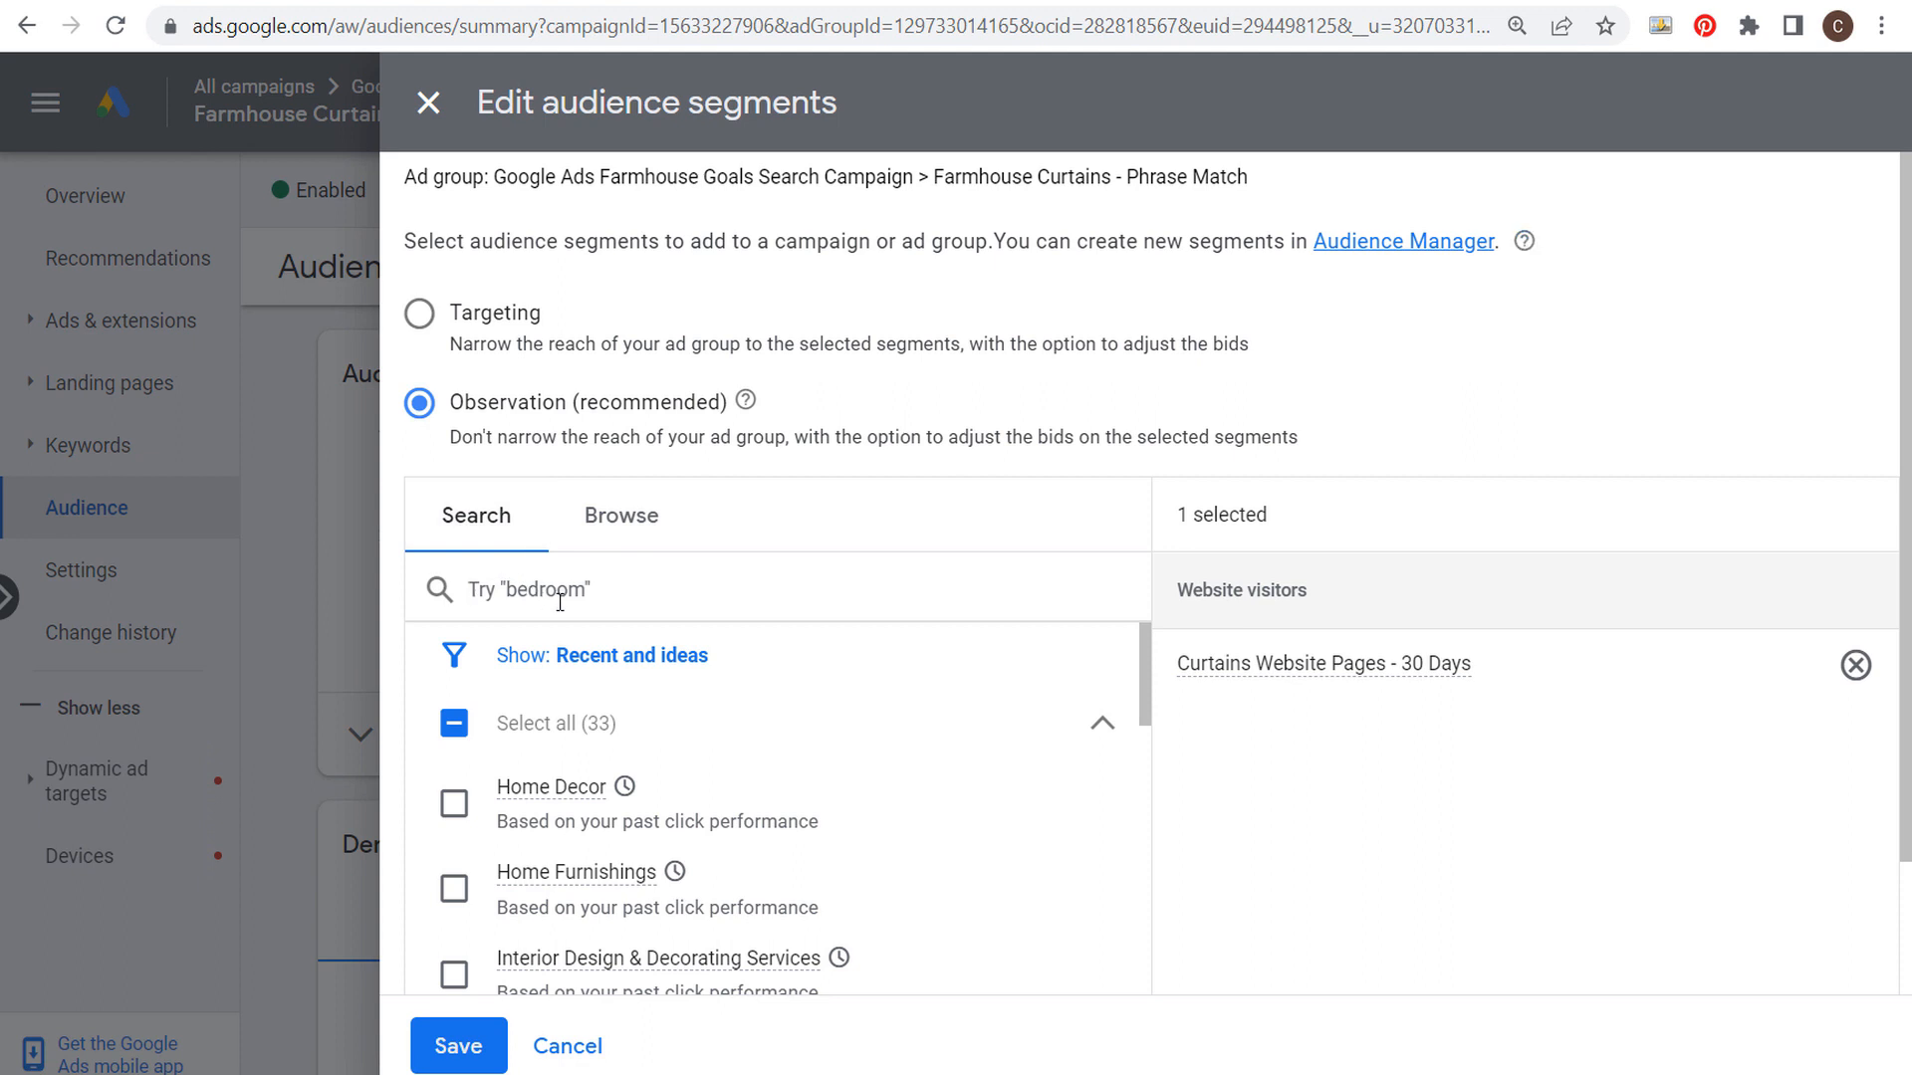
type("curtain")
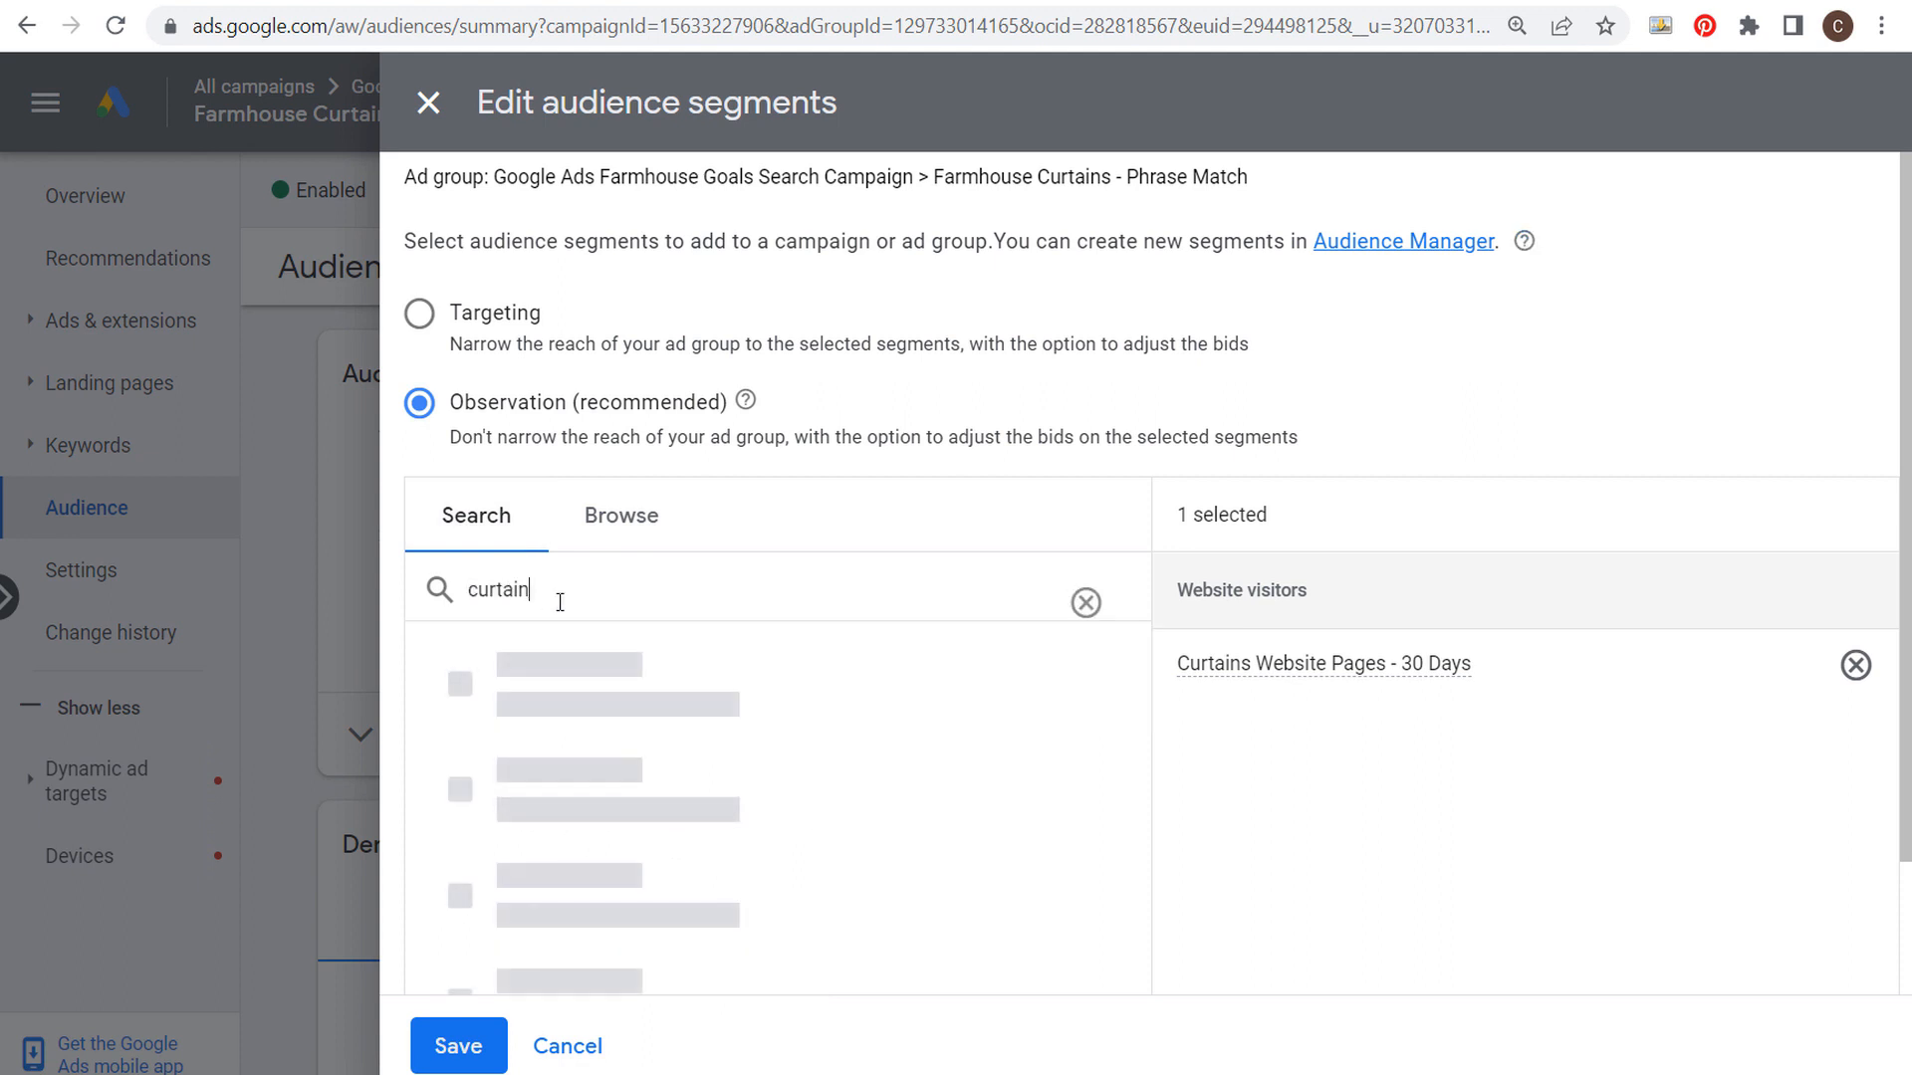
type("s")
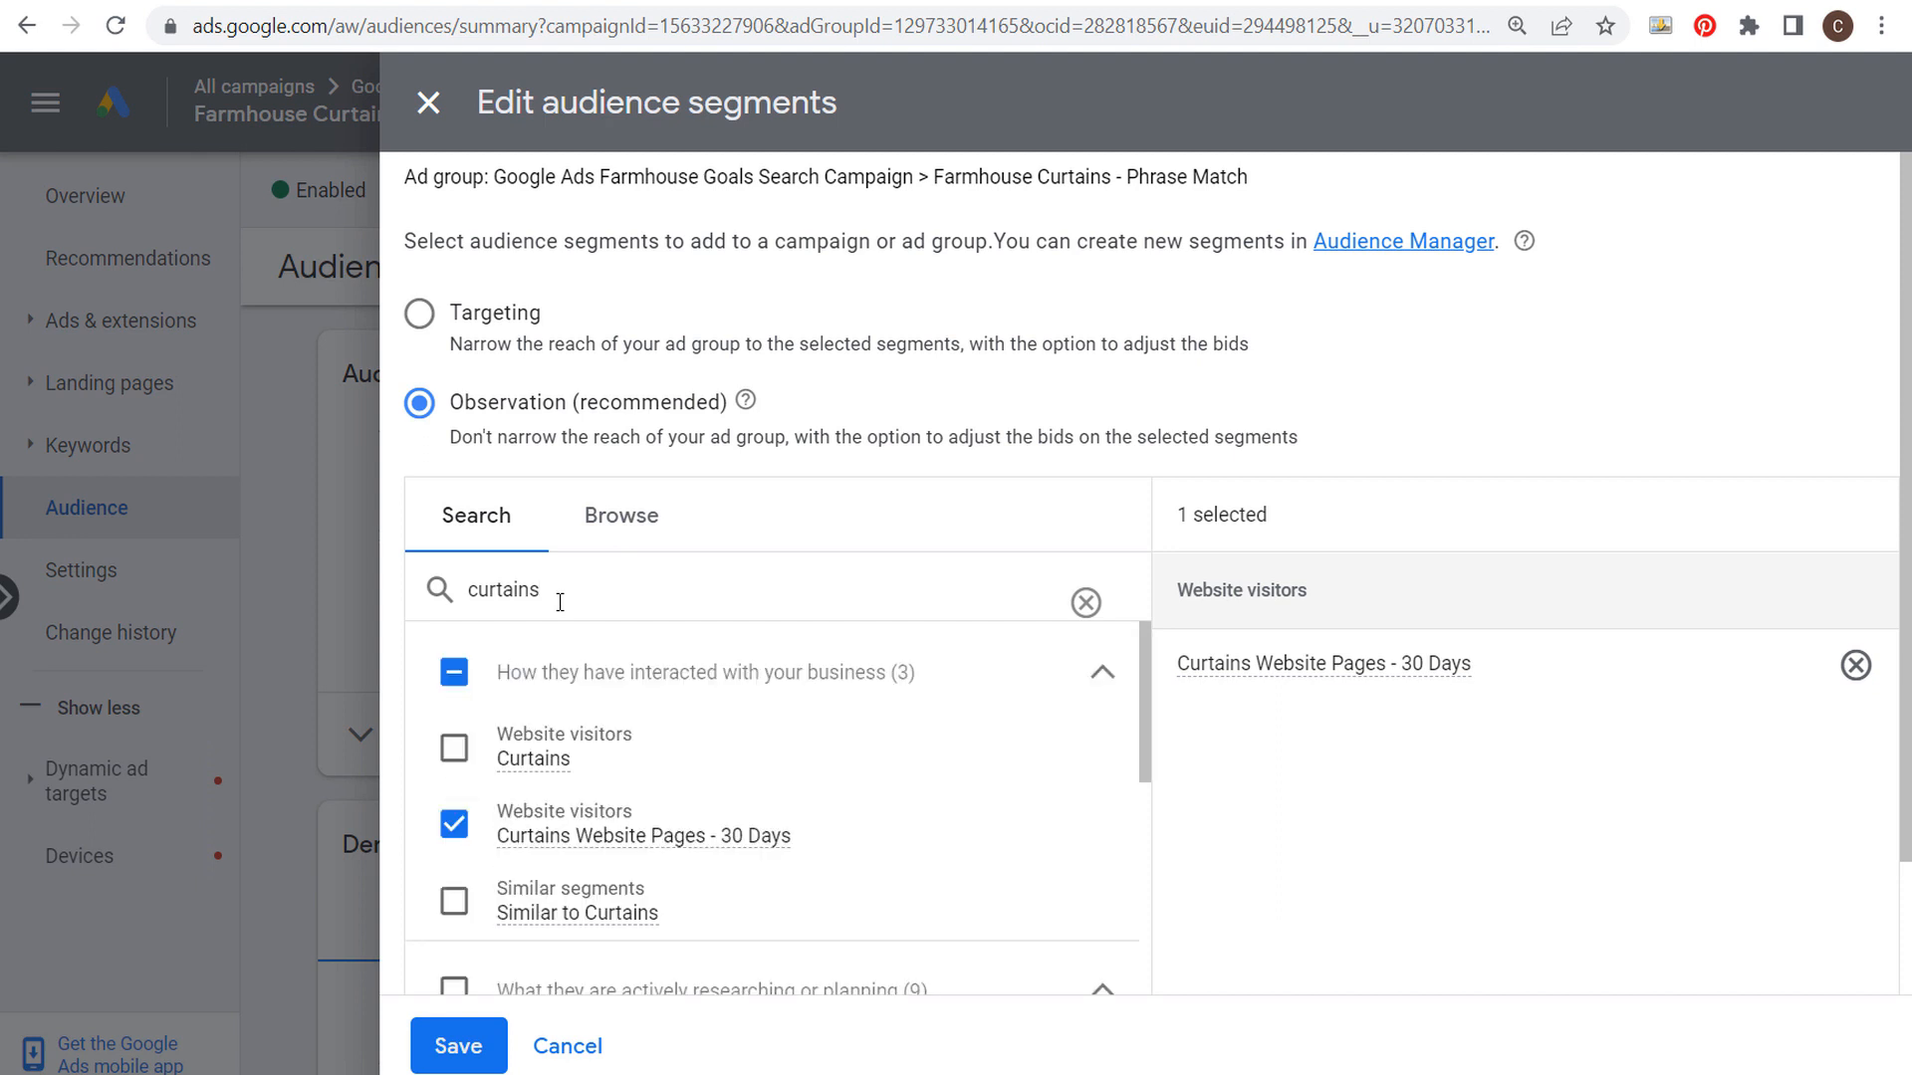
scroll(773, 757, "down", 2)
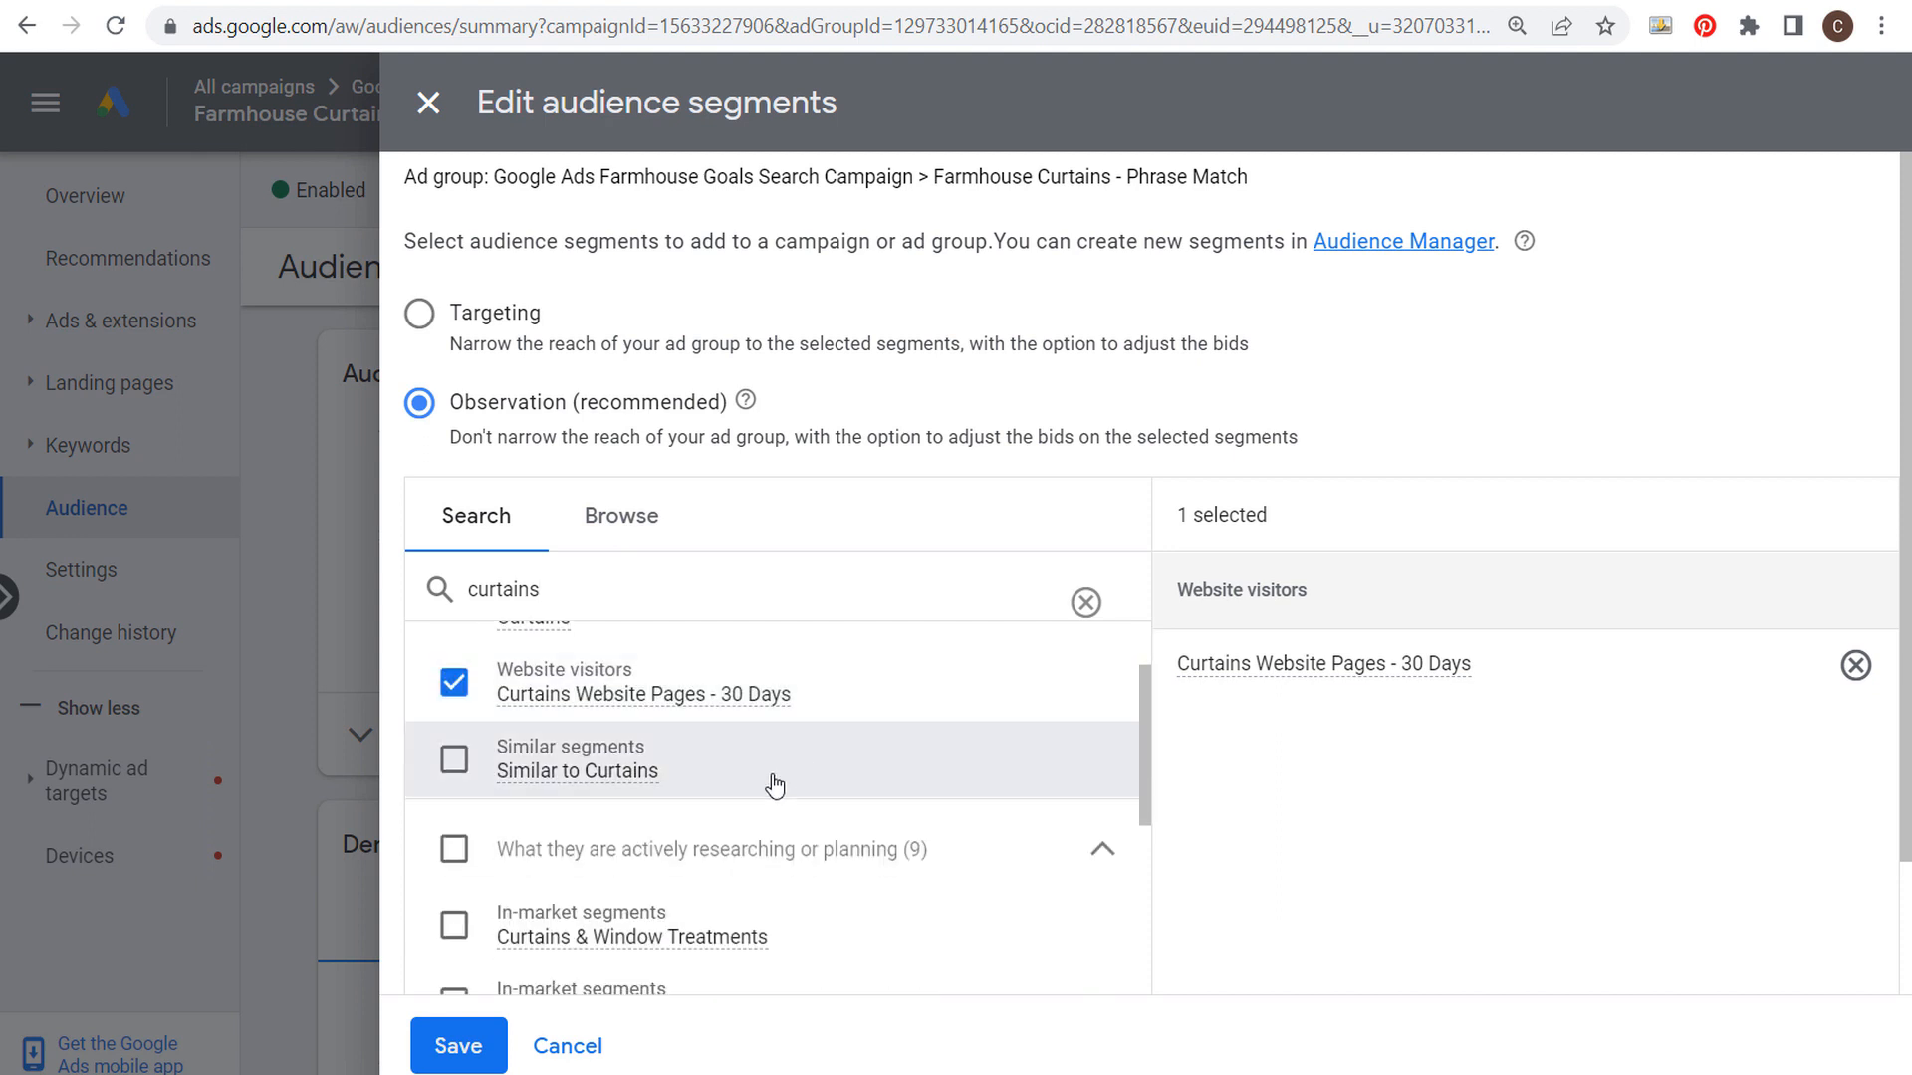
scroll(563, 777, "up", 2)
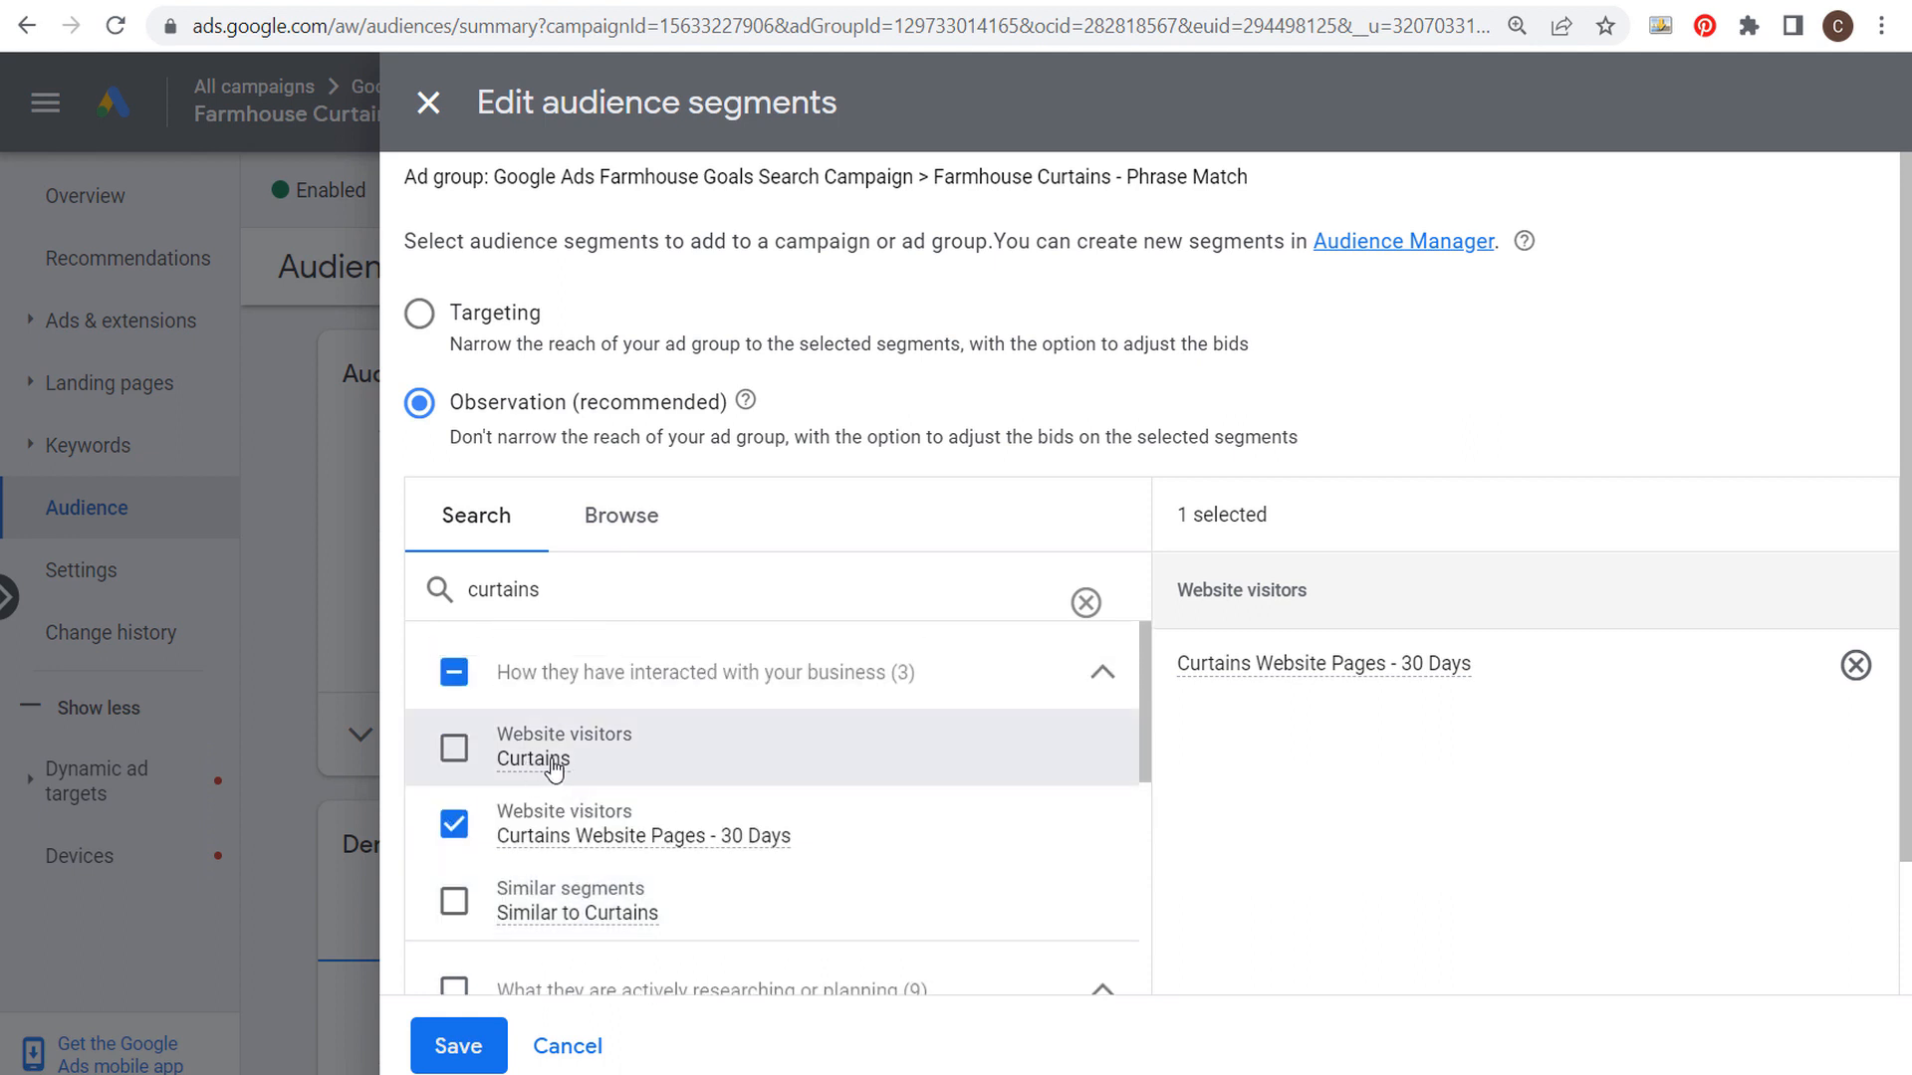
mouse_move(558, 762)
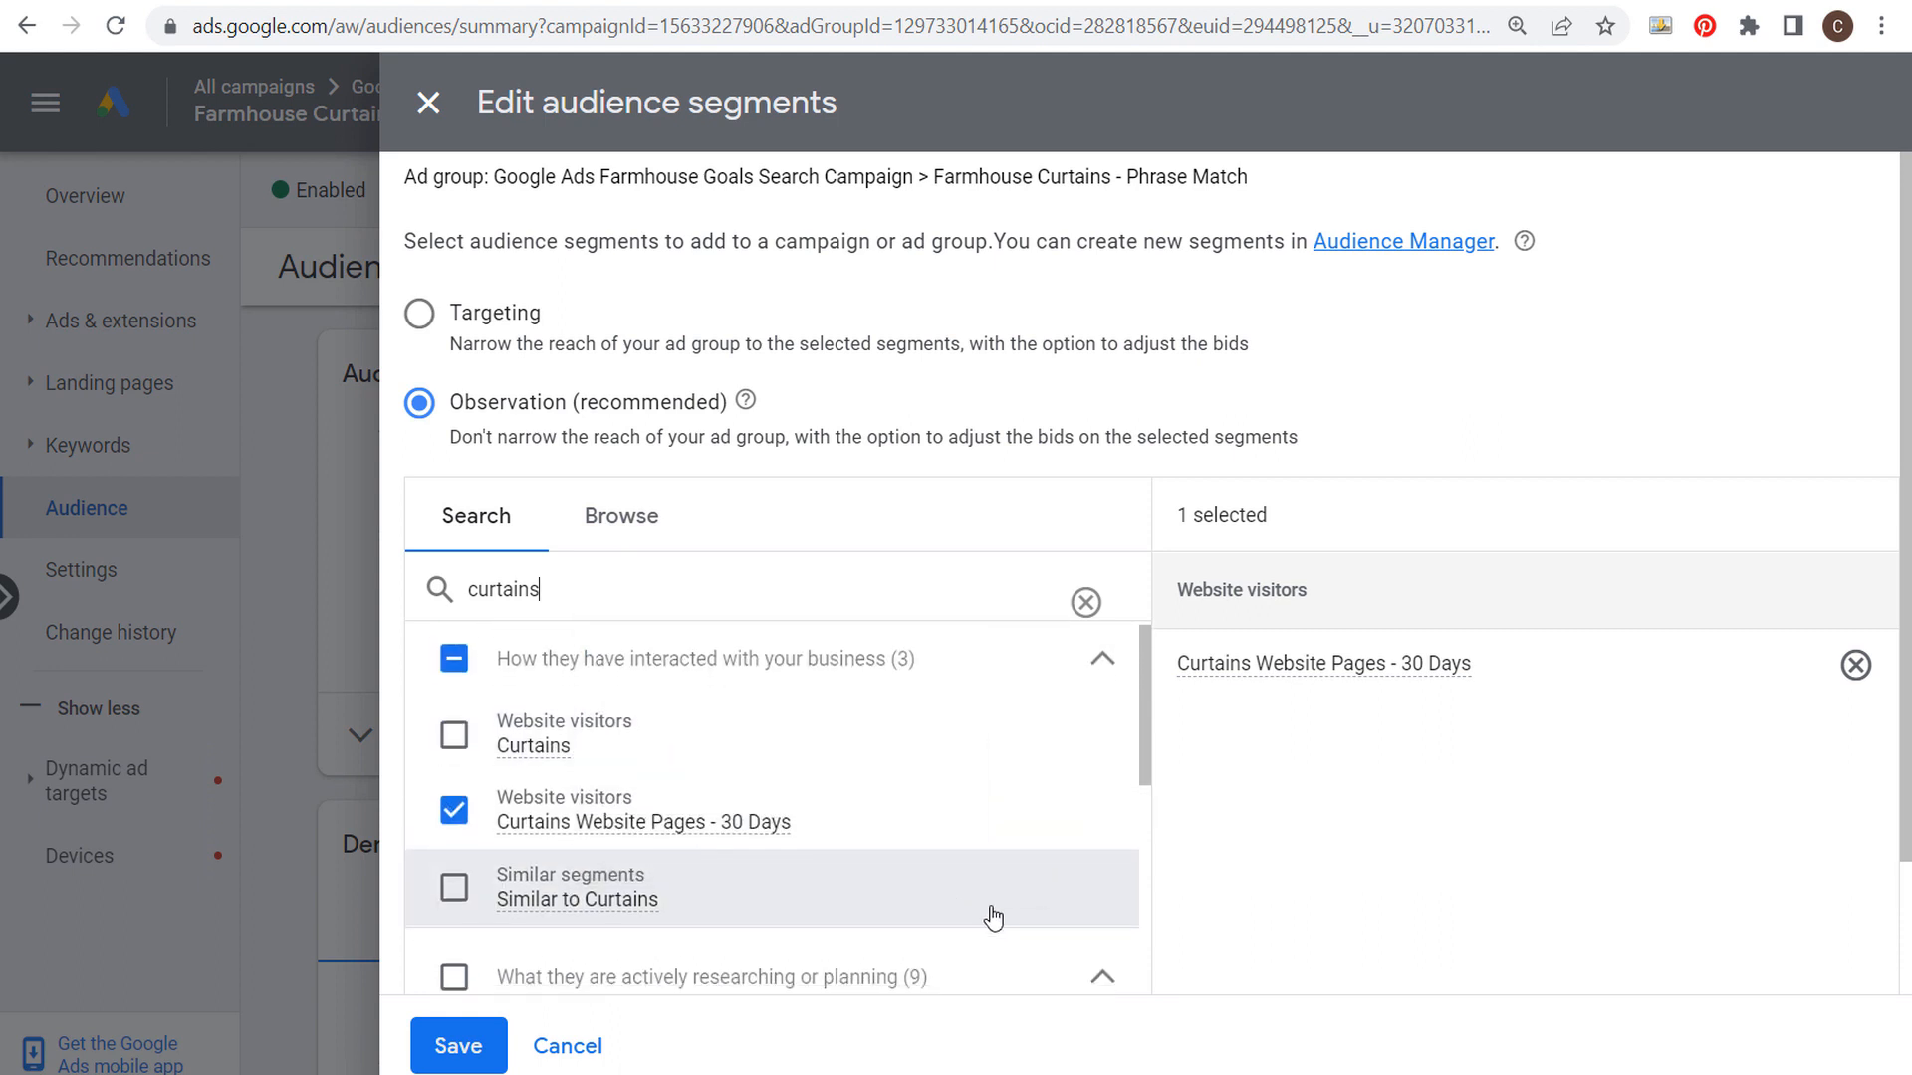
Add the similar segment Similar to Curtains and the in-market segment Curtains & Window Treatments to the ad group, and save.
scroll(990, 909, "down", 2)
left_click(454, 759)
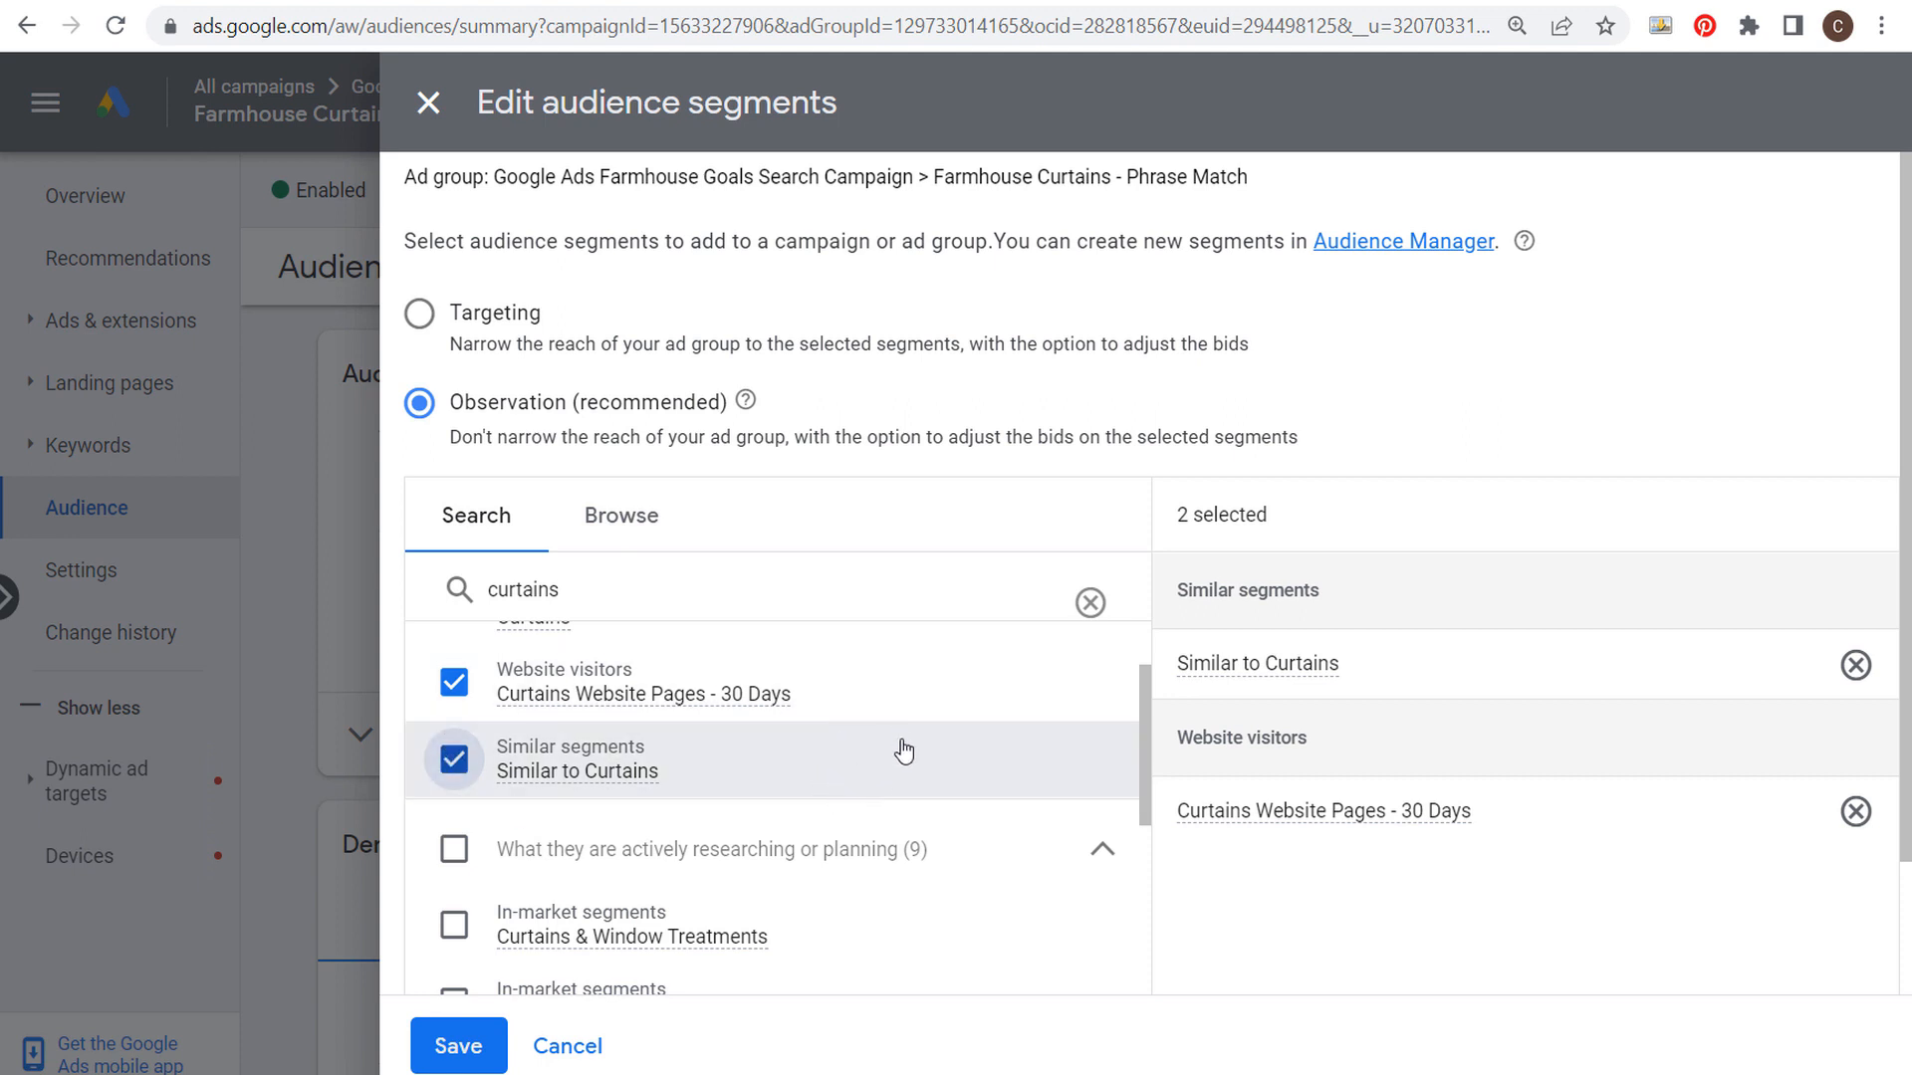
scroll(896, 755, "down", 1)
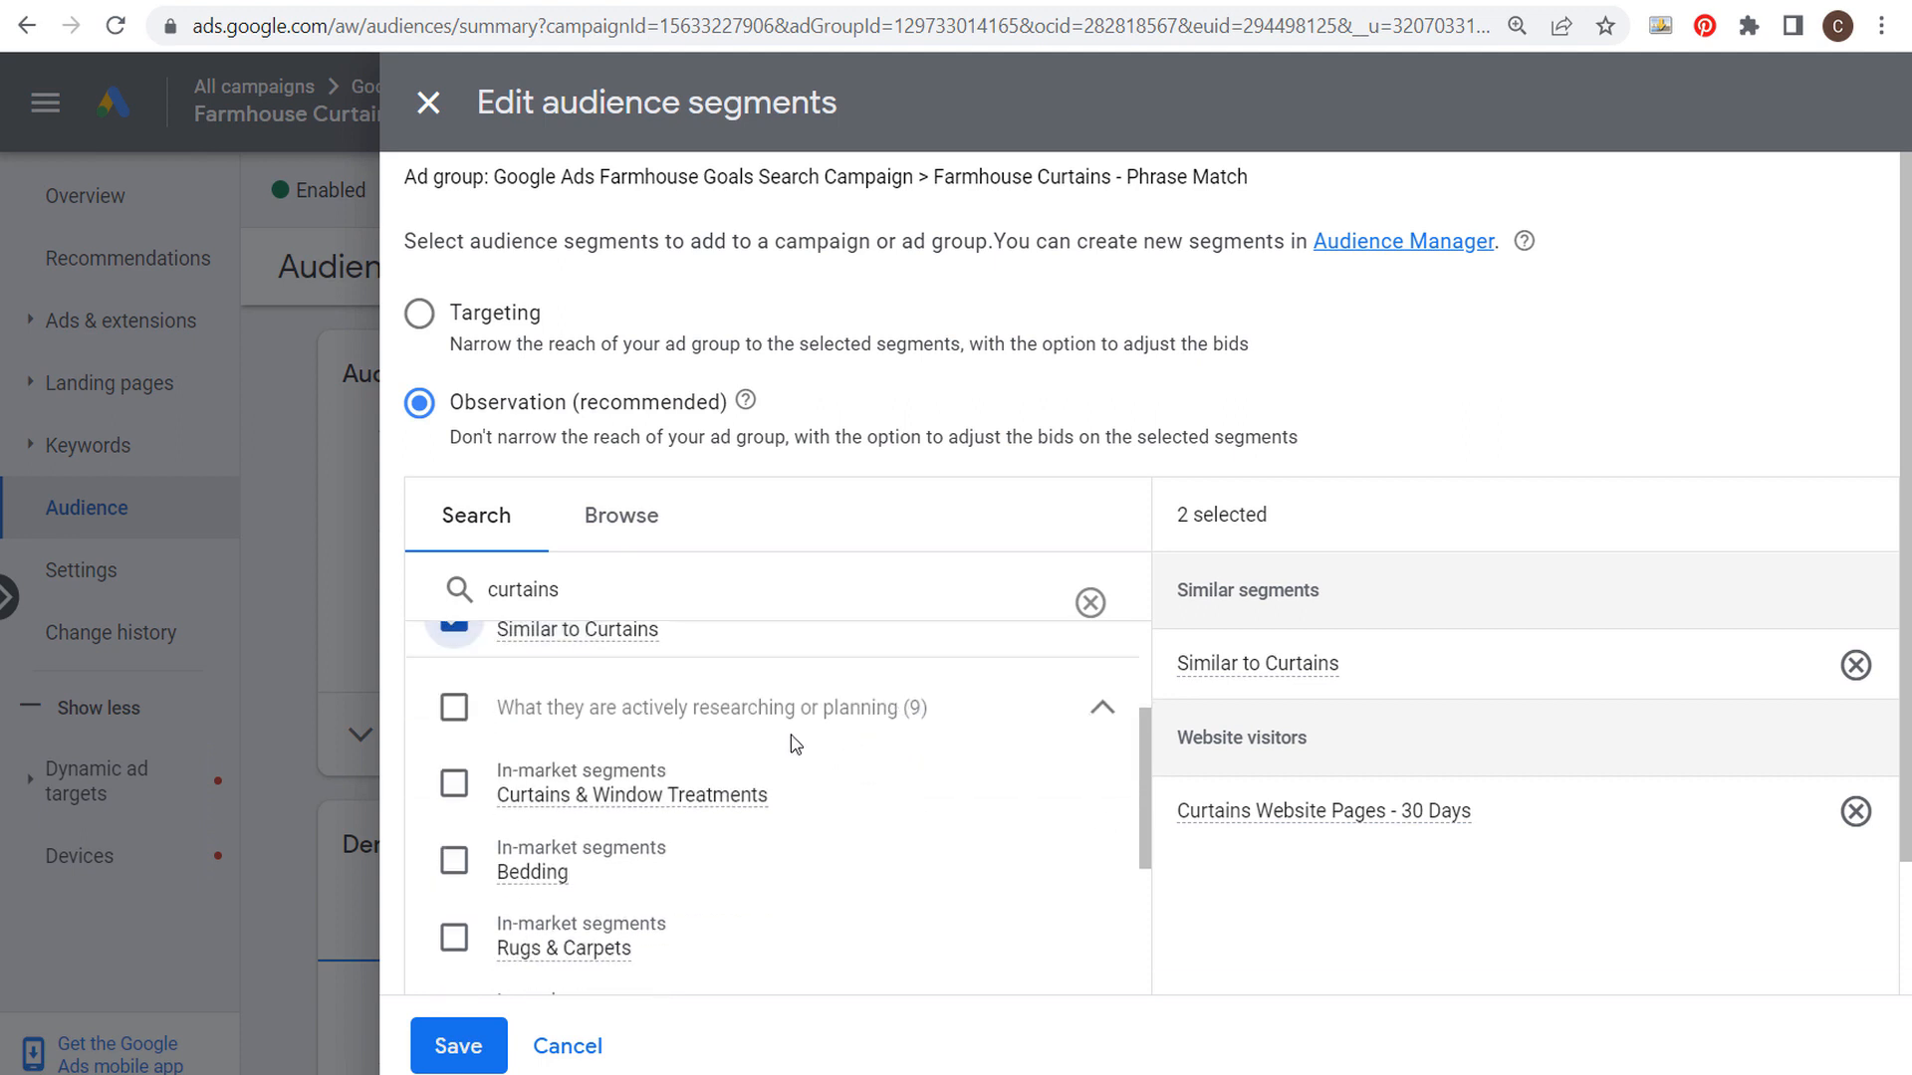
left_click(453, 786)
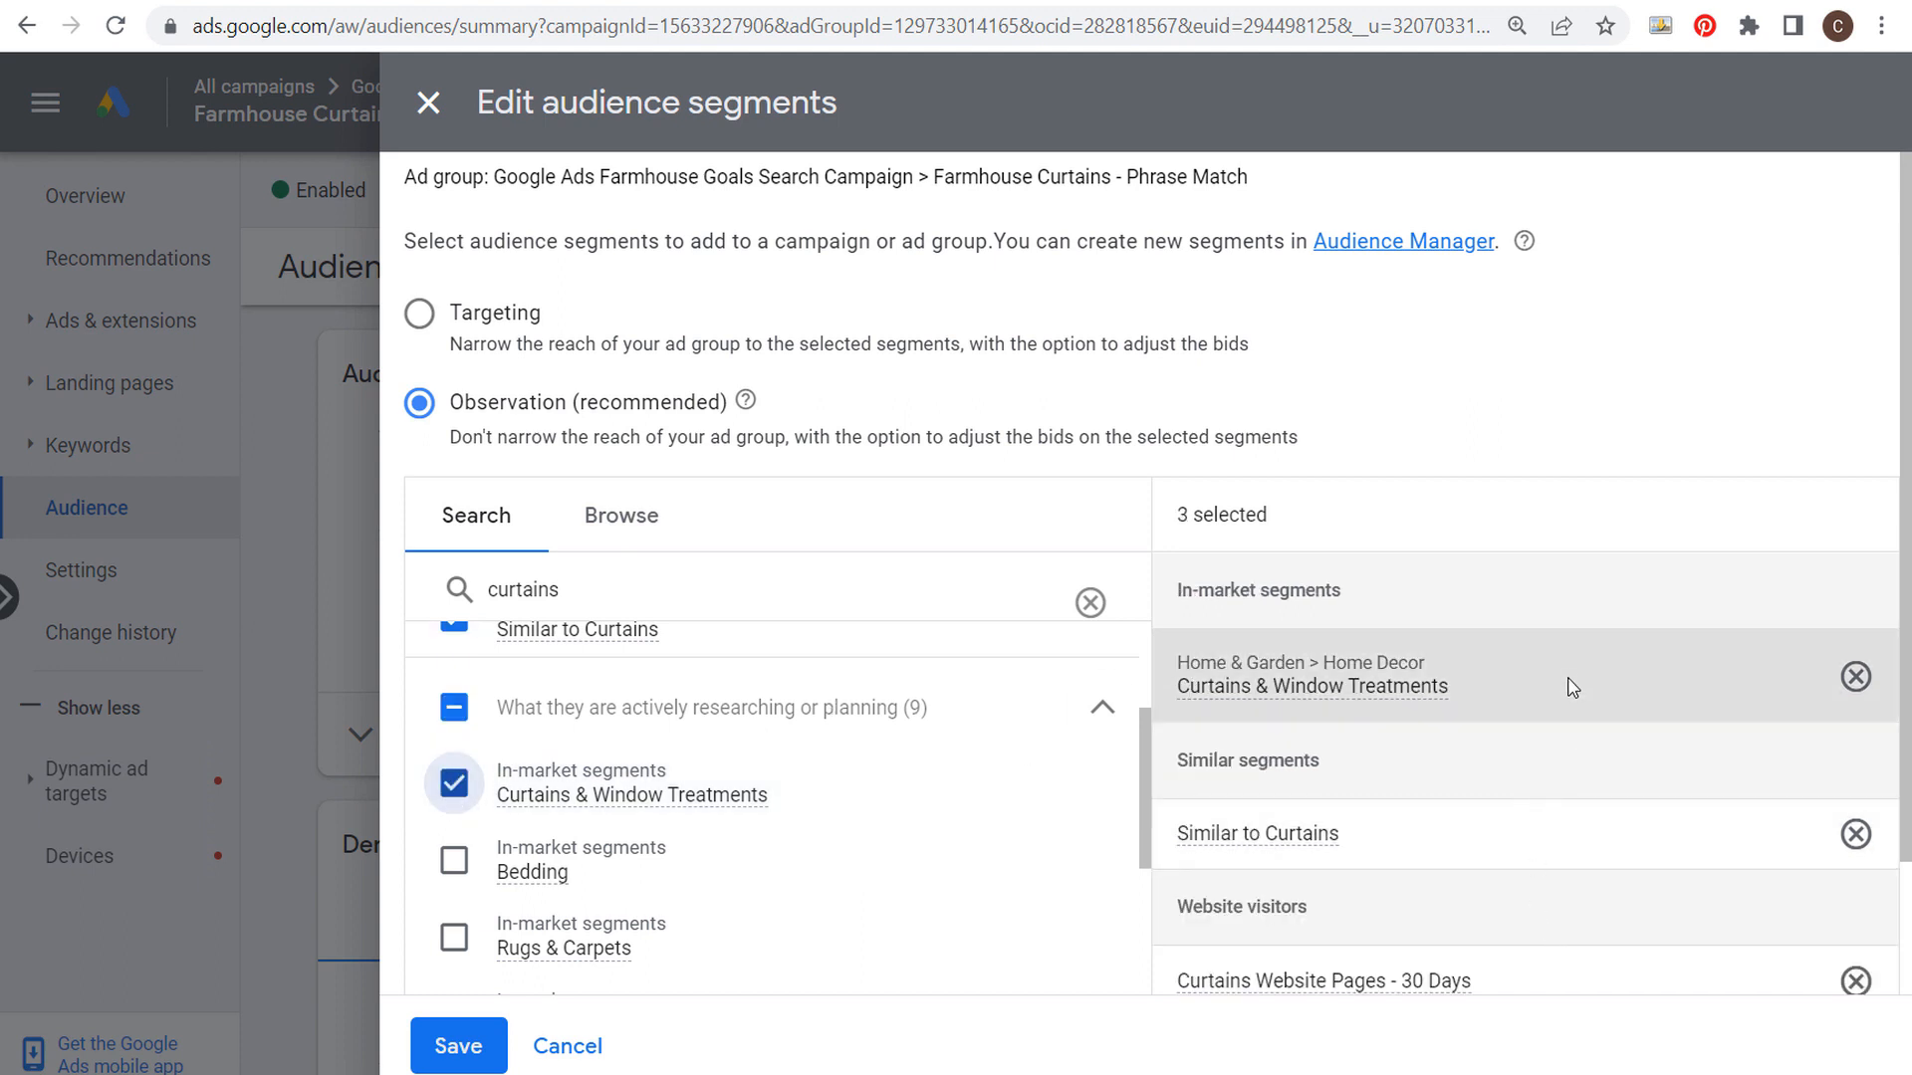
left_click(434, 1050)
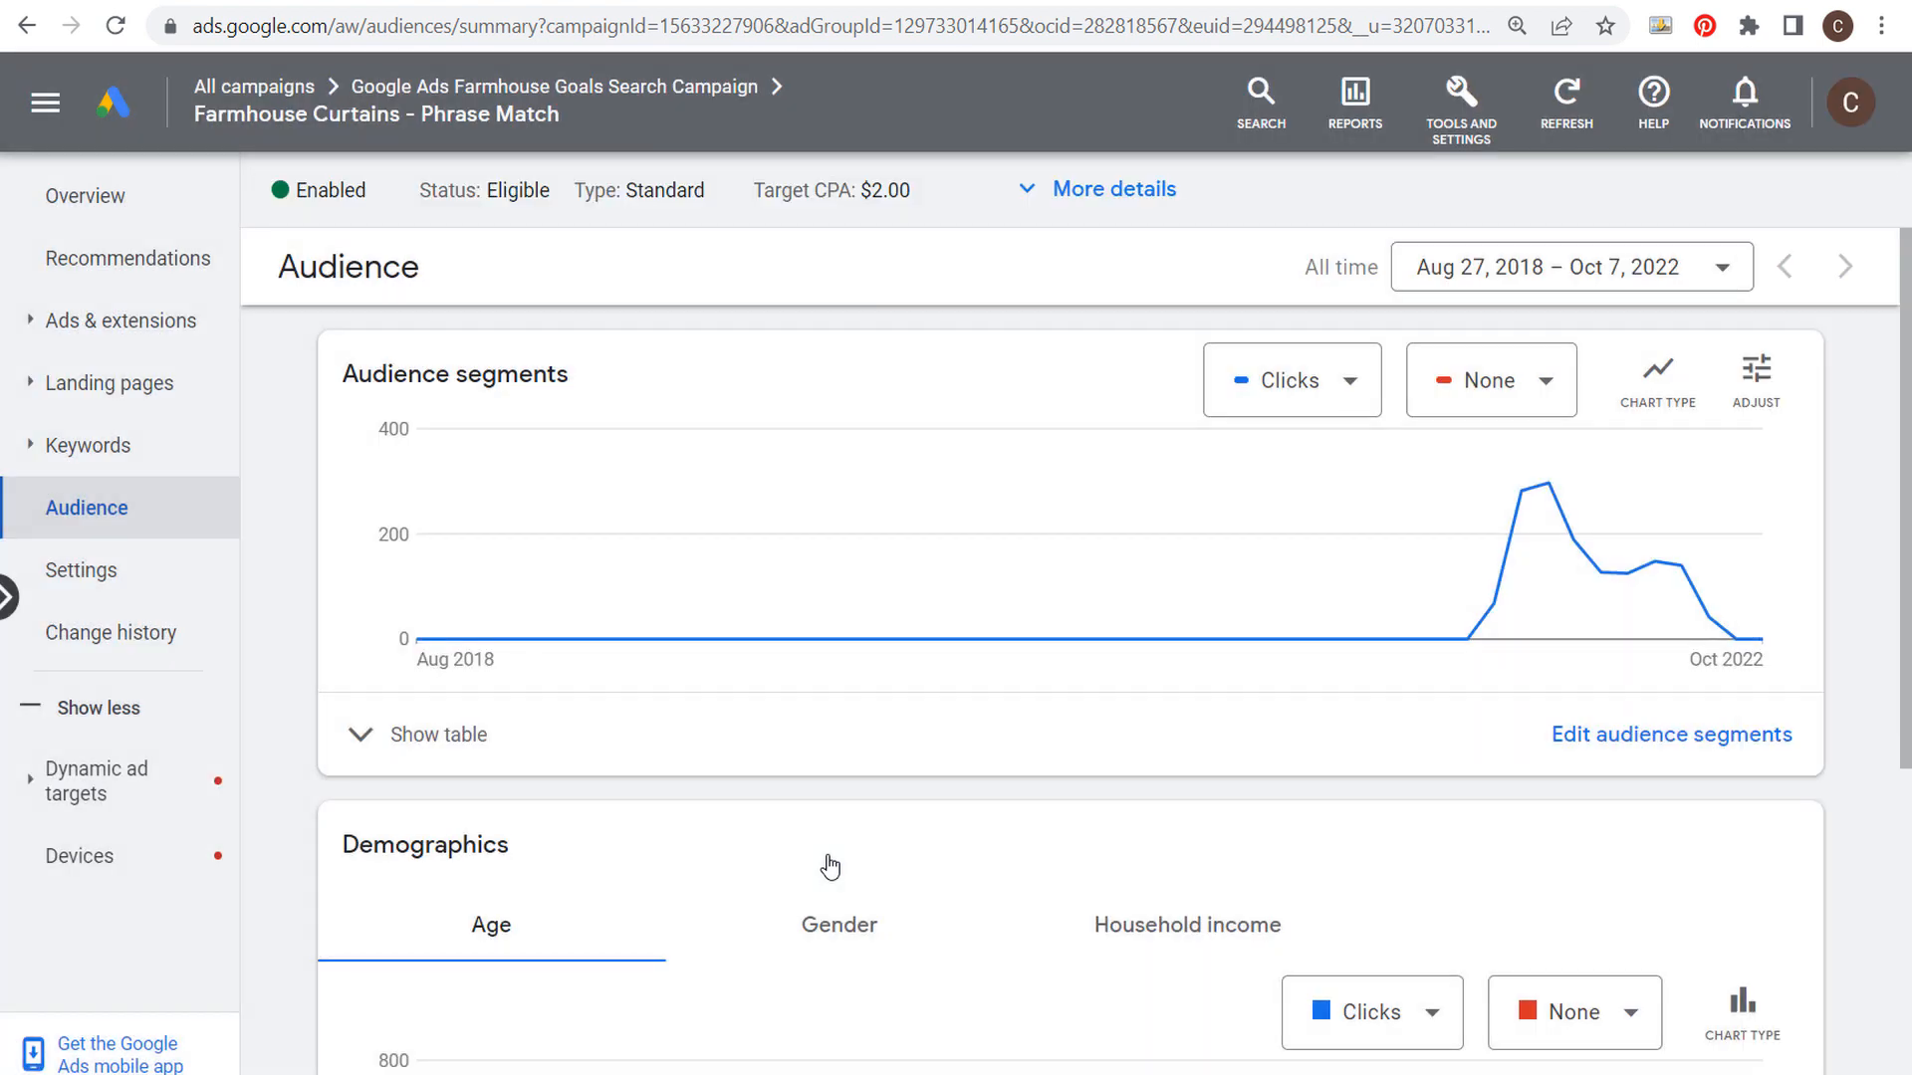
Examine the ad group's audience segment table, comparing status, conversions, cost per conversion, level and clicks of removed and newly added segments.
left_click(437, 737)
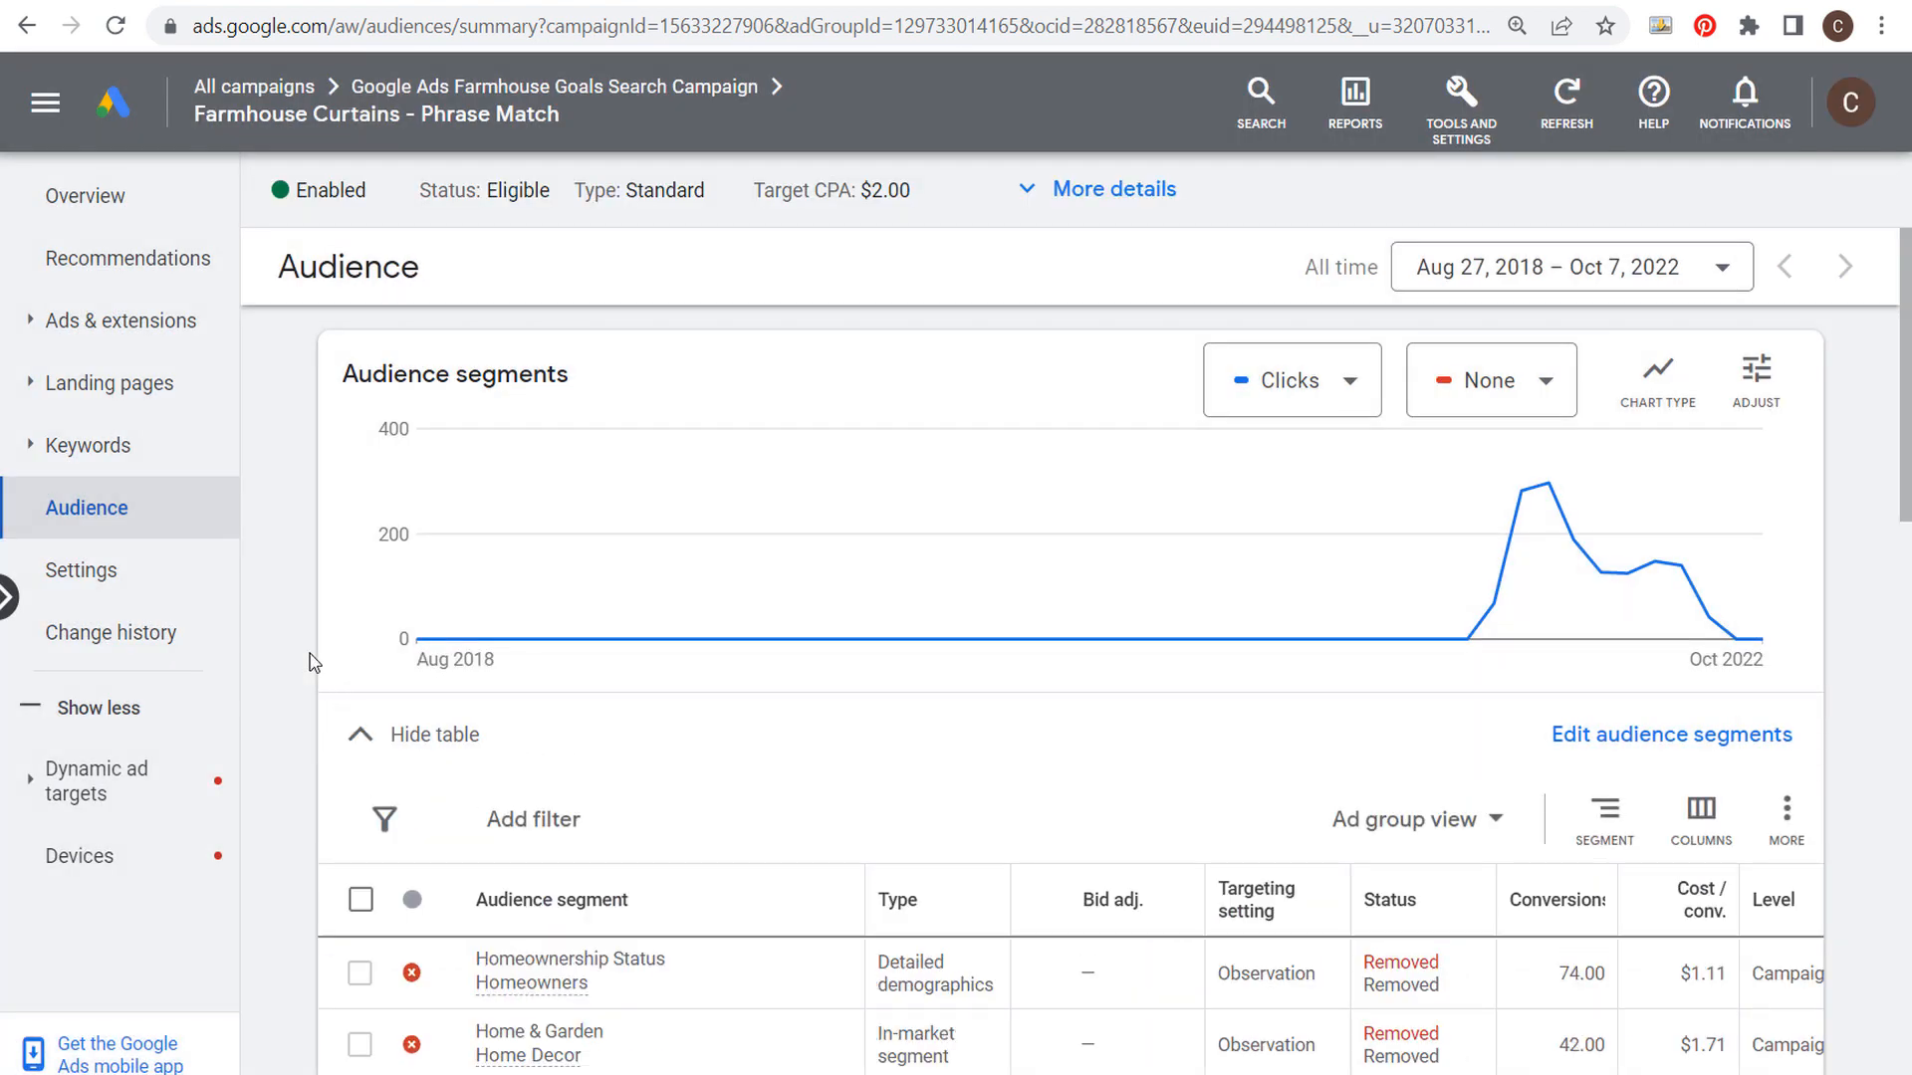
scroll(314, 662, "down", 4)
scroll(747, 670, "down", 4)
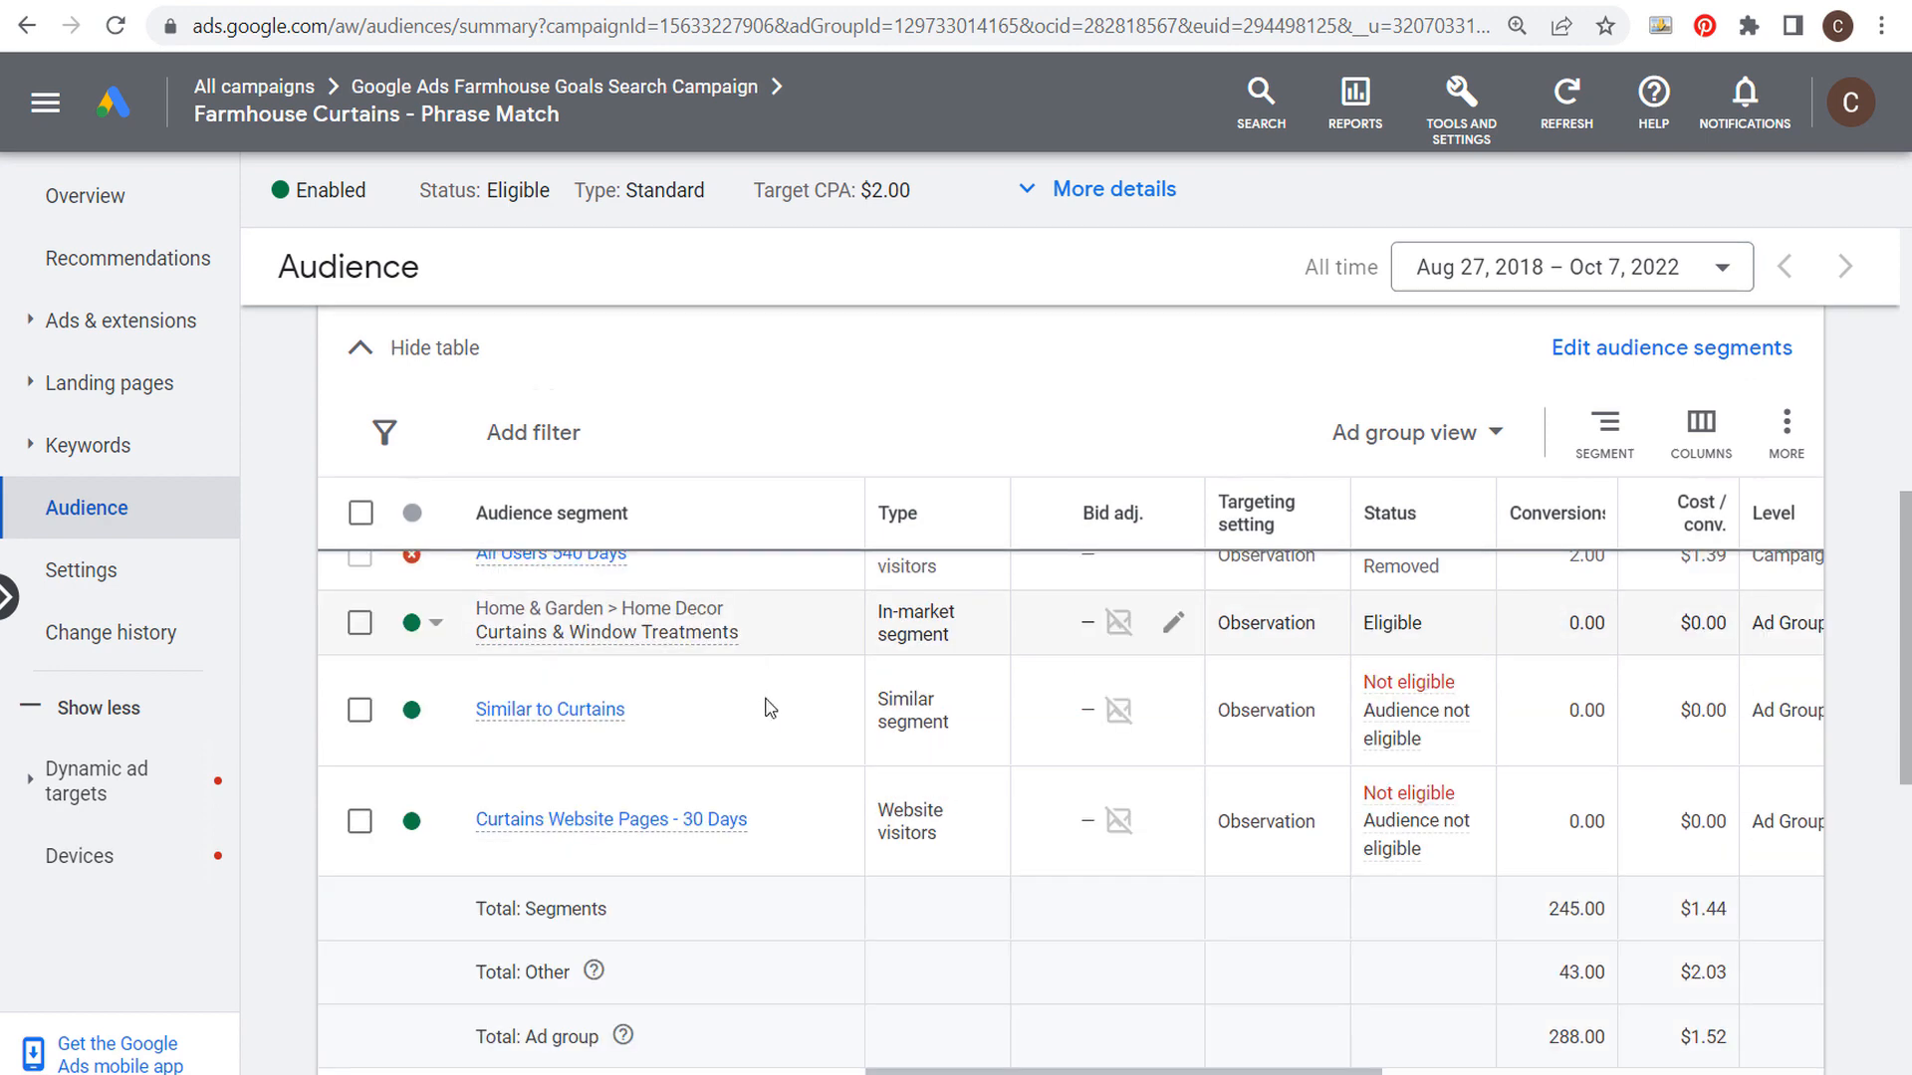
mouse_move(603, 716)
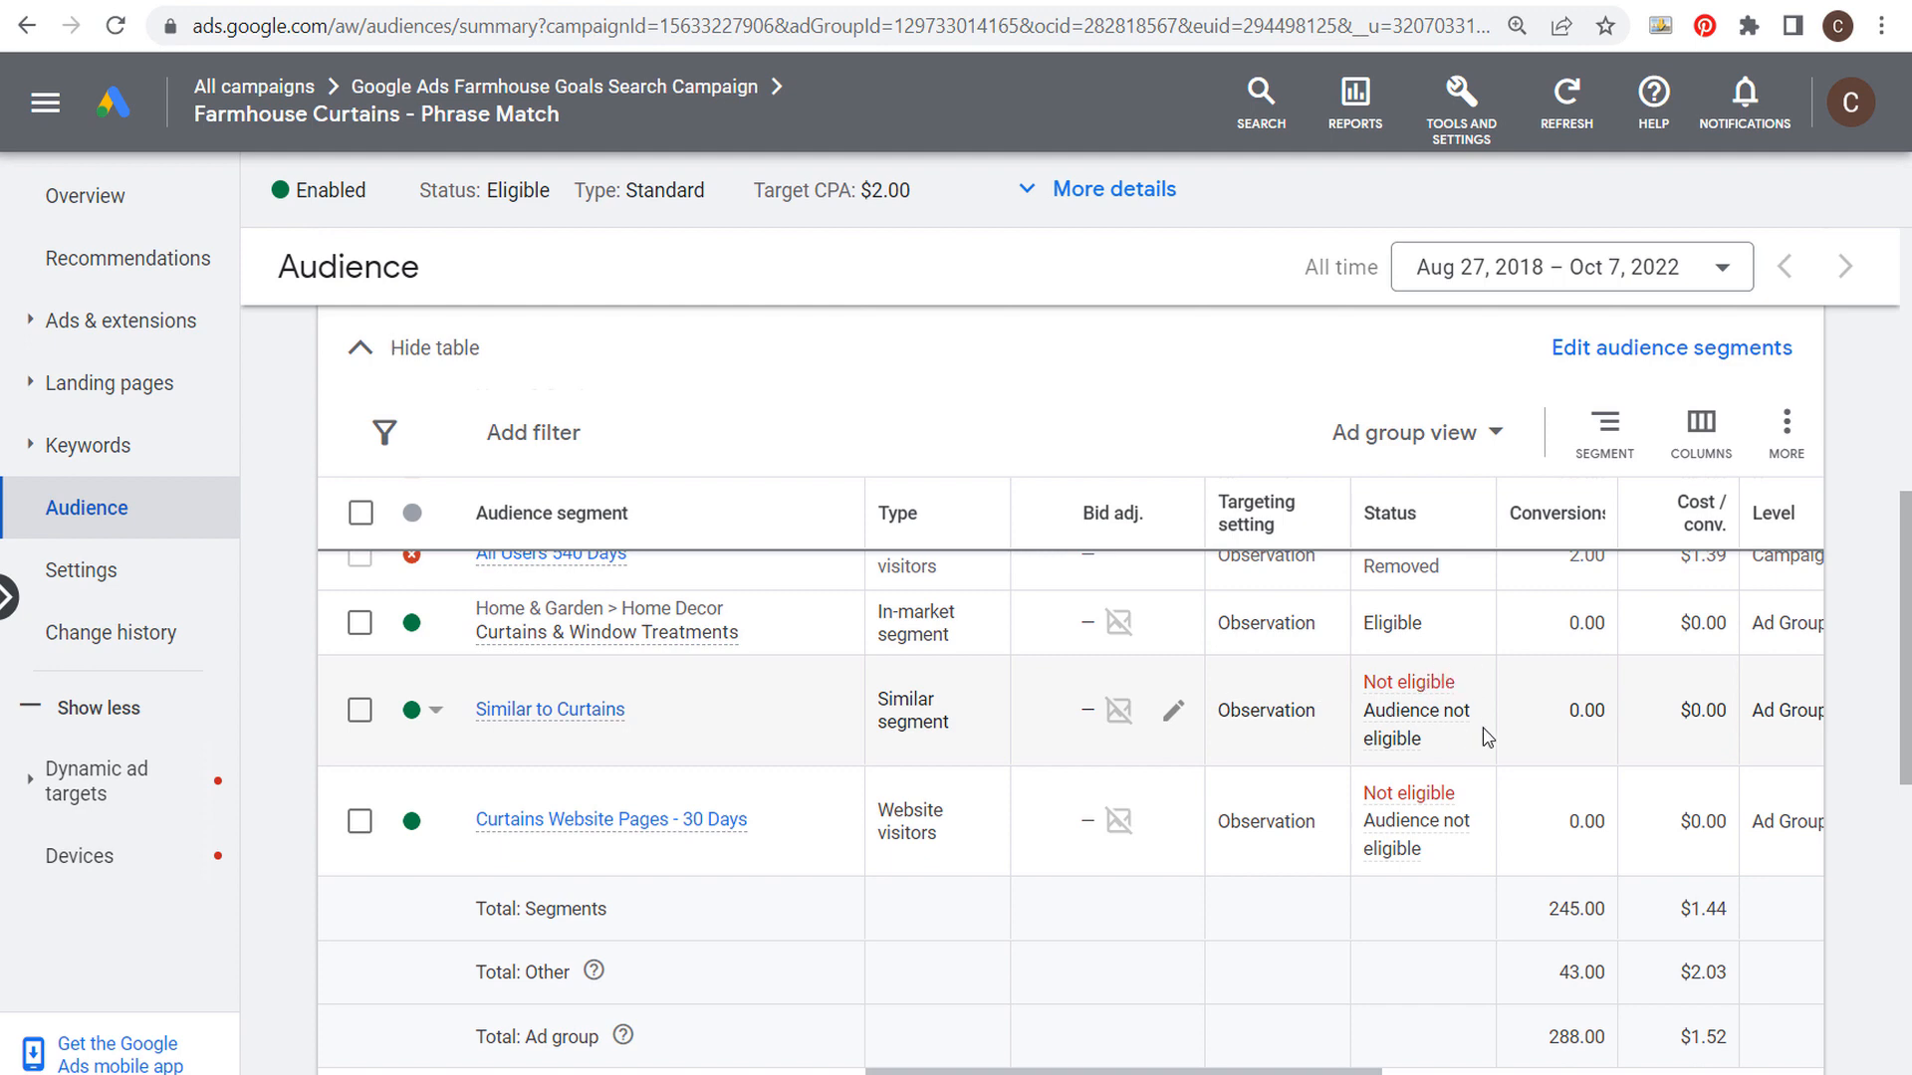
mouse_move(1406, 717)
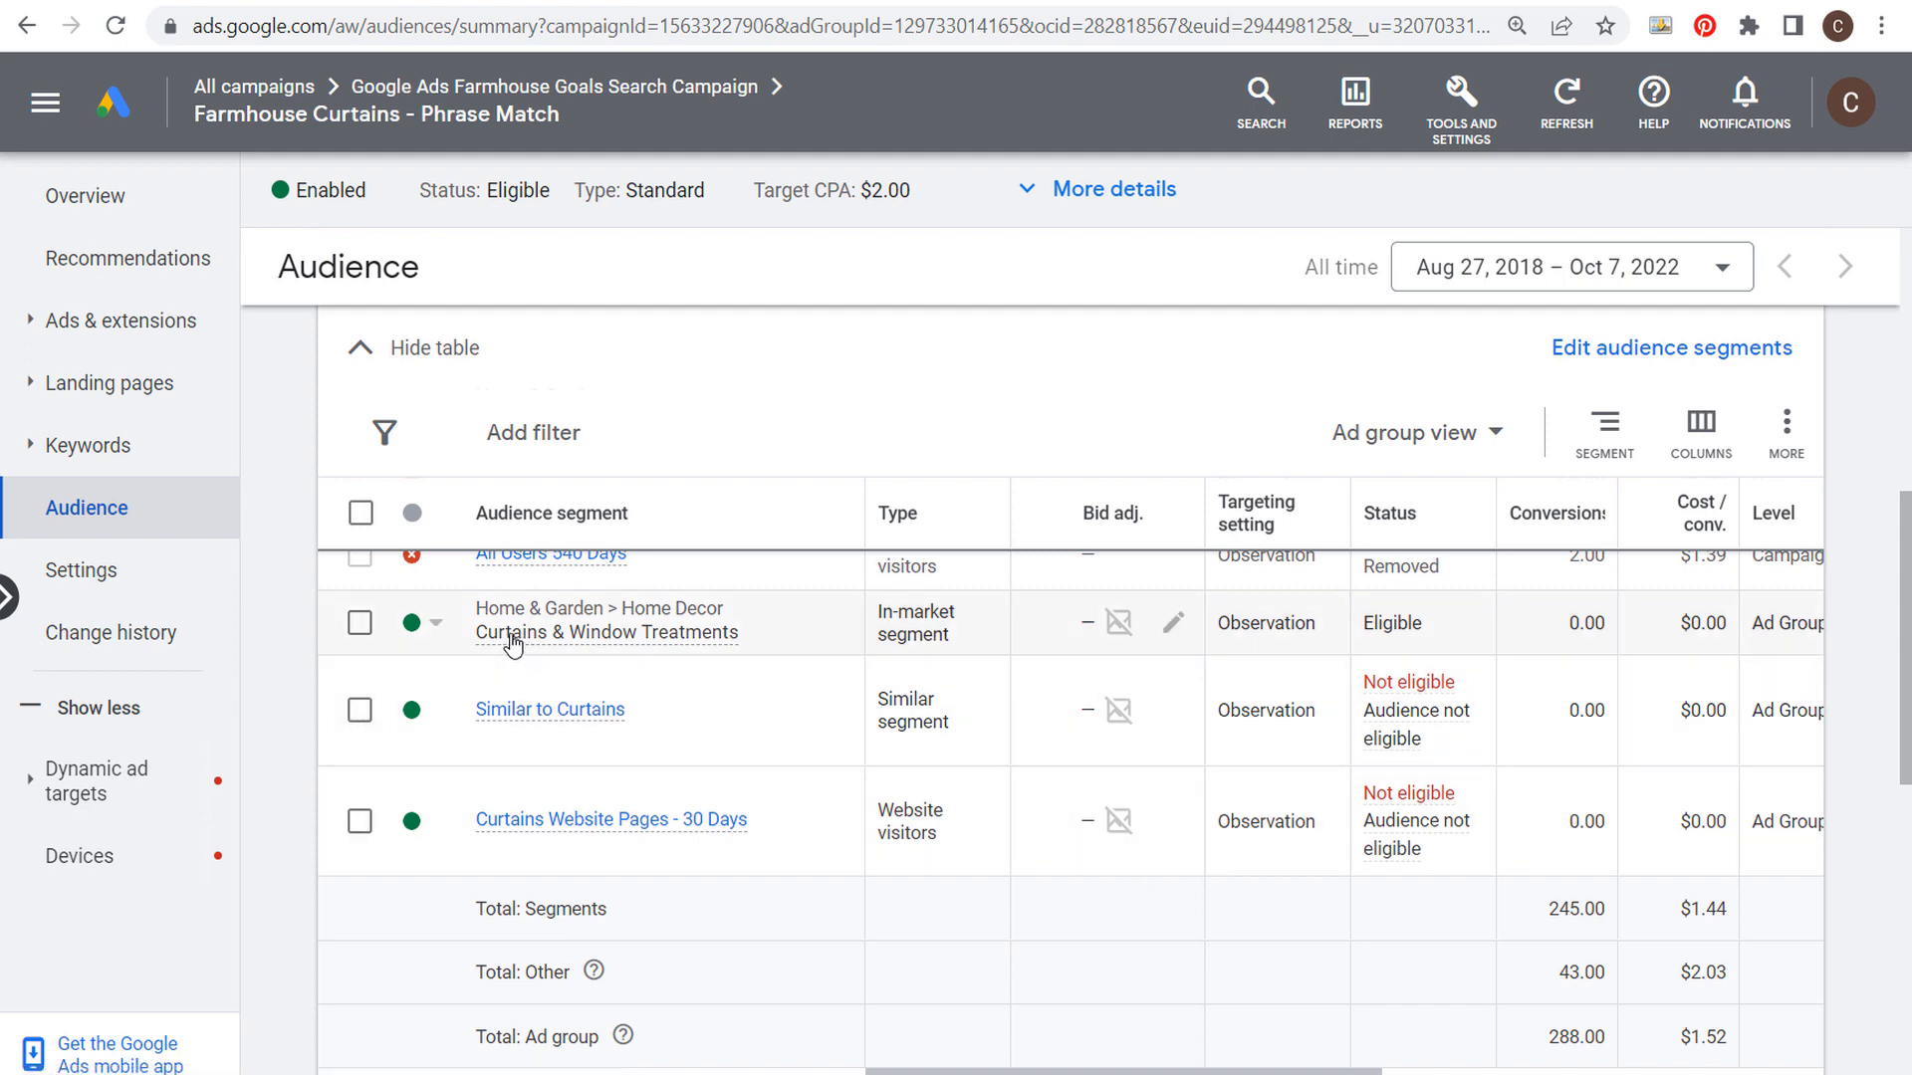
mouse_move(513, 646)
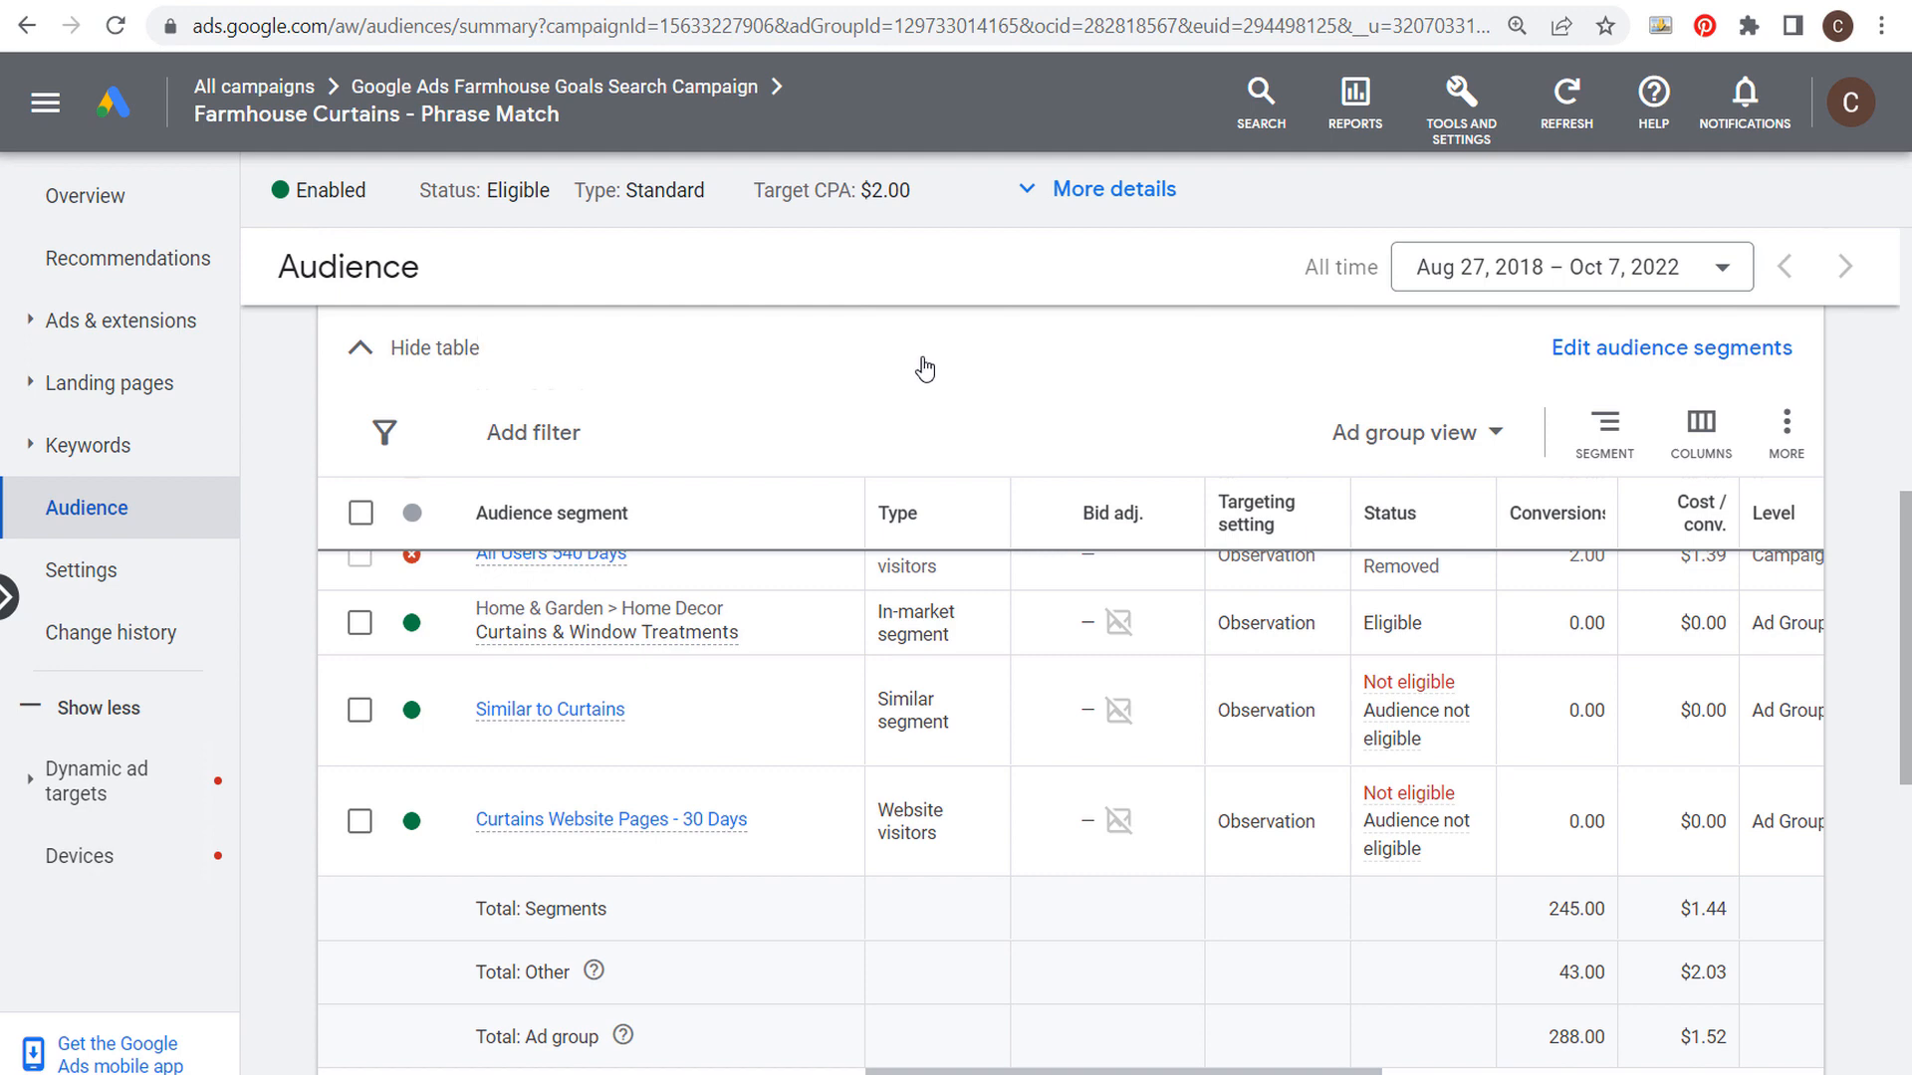
scroll(923, 369, "up", 2)
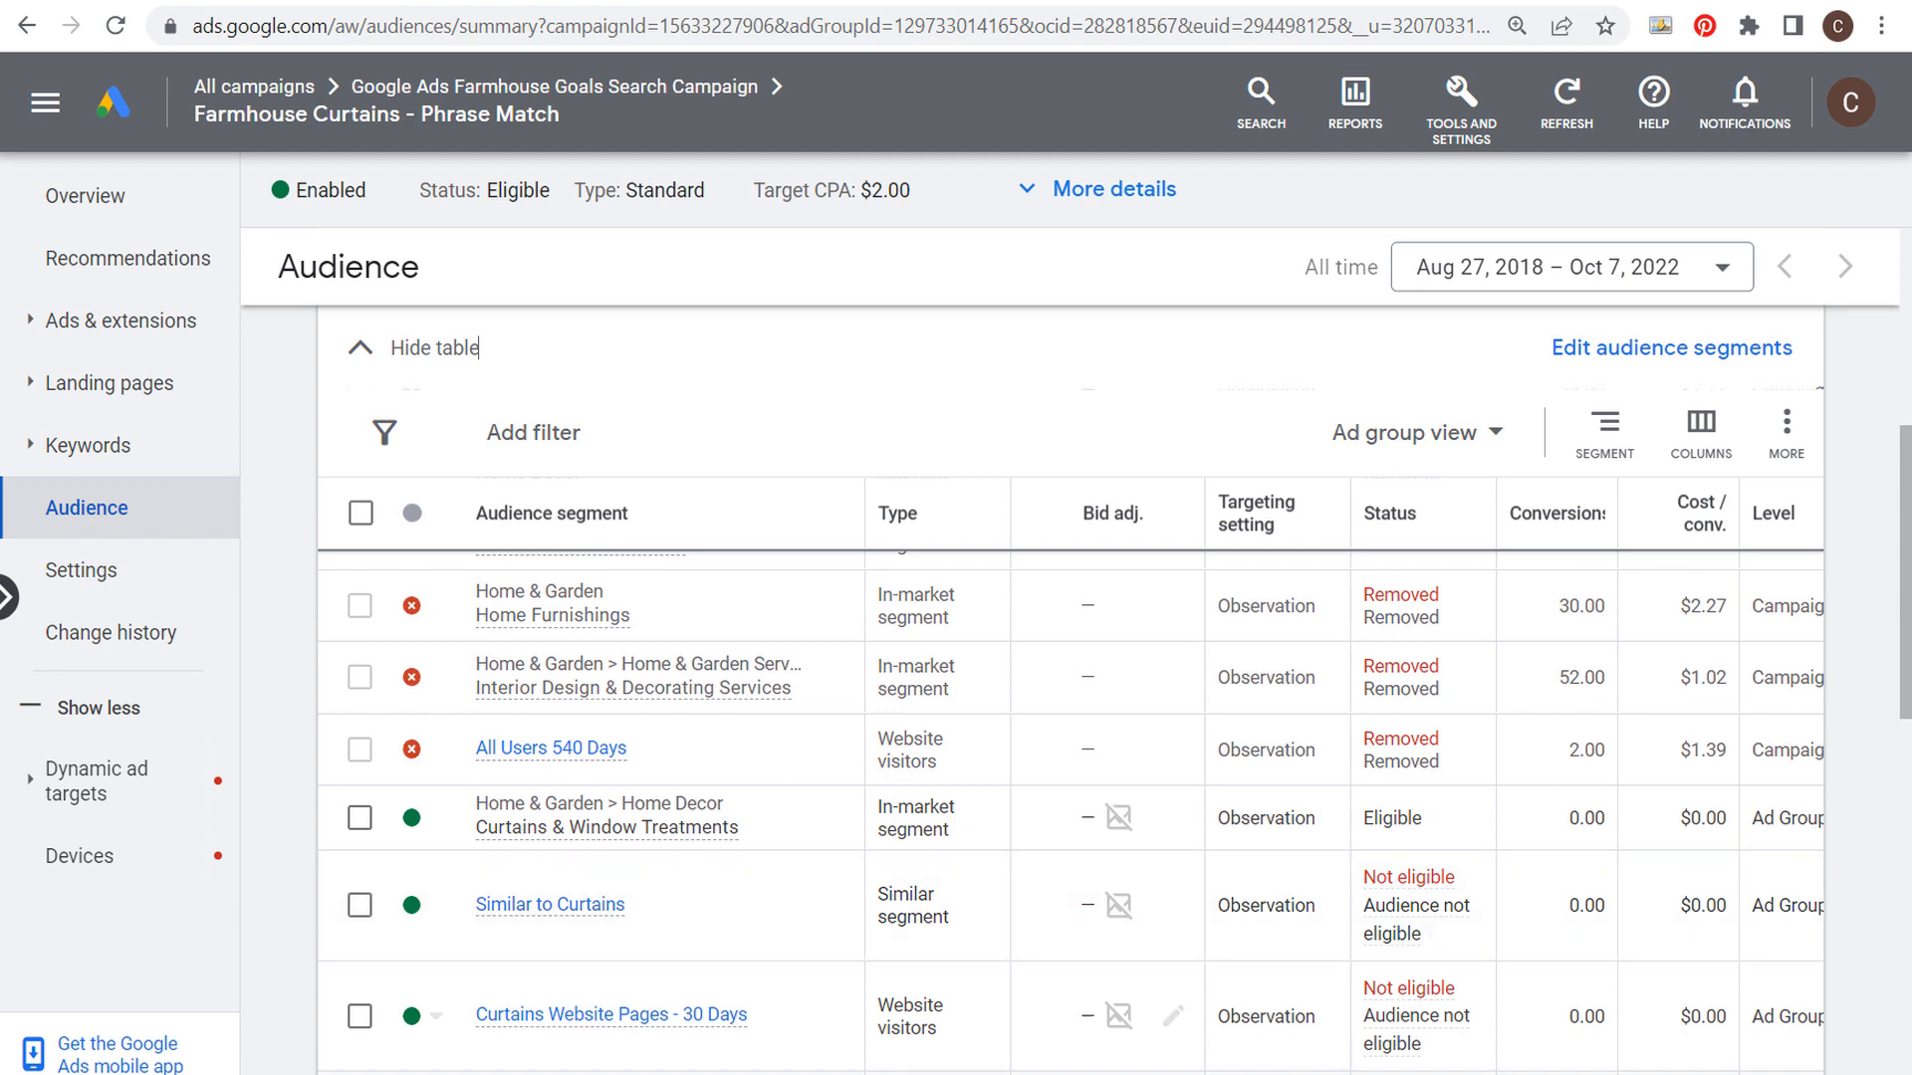
scroll(1471, 746, "right", 3)
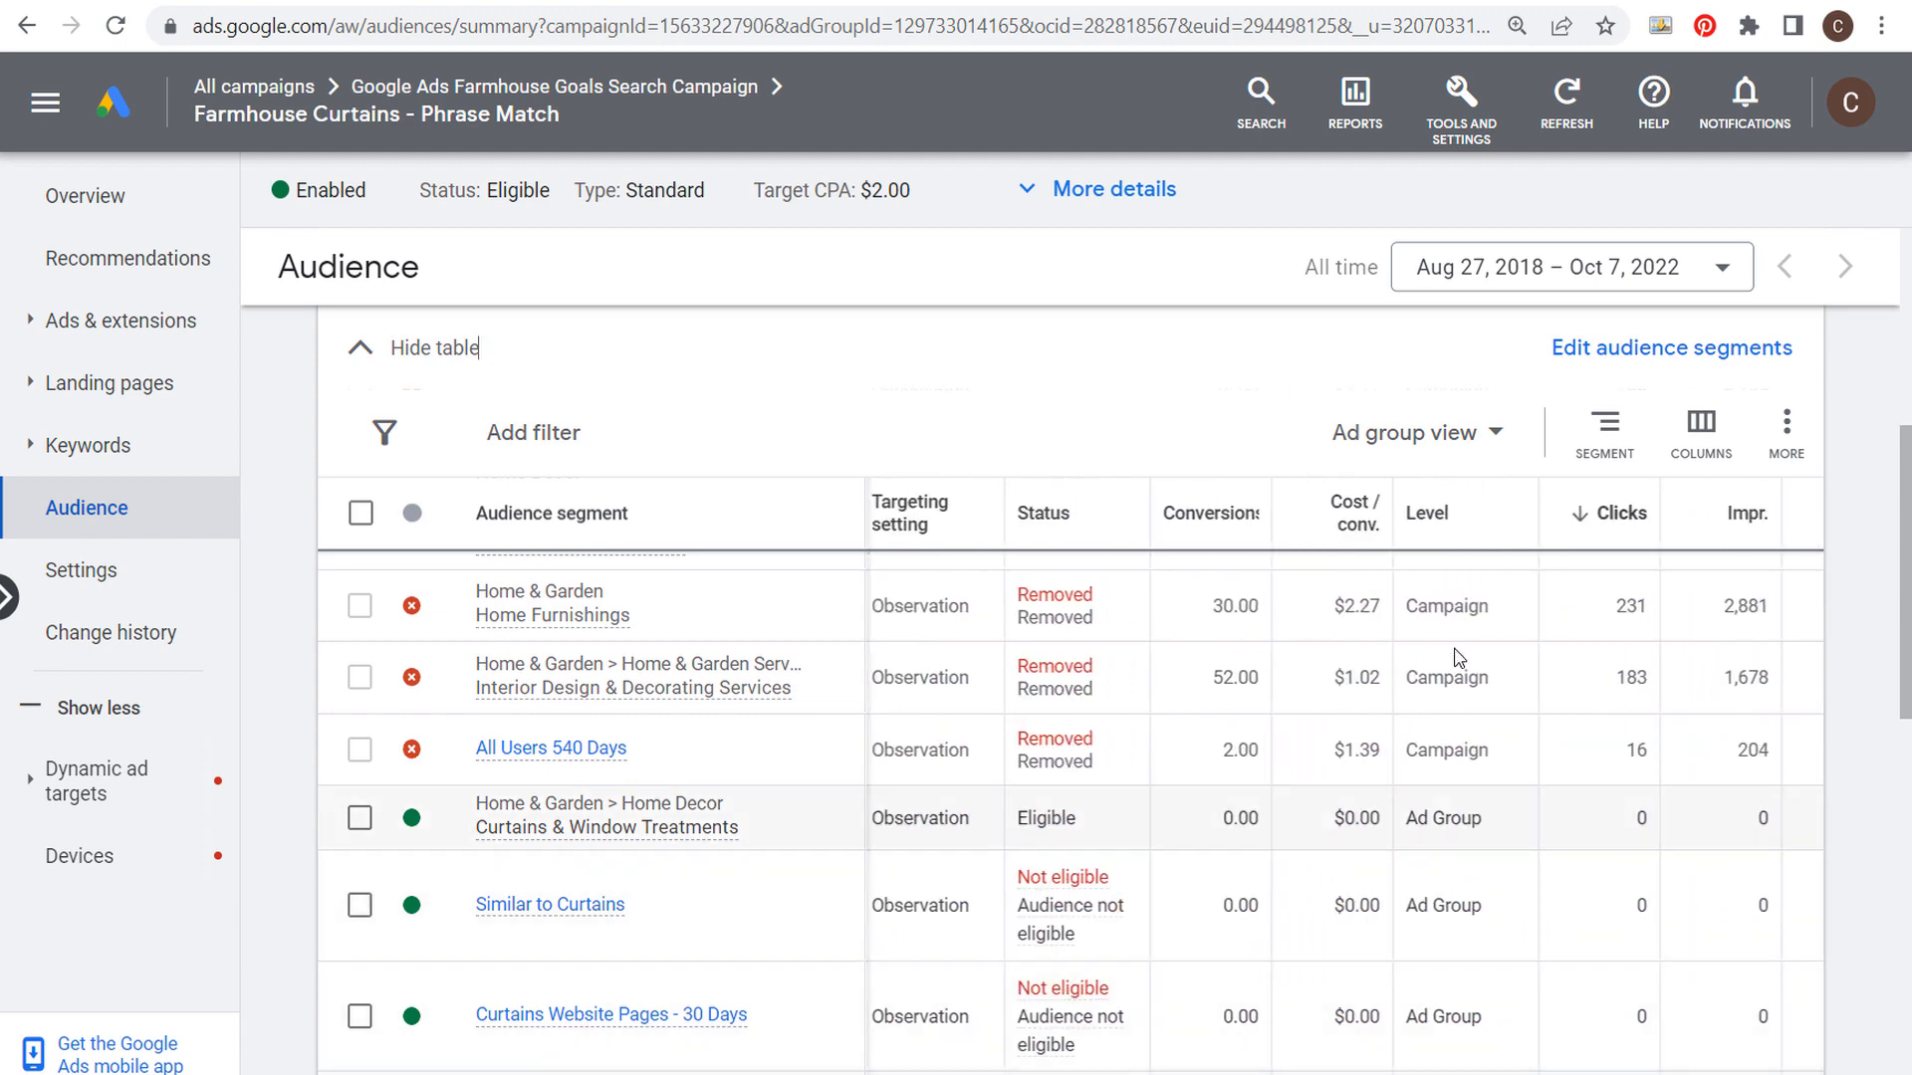
scroll(1471, 747, "up", 2)
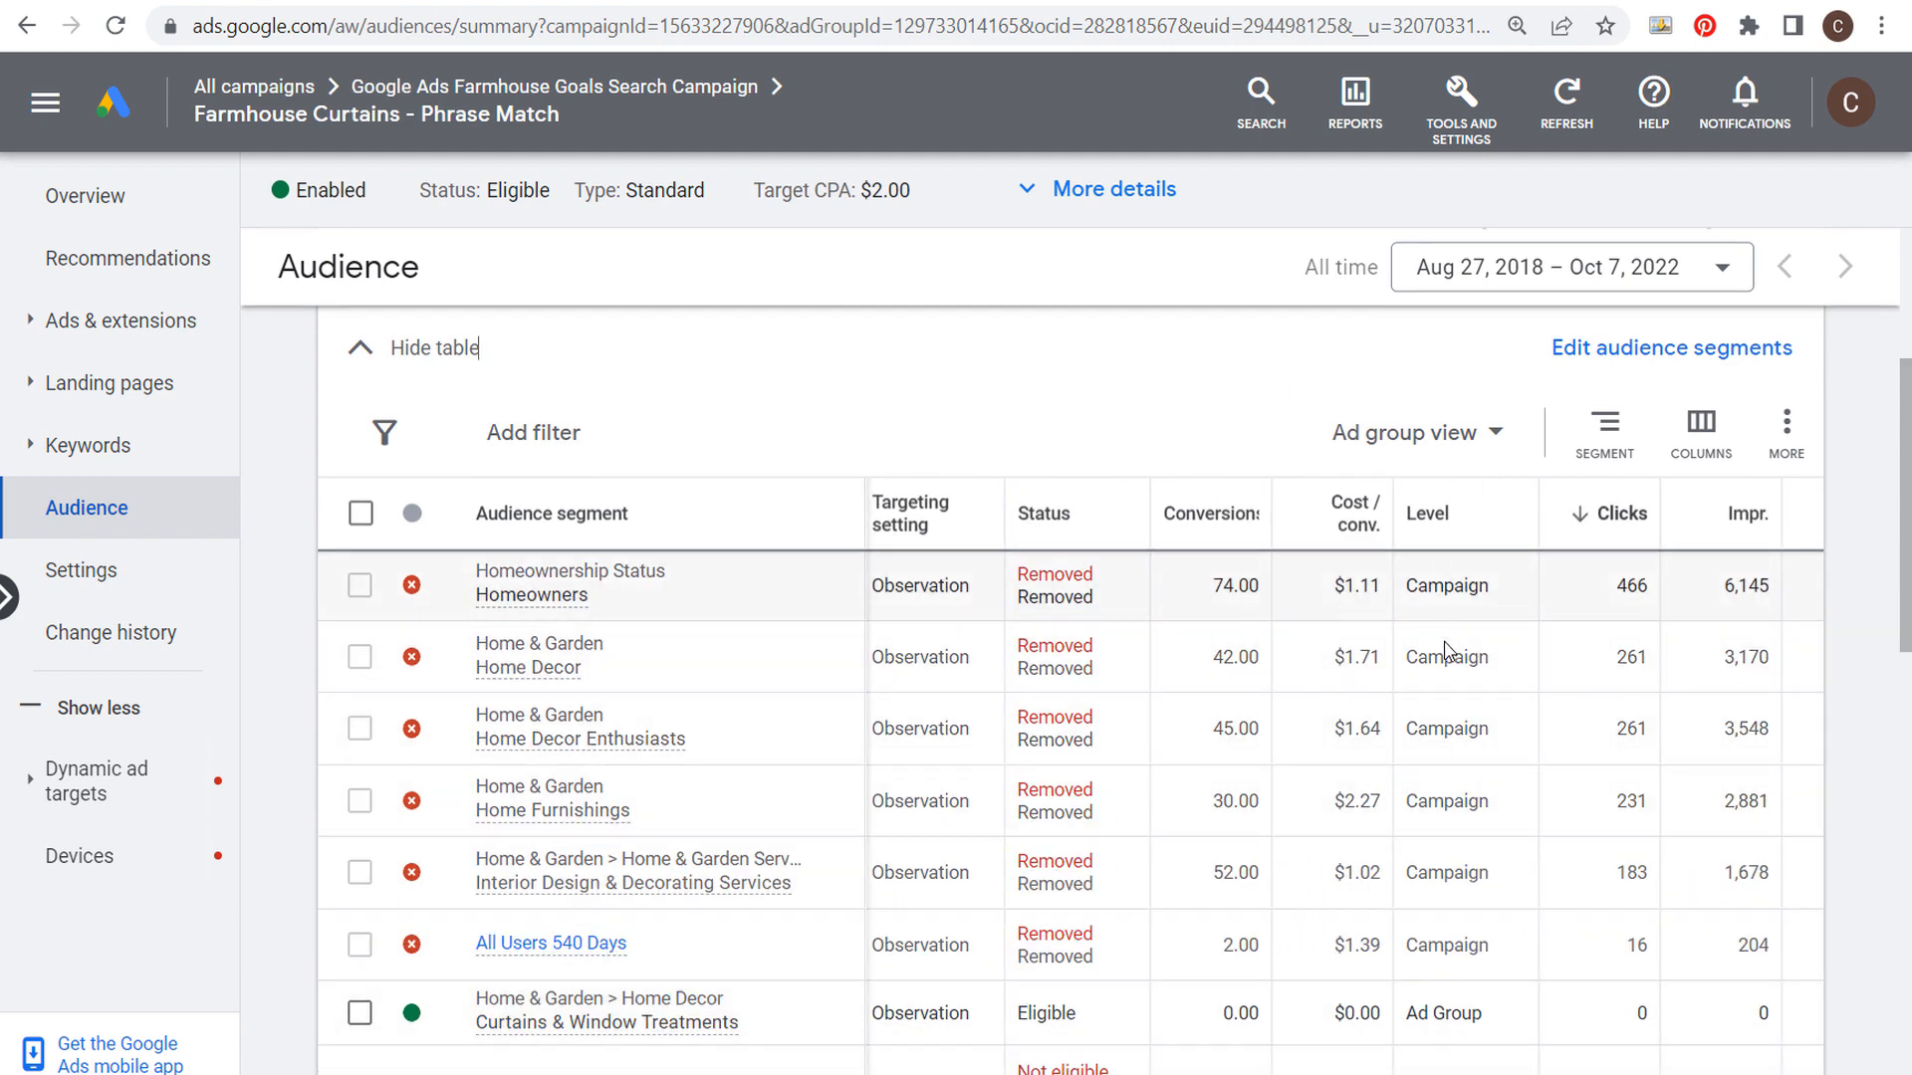
Check the targeting setting of the audience segments in the ad group's table, starting with Homeowners.
scroll(1439, 777, "up", 2)
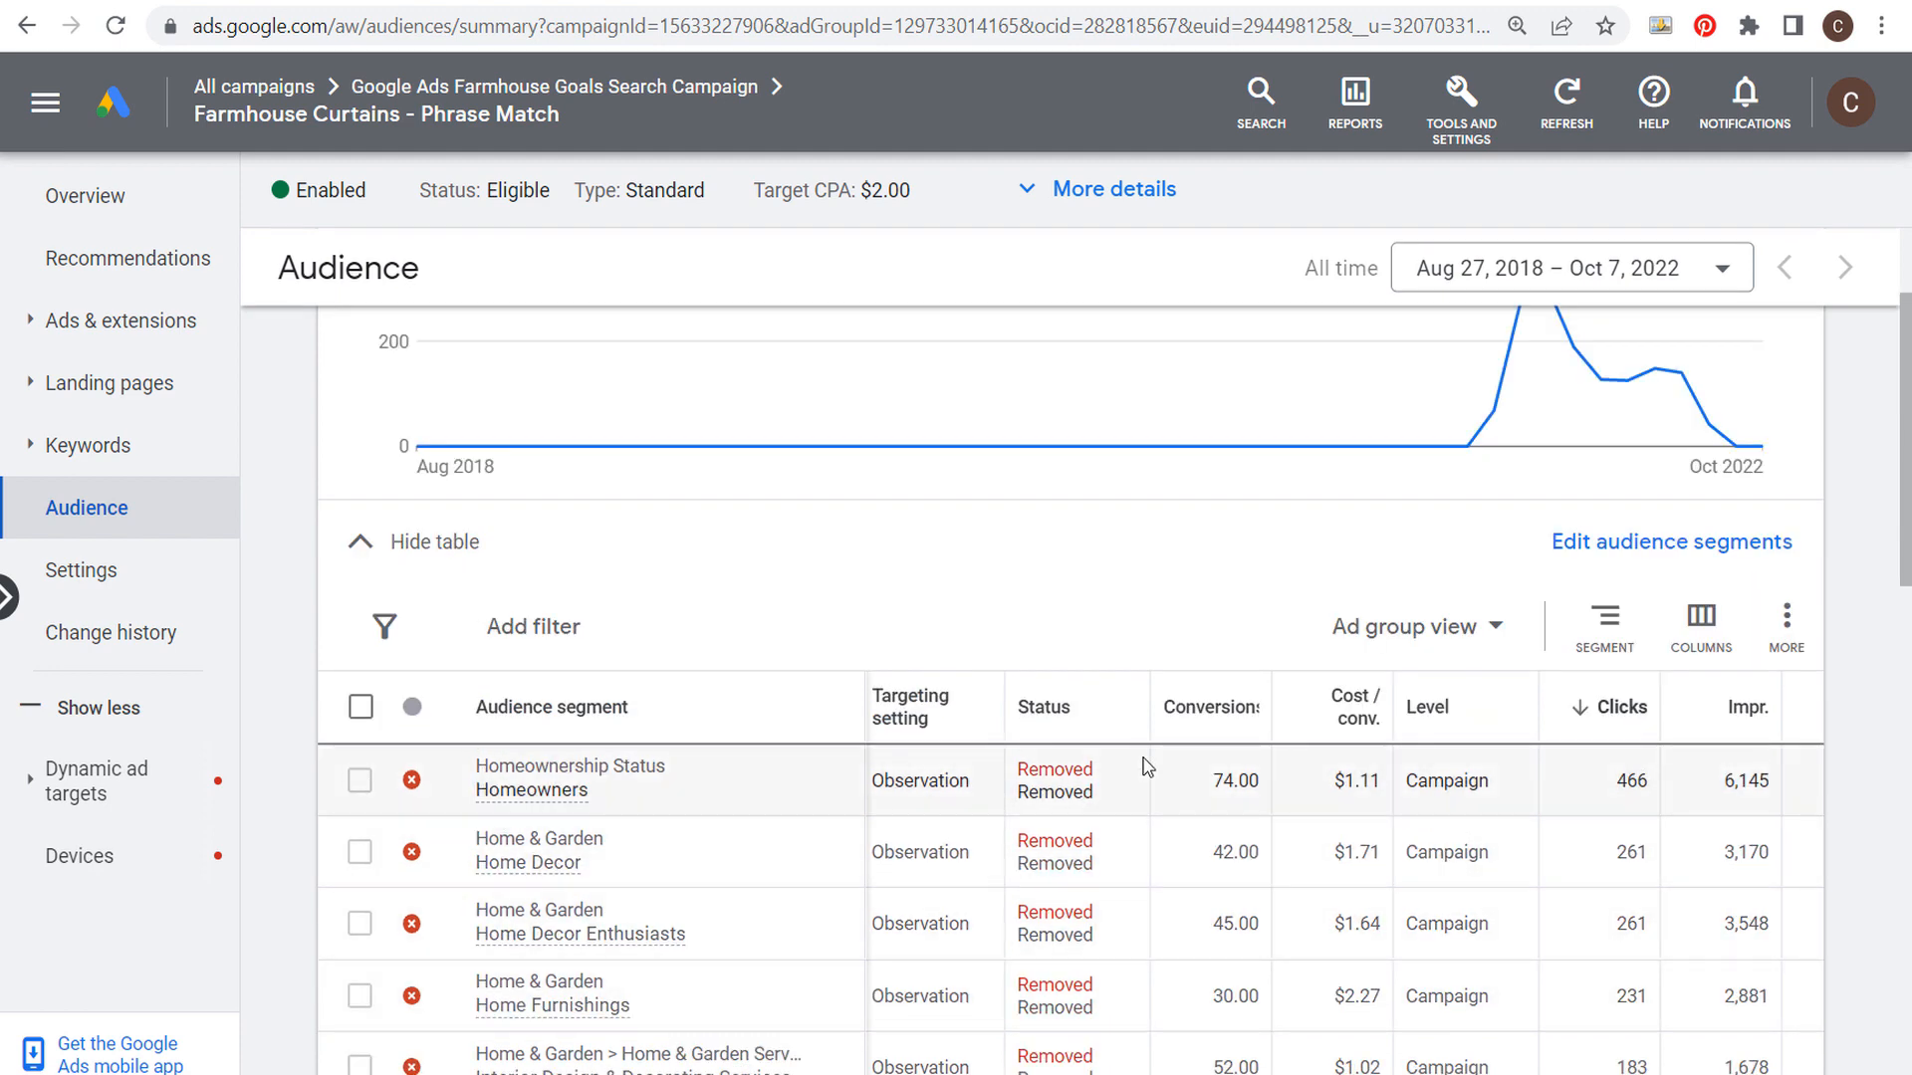
left_click_drag(1195, 1073, 1055, 1074)
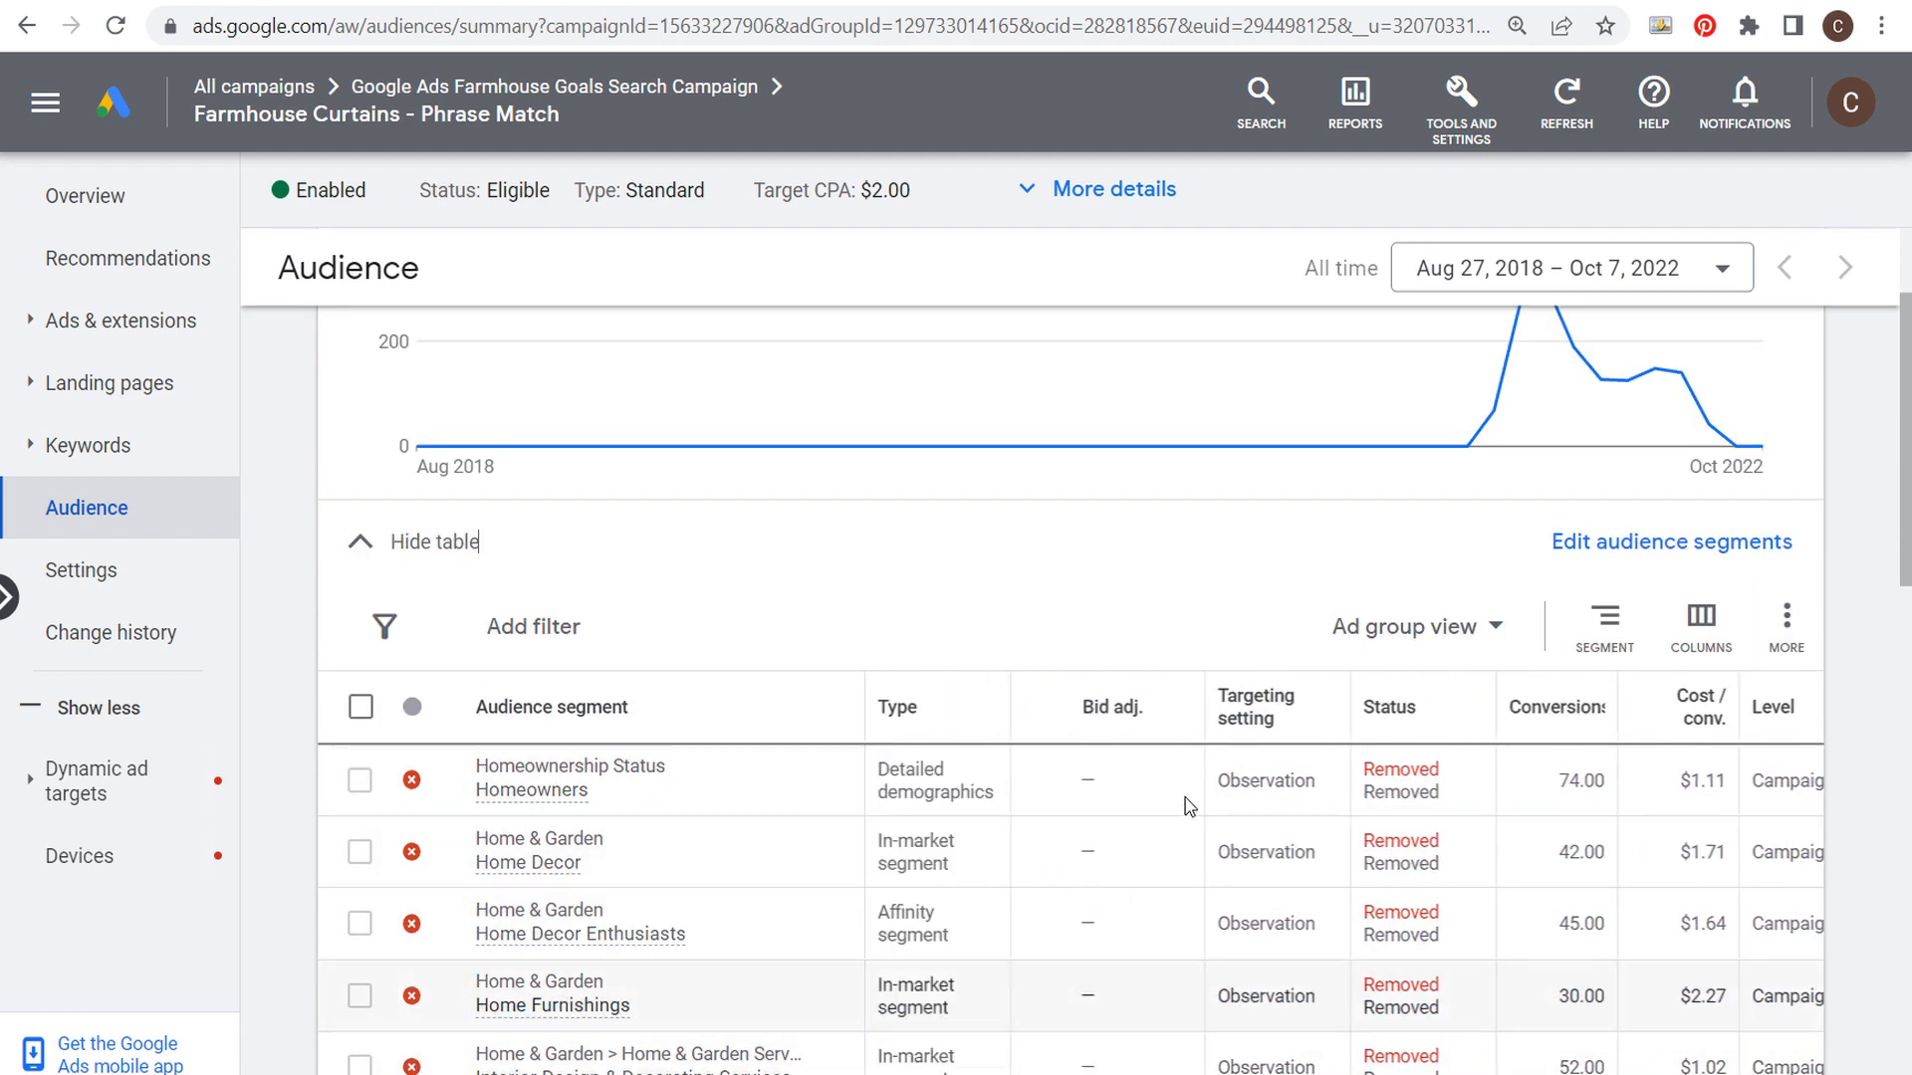
left_click_drag(1217, 783, 1319, 784)
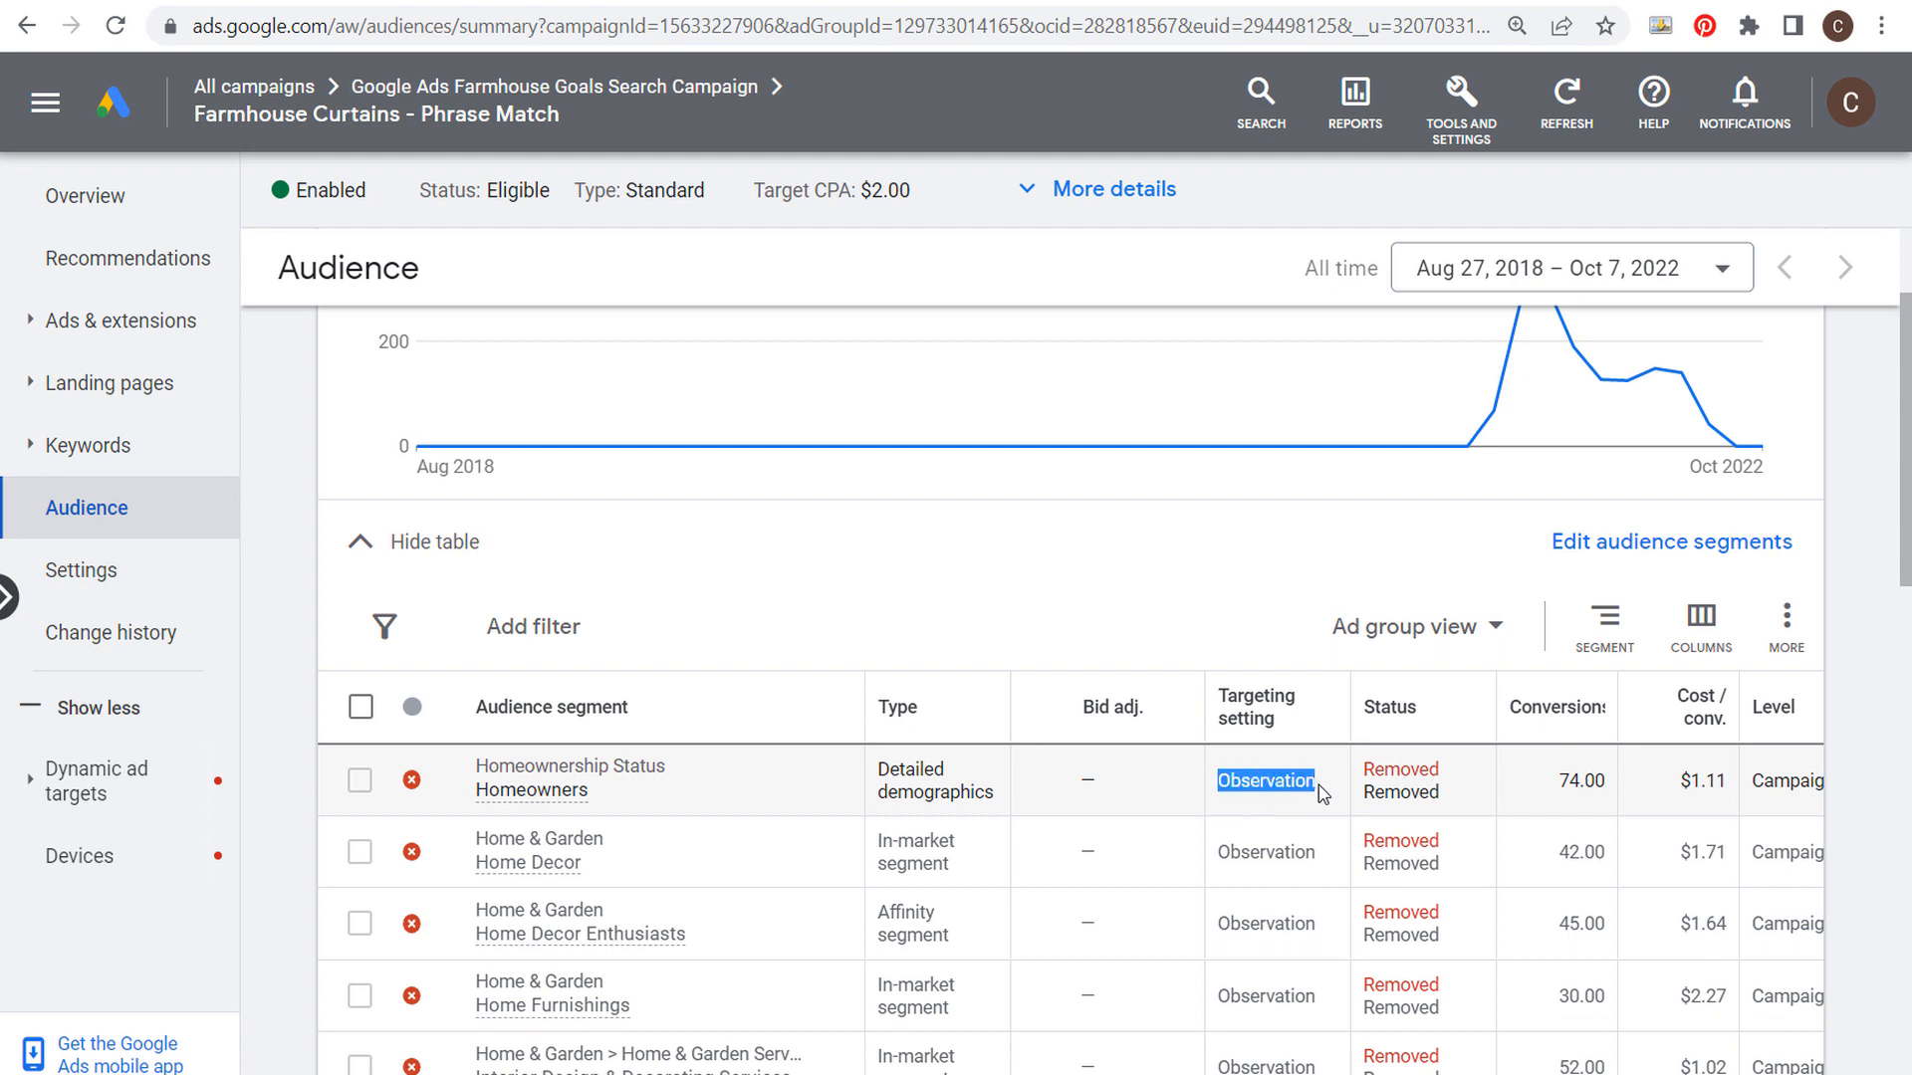
left_click(1173, 579)
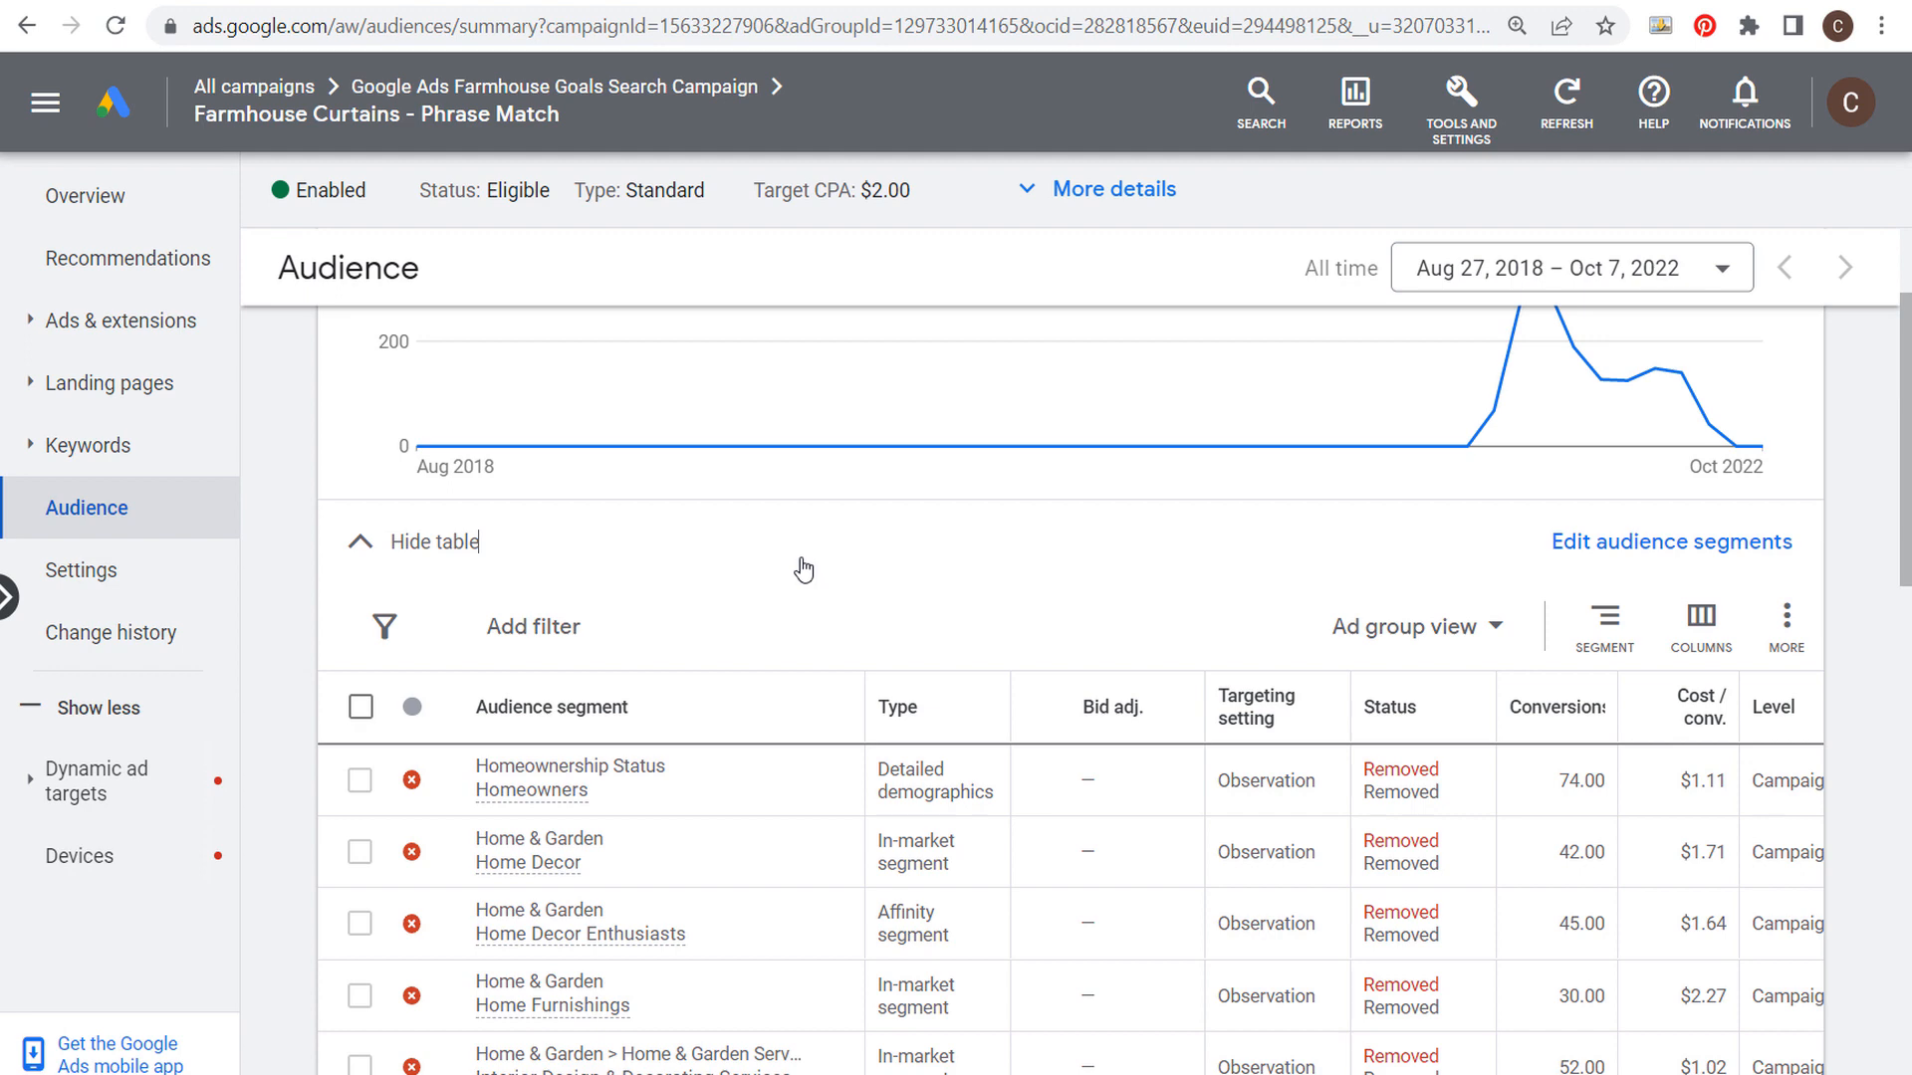
Return to the Google Ads Farmhouse Goals Search Campaign's audiences, collapse the segment table and go to the Exclusions section.
left_click(414, 95)
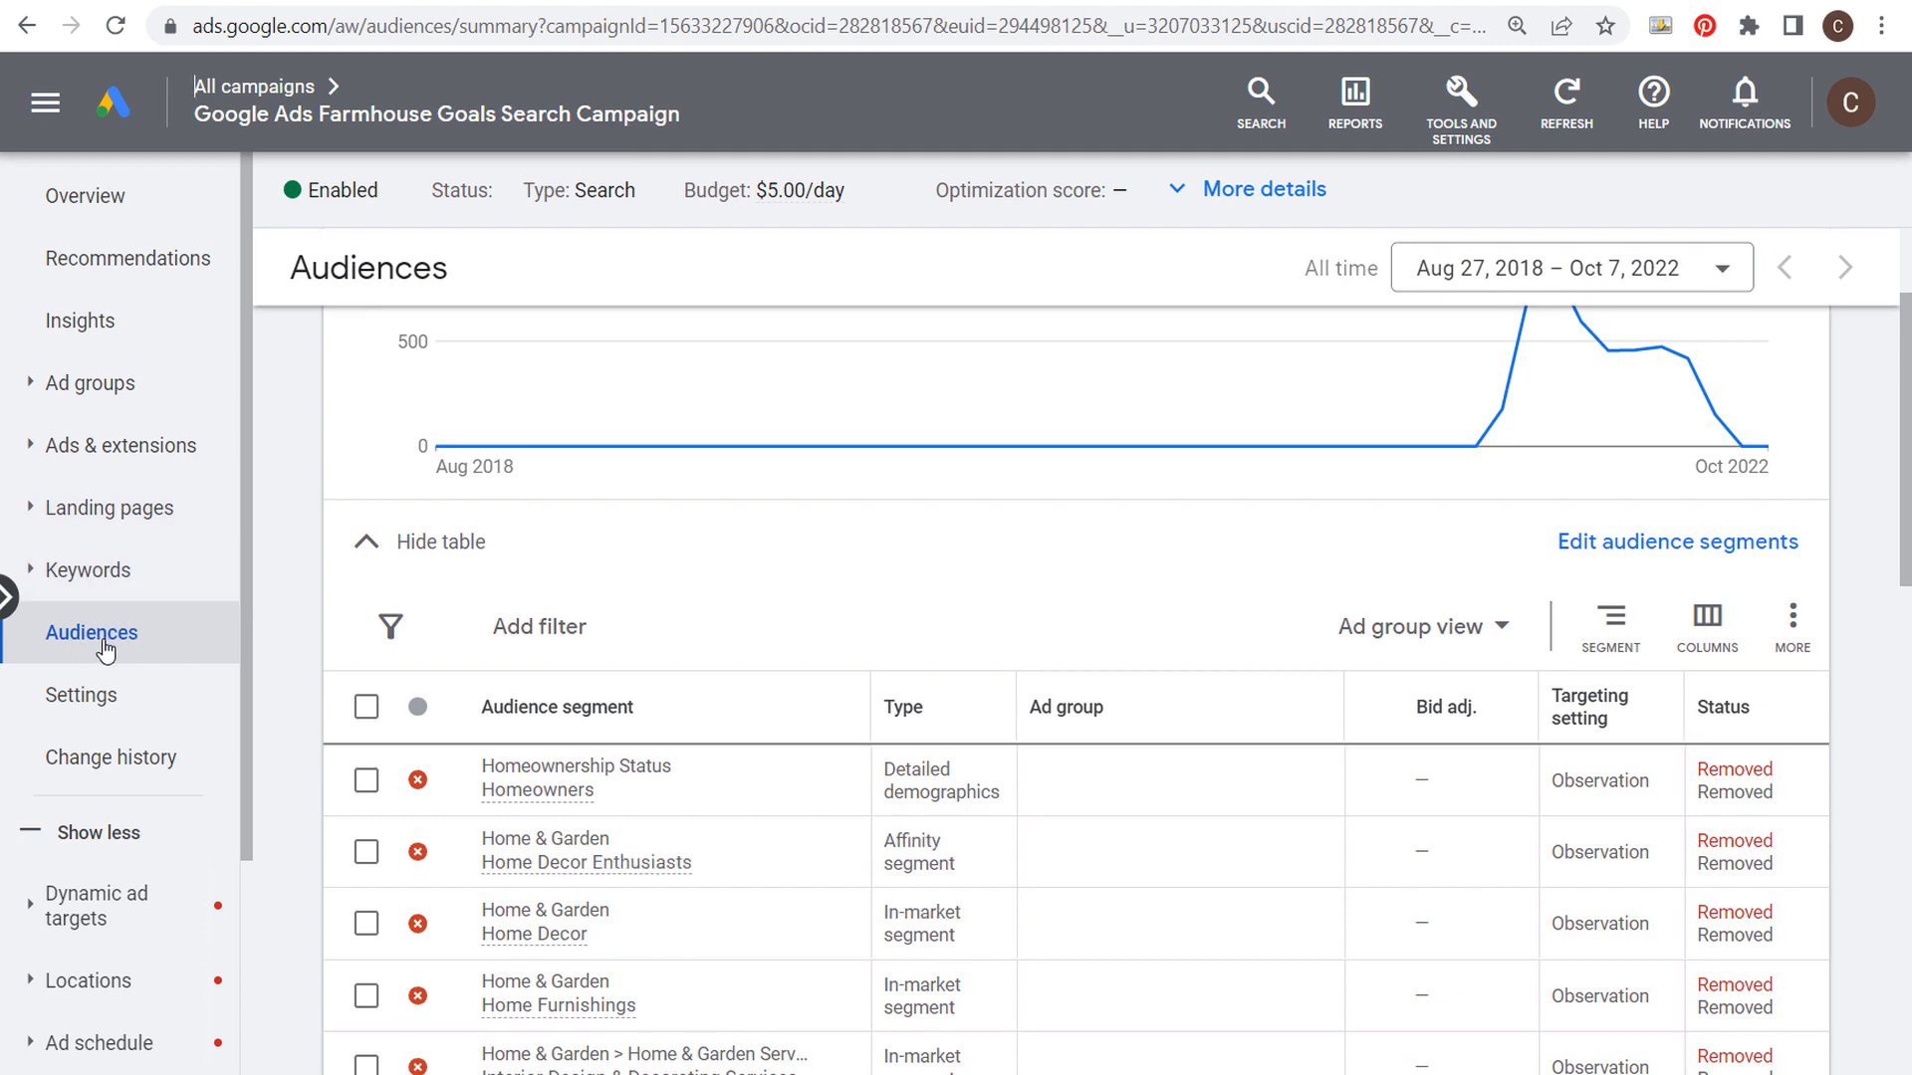
left_click(406, 542)
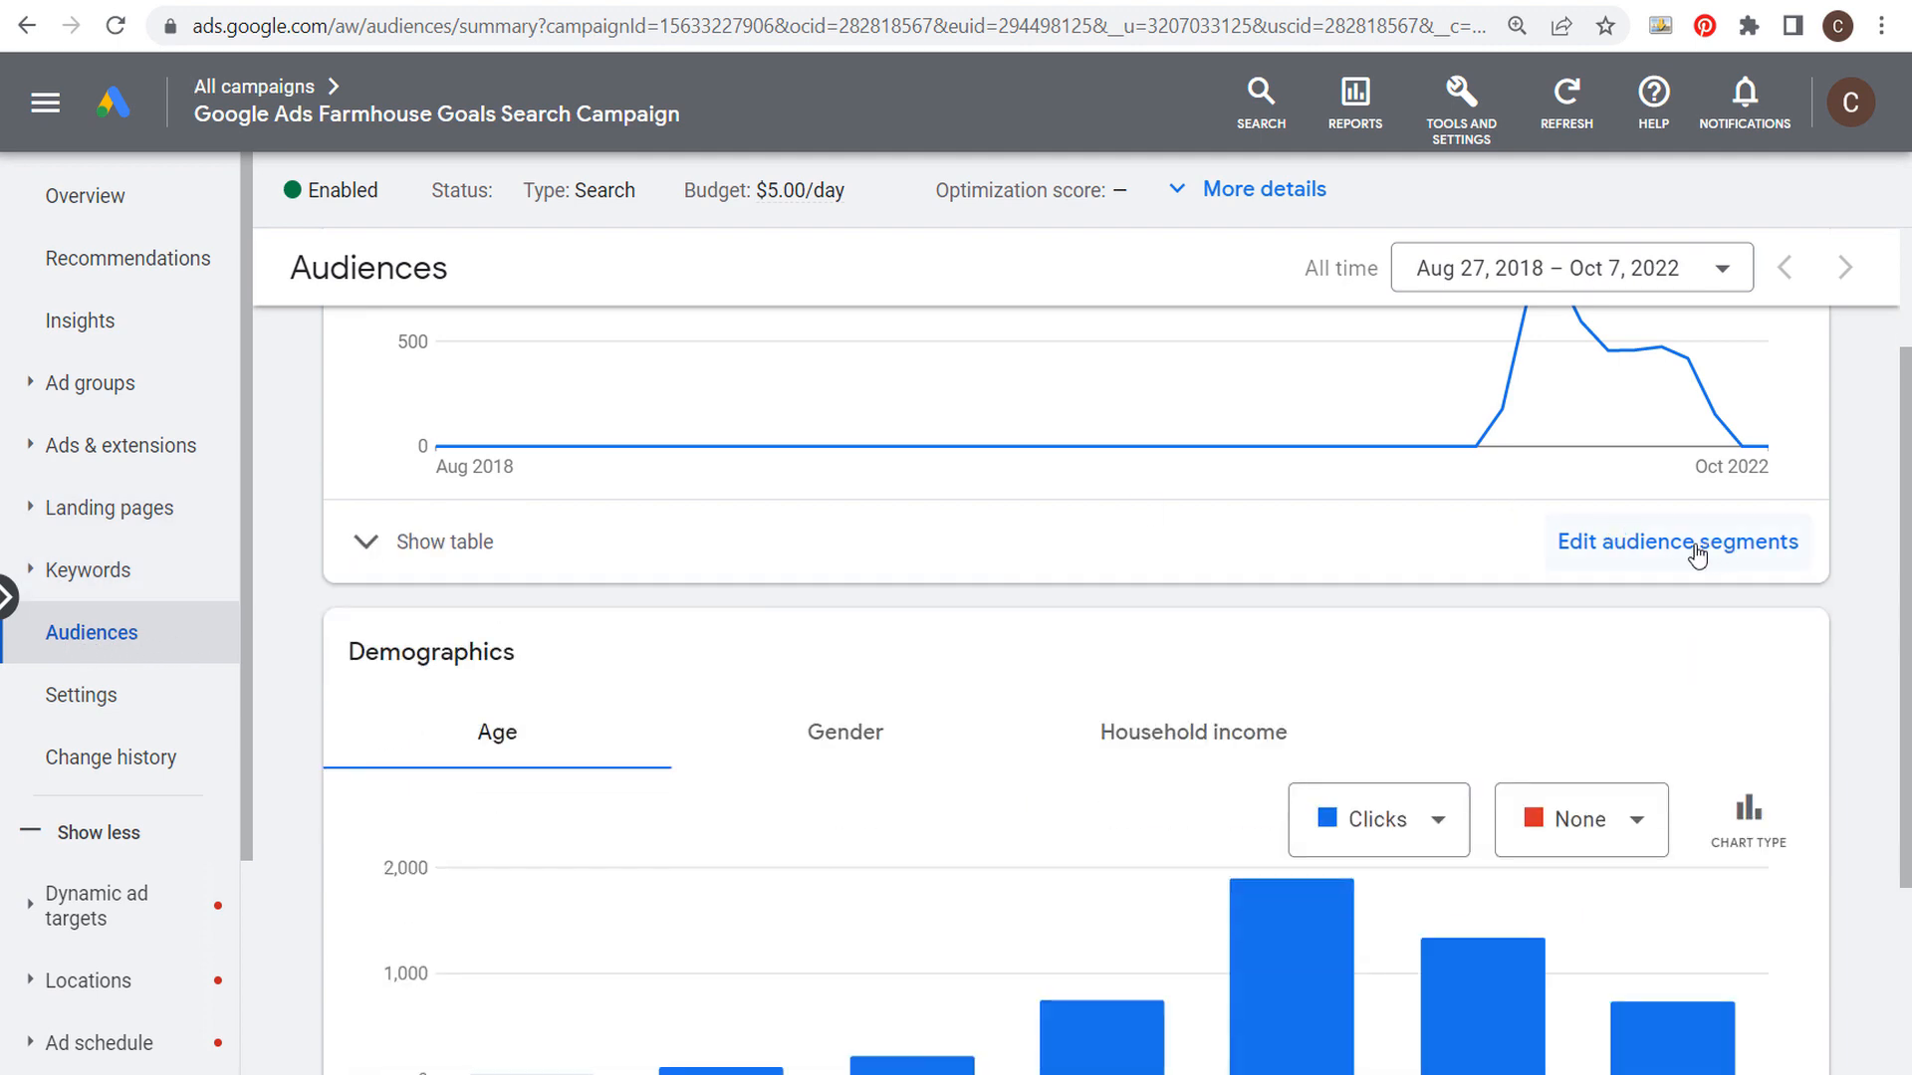
scroll(1693, 542, "up", 2)
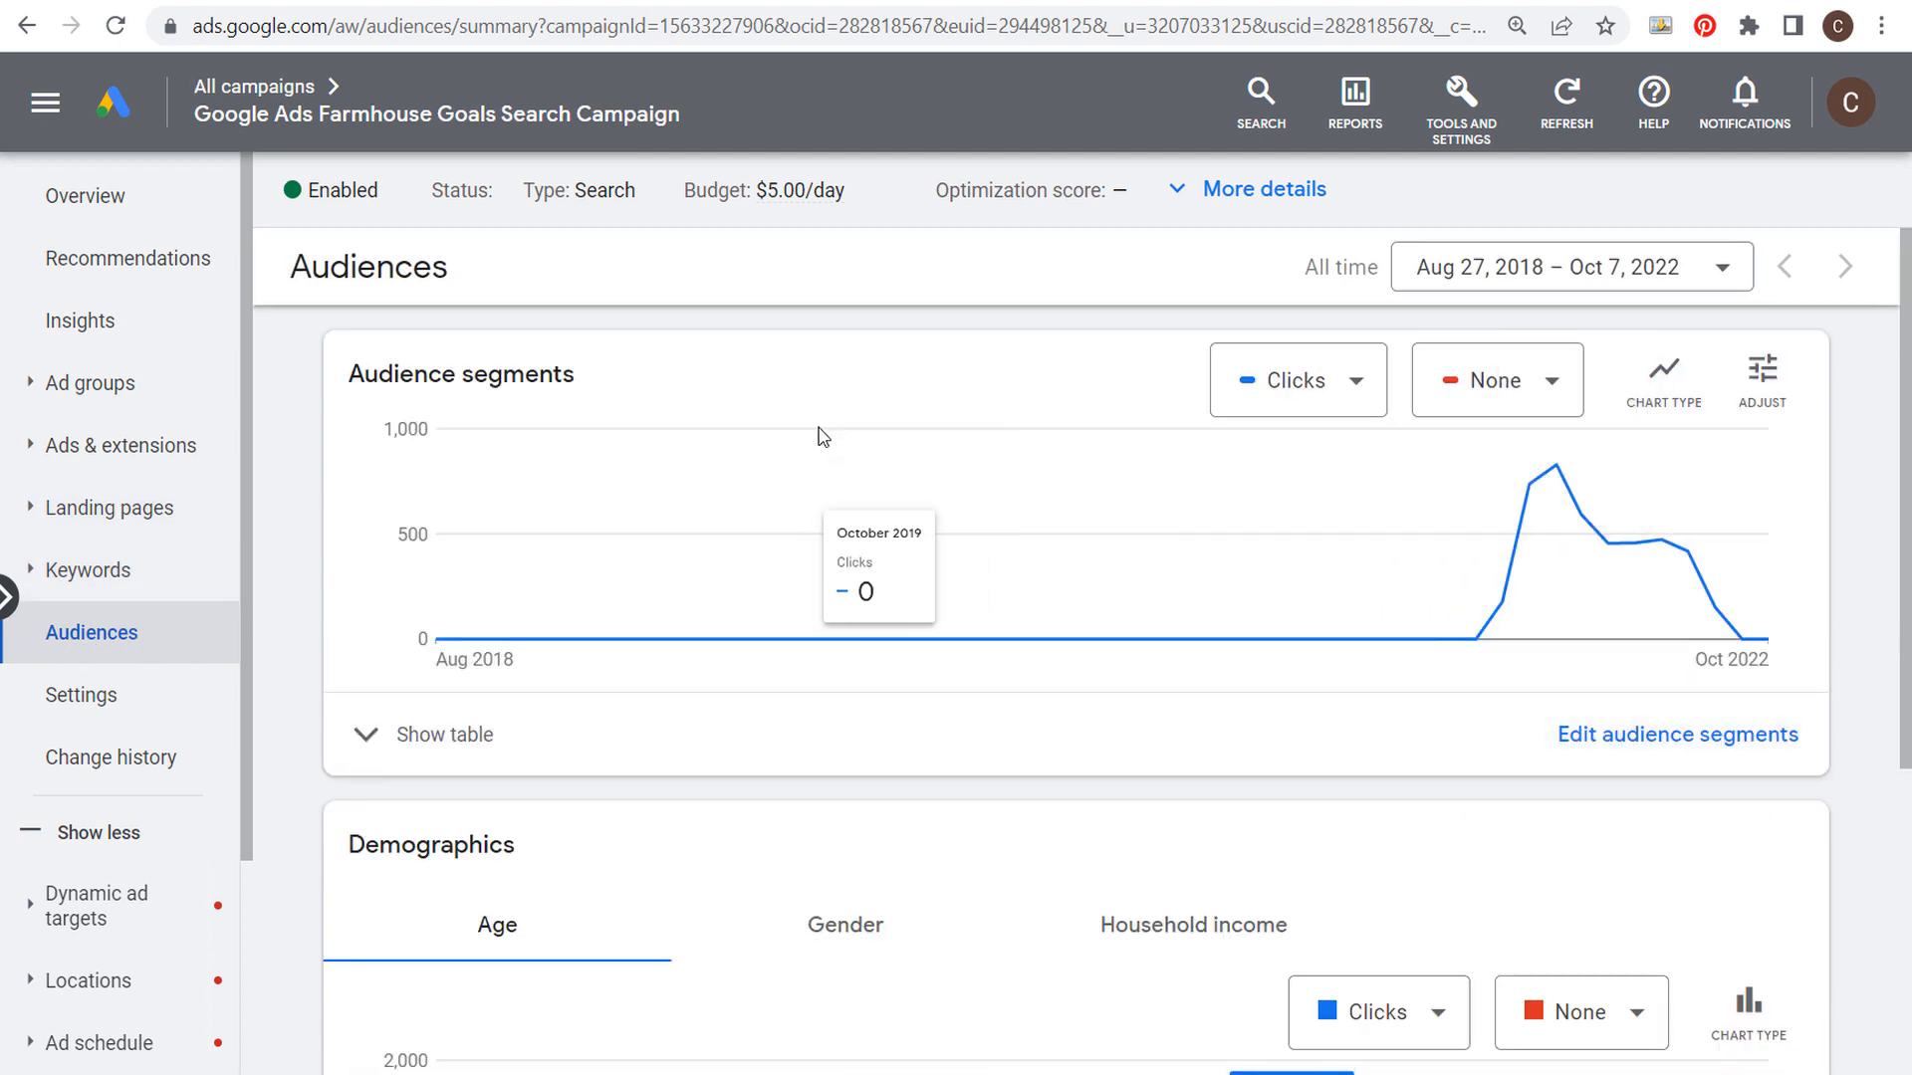
scroll(841, 460, "down", 5)
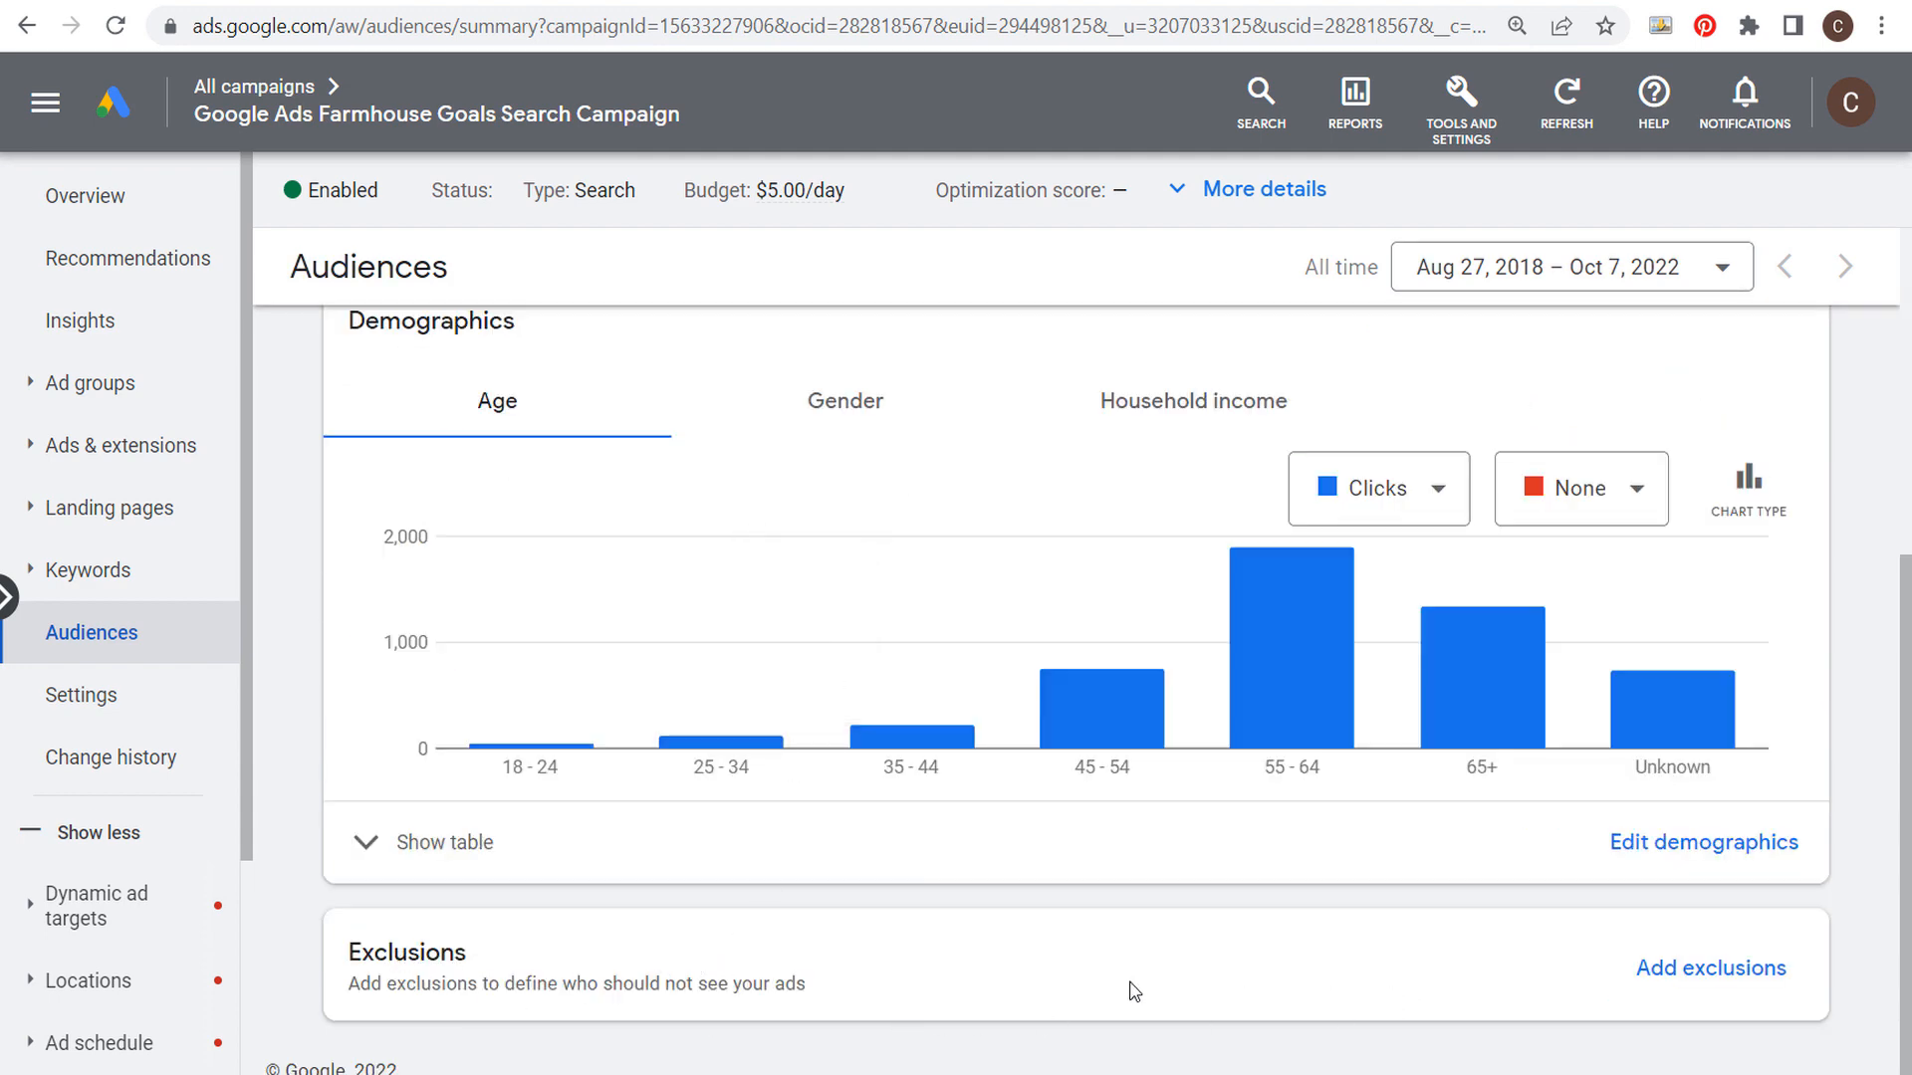
Open the audience segment exclusion editor at ad group level for Farmhouse Curtains - Phrase Match.
left_click(1716, 974)
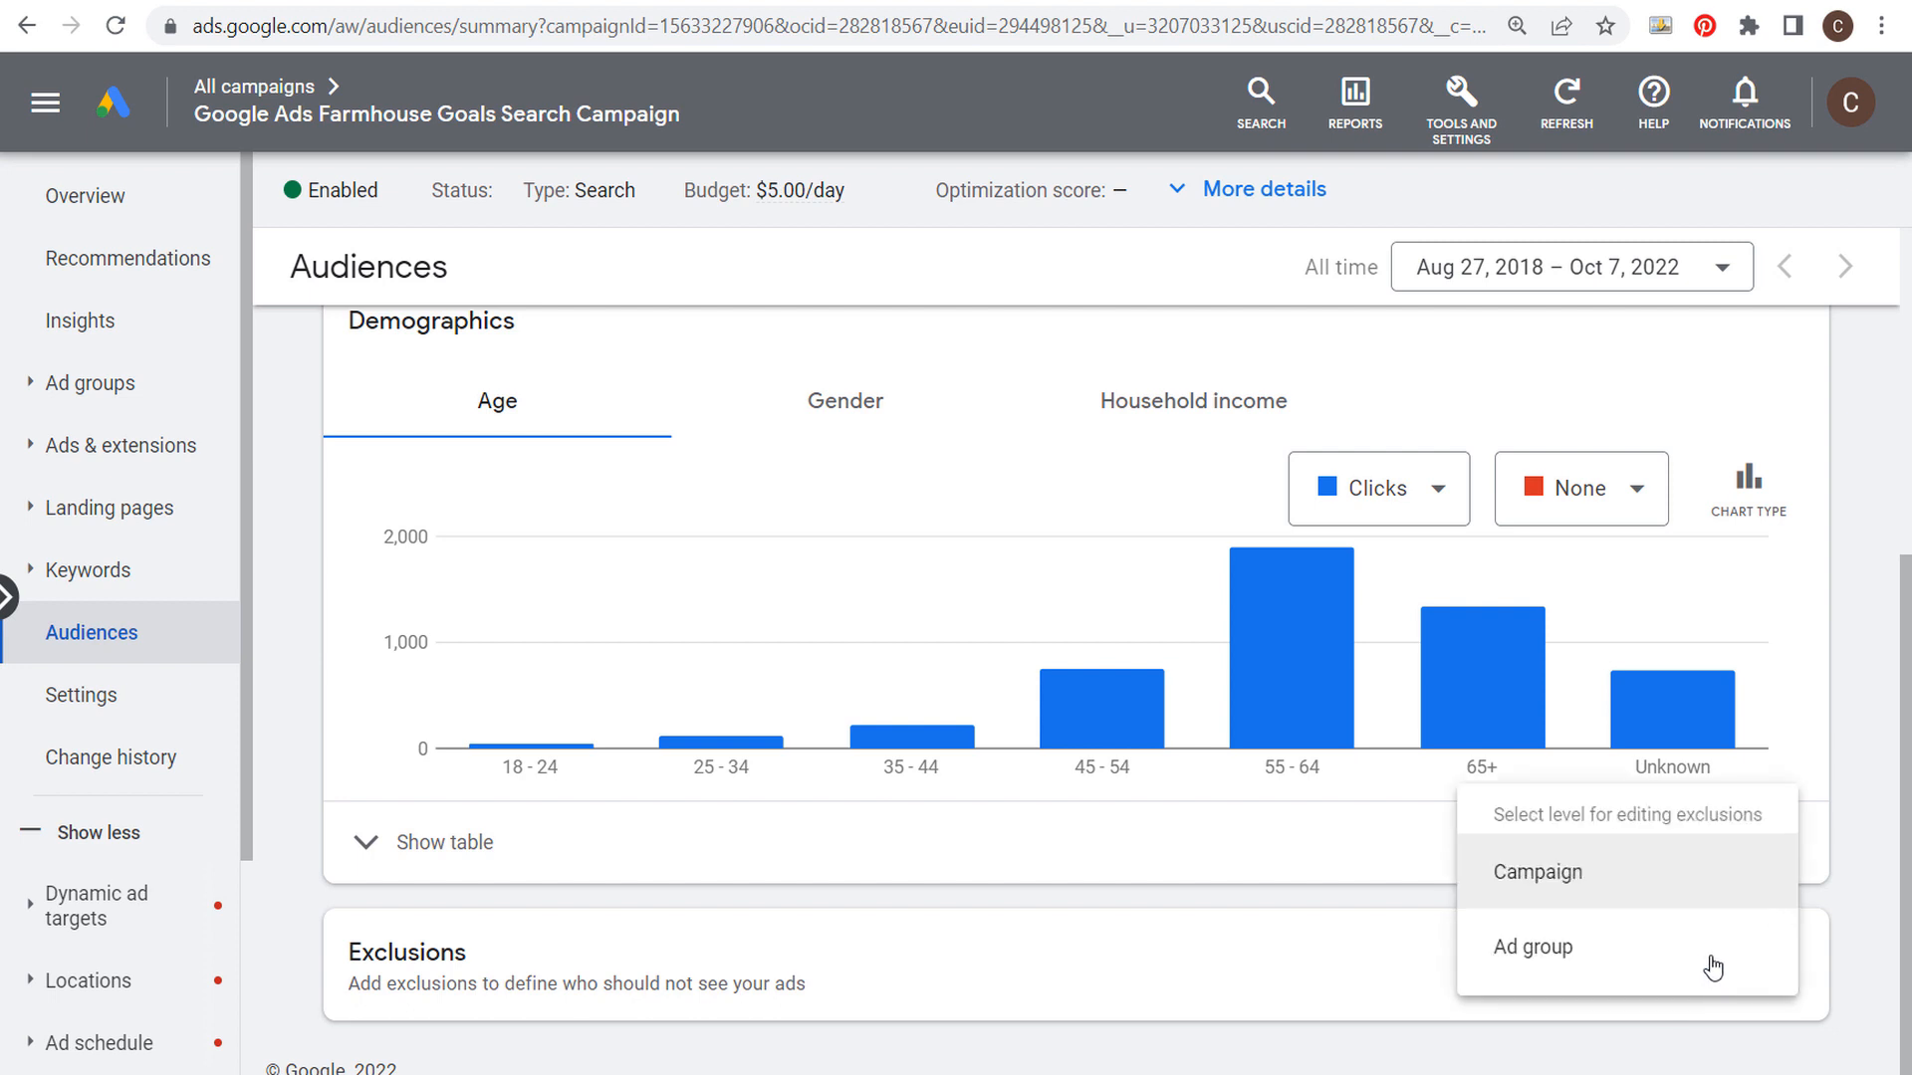
left_click(1573, 951)
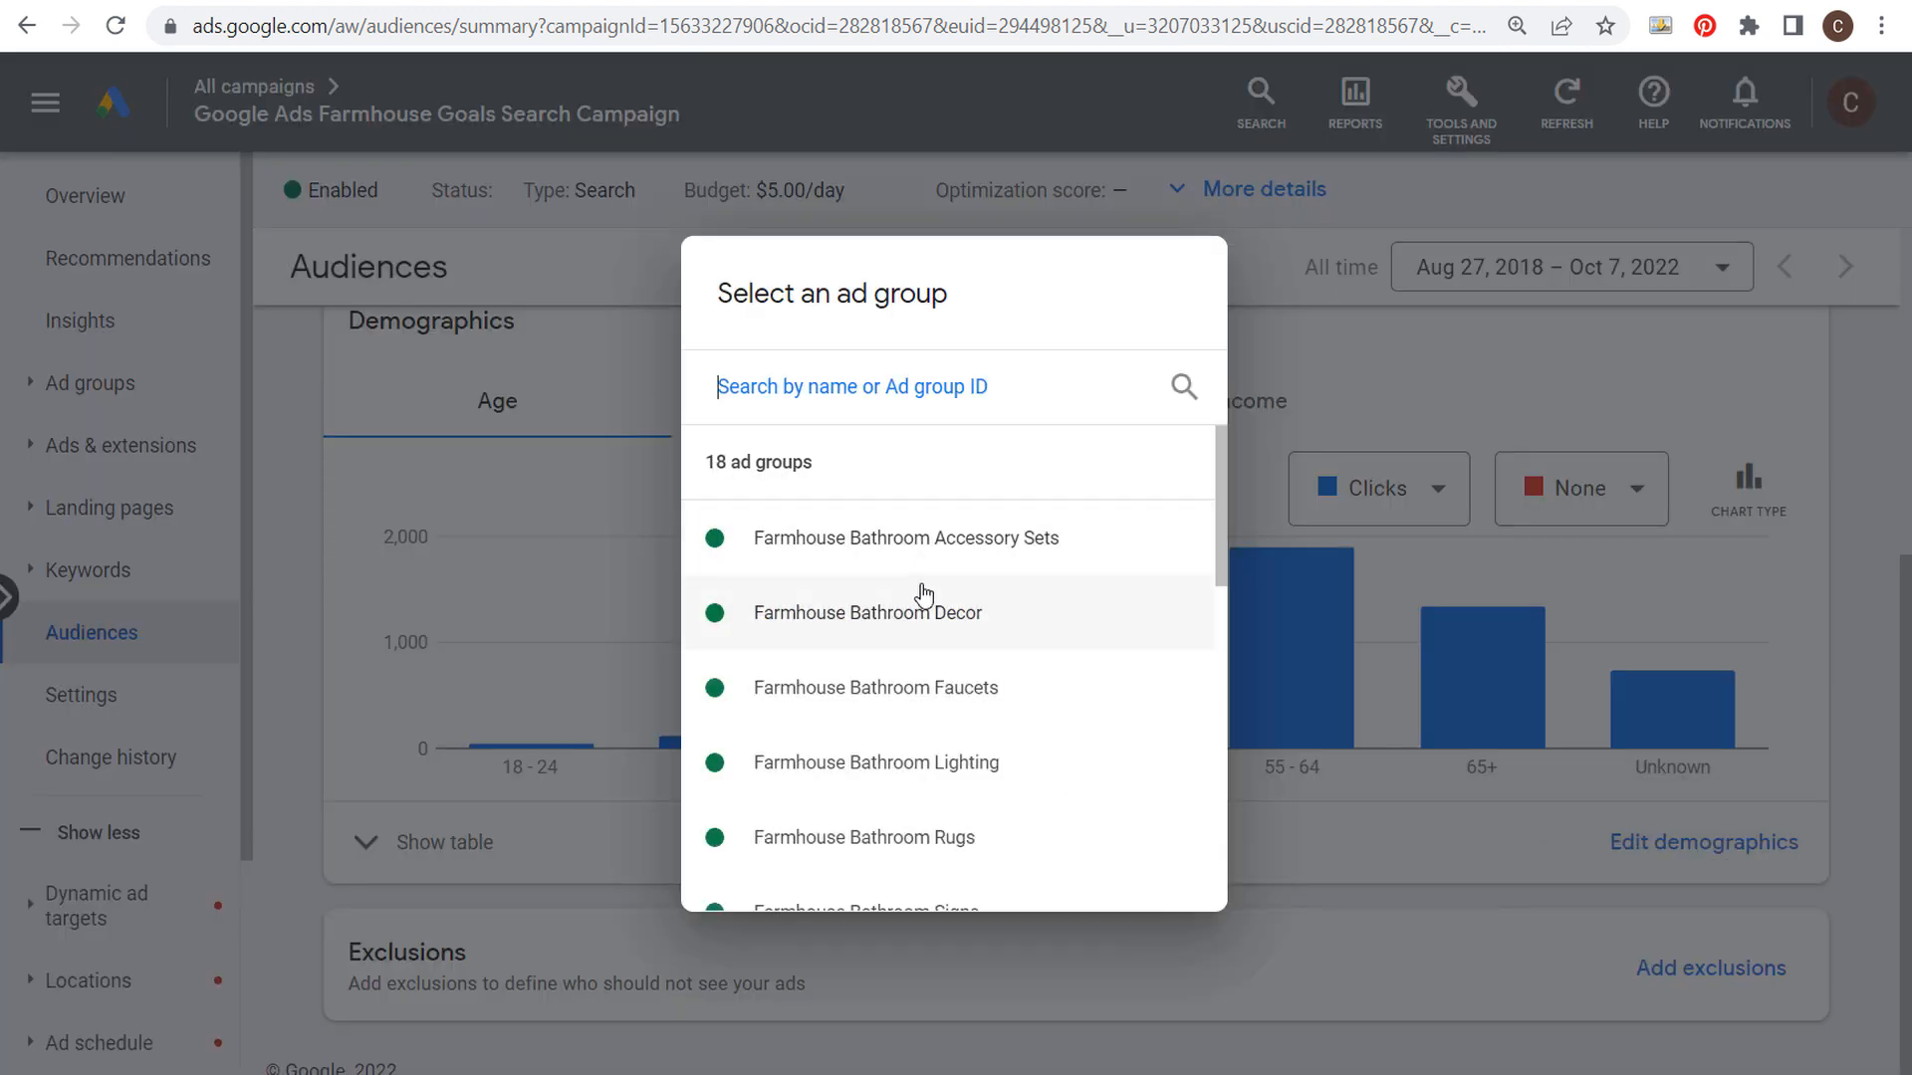
scroll(901, 637, "down", 5)
scroll(897, 669, "down", 2)
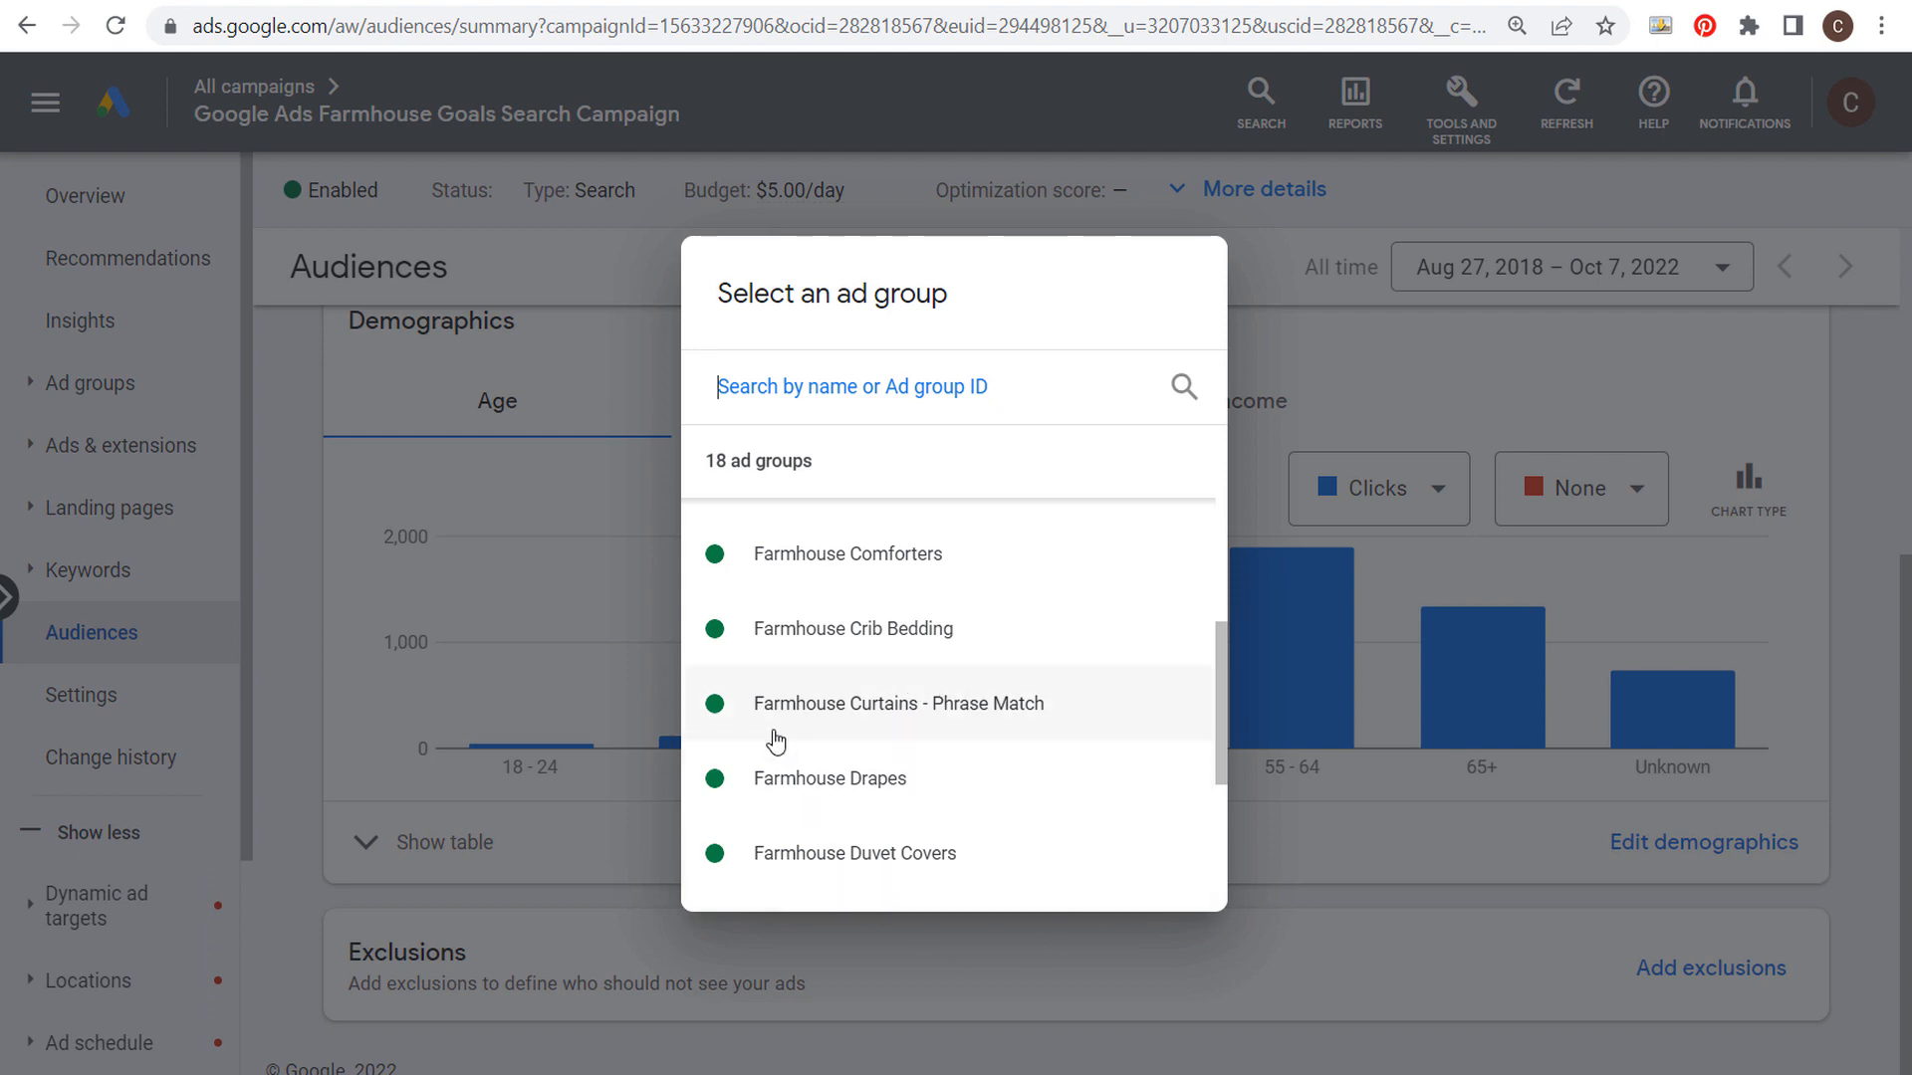
left_click(842, 704)
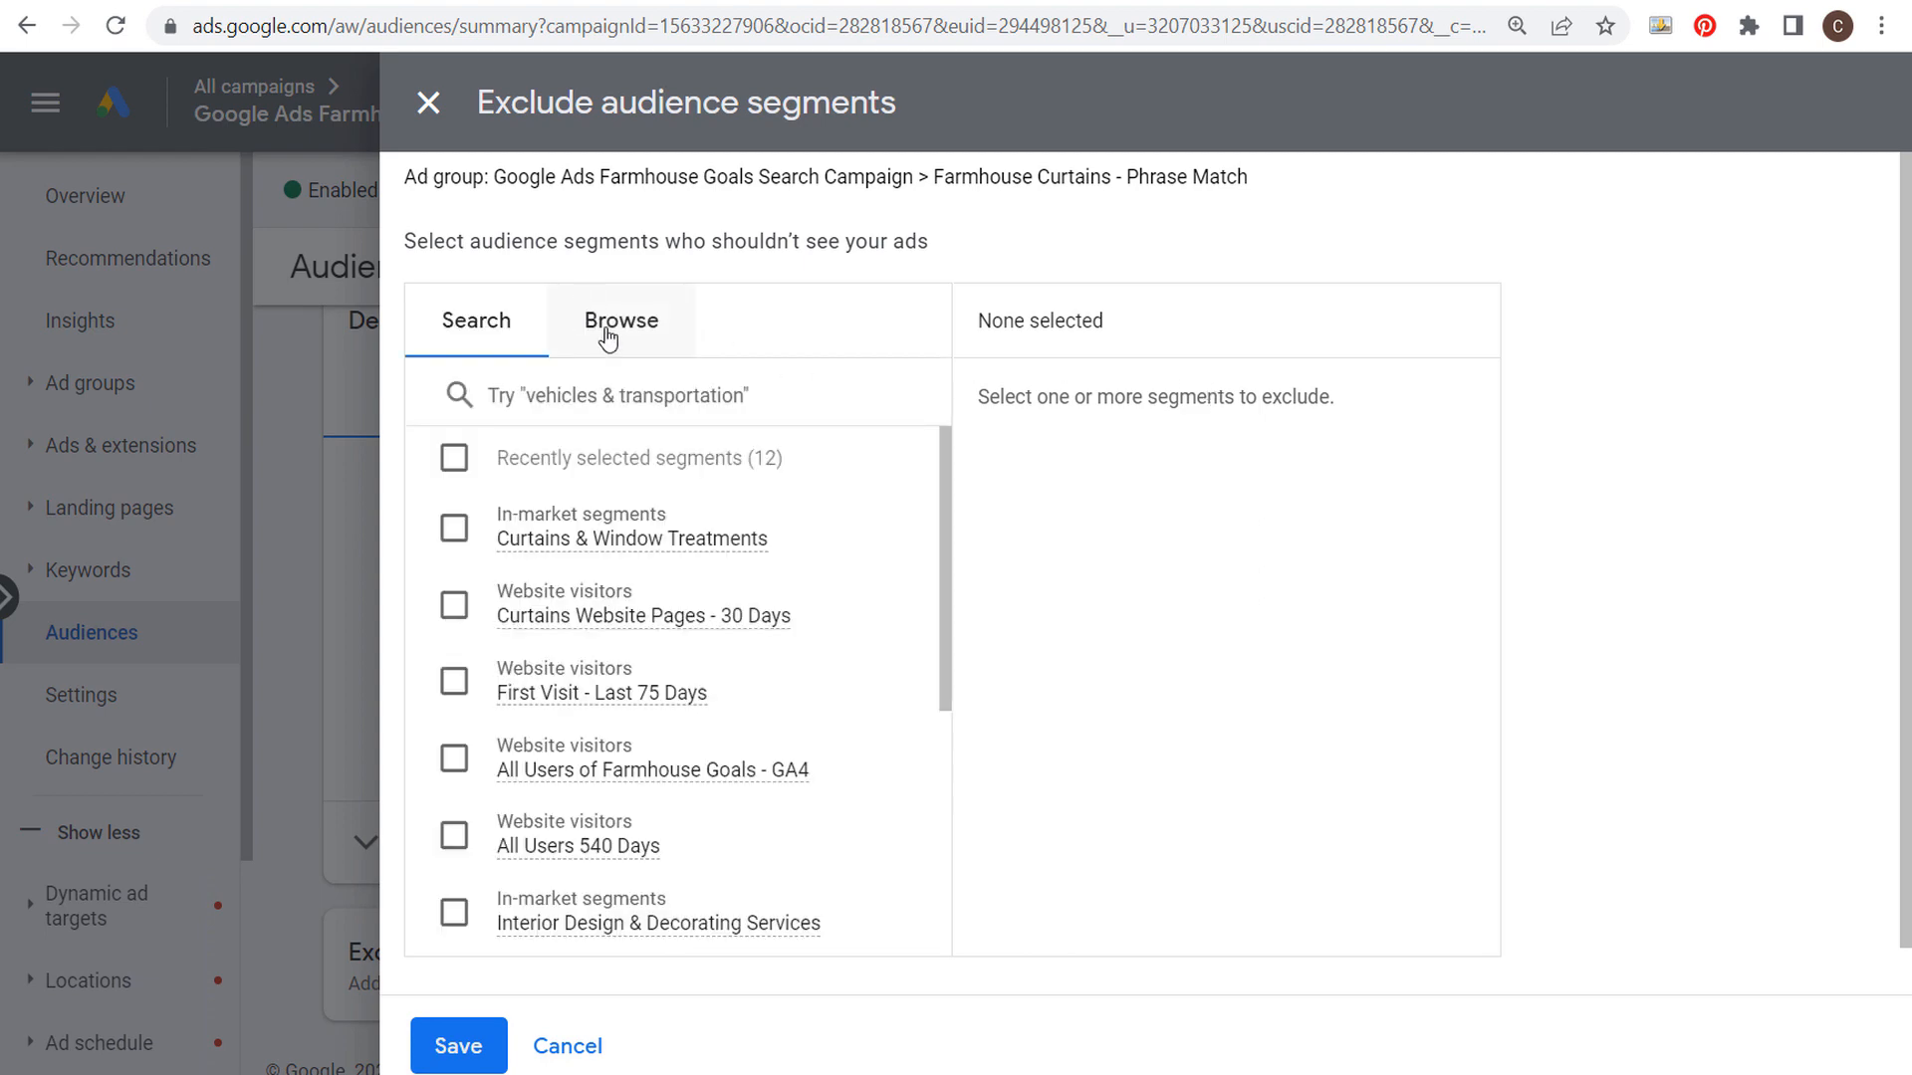
Browse the website visitors segments available for exclusion, and leave the exclusion editor without selecting any.
left_click(608, 340)
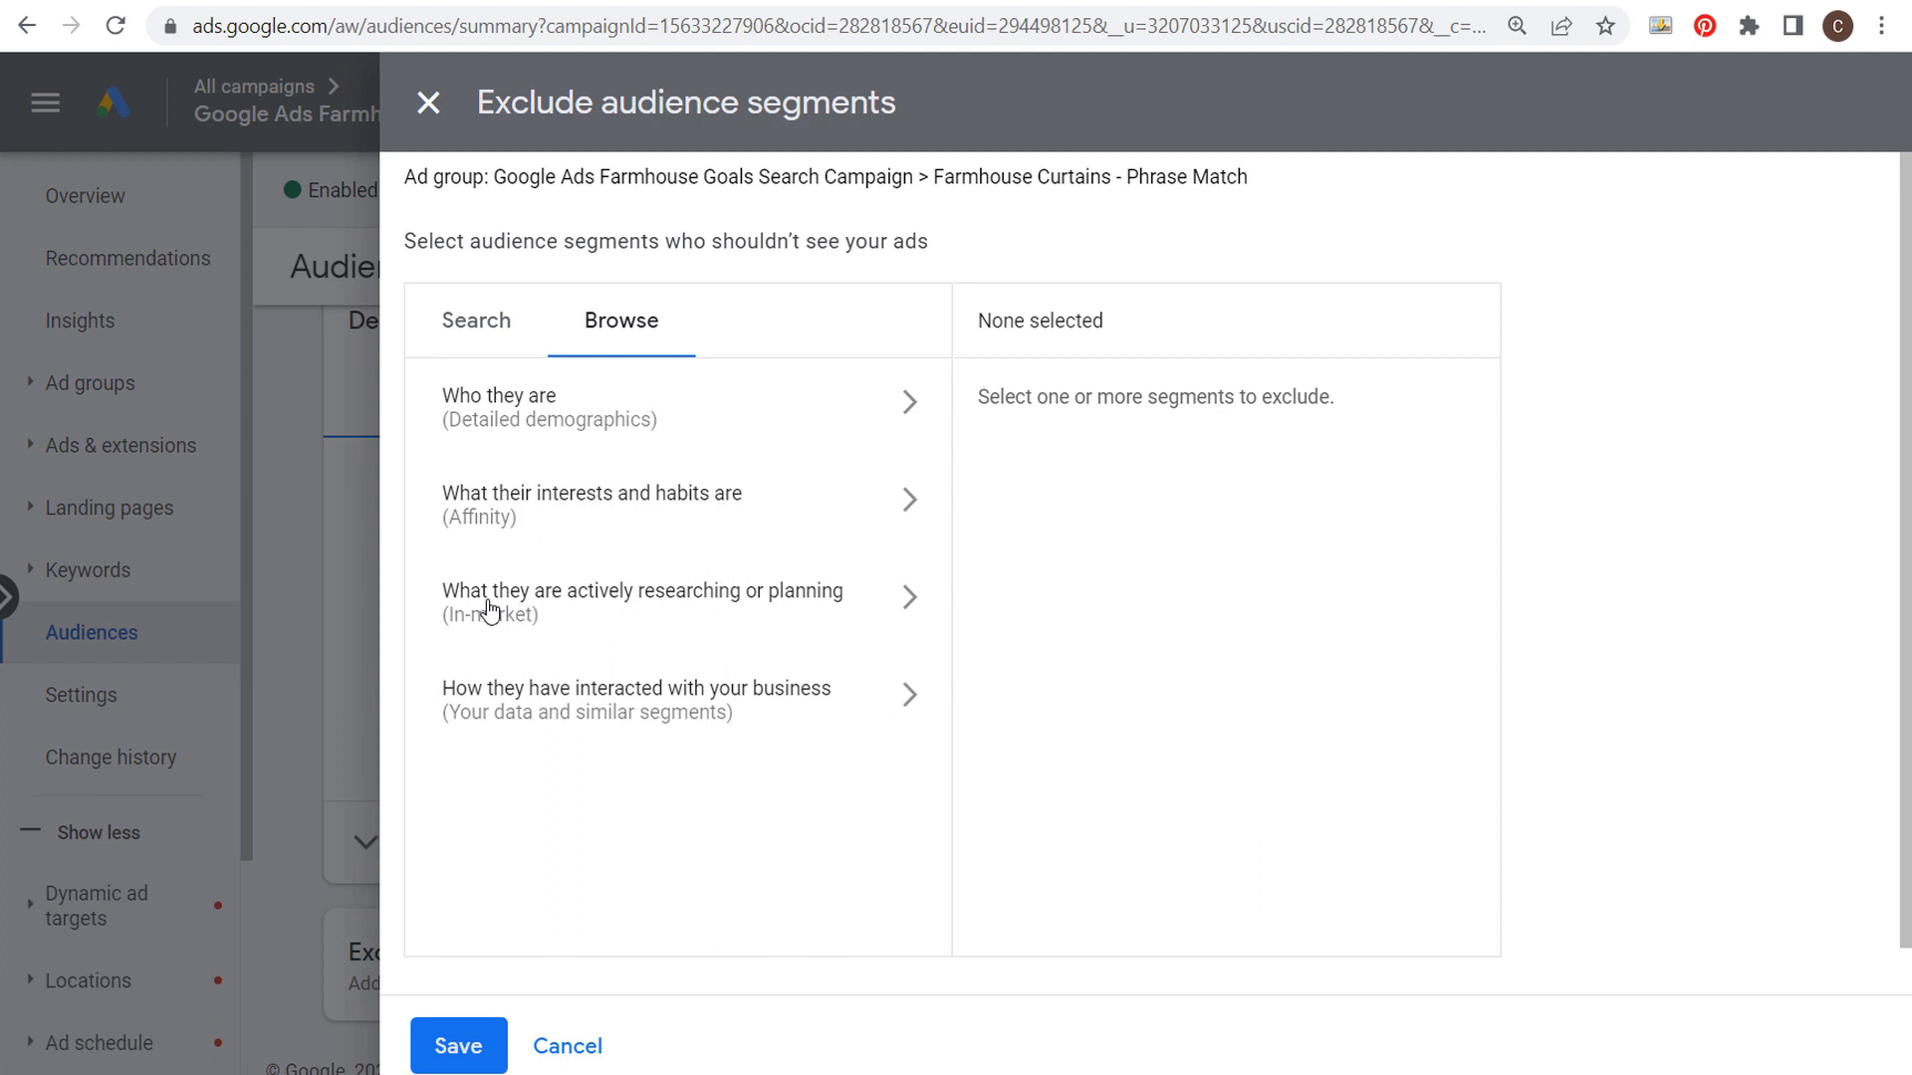
left_click(902, 711)
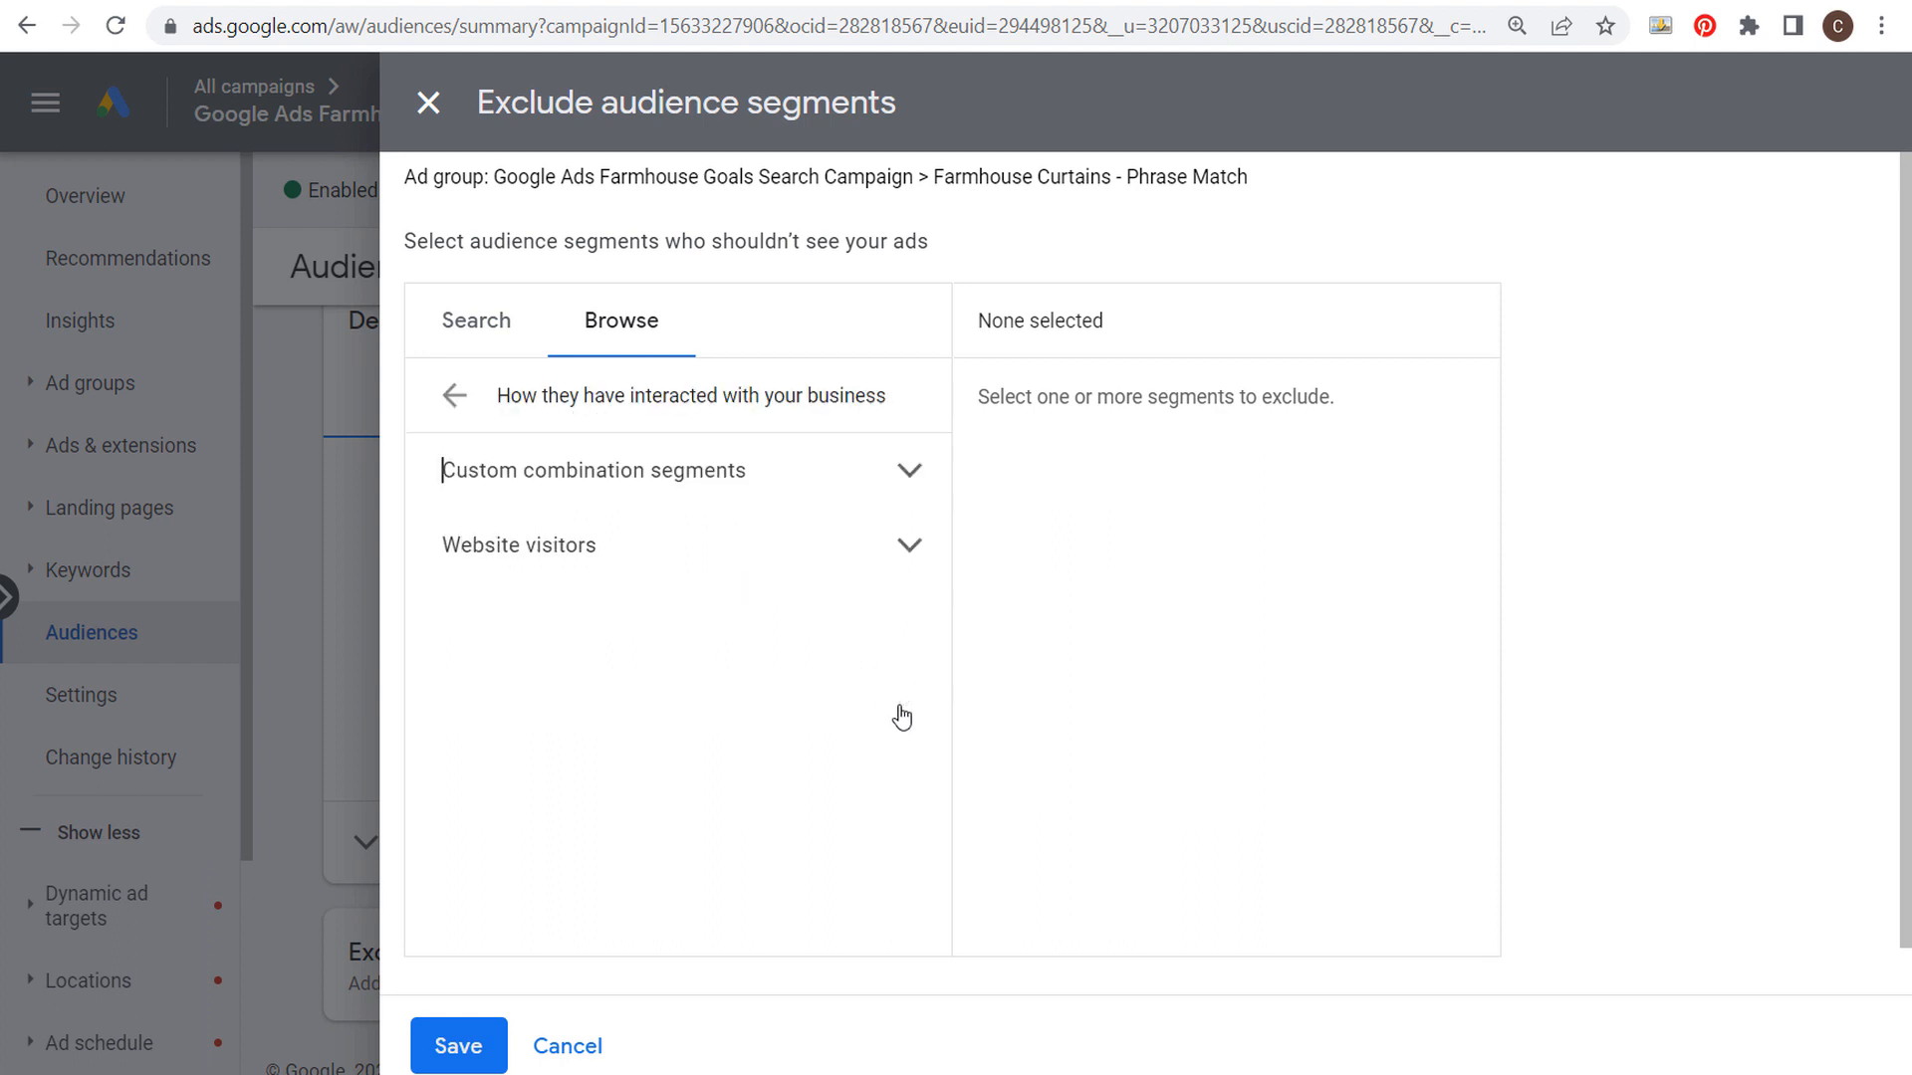
left_click(909, 546)
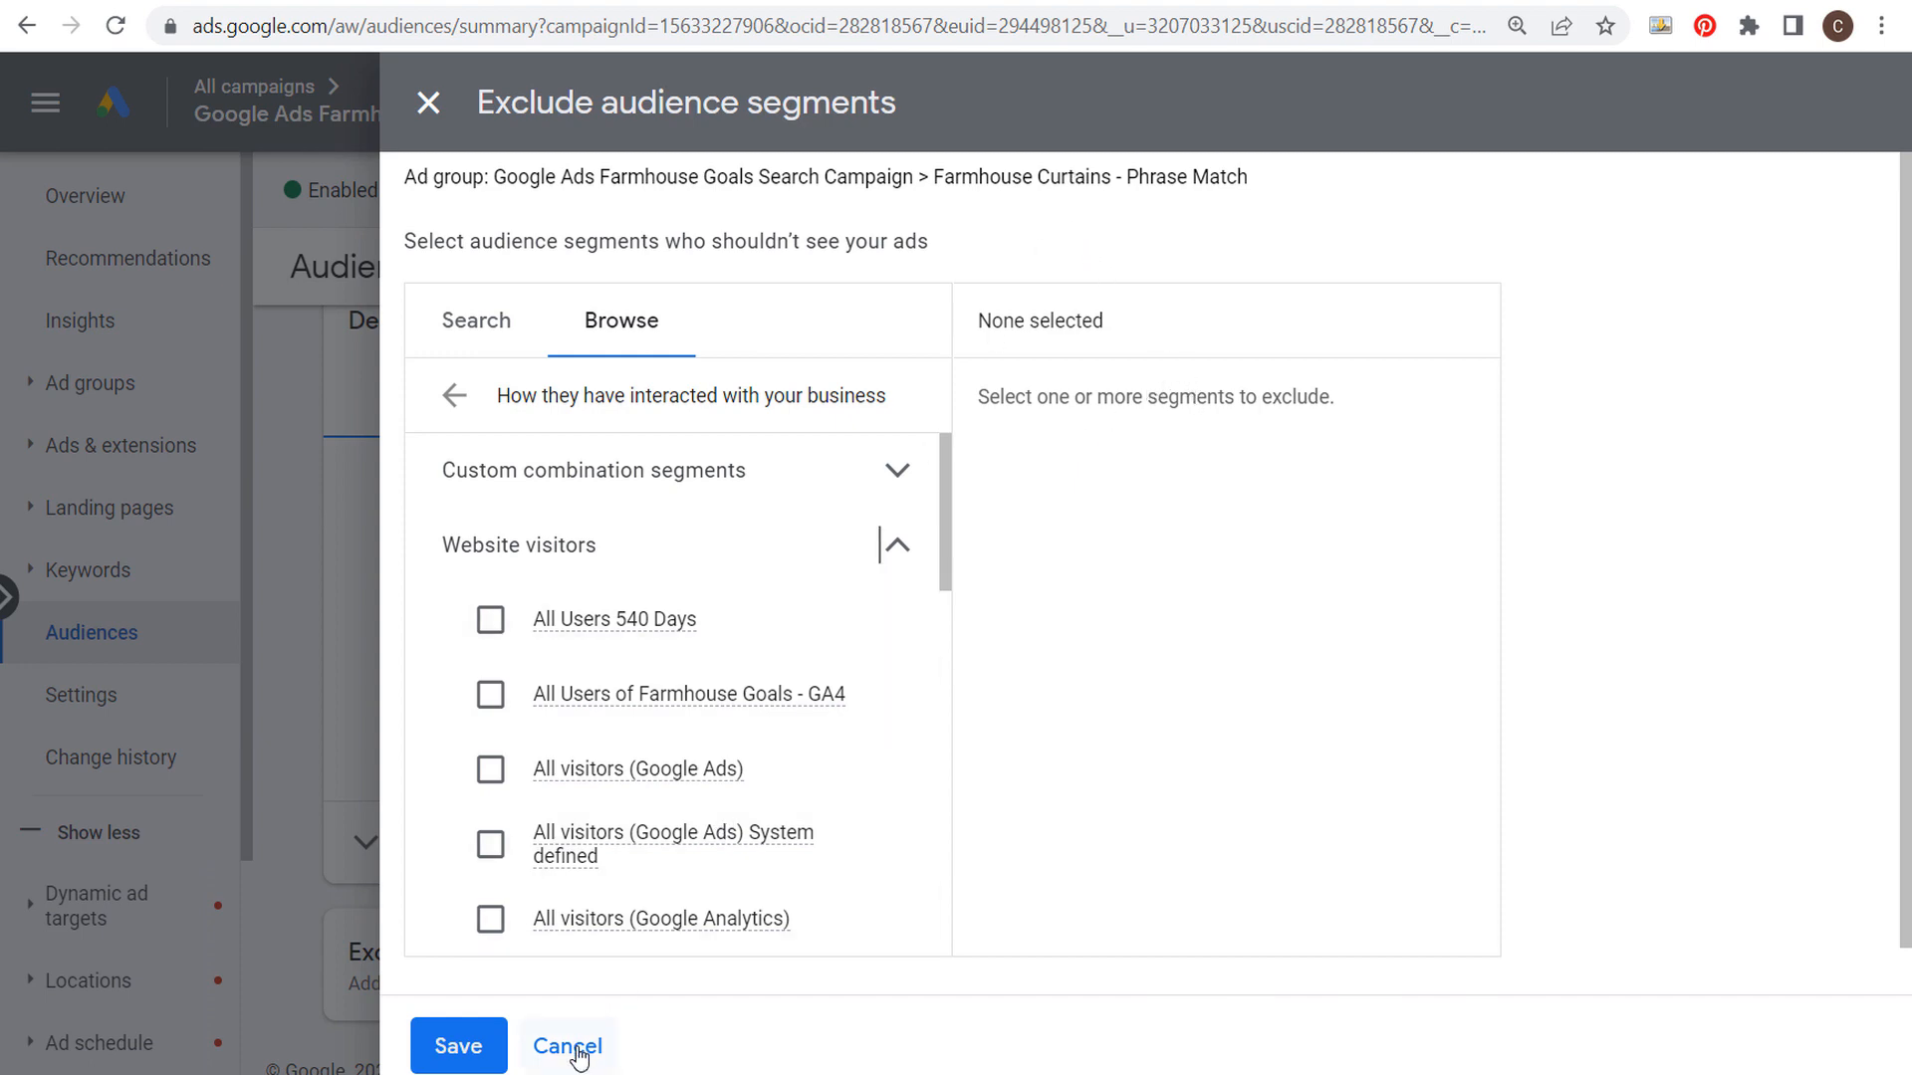
left_click(545, 1046)
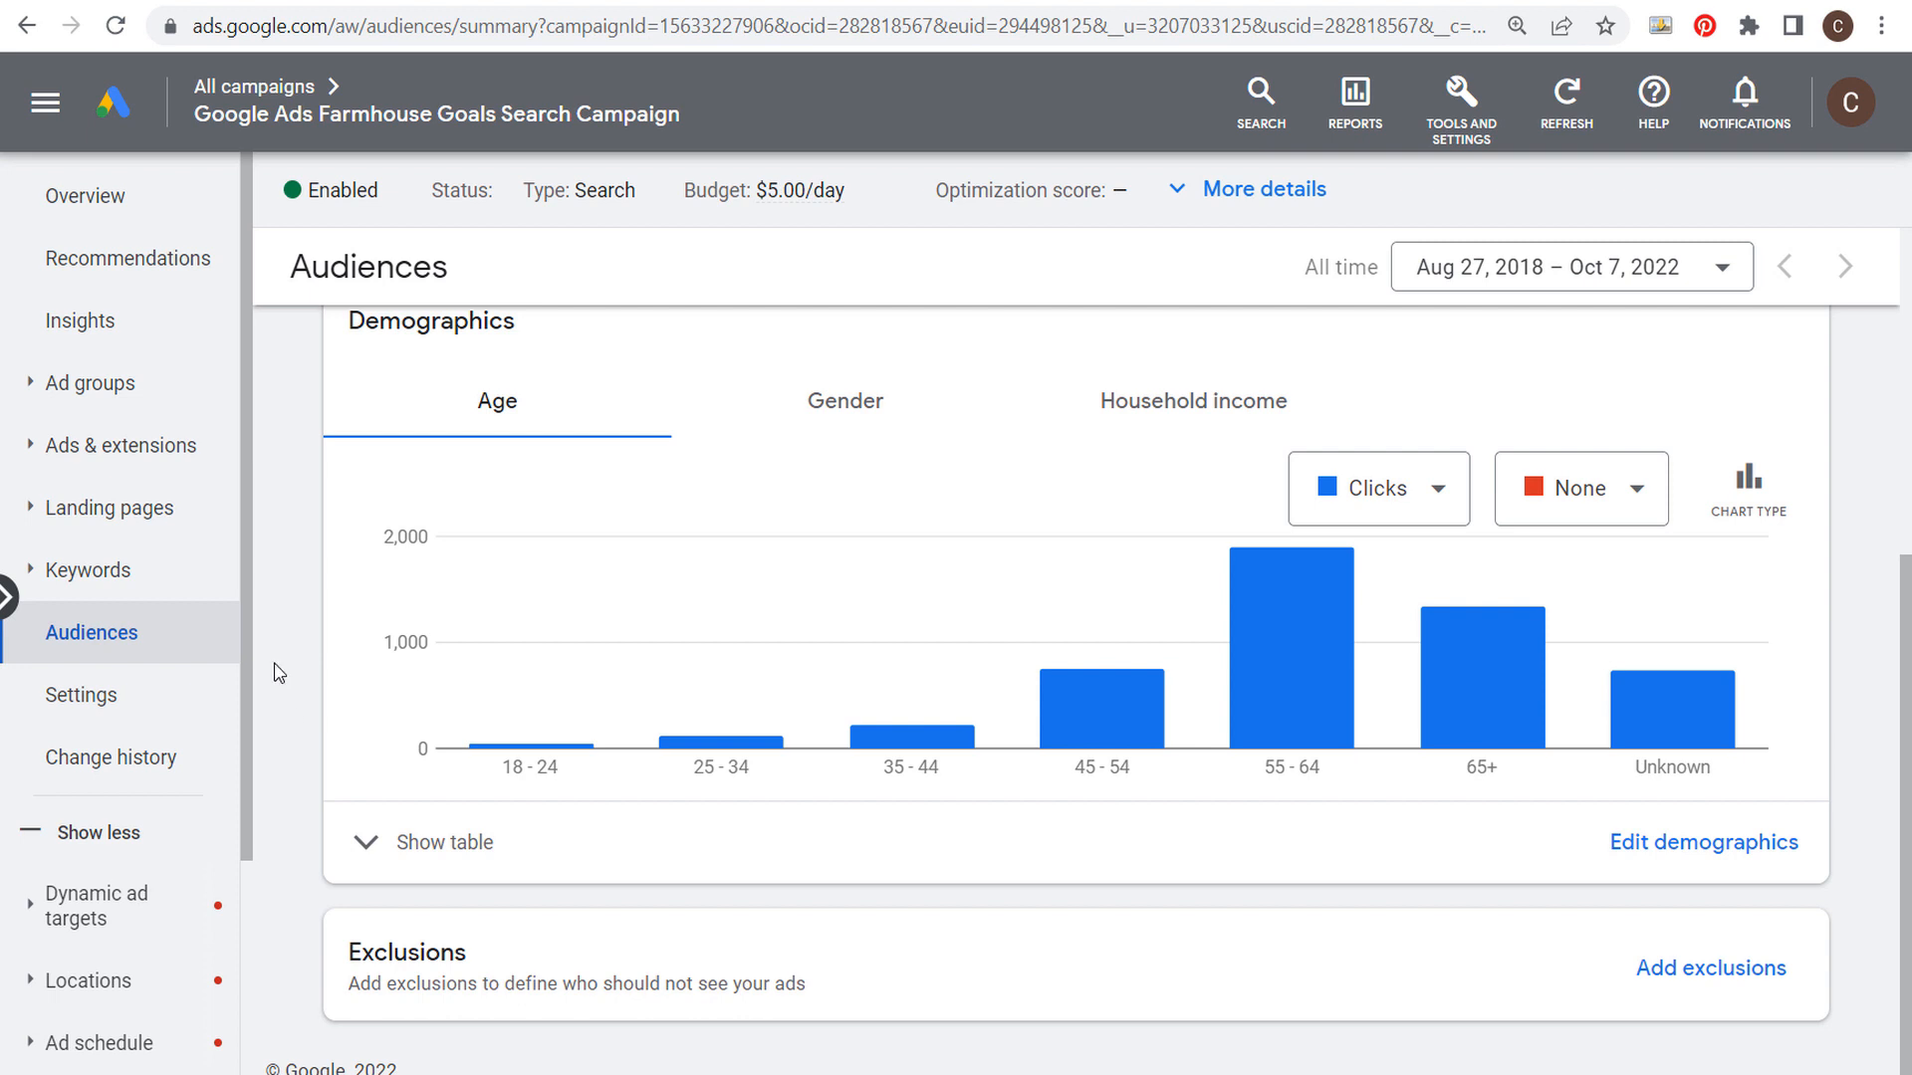
Expand the campaign's audience segment table and go to the newly added curtain segments.
scroll(278, 792, "up", 2)
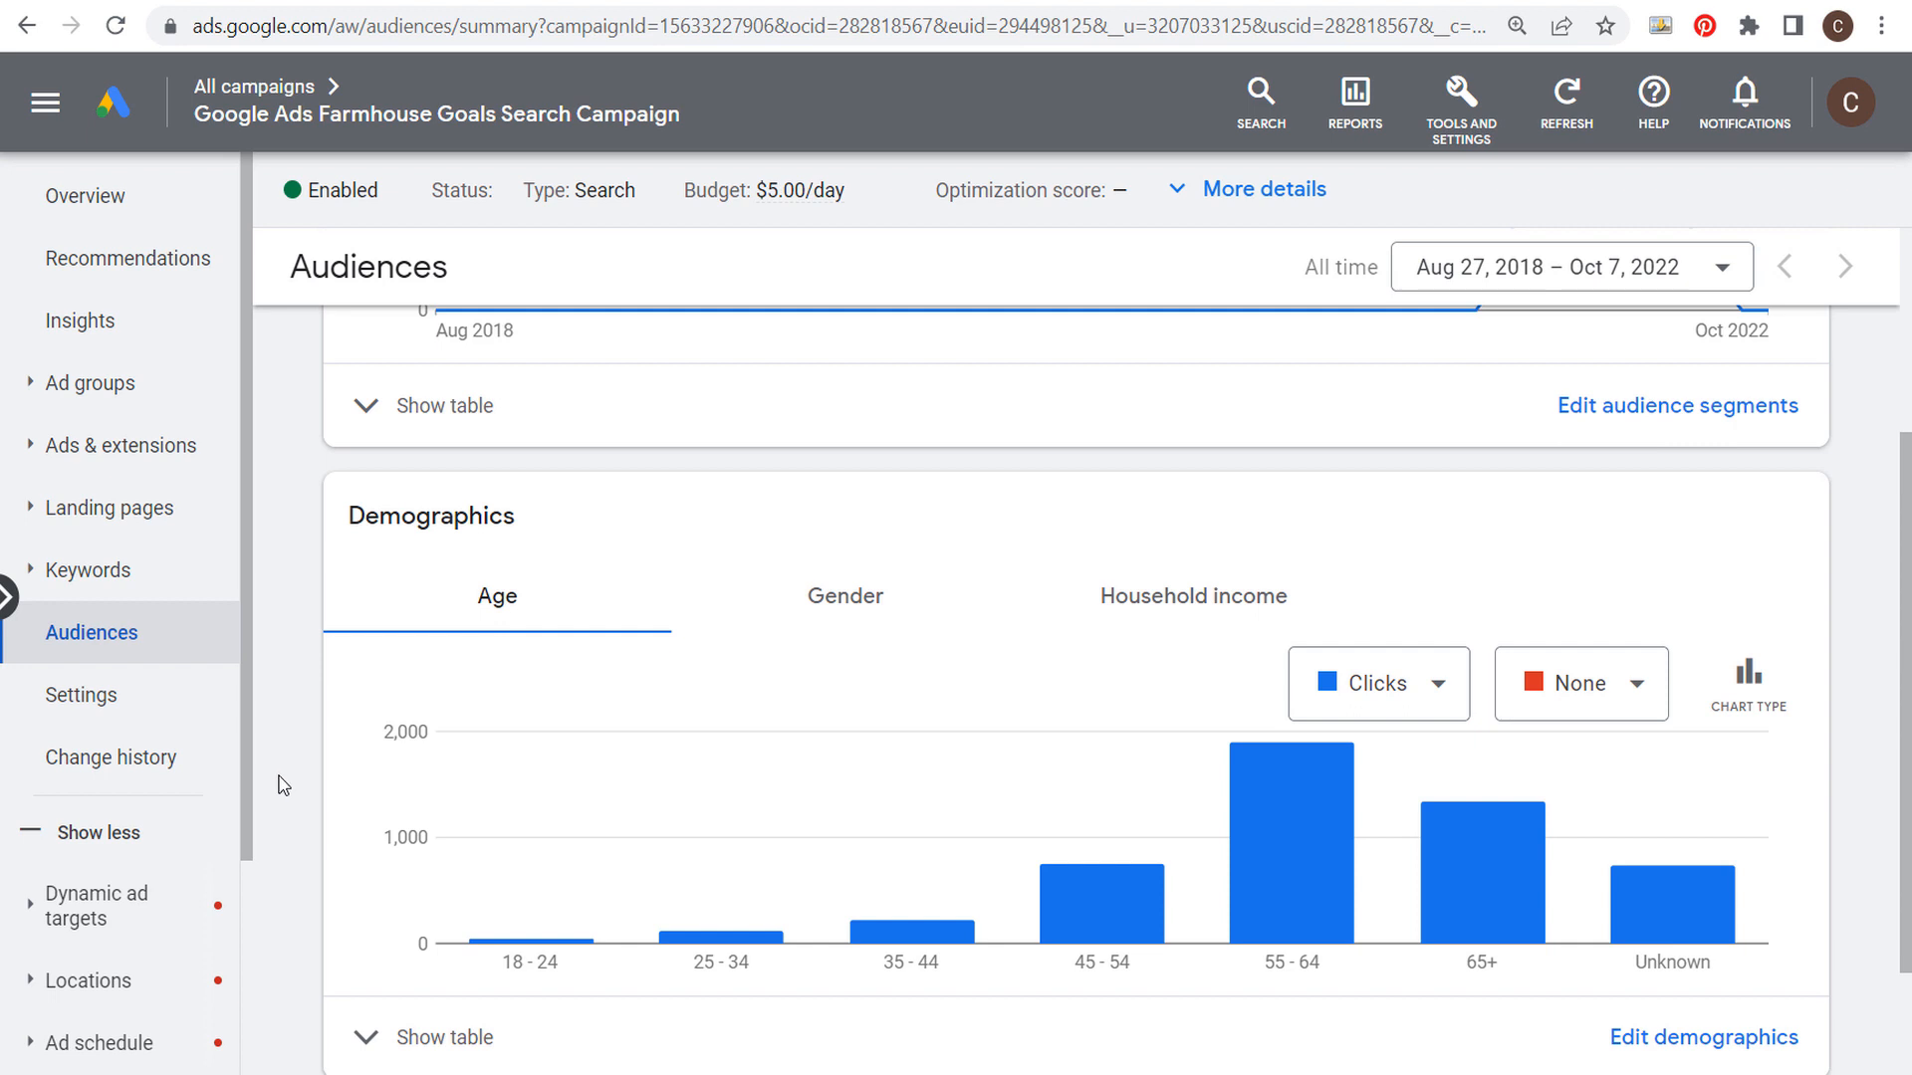
scroll(283, 784, "up", 3)
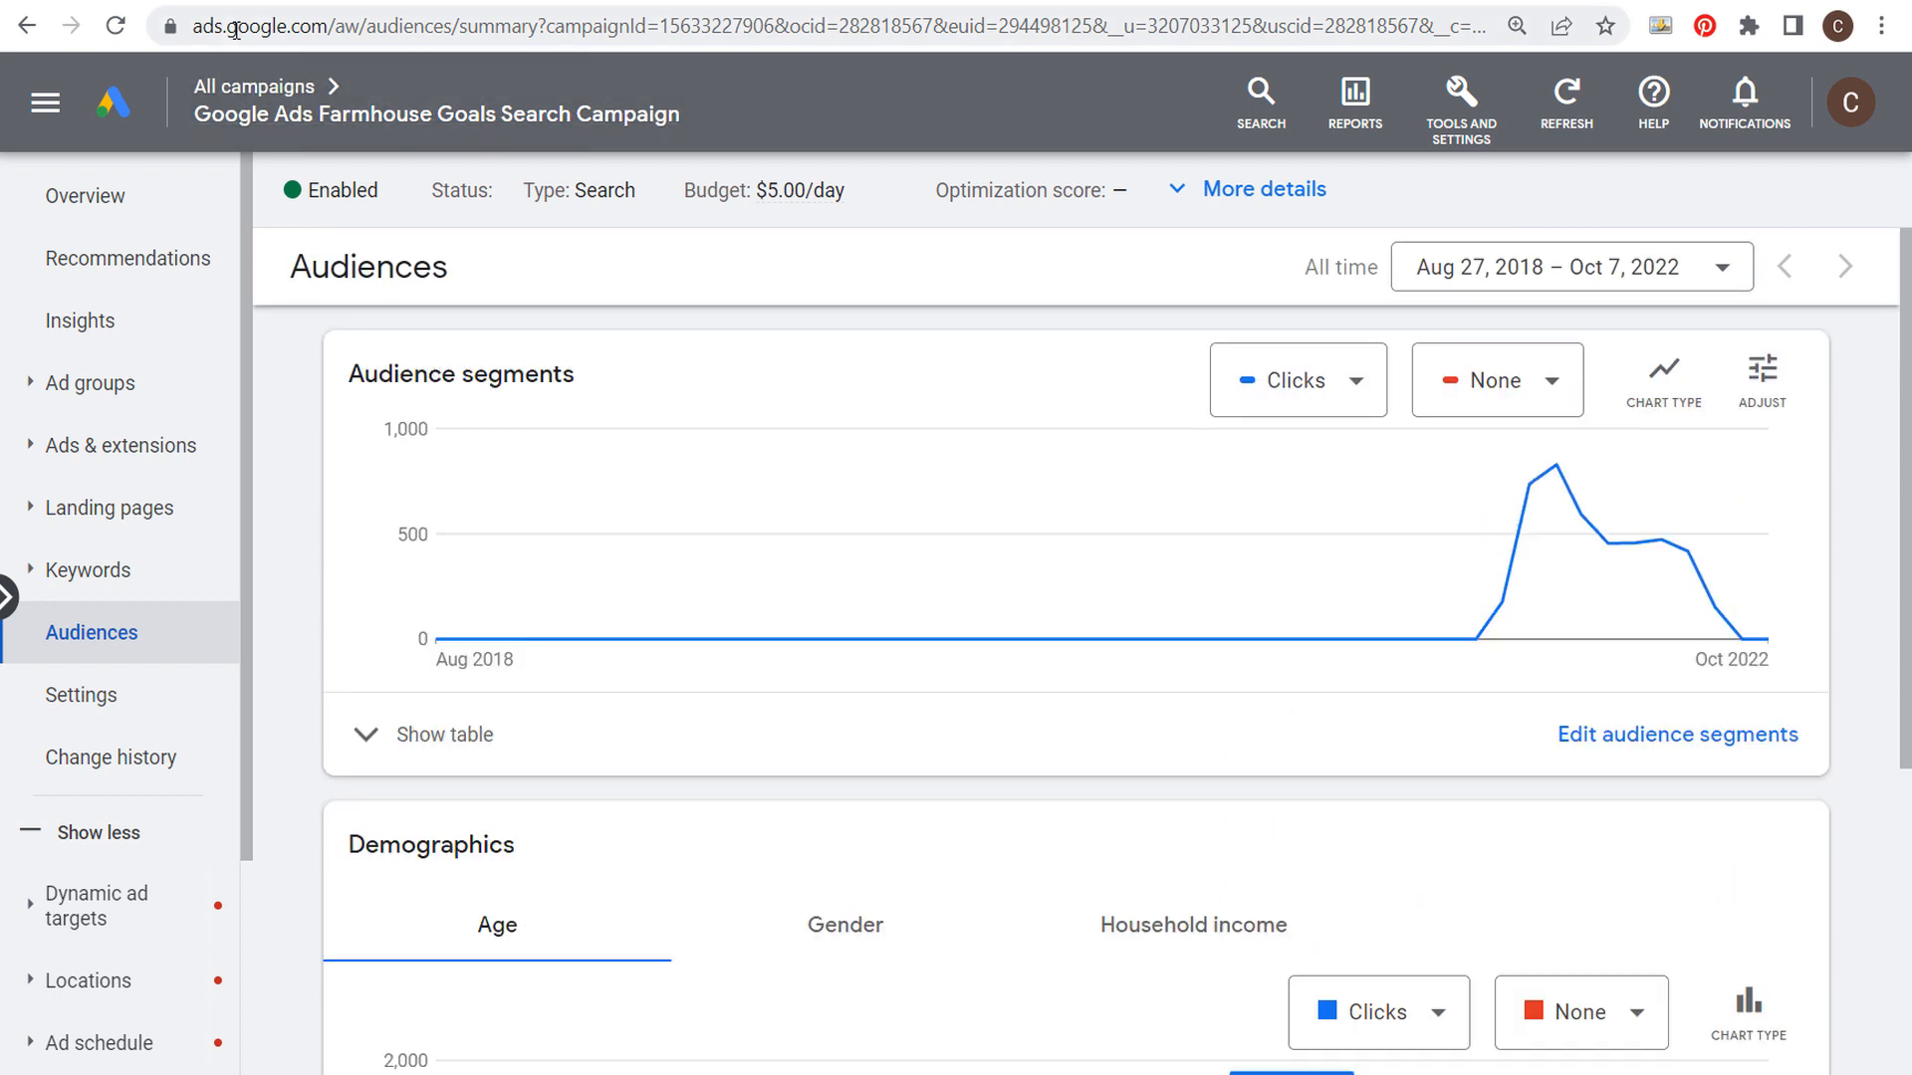
left_click(397, 734)
scroll(303, 673, "down", 4)
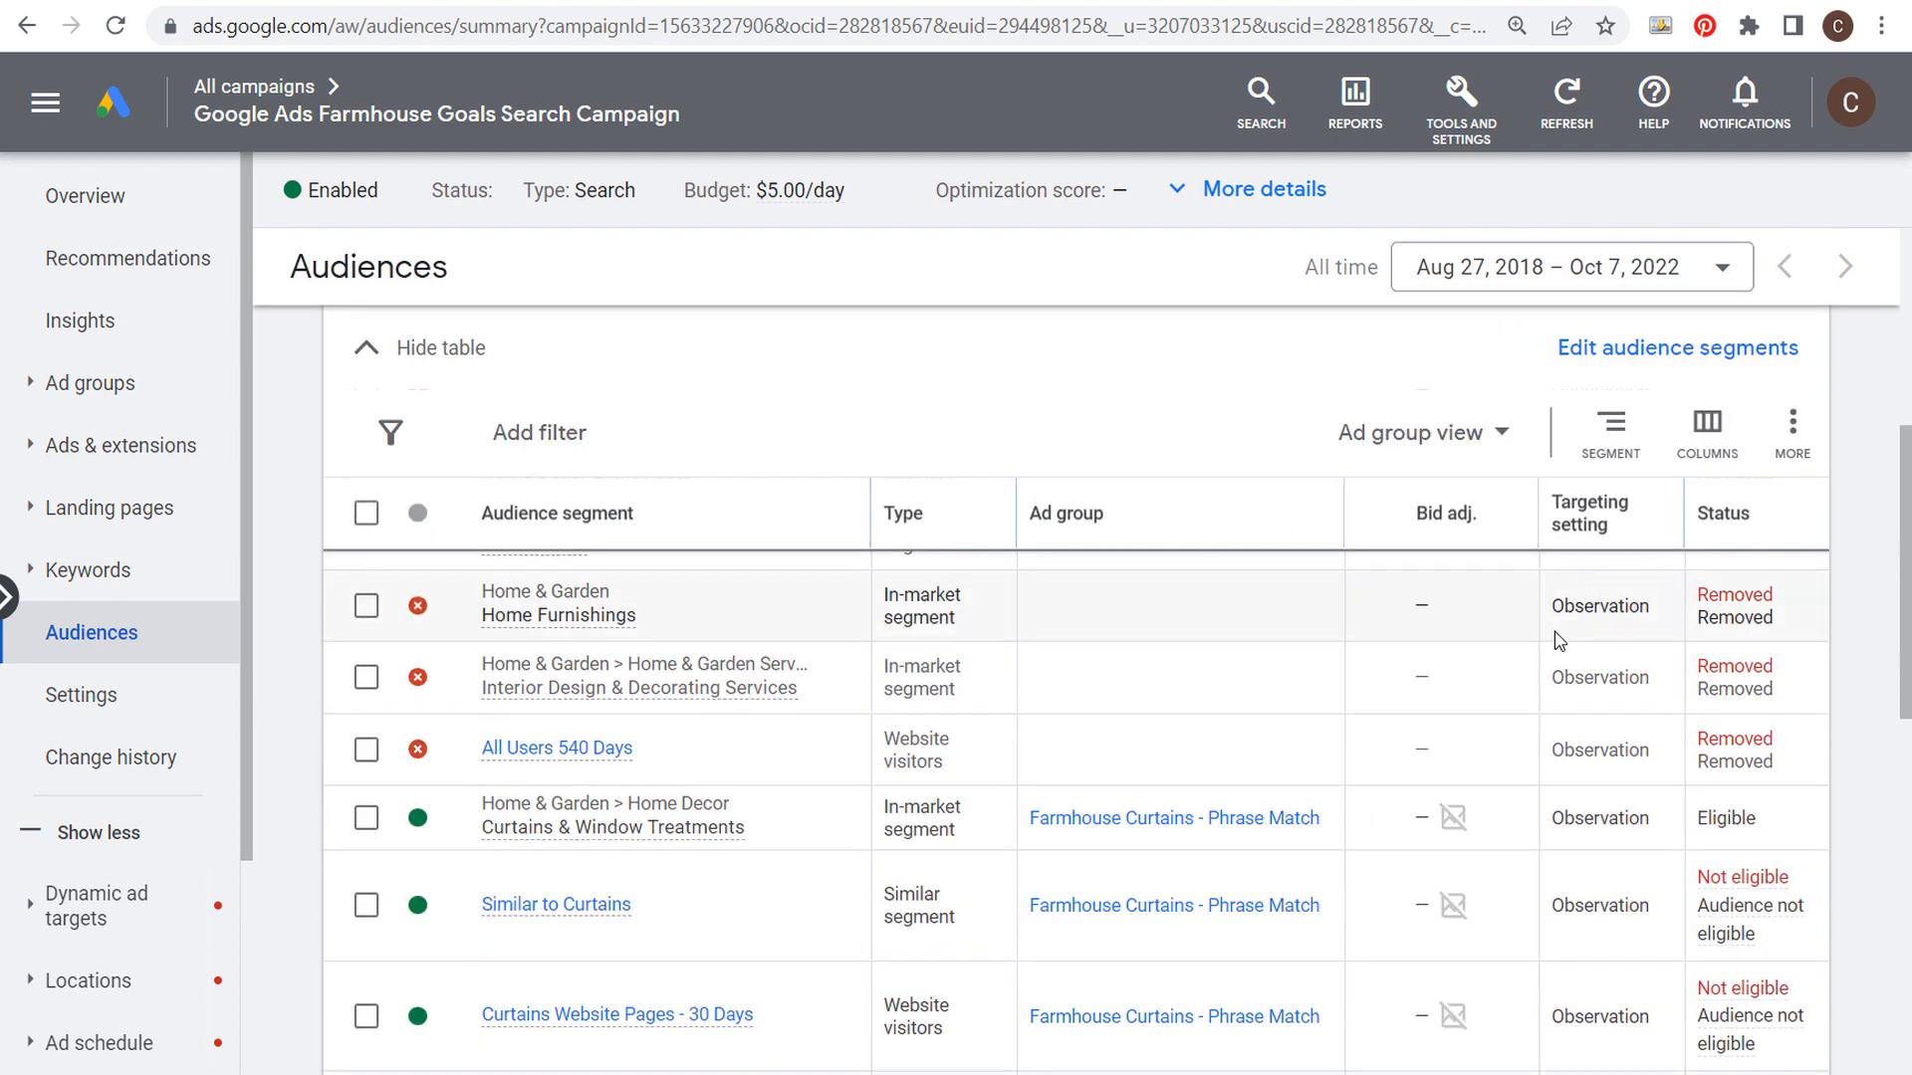
Set the bid adjustment of the Curtains & Window Treatments segment to a 100% increase and save.
mouse_move(1423, 826)
left_click(1508, 823)
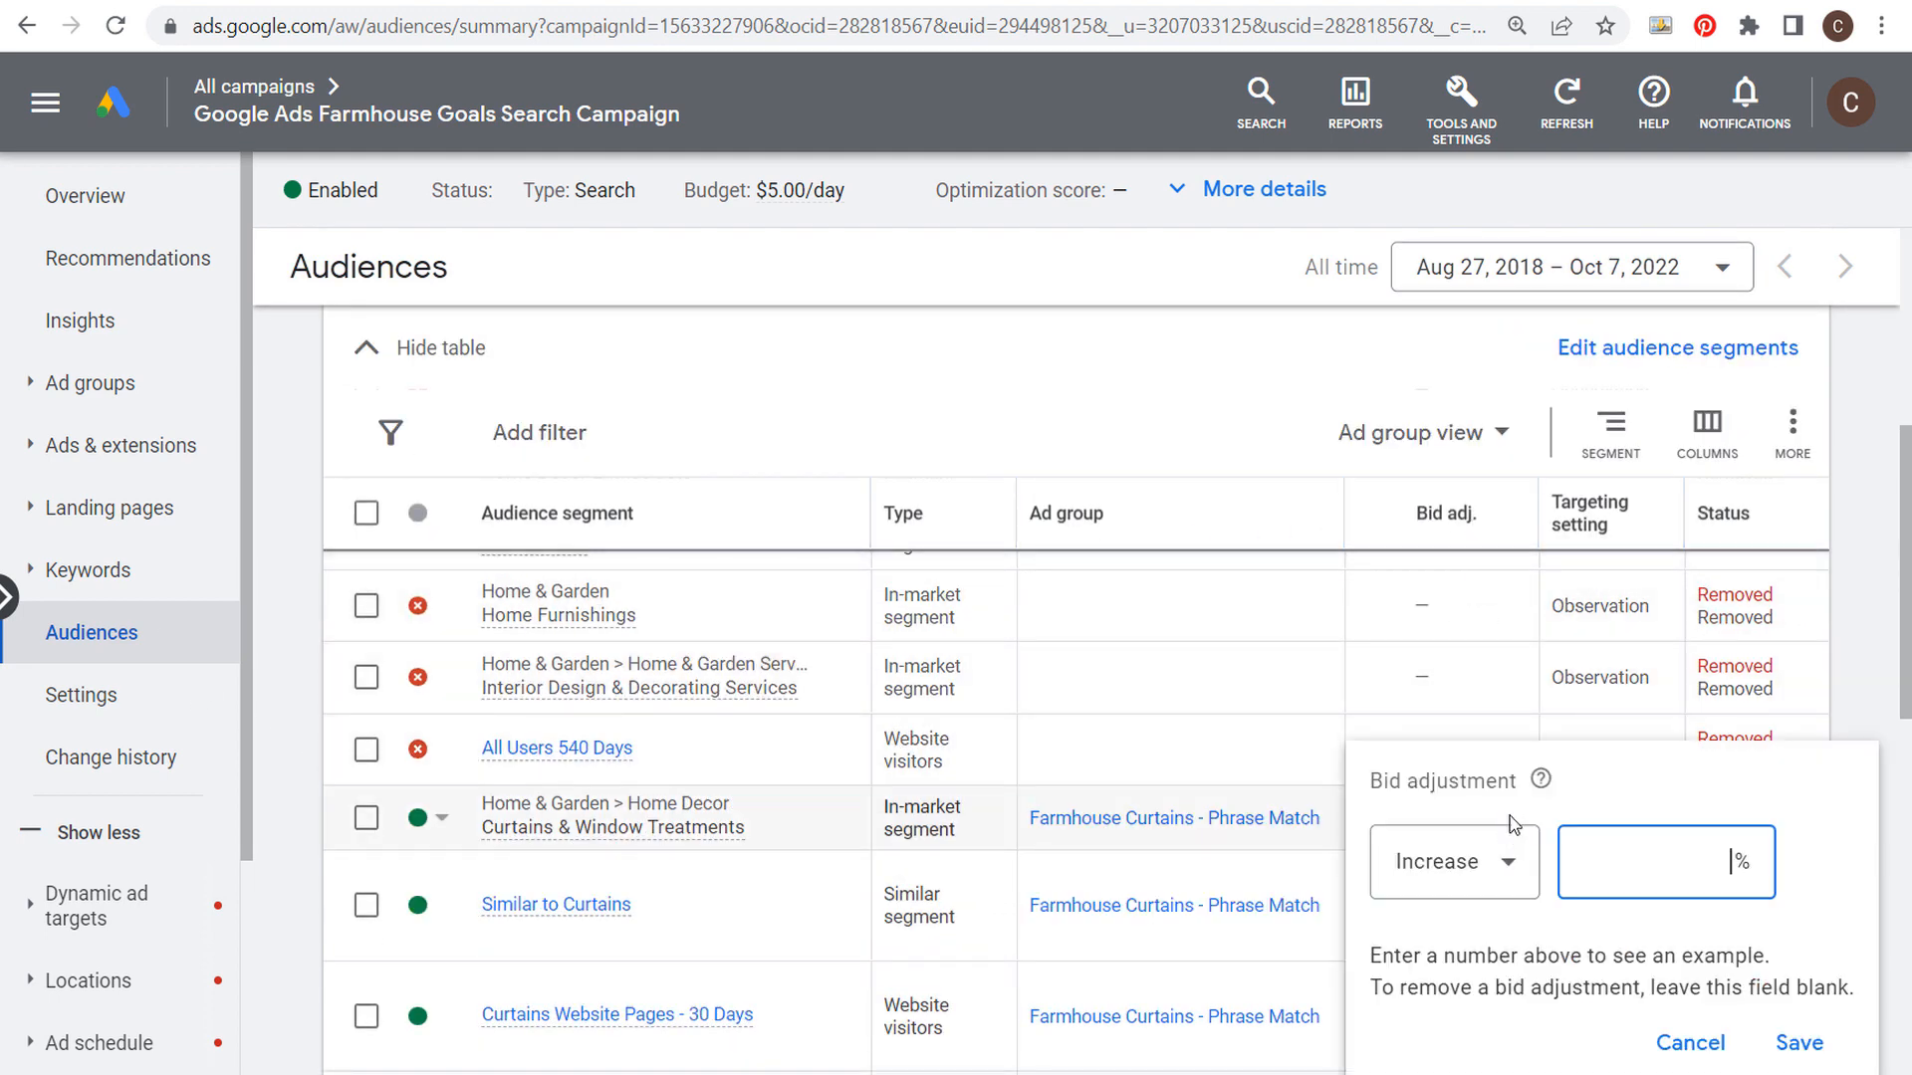
type("1")
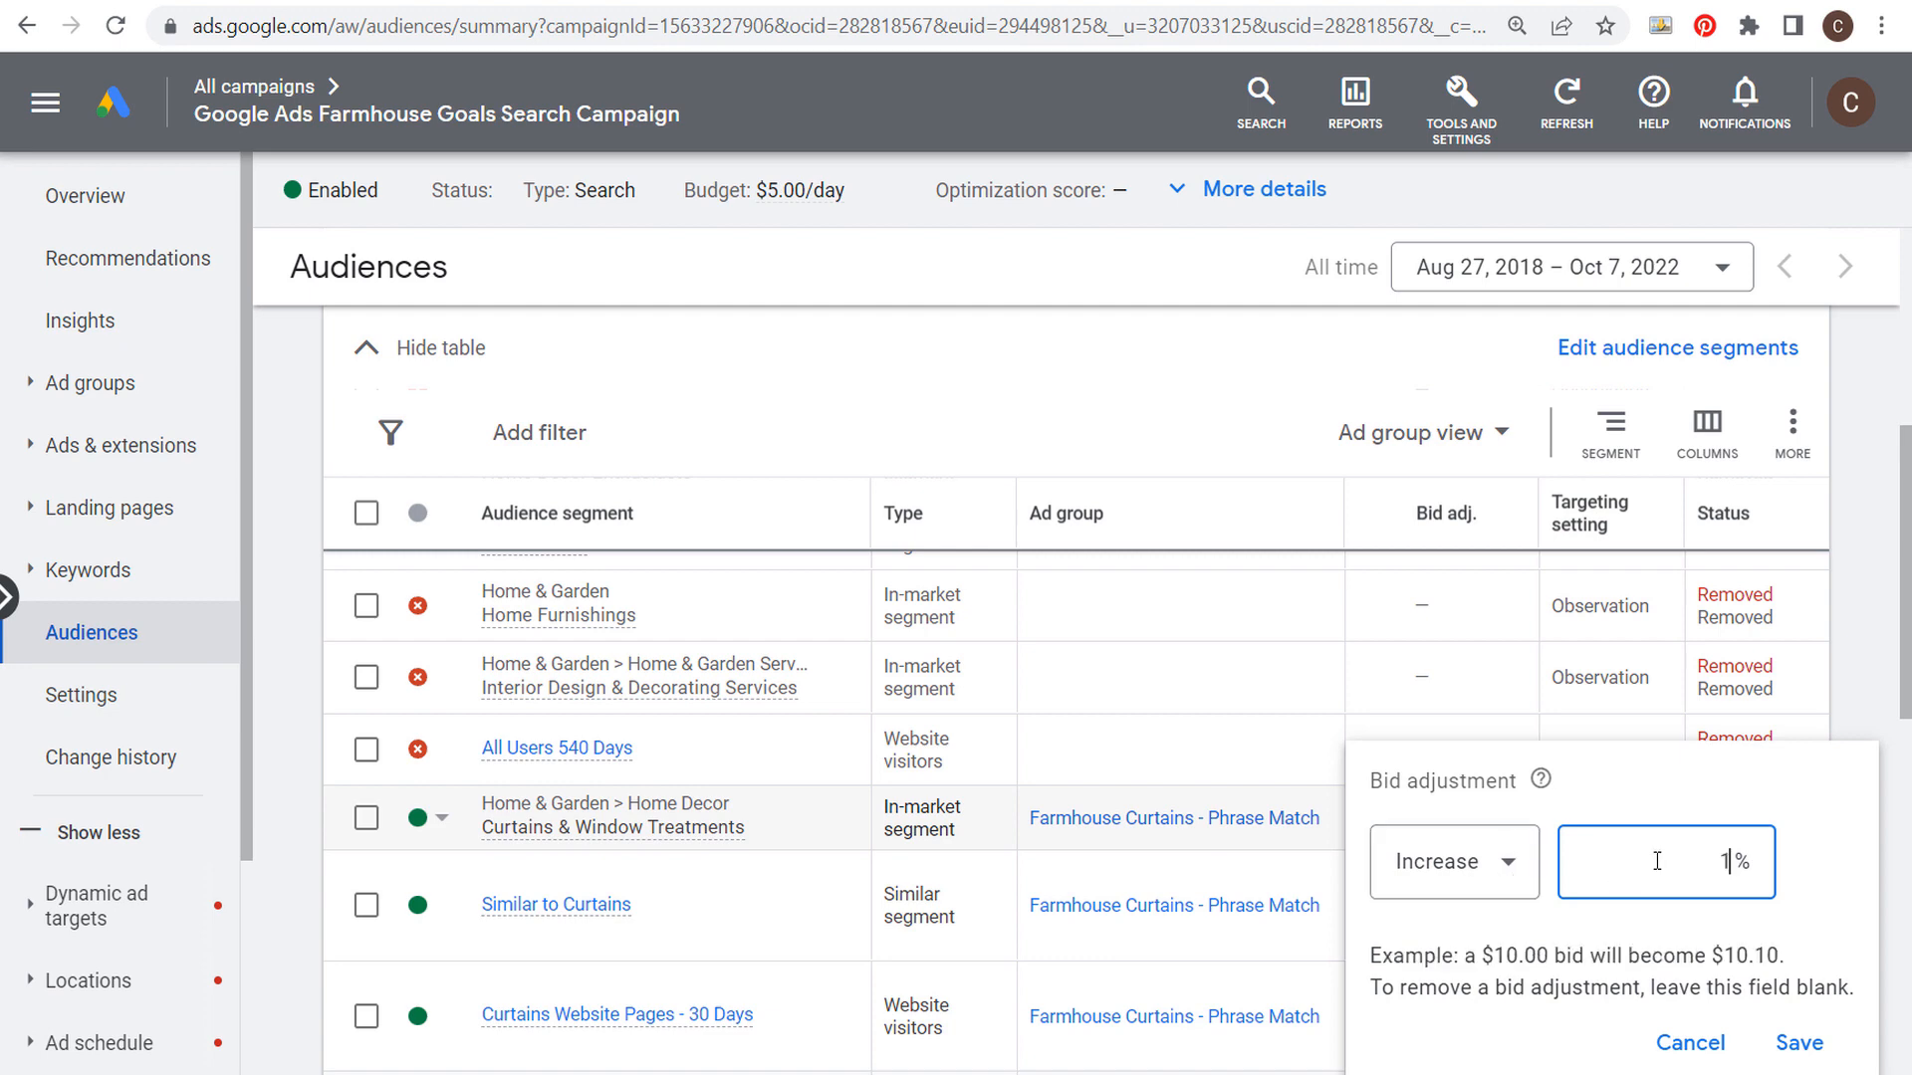
type("00")
left_click(1799, 1043)
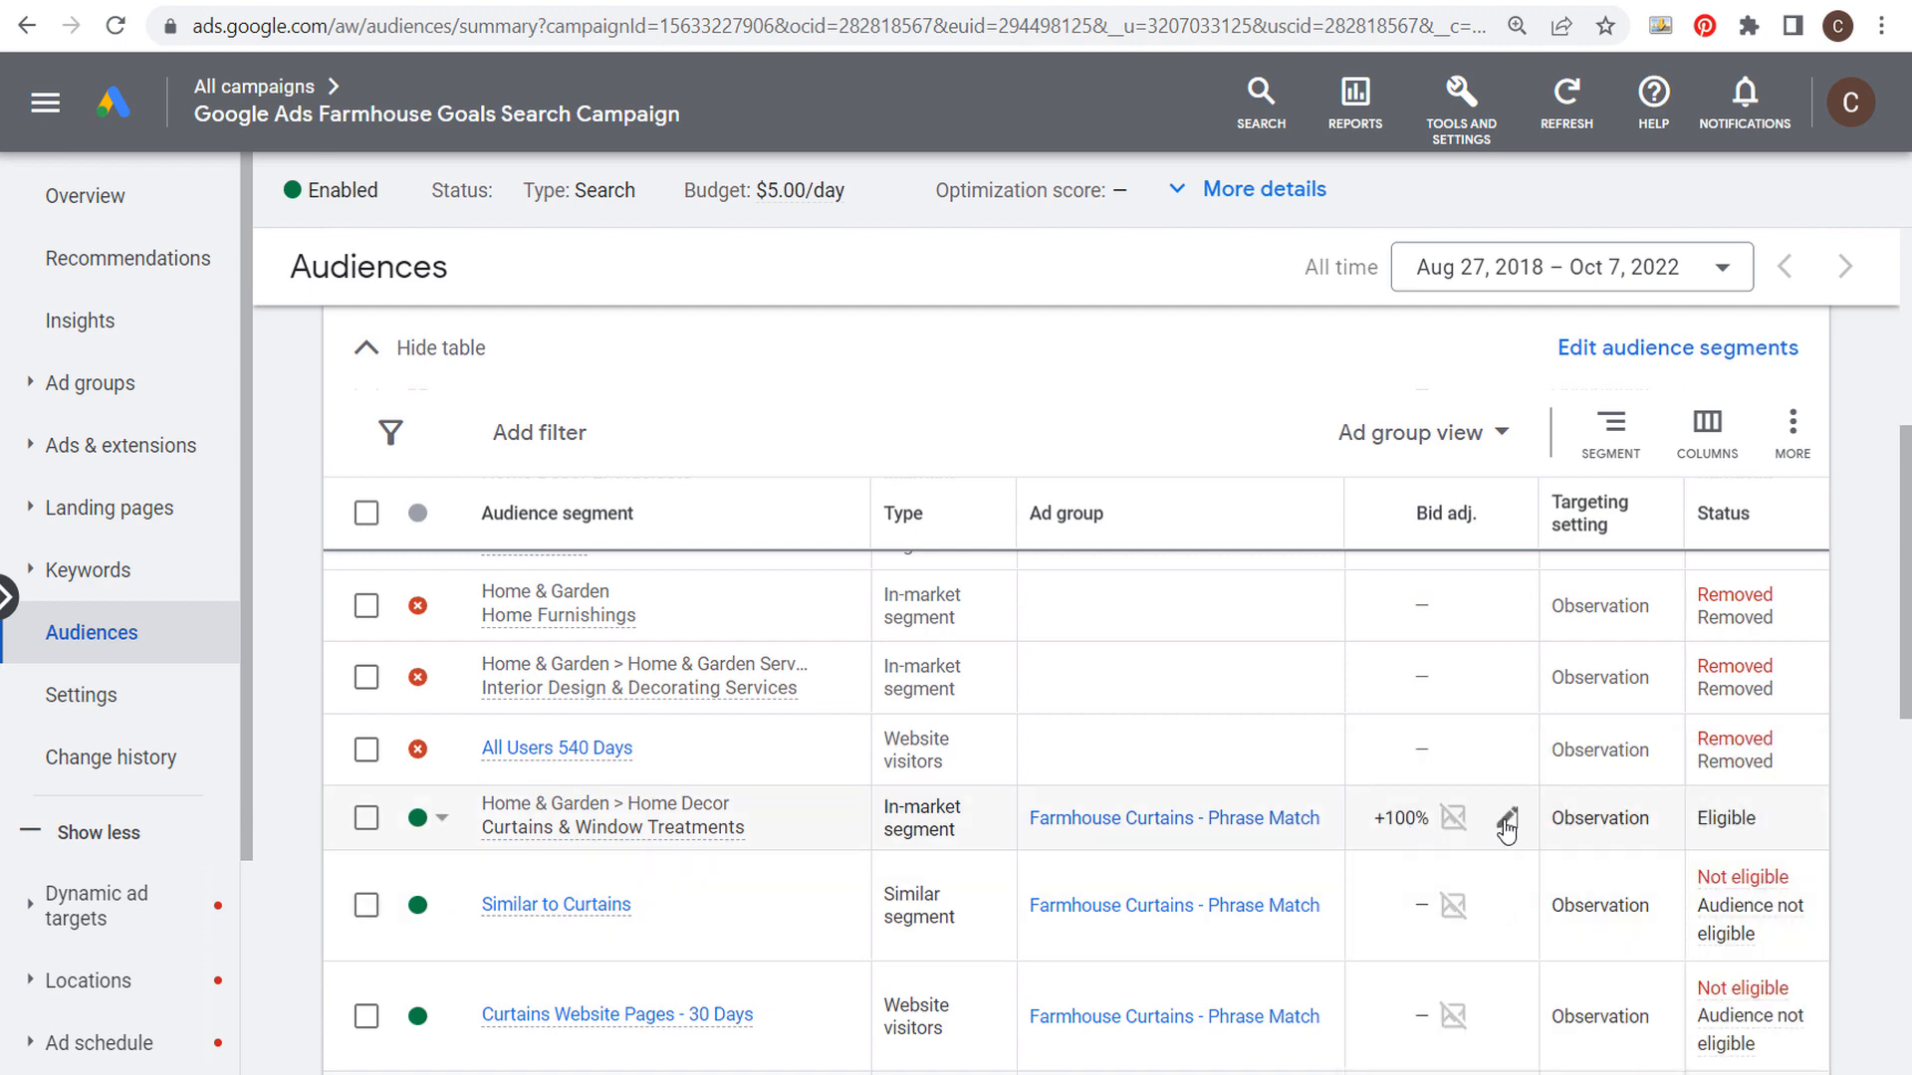
Change the bid adjustment of the Curtains & Window Treatments segment to a 50% decrease and save.
left_click(1505, 819)
left_click(1505, 873)
left_click(1493, 961)
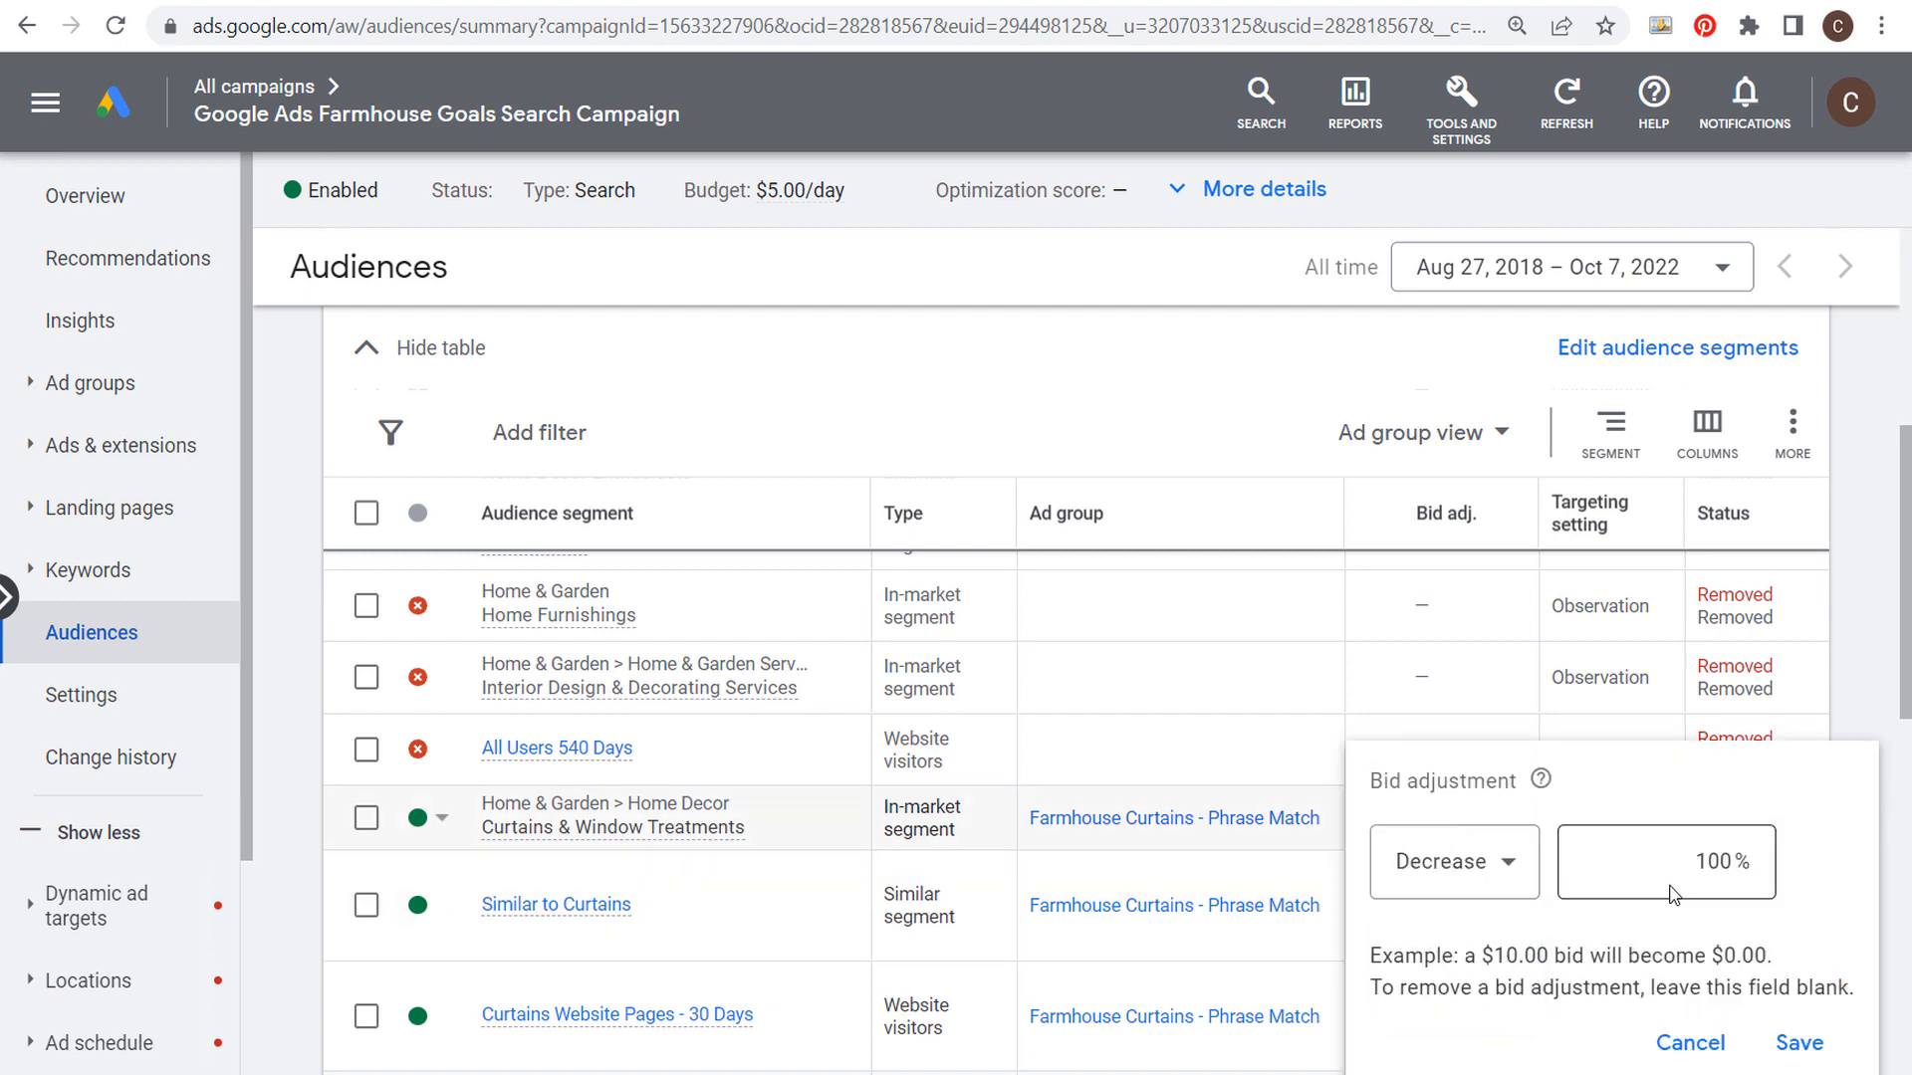
left_click_drag(1694, 860, 1801, 861)
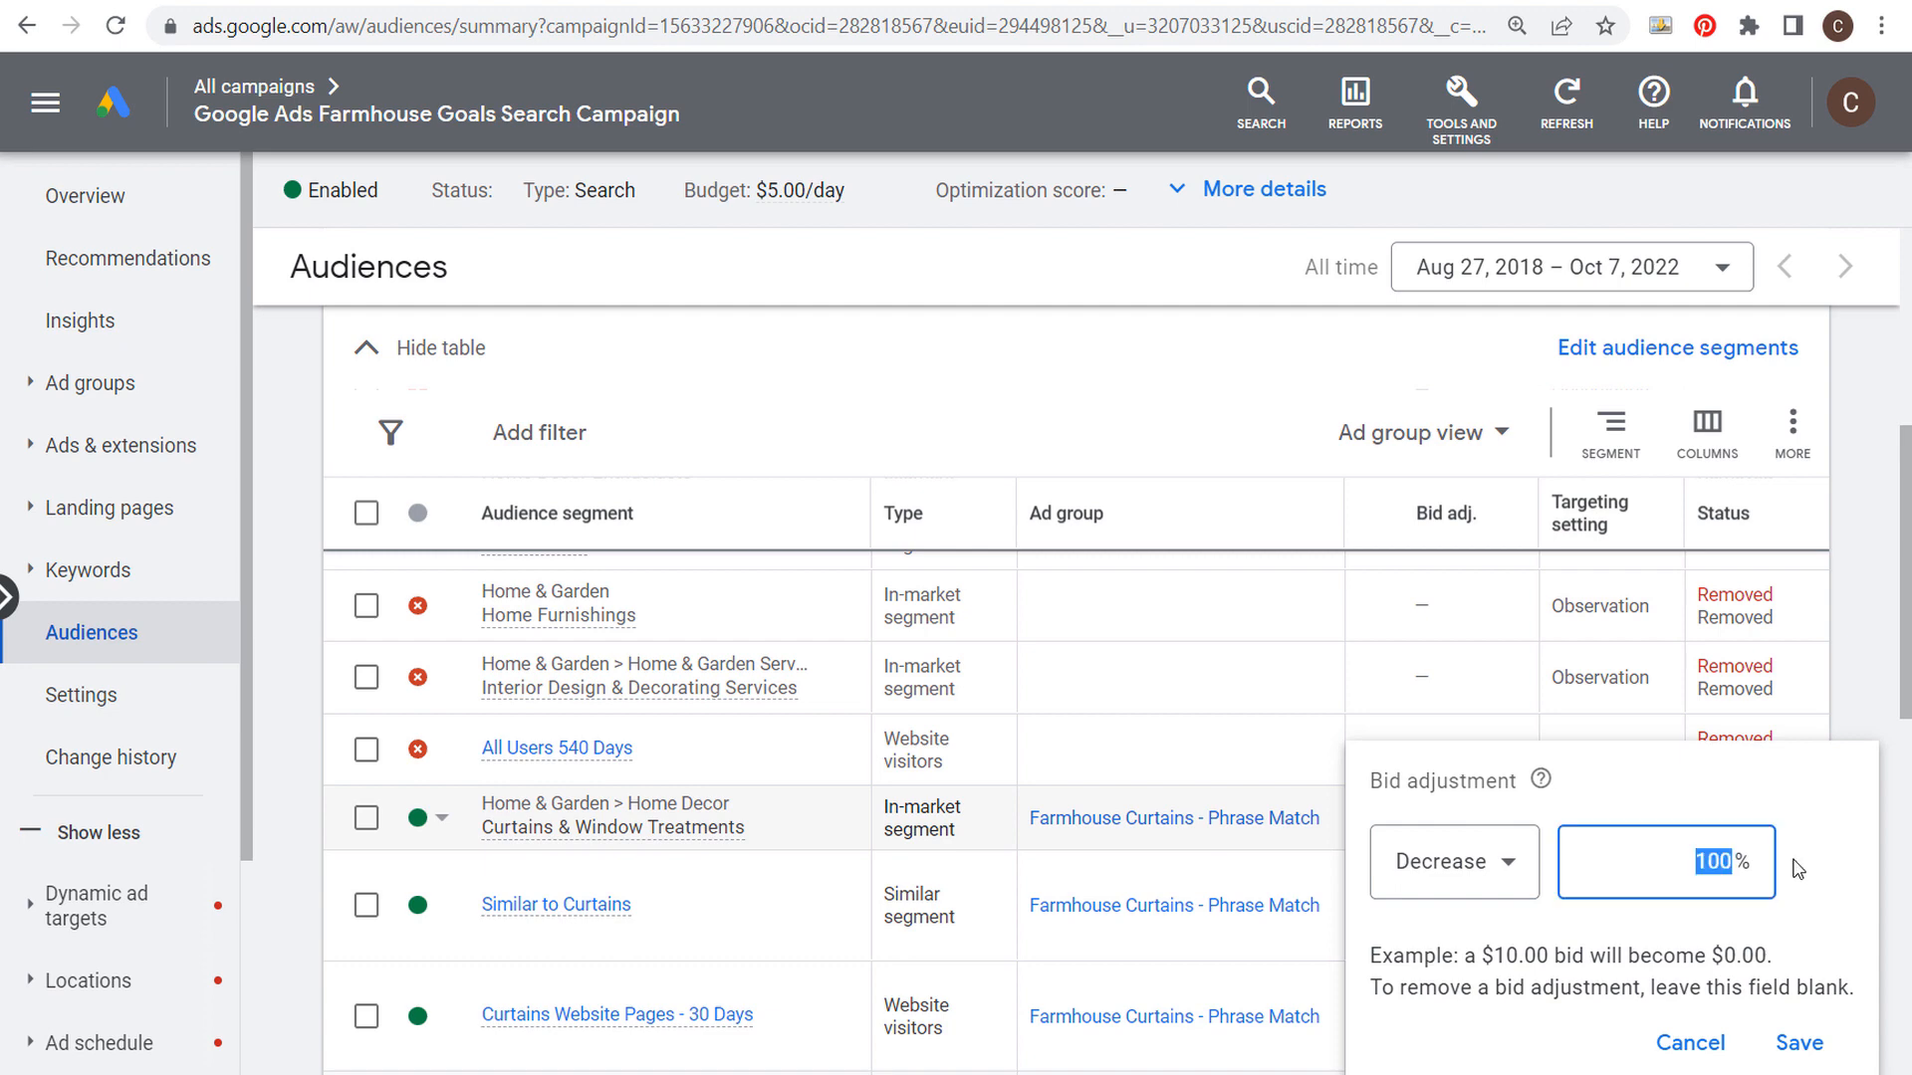
type("50")
left_click(1807, 1048)
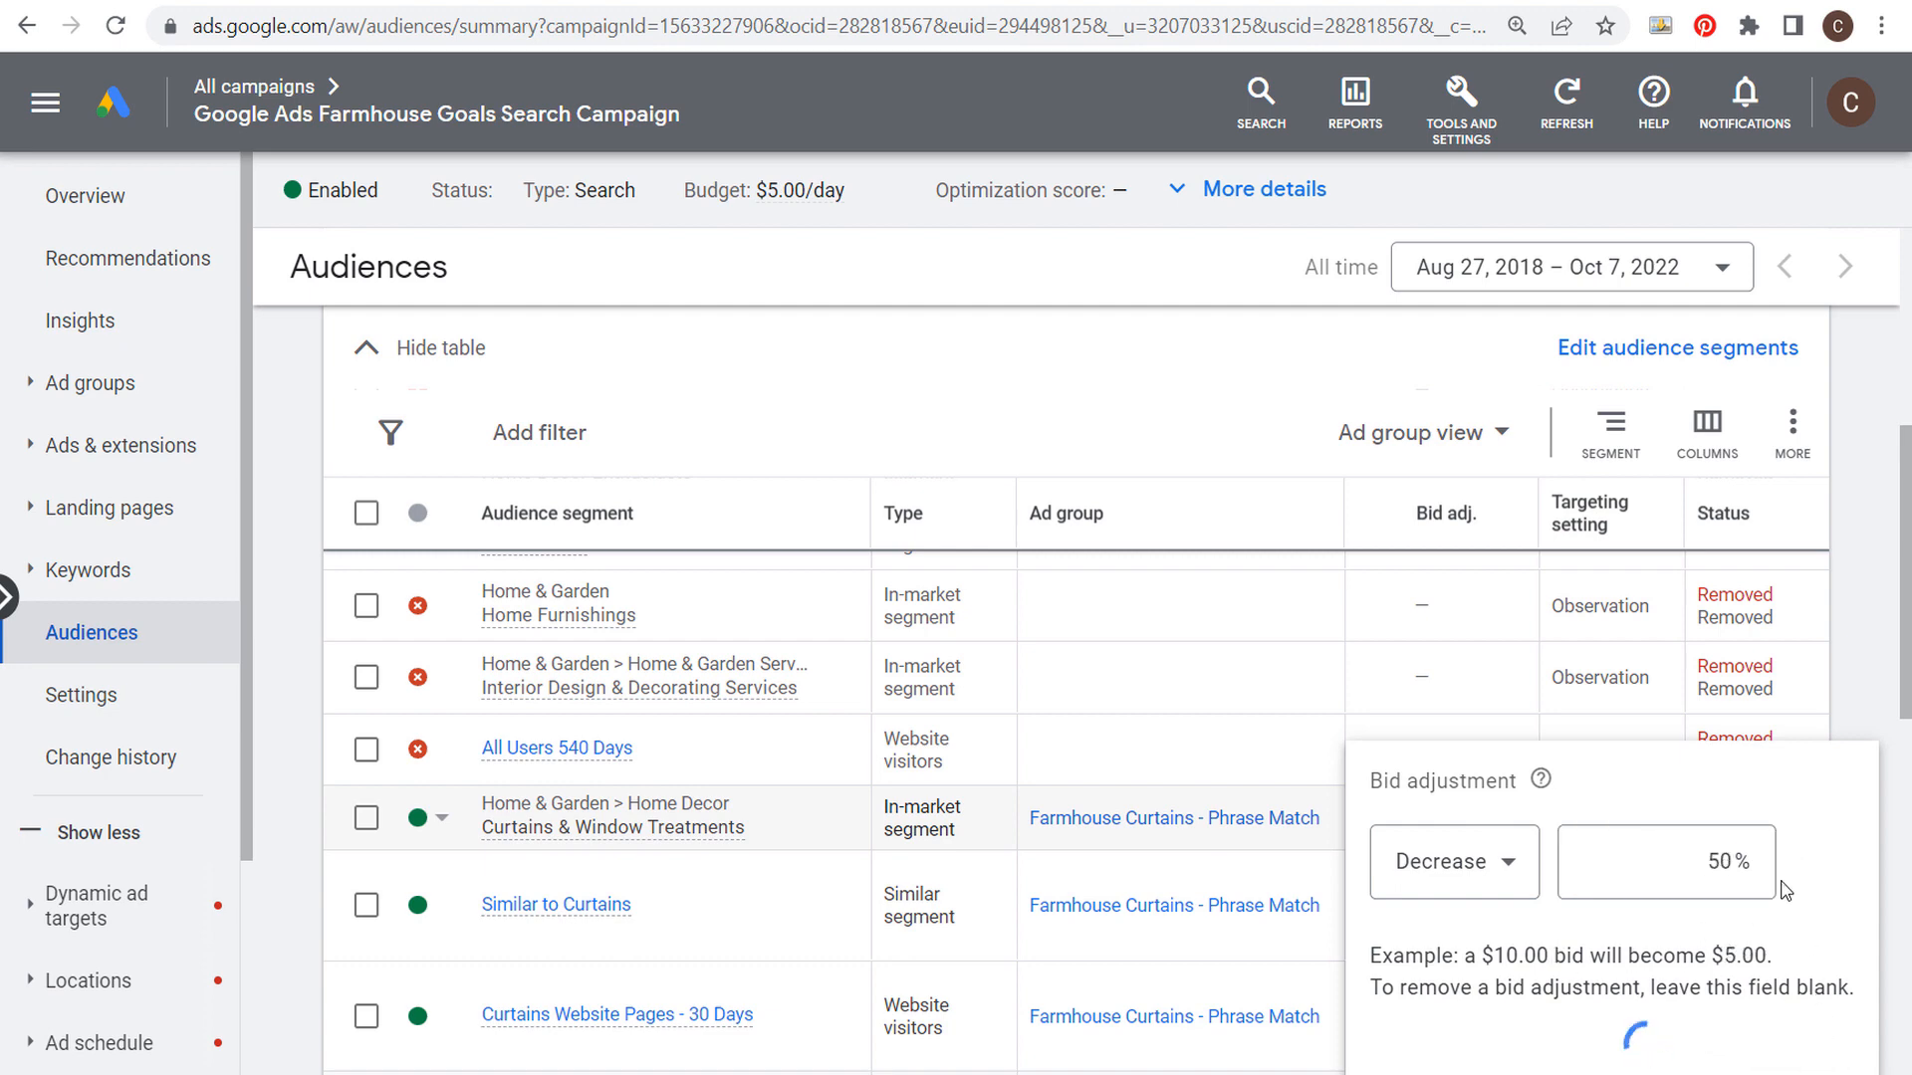